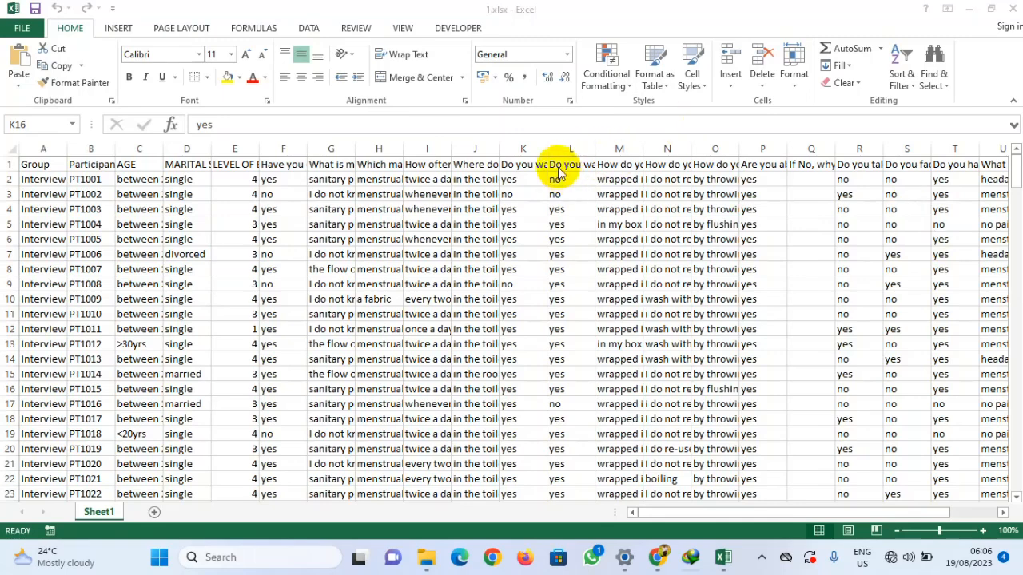
Step: Make the header row bold
click(405, 315)
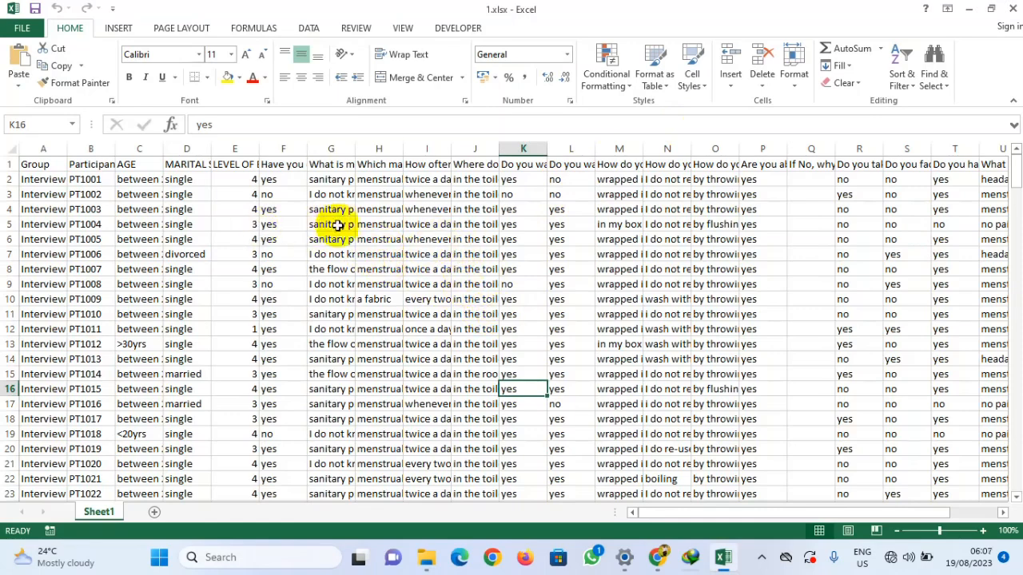
click(10, 164)
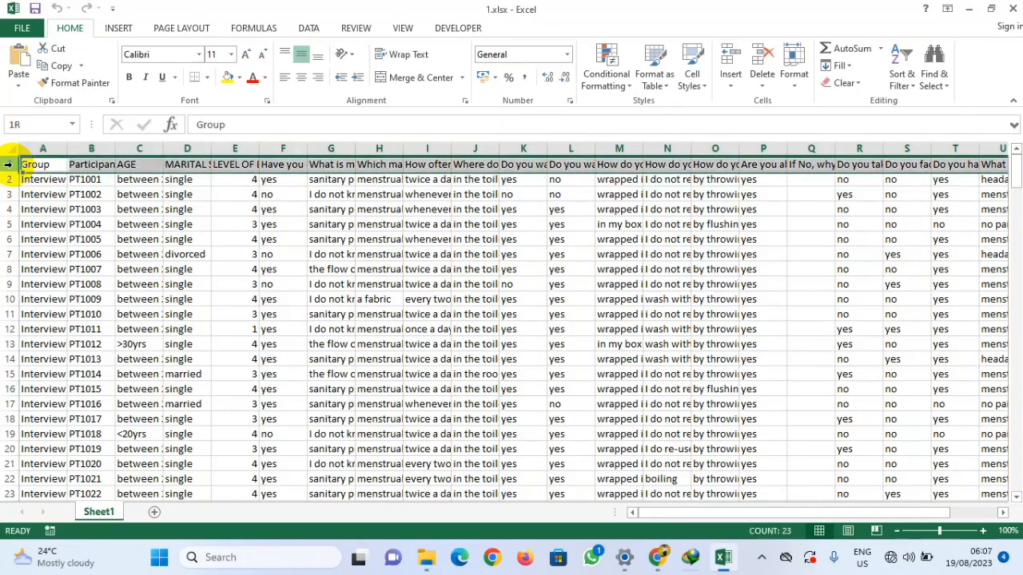
click(131, 78)
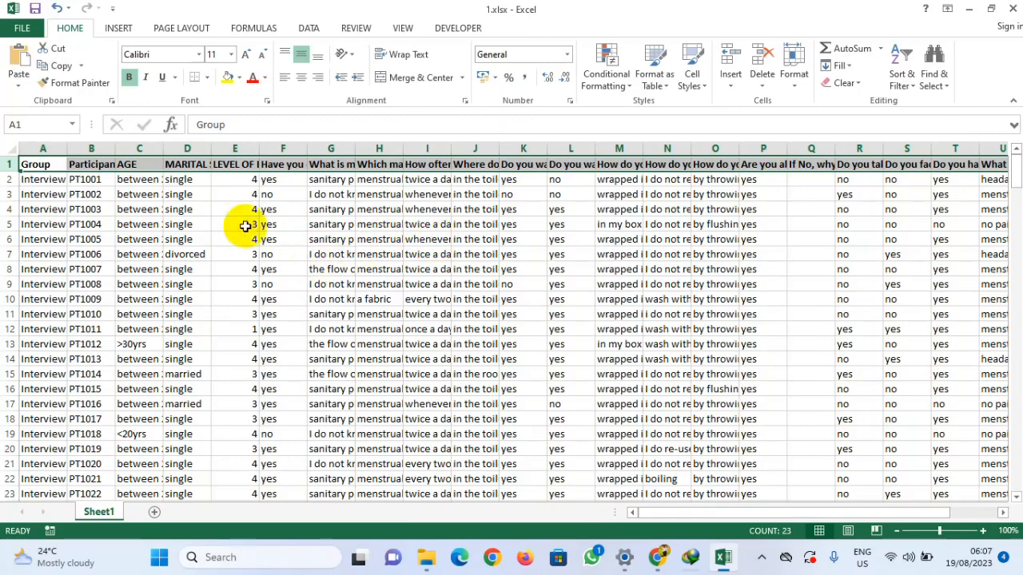
Step: Delete the Participants column
drag(115, 147, 171, 147)
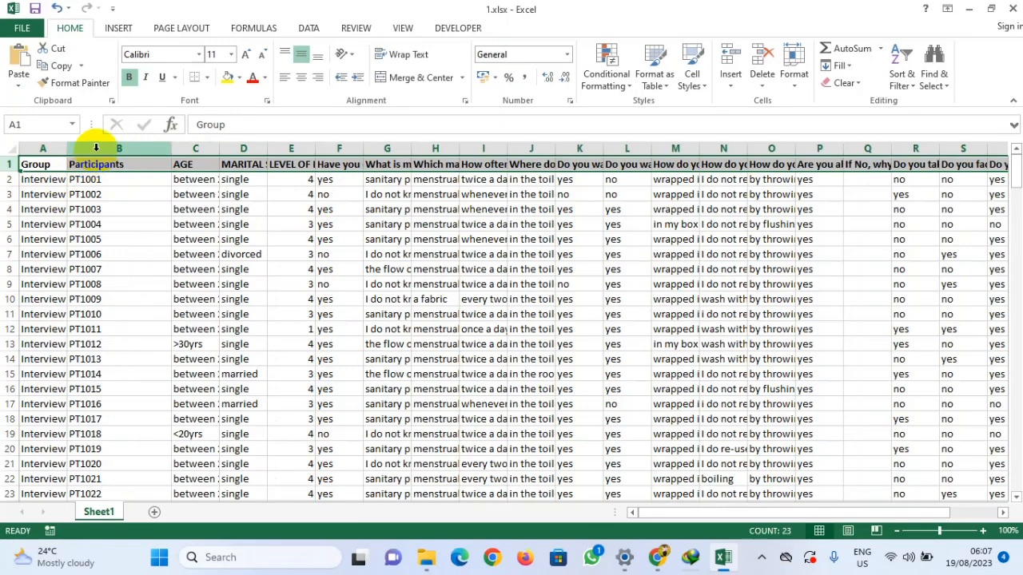
click(96, 148)
right_click(96, 150)
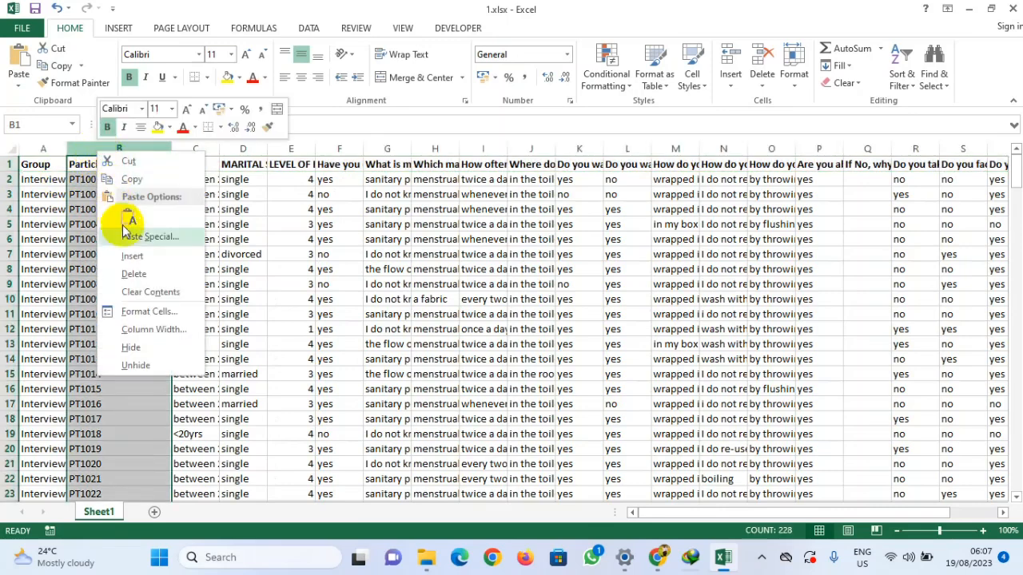
click(134, 273)
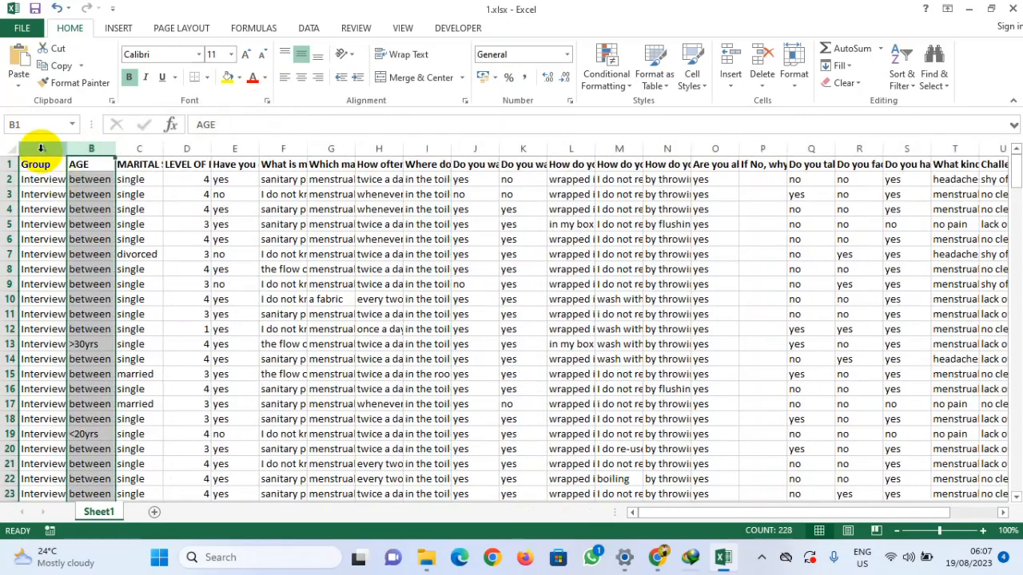
Step: Delete the Group column
click(41, 148)
right_click(42, 150)
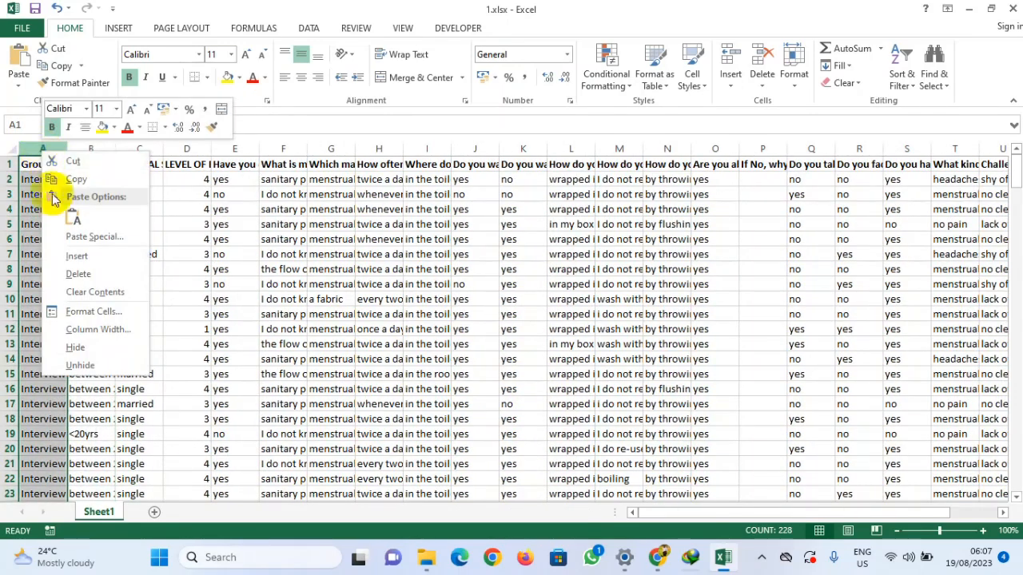
click(79, 276)
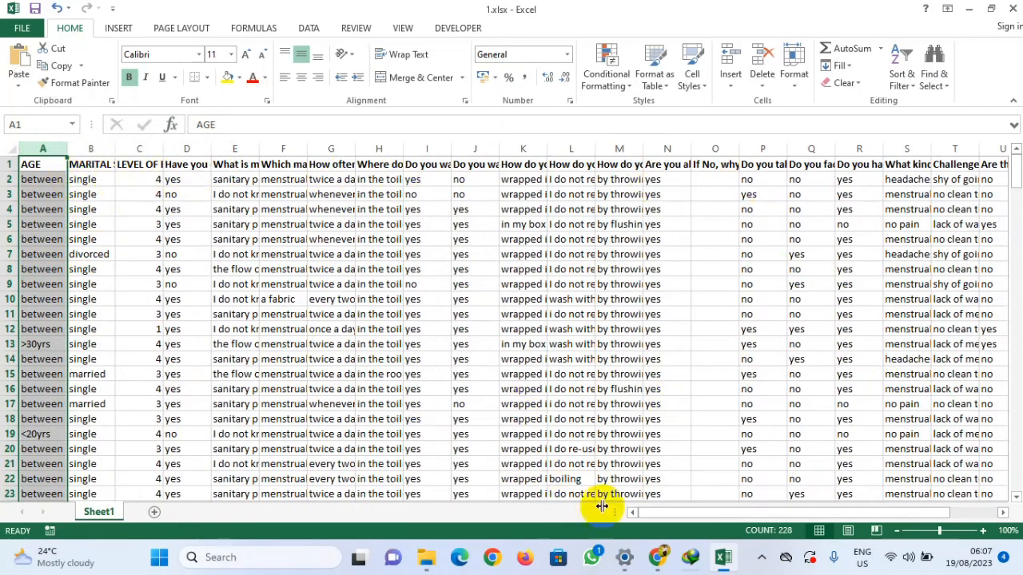
drag(686, 515, 389, 511)
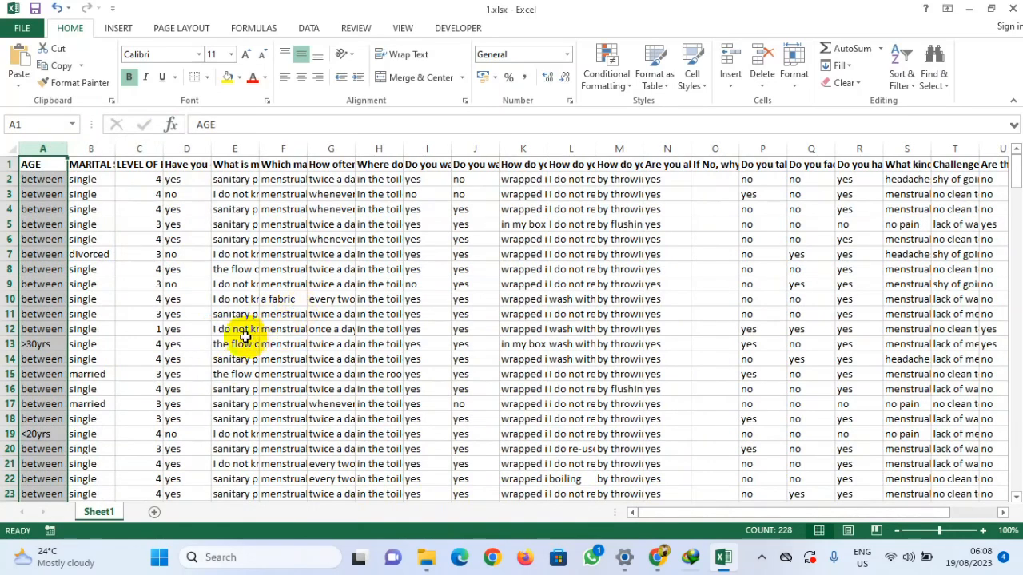
click(80, 164)
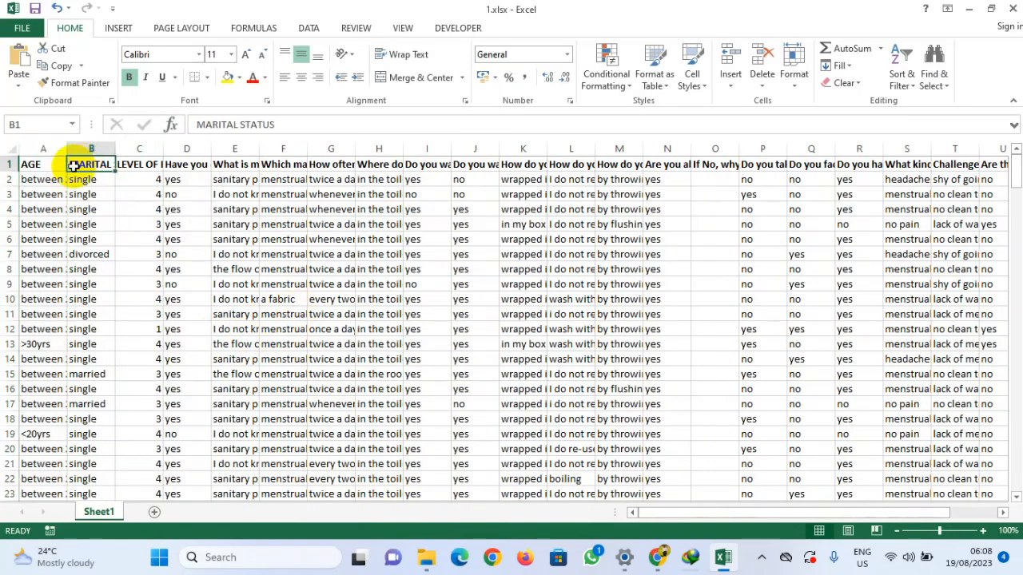
drag(67, 166, 190, 182)
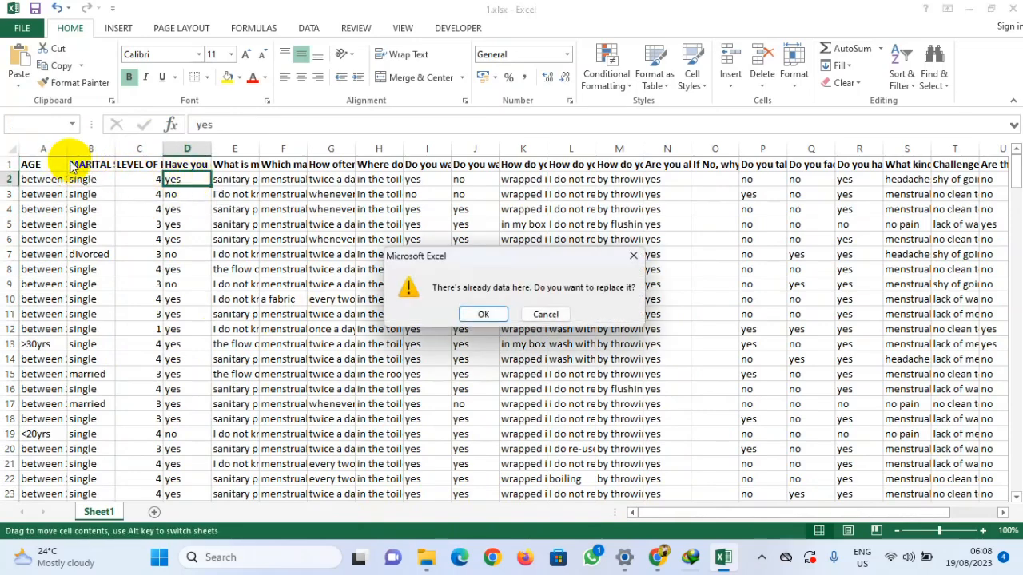
click(545, 314)
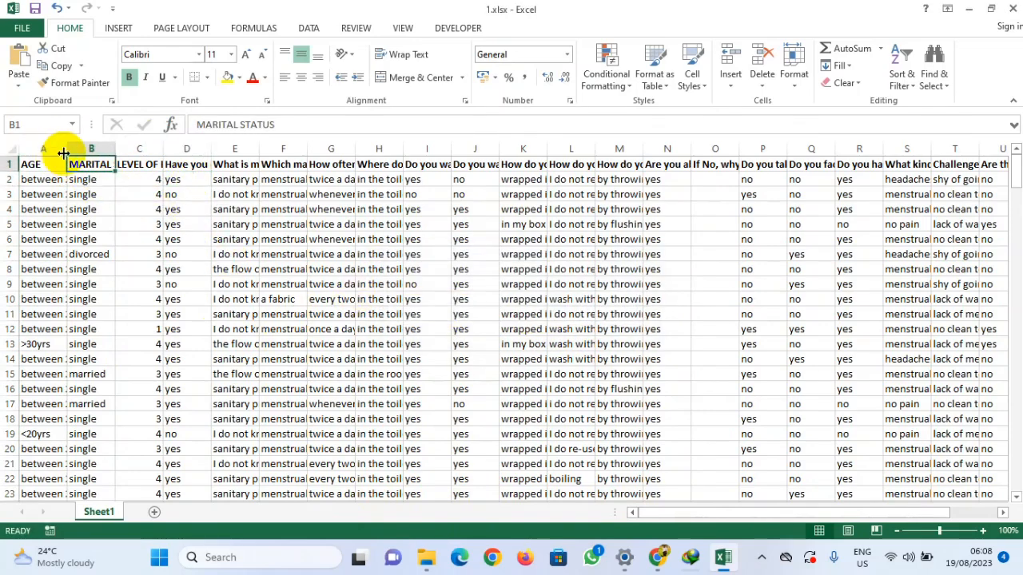
Step: Widen the AGE column so its age-range entries show in full
drag(69, 149, 125, 155)
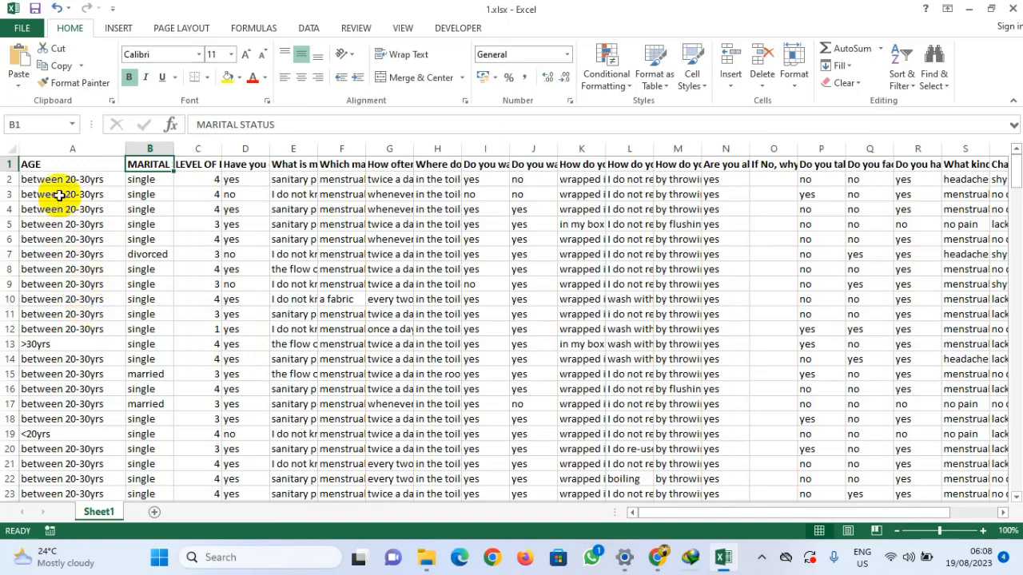
click(61, 152)
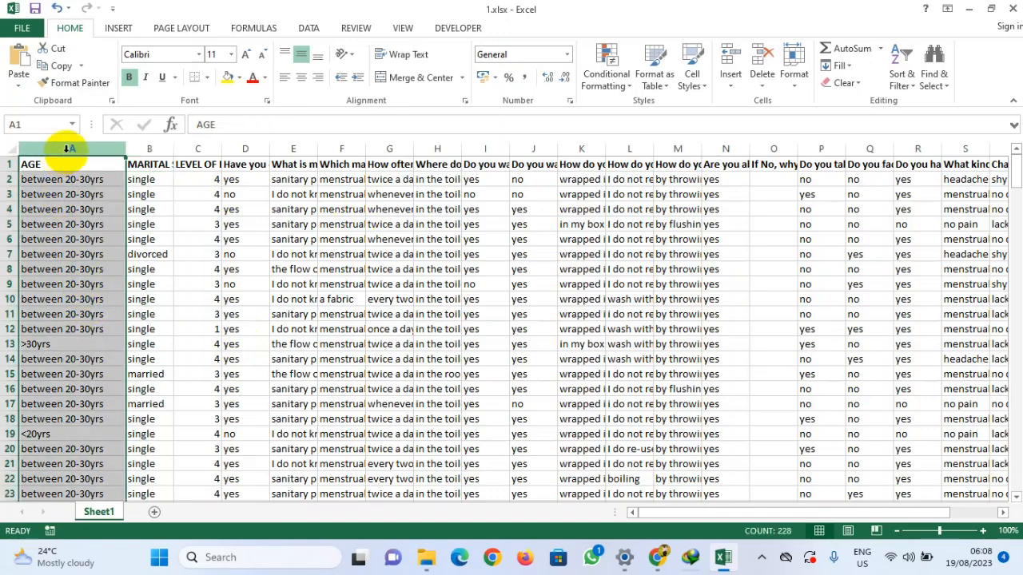
click(53, 180)
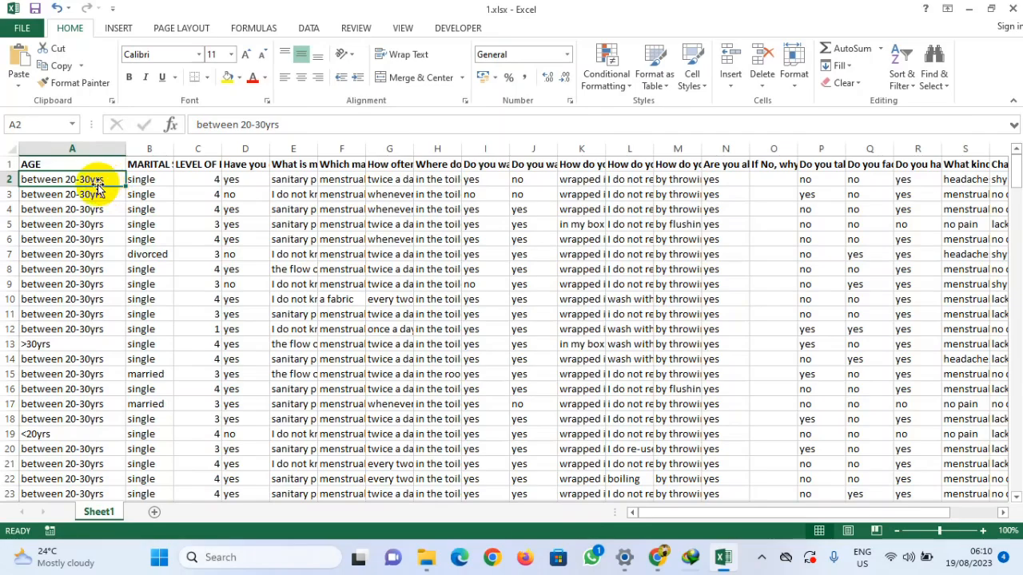
Step: Scroll down the AGE column examining how the age ranges are written in different rows
scroll(96, 289, down, 6)
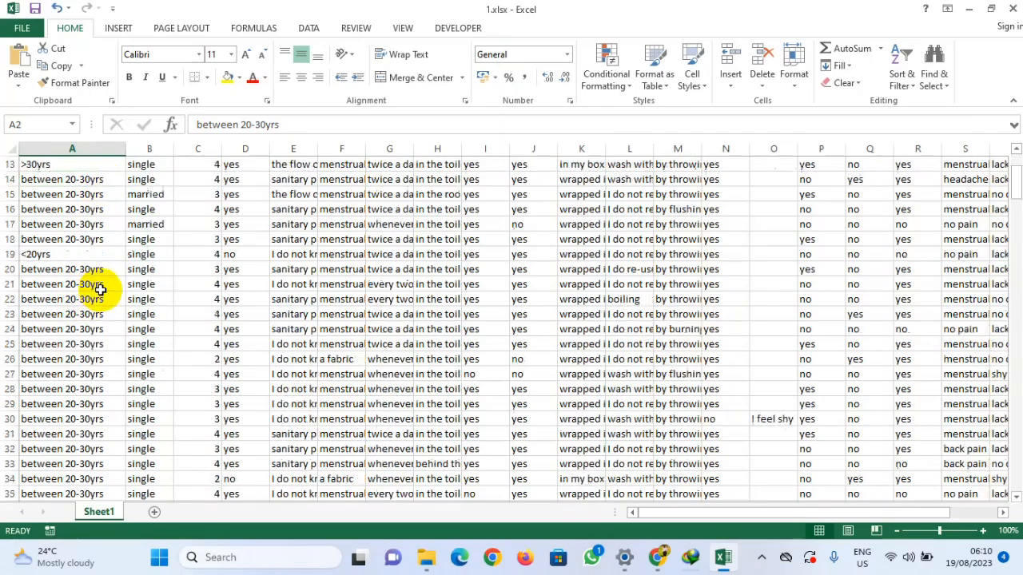
scroll(96, 290, down, 13)
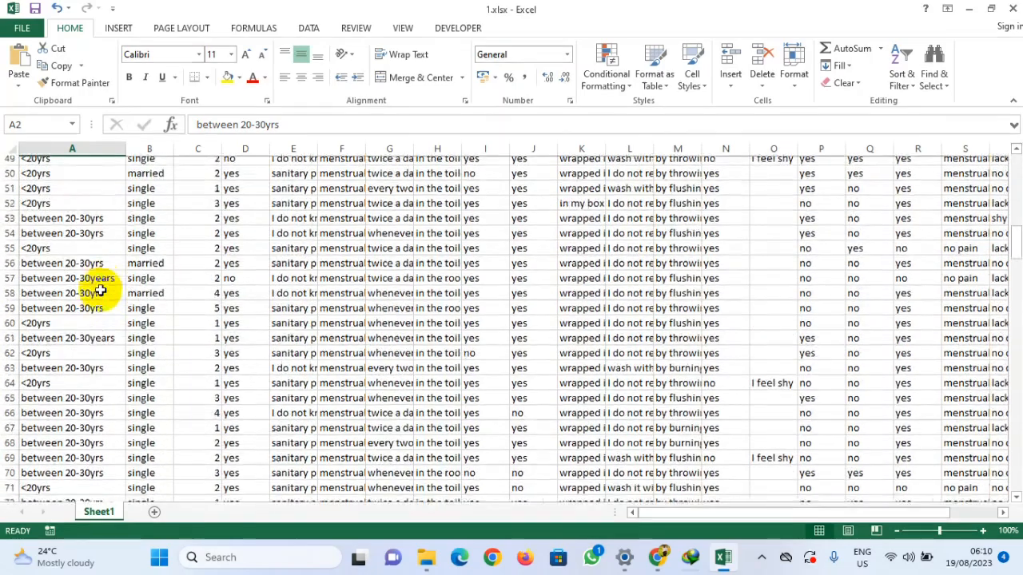
scroll(95, 289, down, 10)
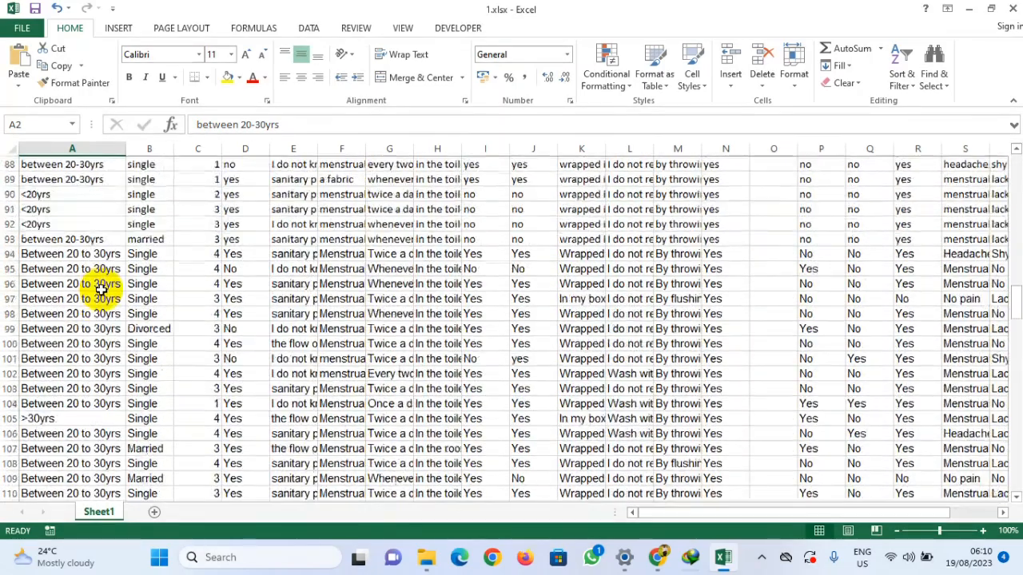
click(76, 254)
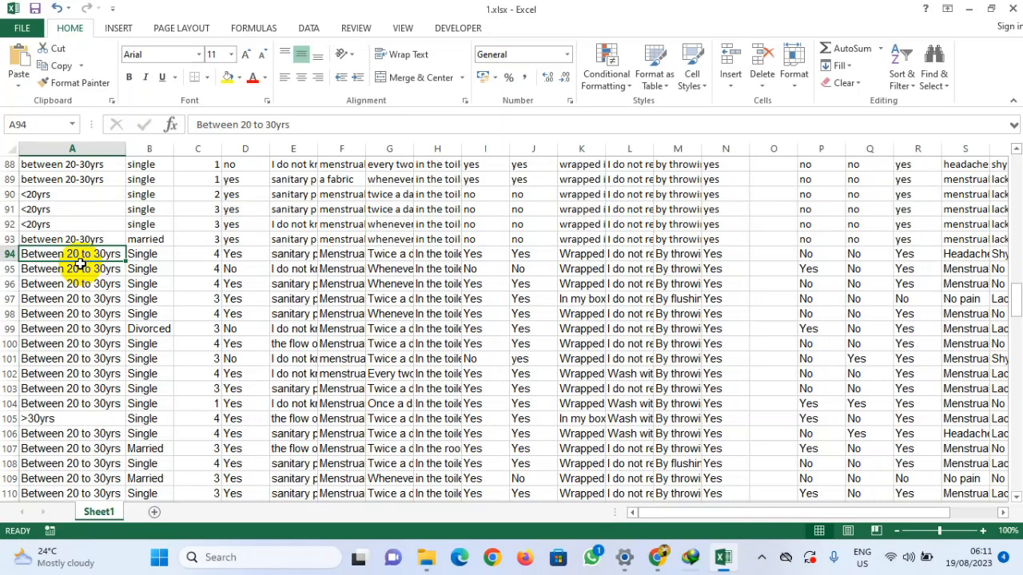
click(37, 196)
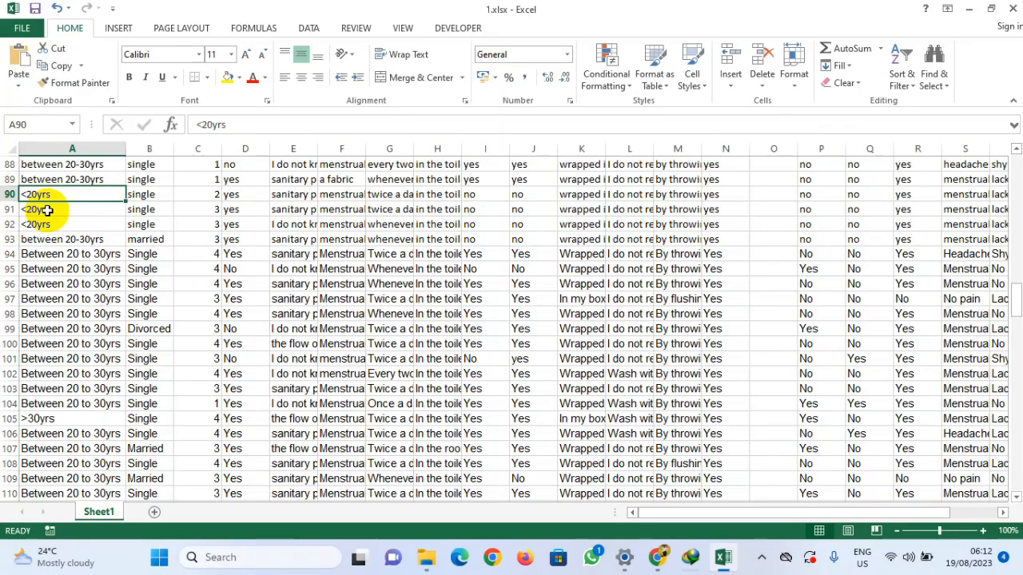
scroll(40, 338, up, 5)
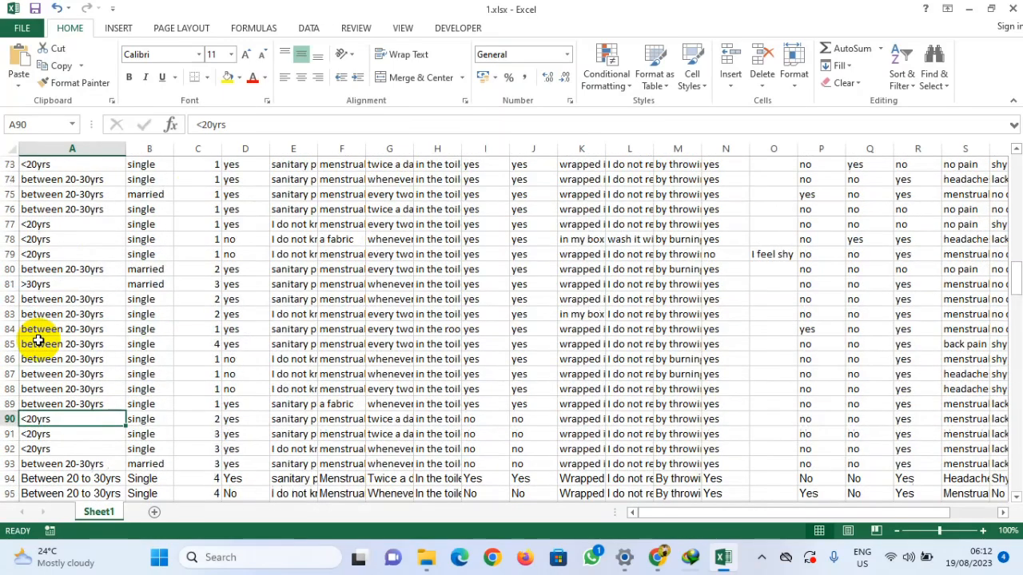
scroll(56, 341, up, 7)
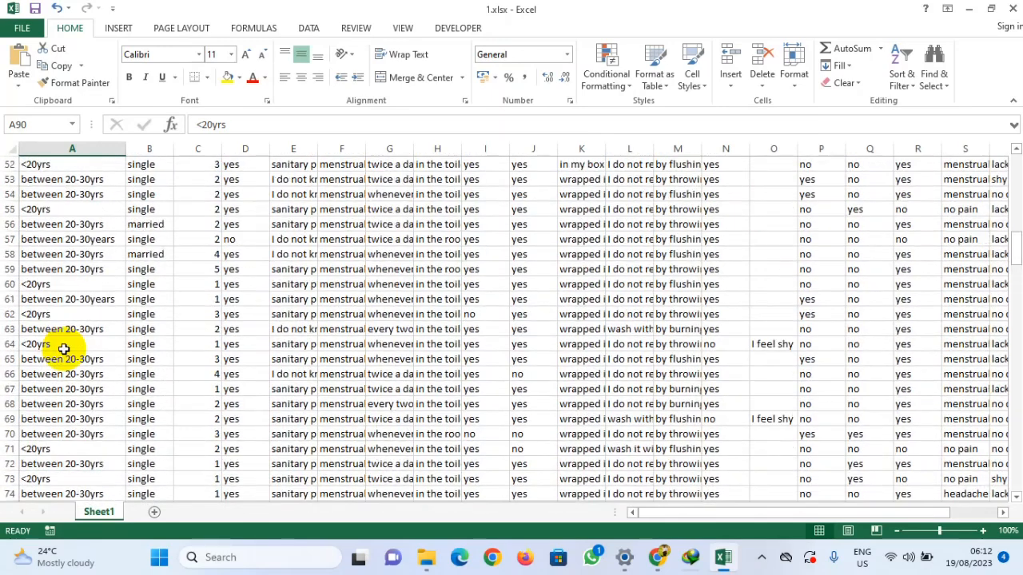
click(37, 266)
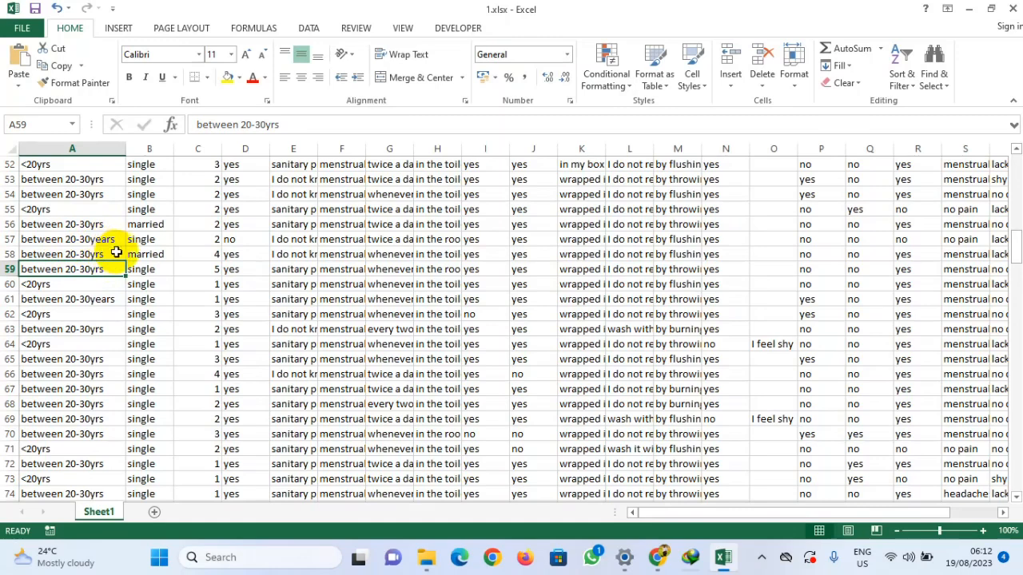
click(110, 240)
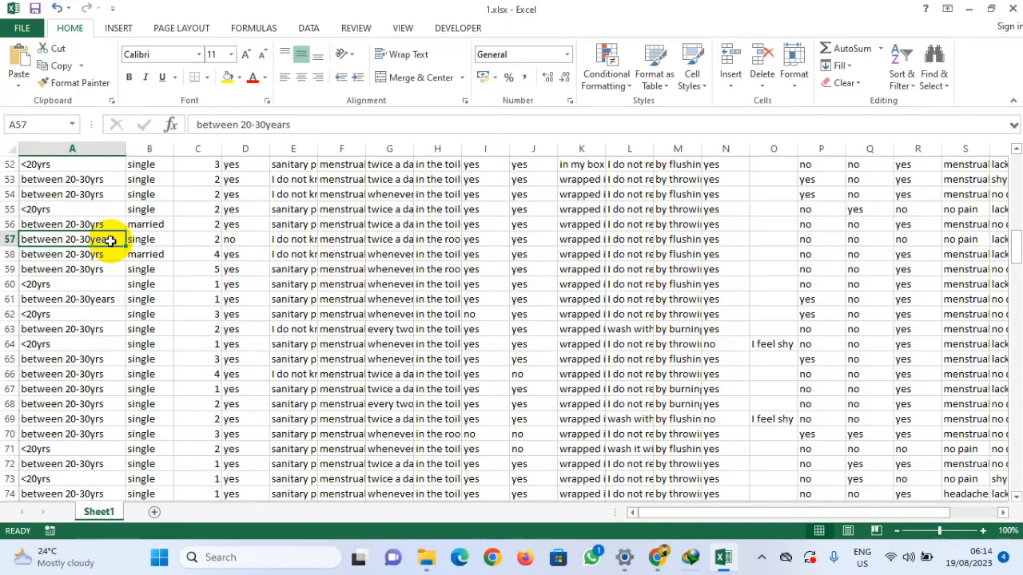
Step: Inspect the AGE, MARITAL STATUS and LEVEL OF EDUCATION columns near the top of the sheet
scroll(74, 254, up, 3)
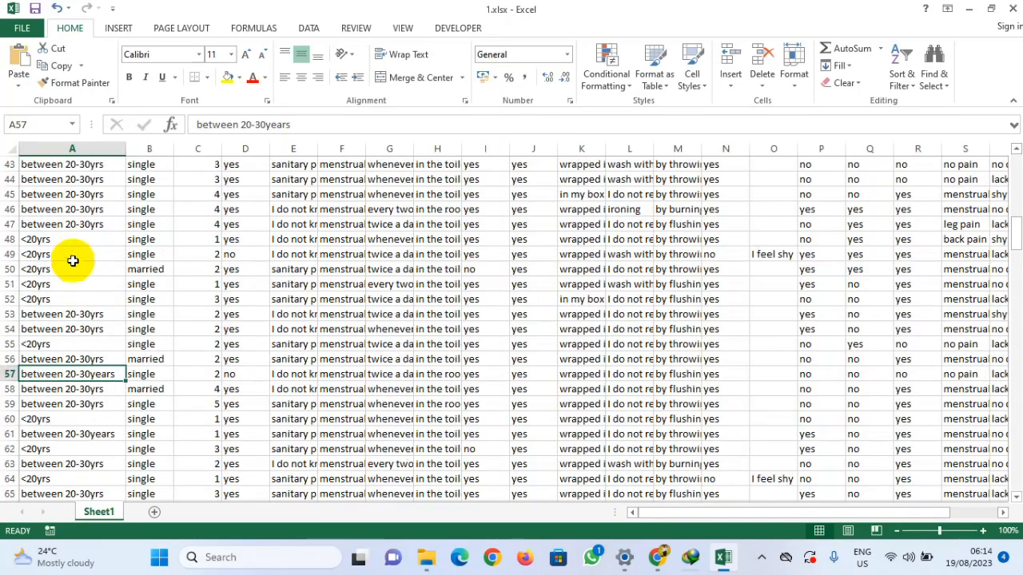
scroll(73, 261, up, 7)
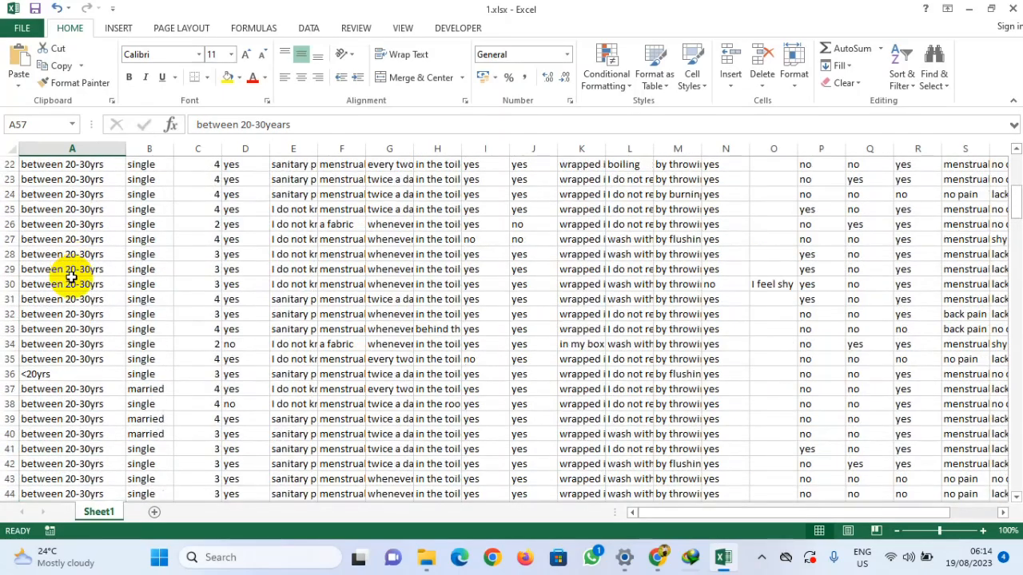
scroll(72, 277, up, 7)
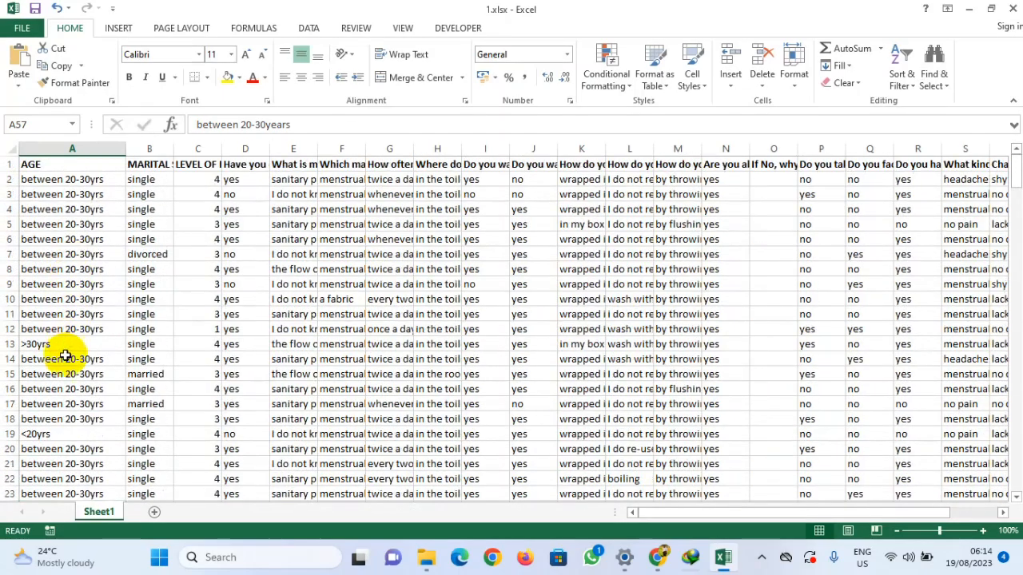
scroll(56, 336, down, 1)
click(38, 299)
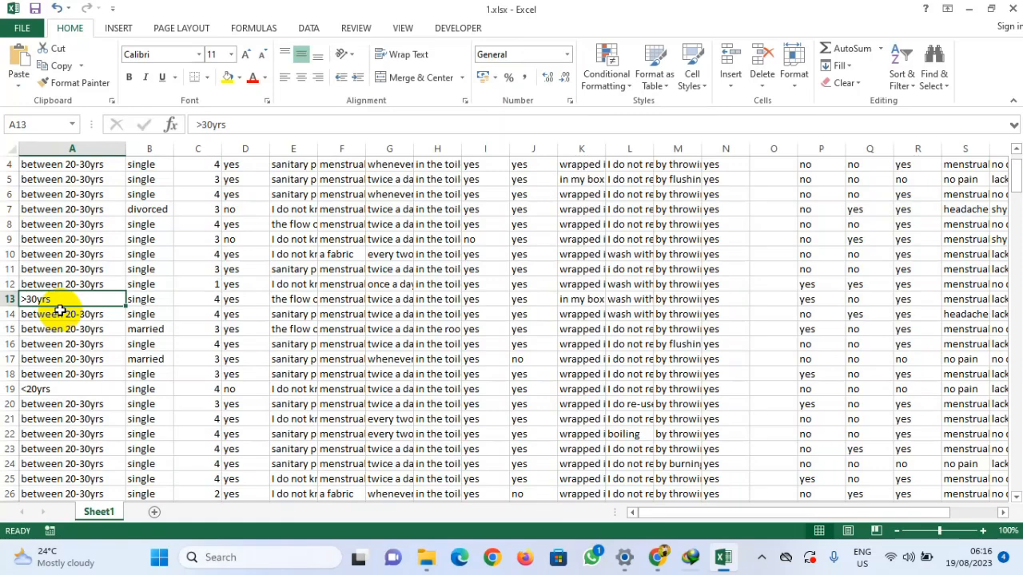
click(70, 270)
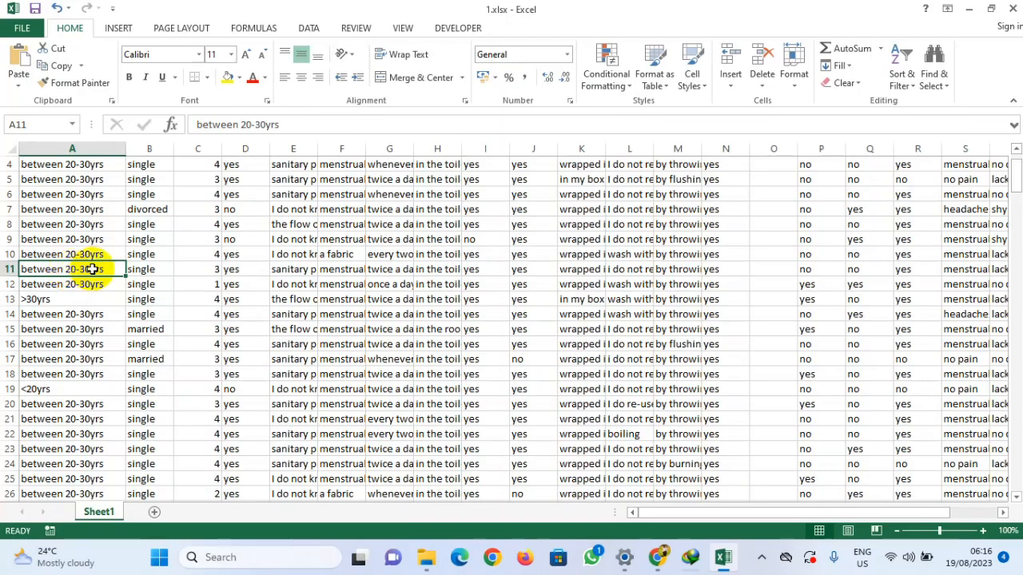
scroll(72, 270, up, 1)
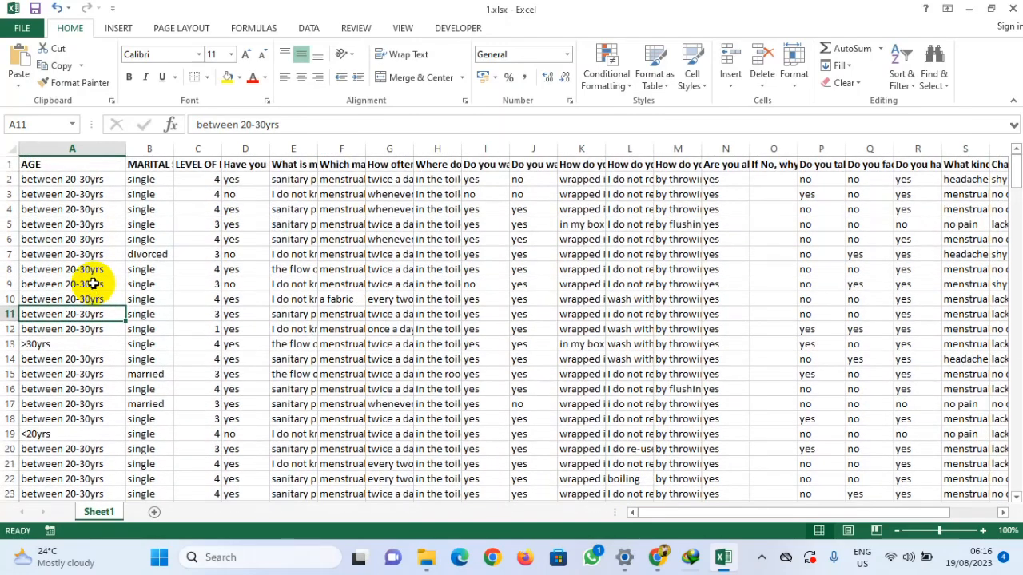
click(48, 184)
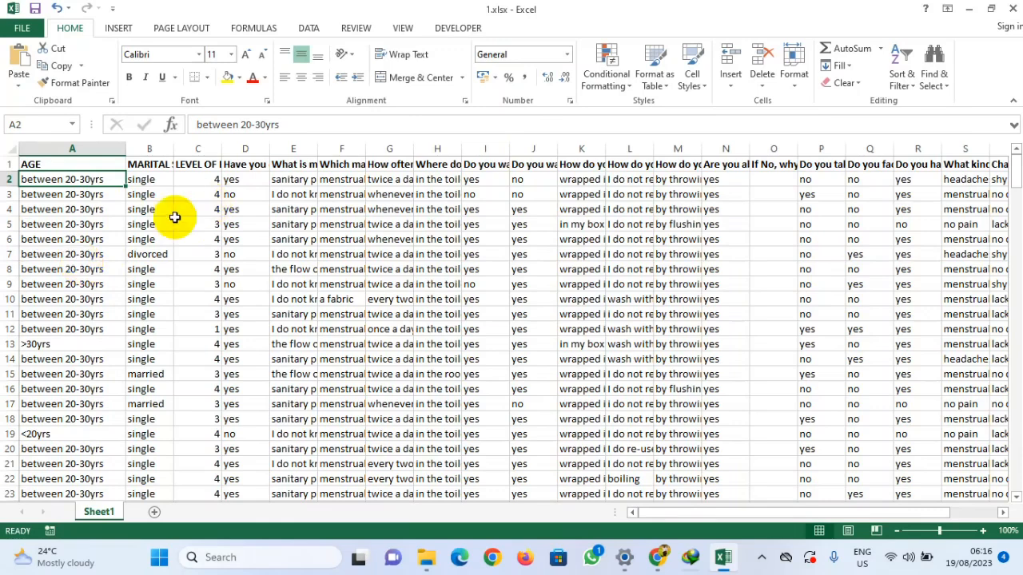
click(61, 208)
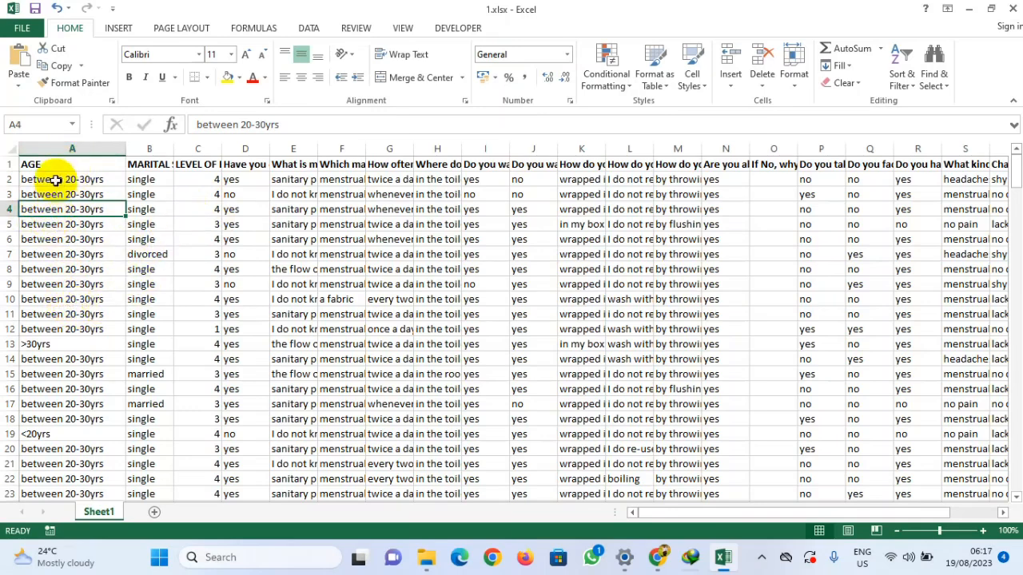
click(67, 148)
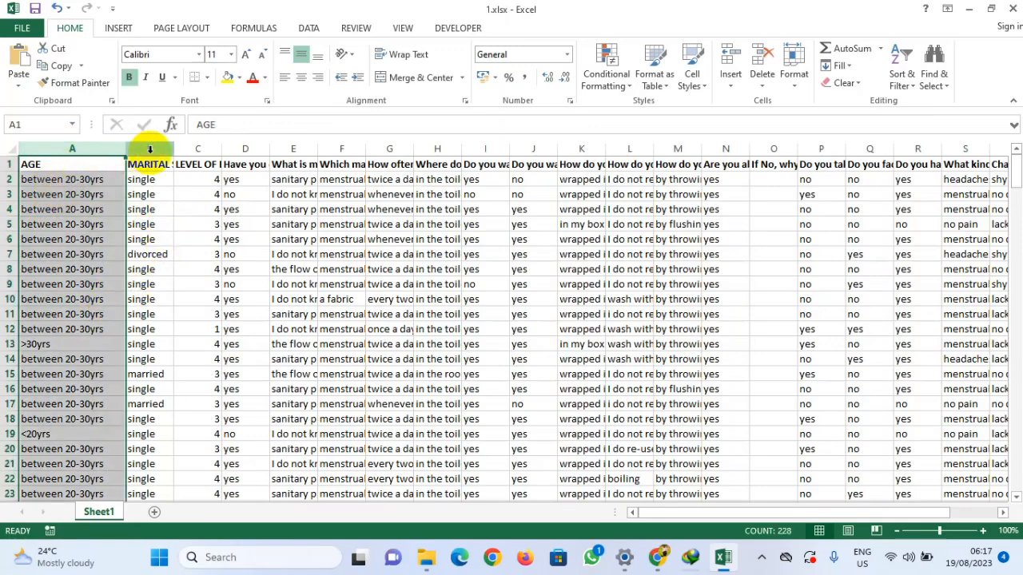
click(149, 149)
click(199, 150)
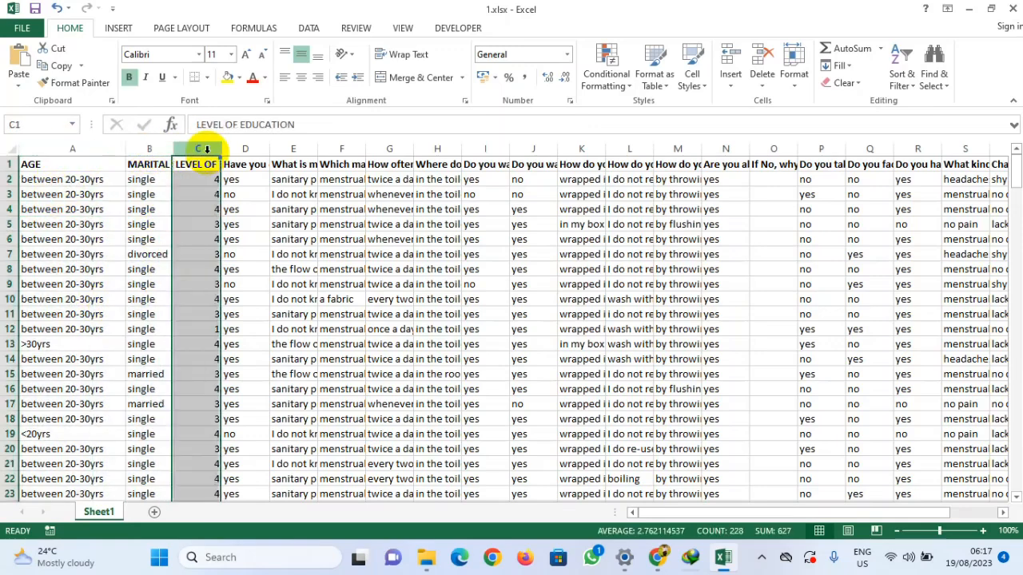
click(71, 195)
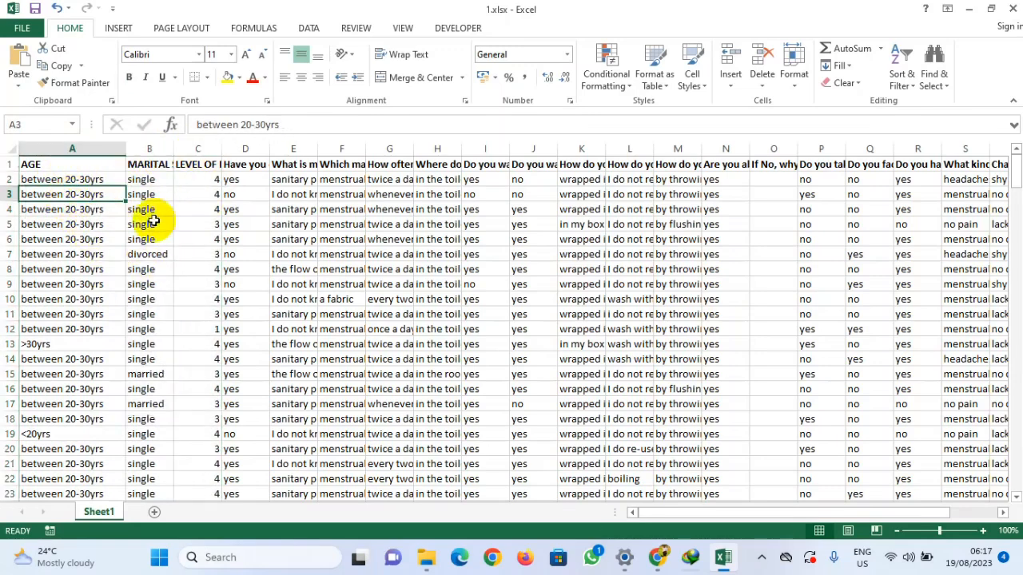
Step: Set the AGE column's font to Times New Roman
click(69, 148)
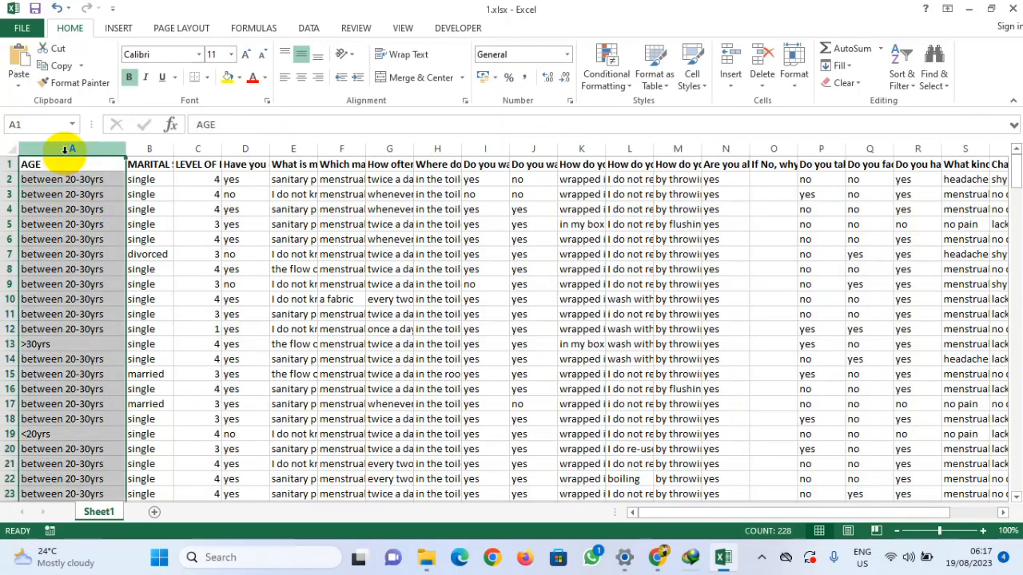
click(199, 55)
text(t)
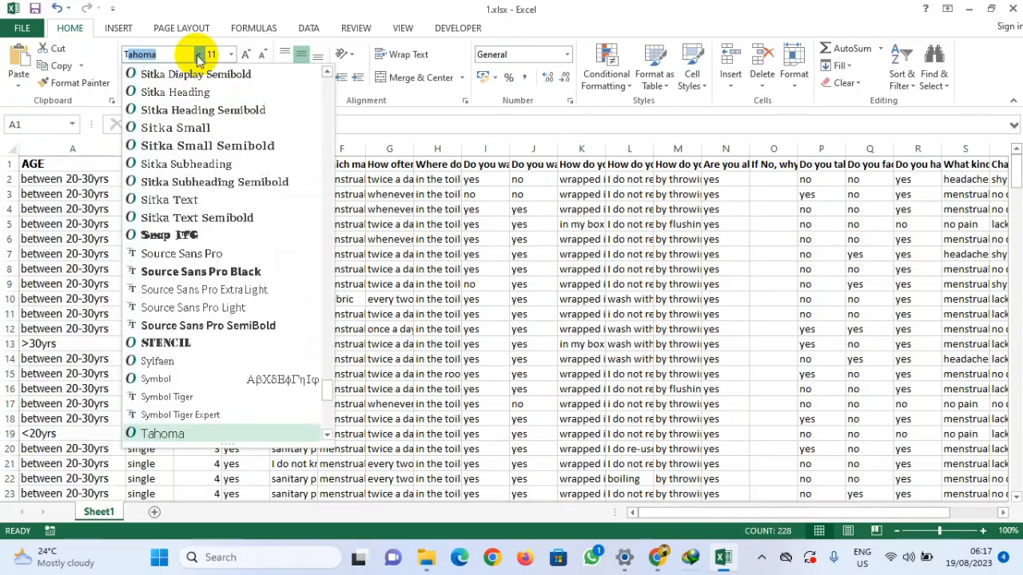
scroll(200, 285, down, 4)
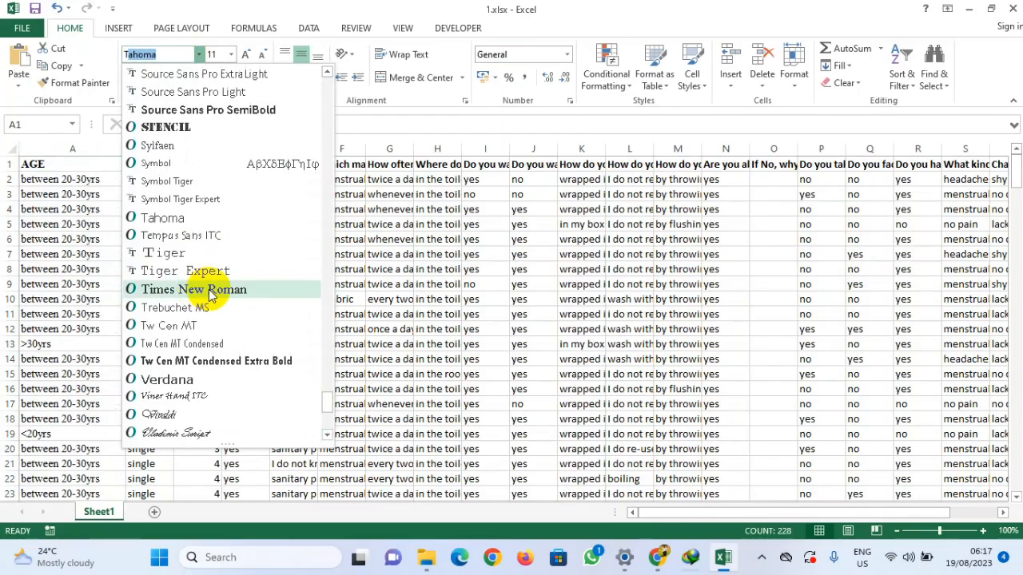
click(209, 292)
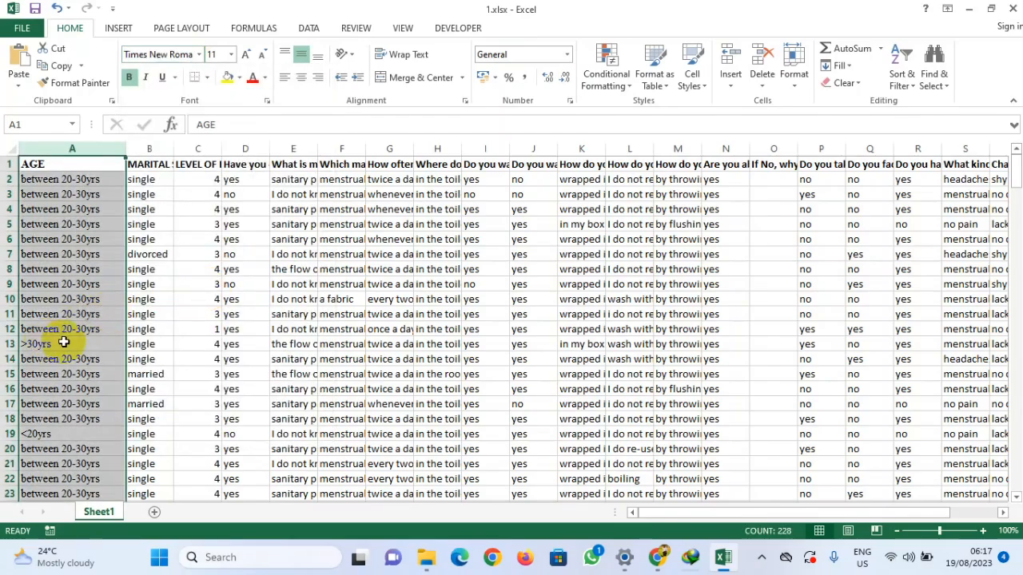
Step: Scroll down the sheet and undo the AGE column's font change
scroll(64, 340, down, 1)
scroll(64, 339, down, 20)
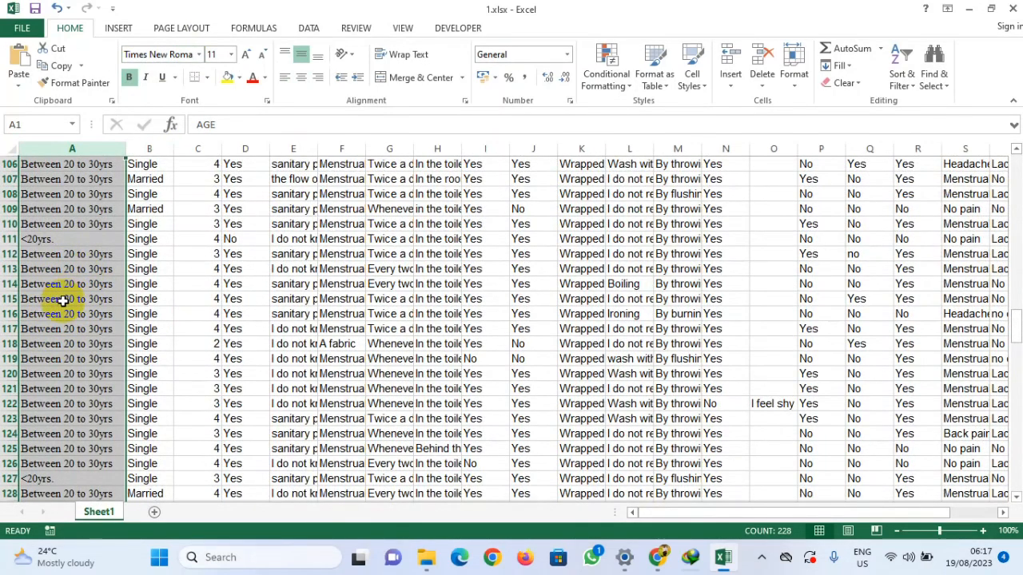
click(199, 269)
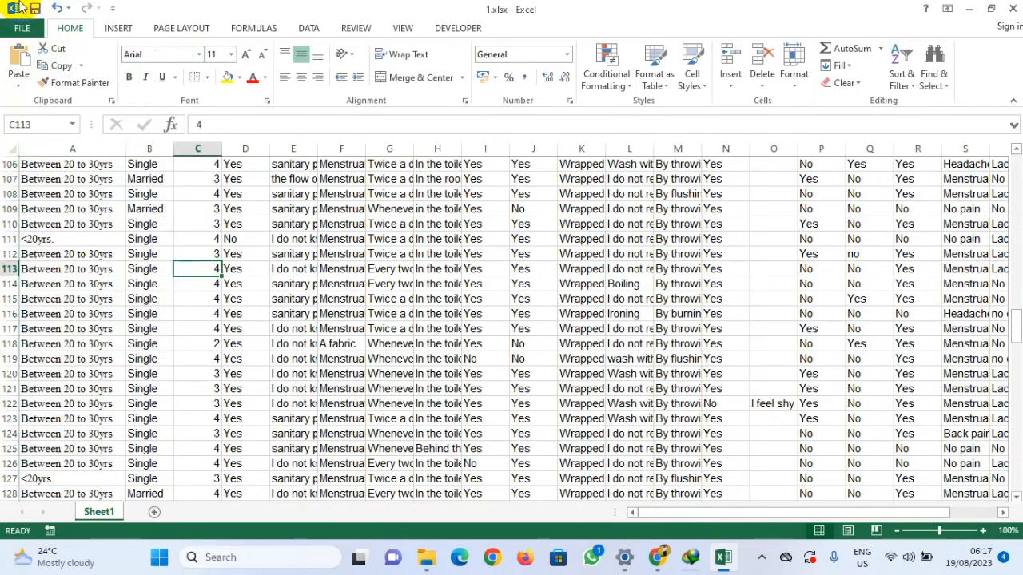
click(57, 8)
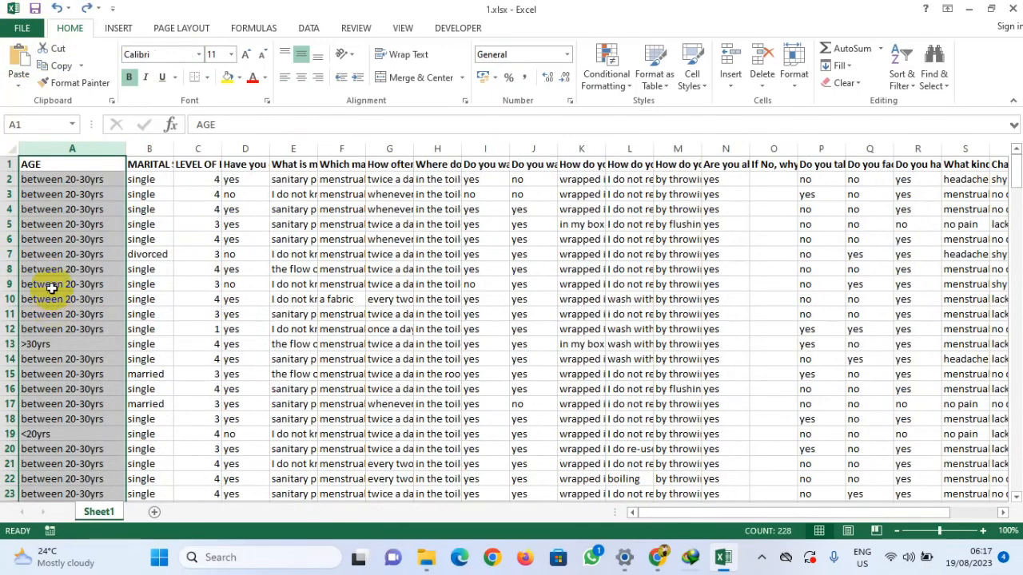
Step: Set the whole AGE column's font to Times New Roman at size 12
click(37, 242)
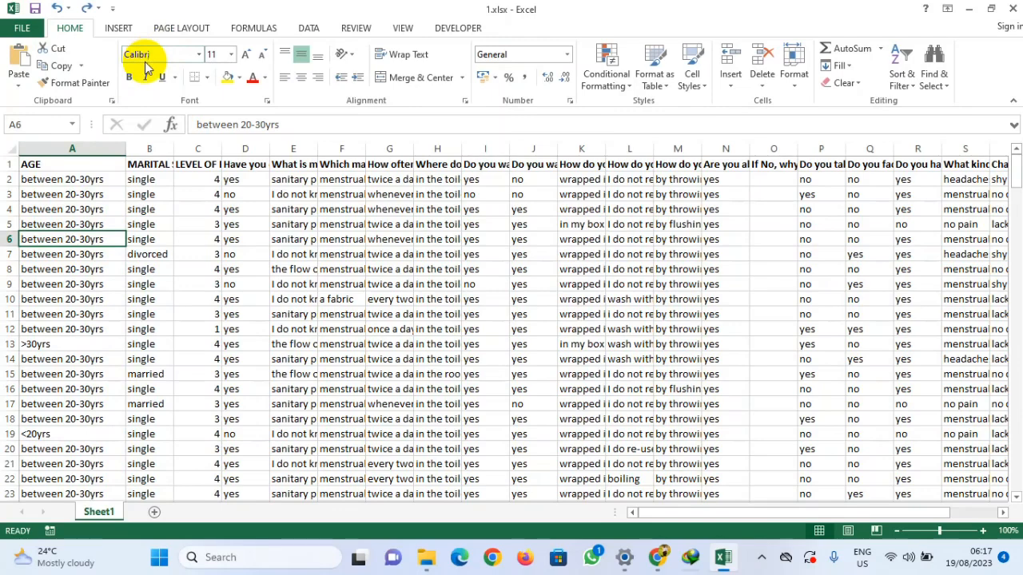
scroll(91, 267, down, 20)
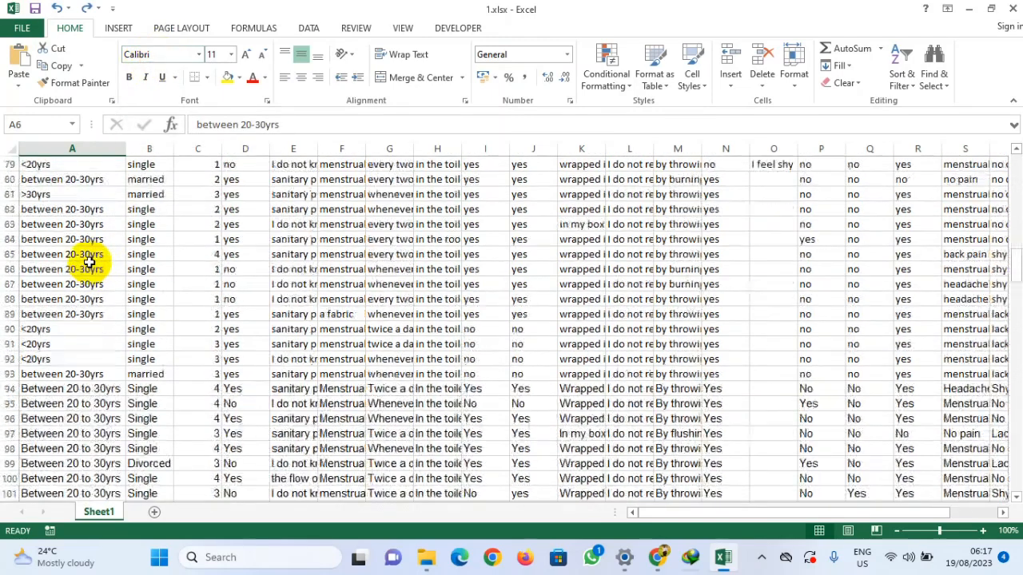
click(70, 239)
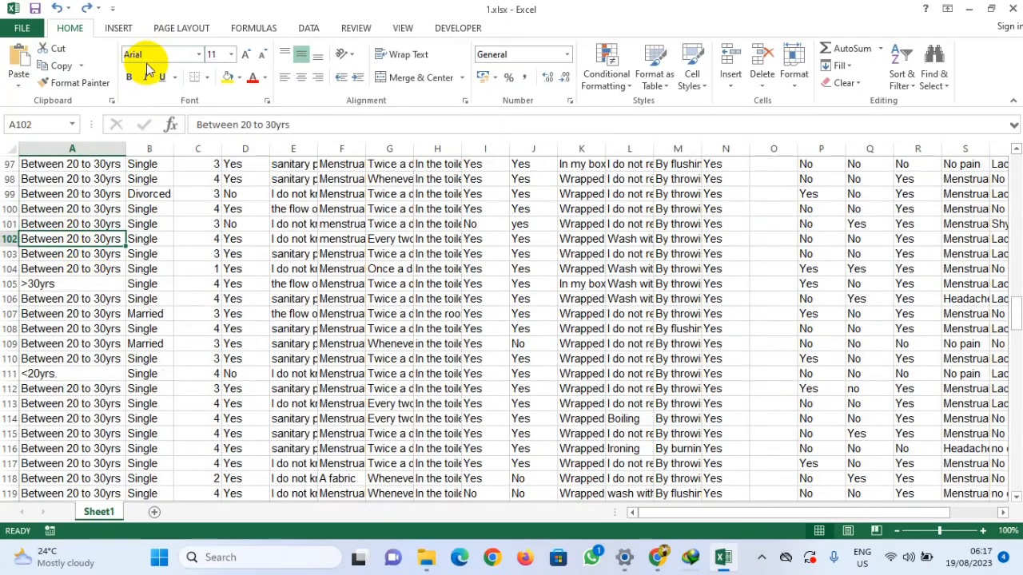
click(72, 147)
click(199, 54)
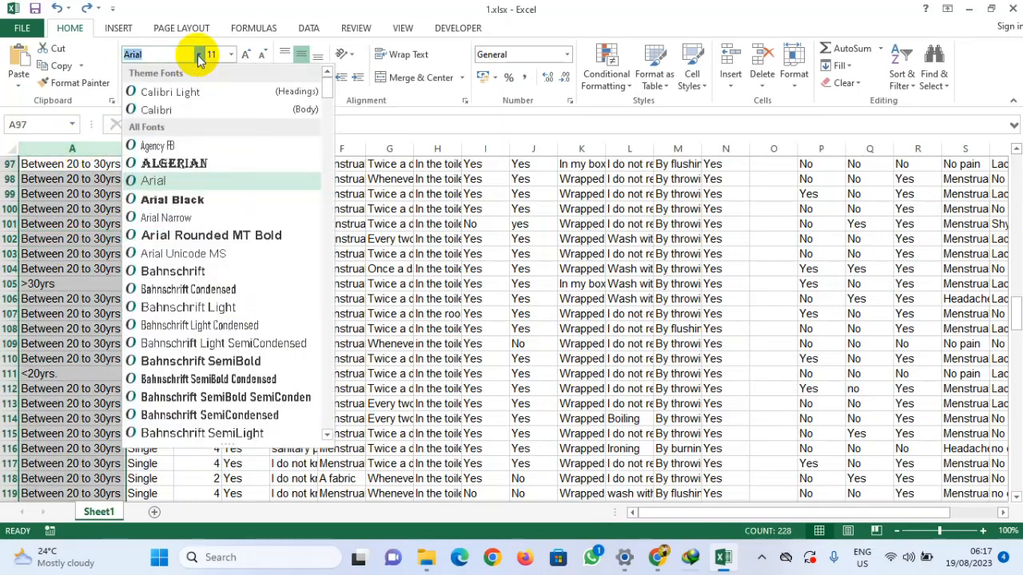
text(t)
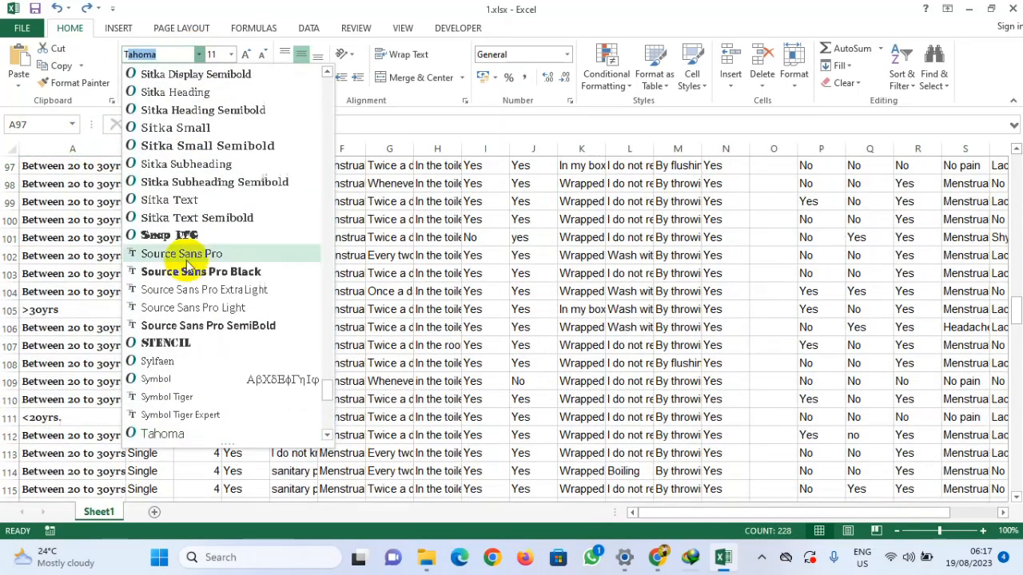
scroll(190, 270, down, 3)
click(192, 344)
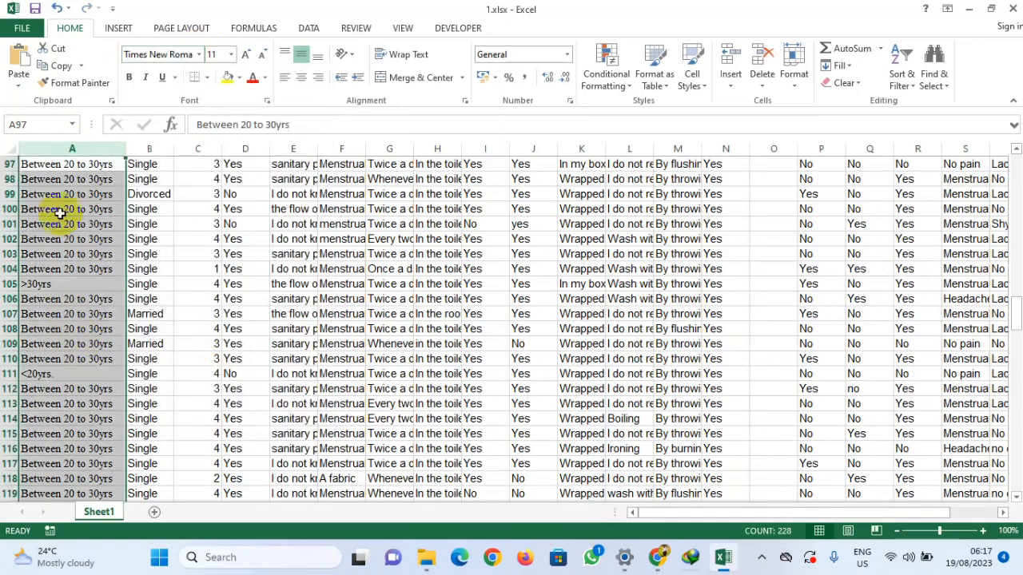
click(247, 56)
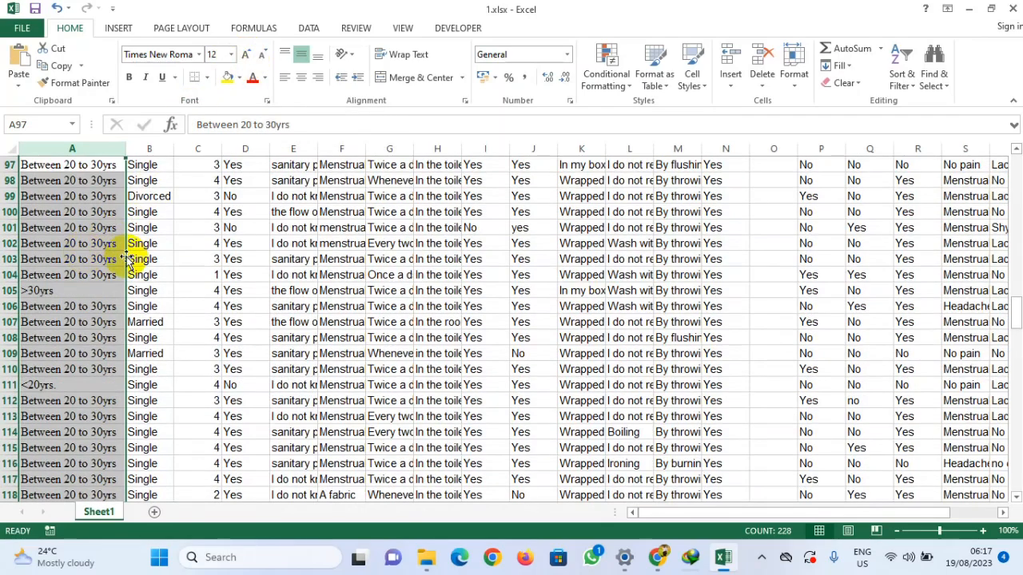
Step: Scroll through the AGE column comparing how the age ranges are written in different rows
click(103, 258)
scroll(80, 285, up, 20)
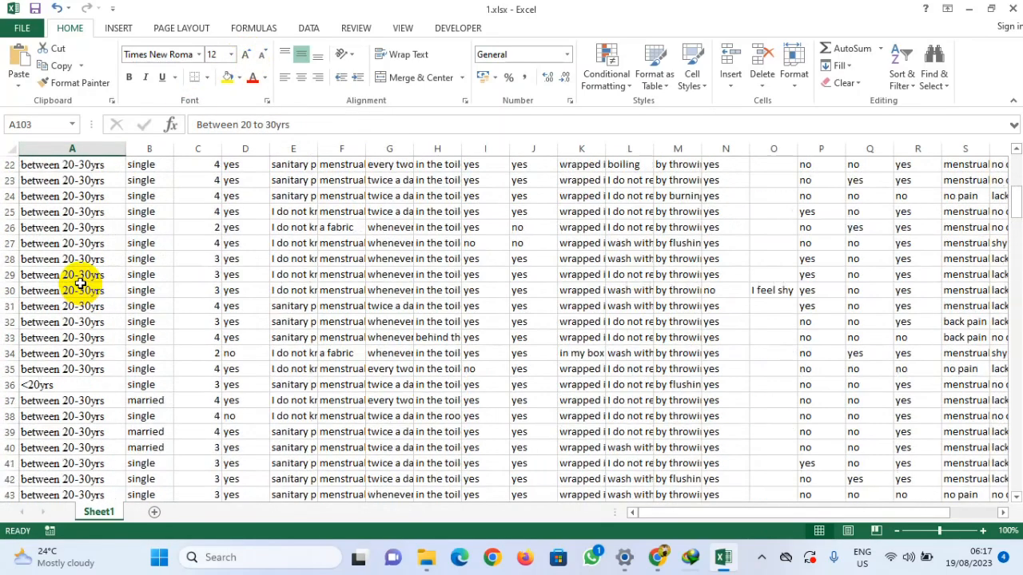
scroll(80, 283, up, 7)
click(75, 181)
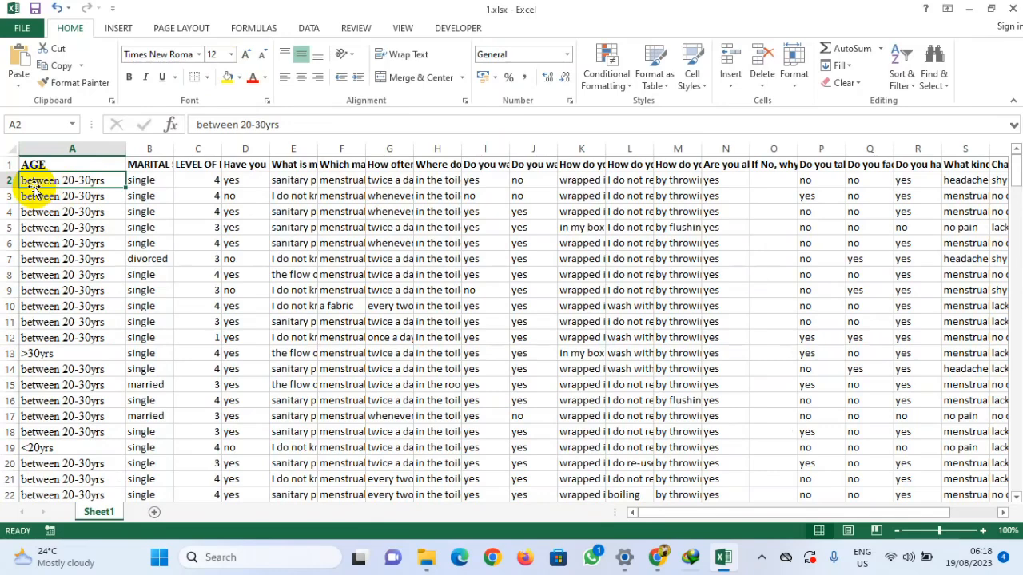
scroll(64, 286, down, 20)
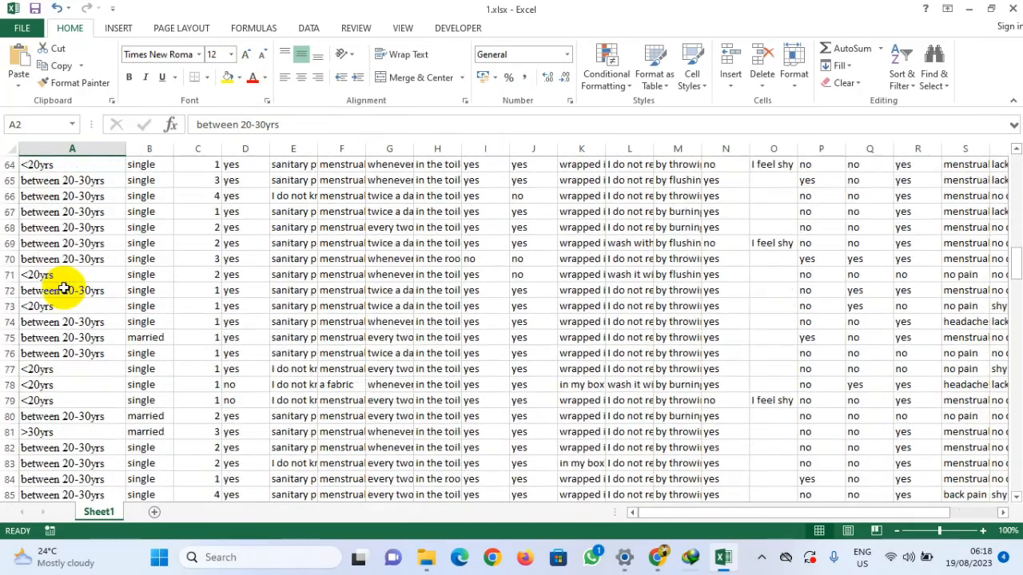
scroll(64, 290, down, 10)
click(28, 258)
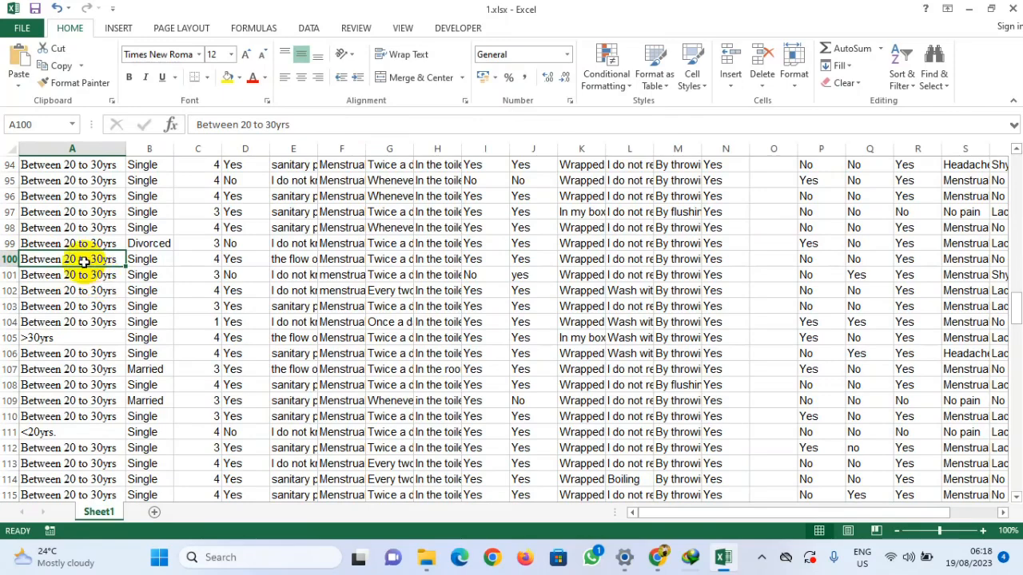
scroll(83, 260, up, 20)
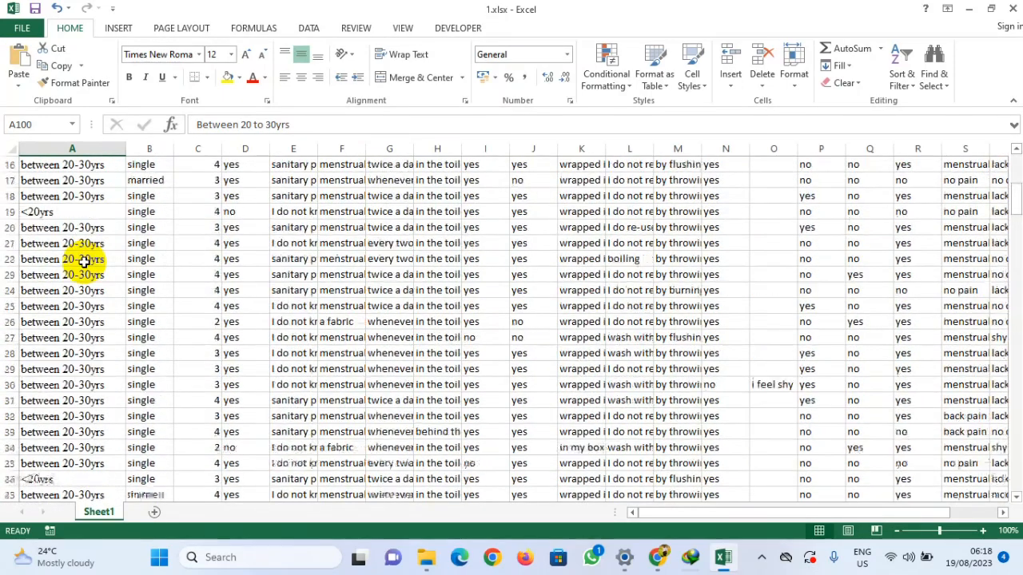
click(82, 195)
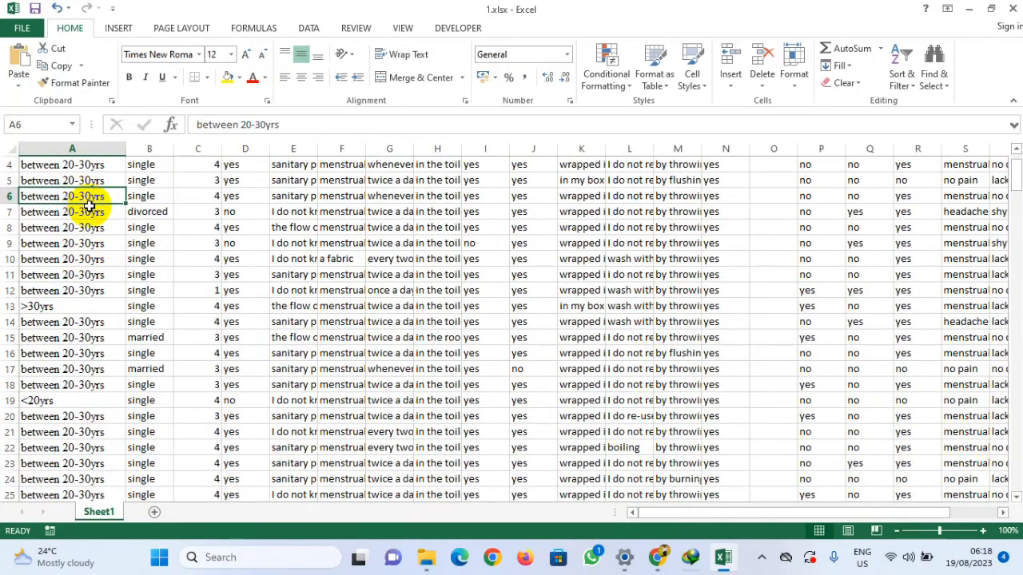
scroll(71, 200, up, 1)
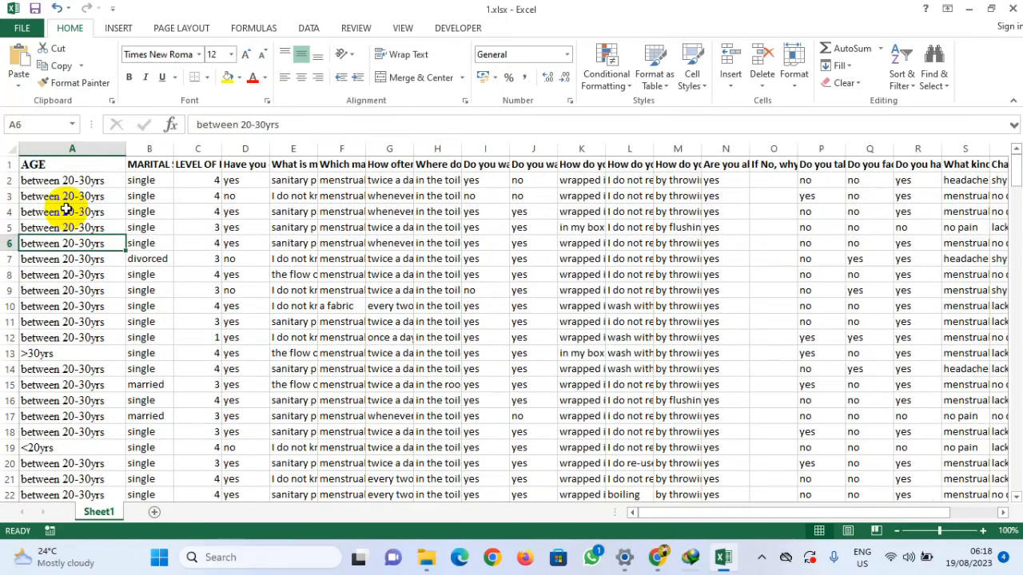
click(96, 179)
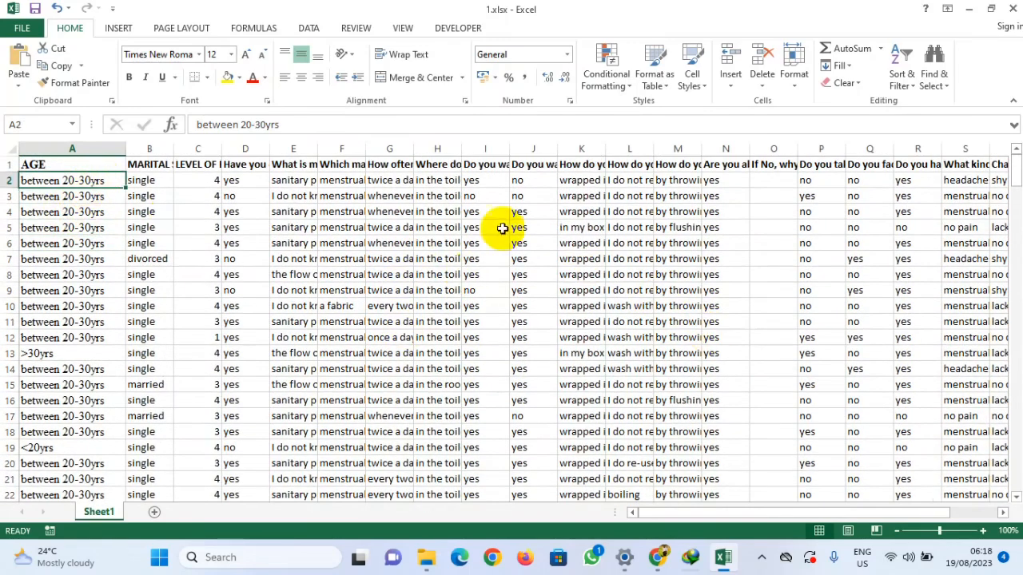
Step: Open Find and Replace and set the search text to between 20-30yrs, copied from the first AGE entry
click(945, 91)
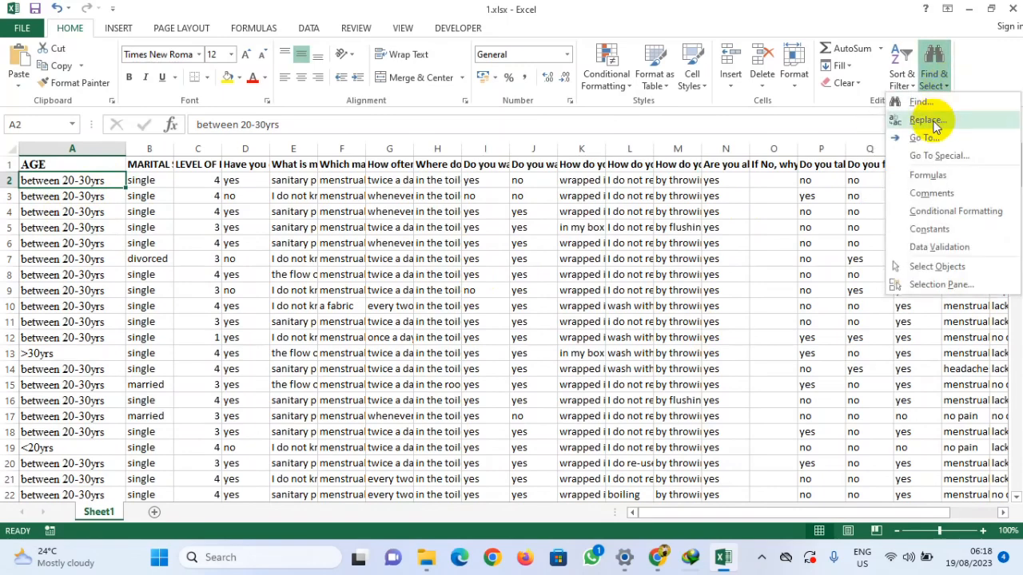
click(933, 122)
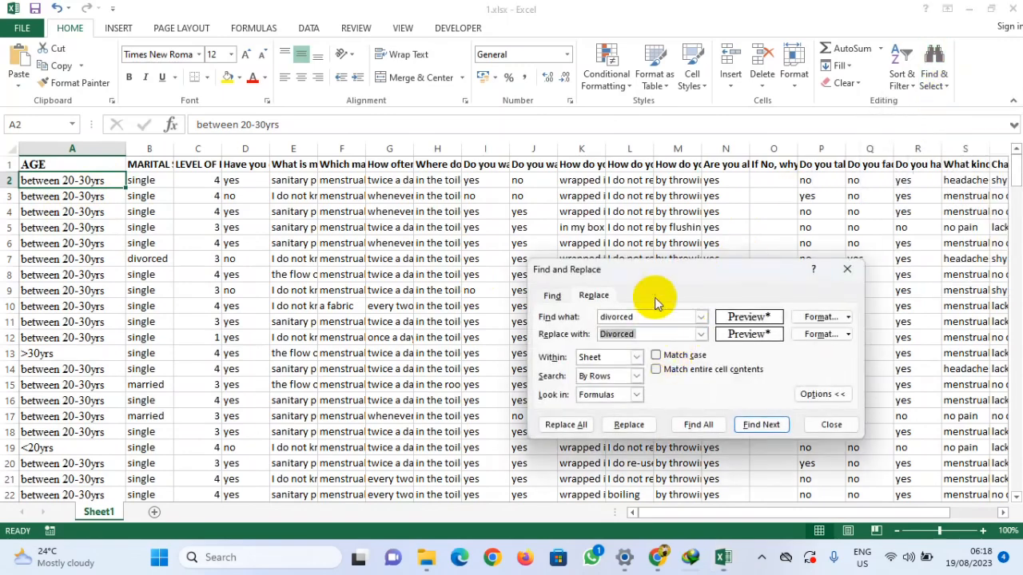
drag(676, 272, 615, 128)
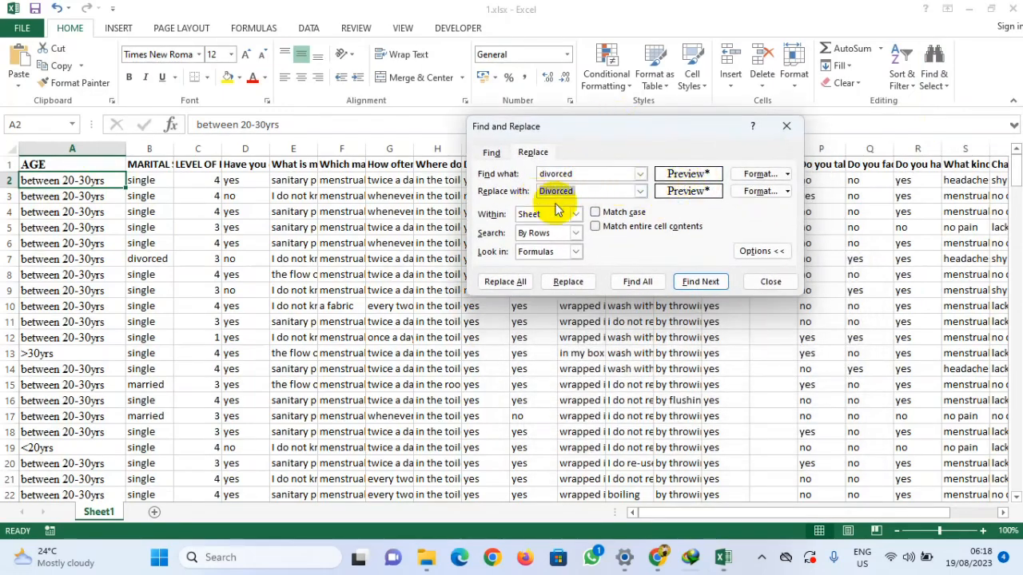
click(73, 147)
click(72, 560)
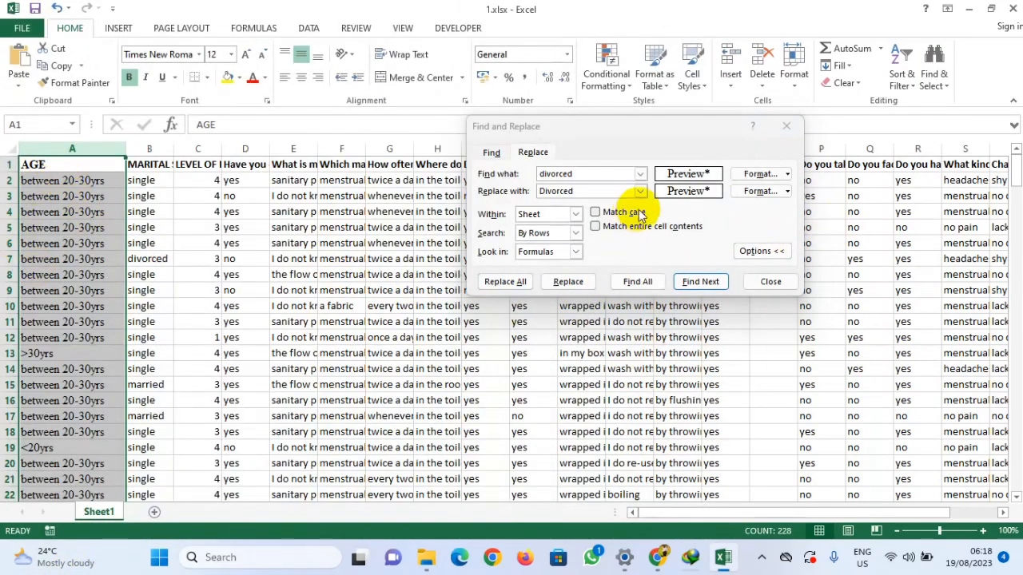
click(74, 252)
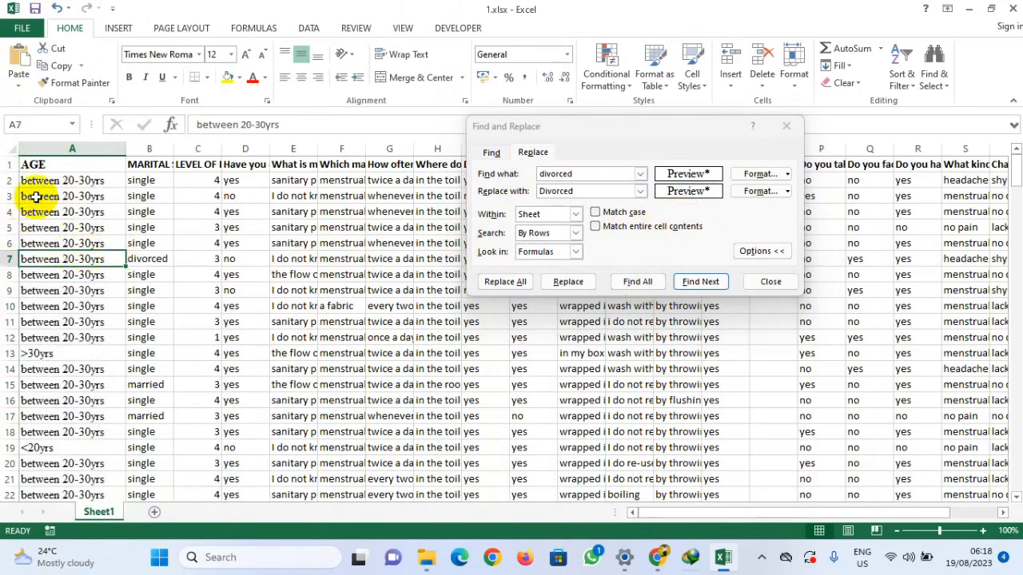
click(68, 178)
drag(276, 125, 127, 125)
key(ctrl+c)
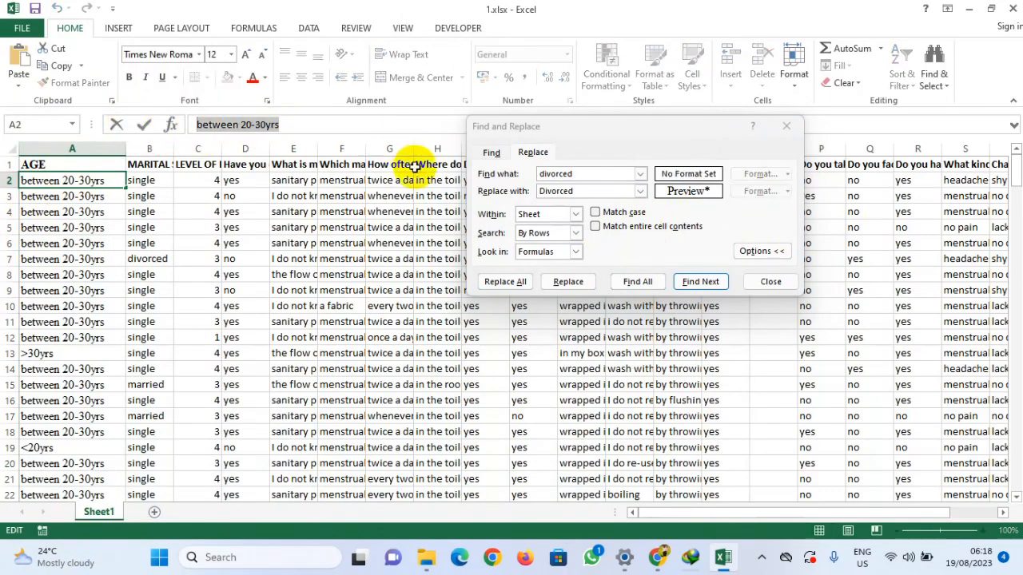
drag(585, 173, 540, 172)
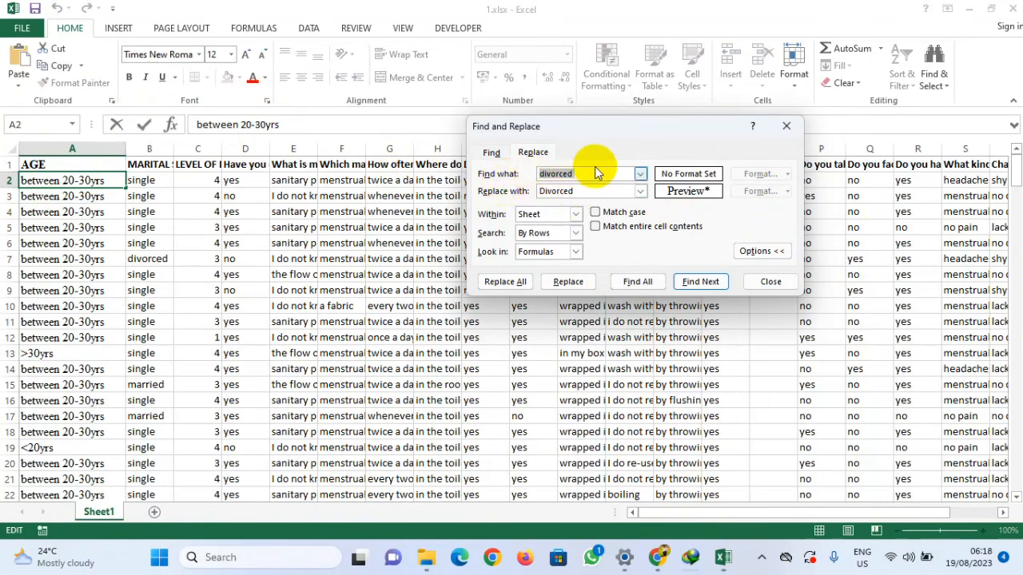
key(ctrl+v)
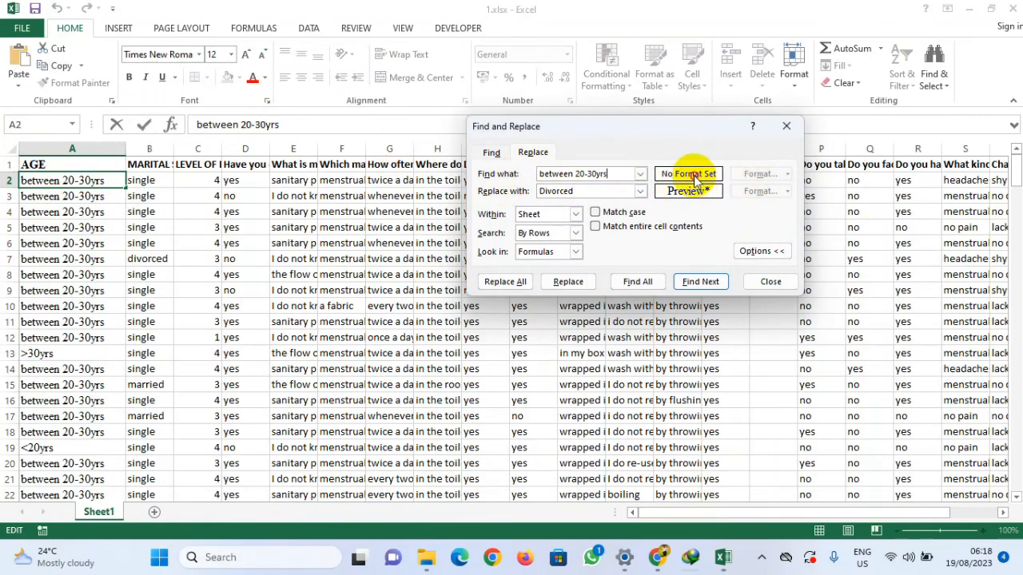
Step: Set the search format by choosing it from a cell in the AGE column, then hide the extra options
click(66, 148)
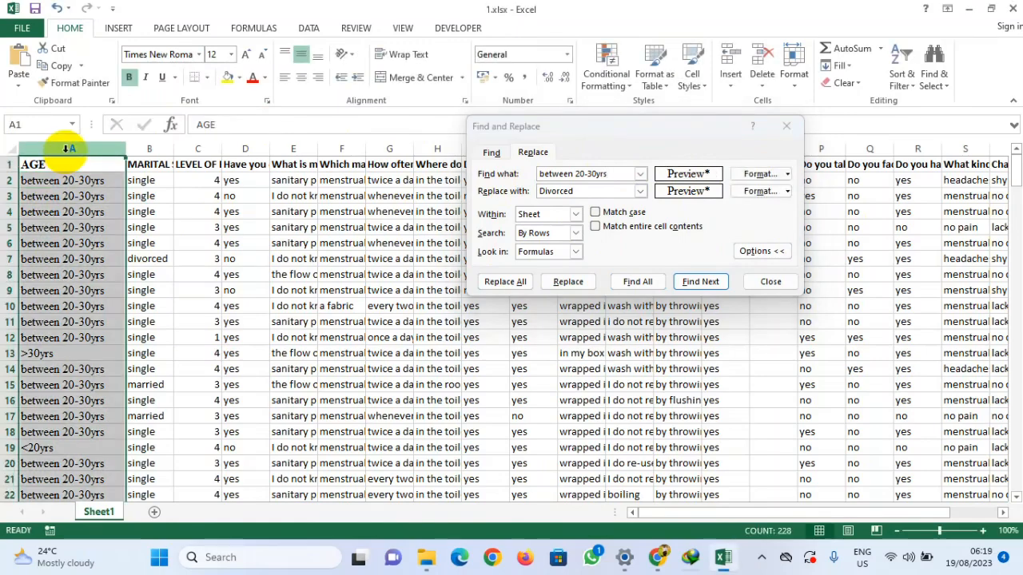
click(759, 174)
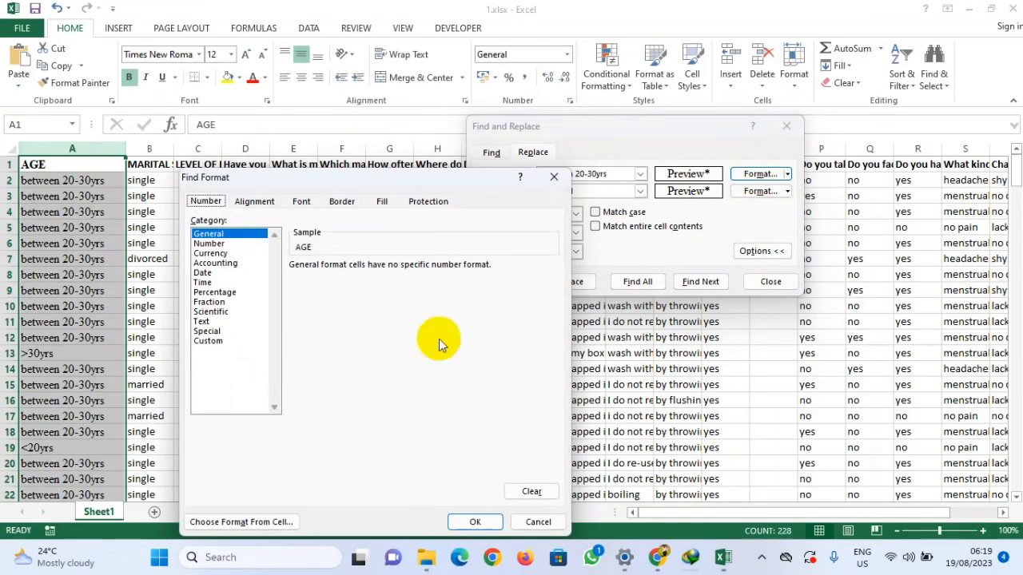
click(237, 523)
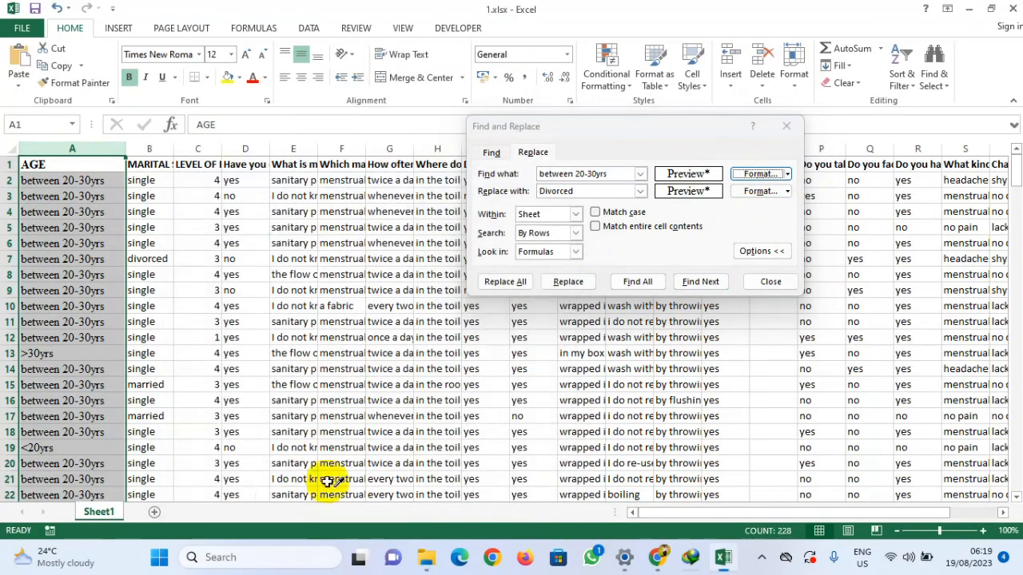
click(64, 146)
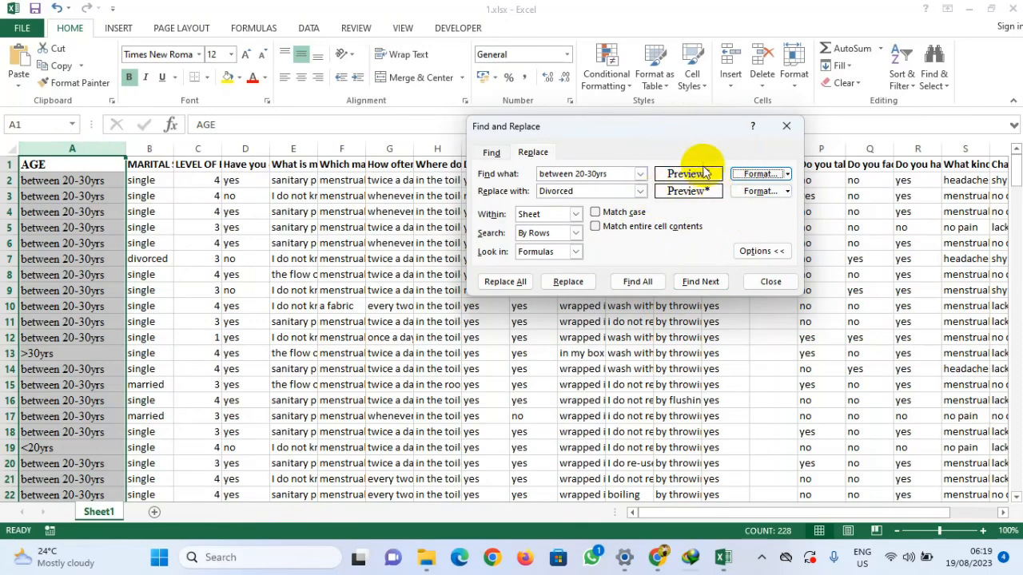
click(776, 251)
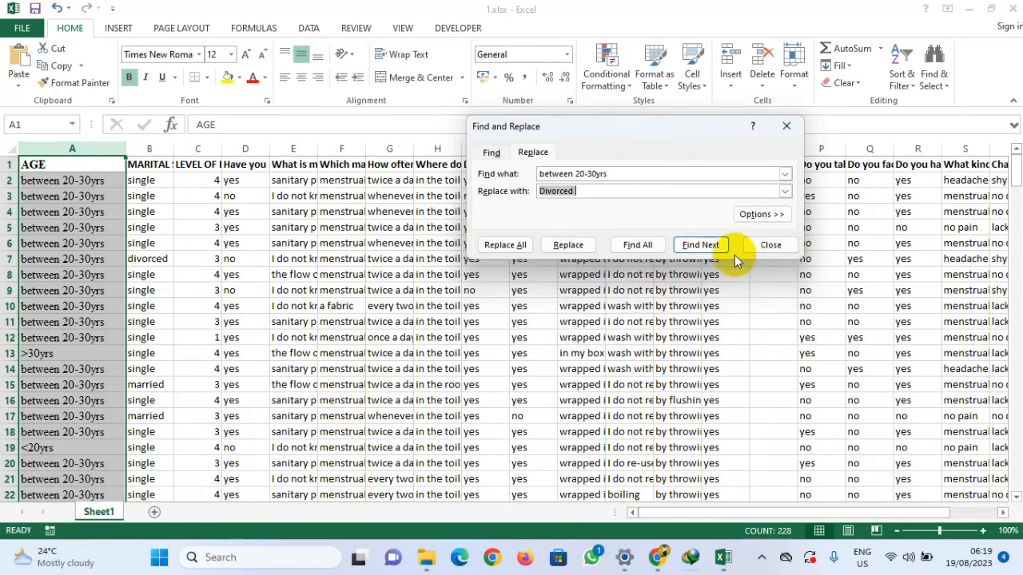
Step: Reopen the Find and Replace dialog on its Replace page with the extra options shown
click(772, 217)
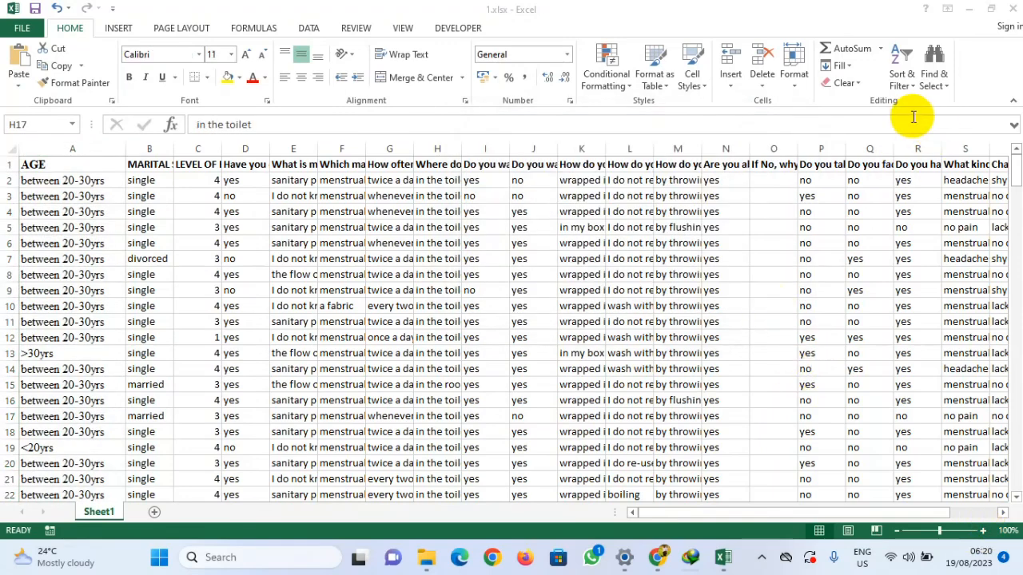
click(940, 83)
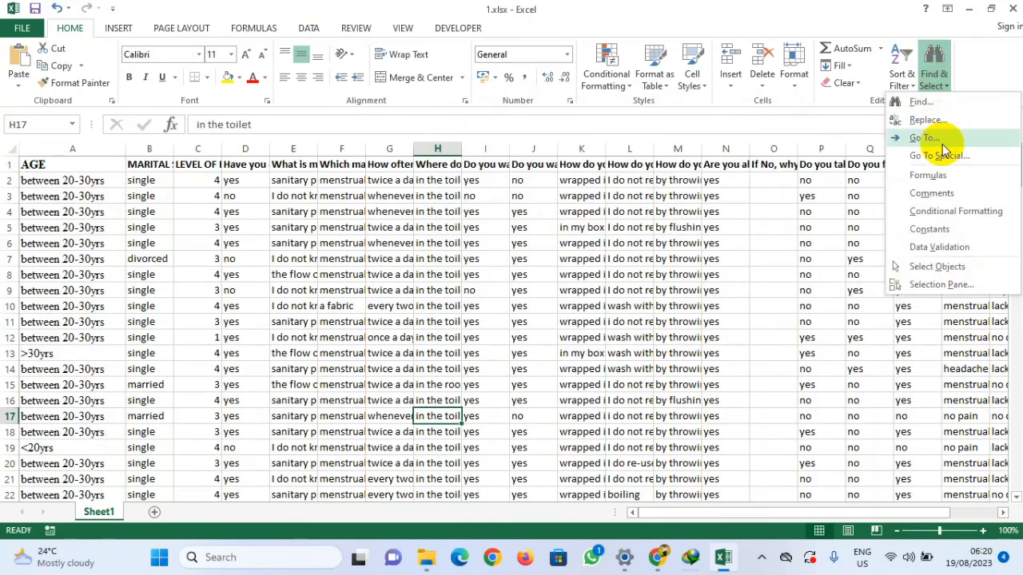
click(926, 120)
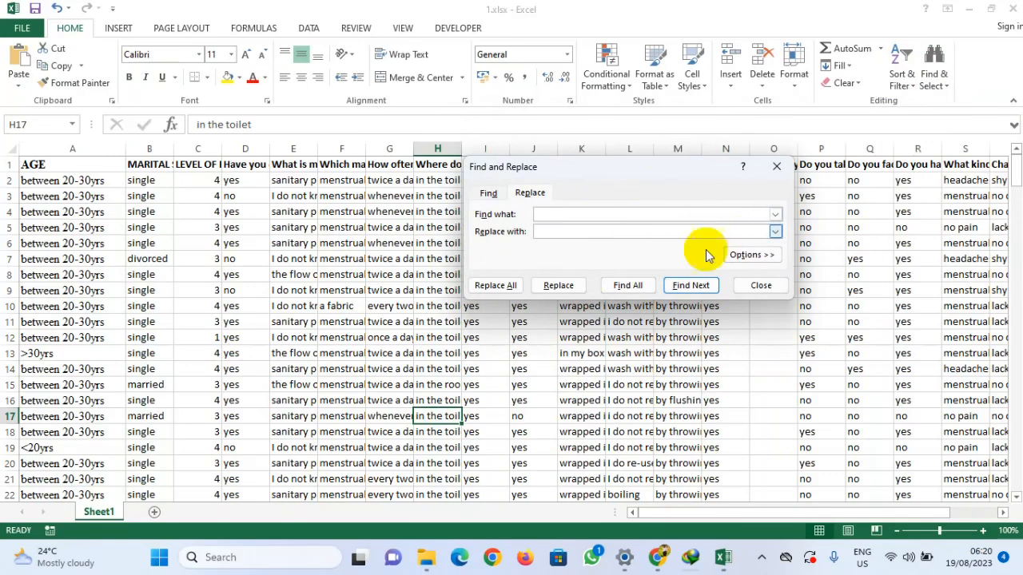
click(751, 255)
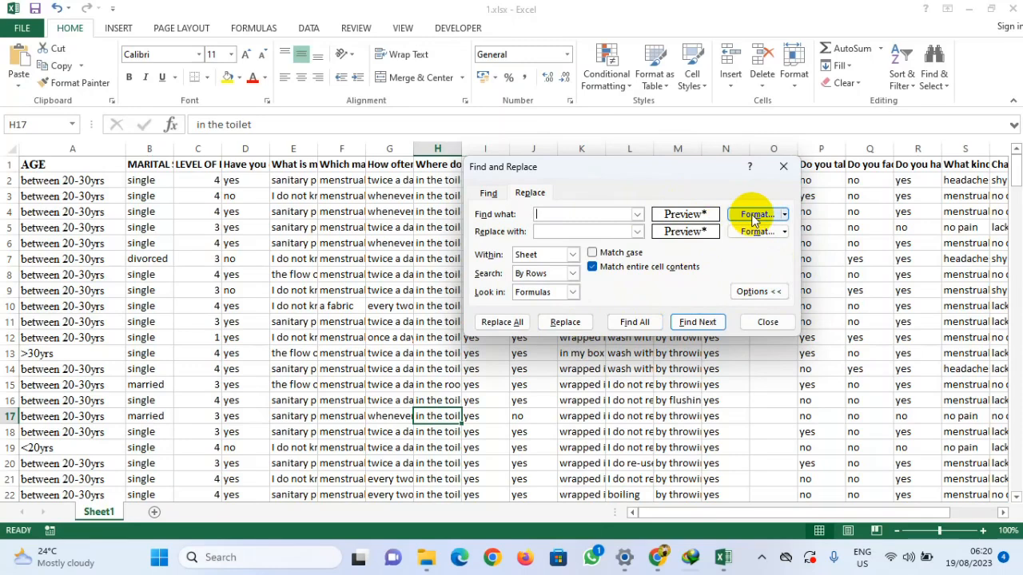
Step: Set the search text to between 20-30yrs, copied from the first AGE entry, and the replacement to 15-20
click(80, 181)
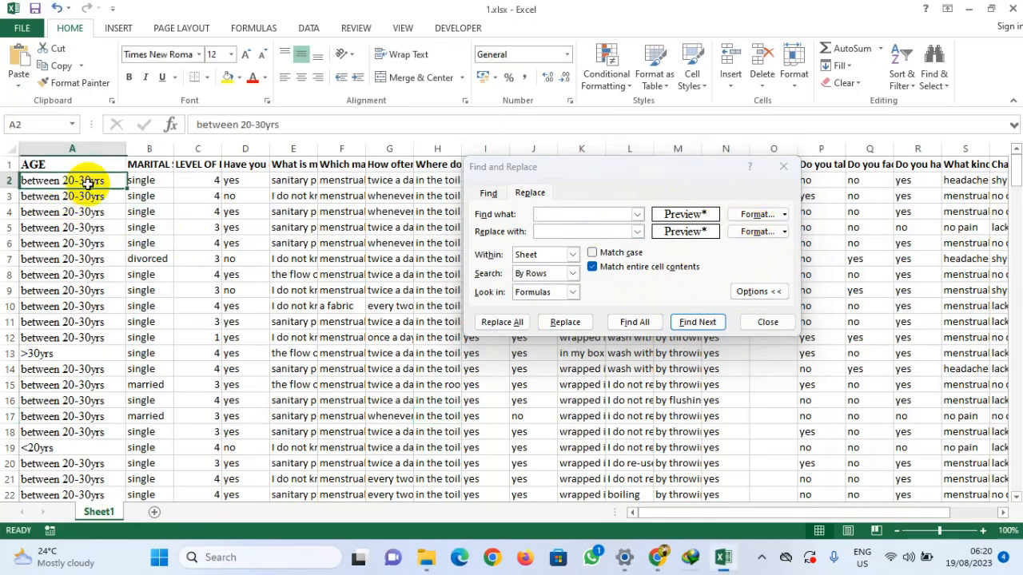
drag(271, 126, 171, 127)
key(ctrl+c)
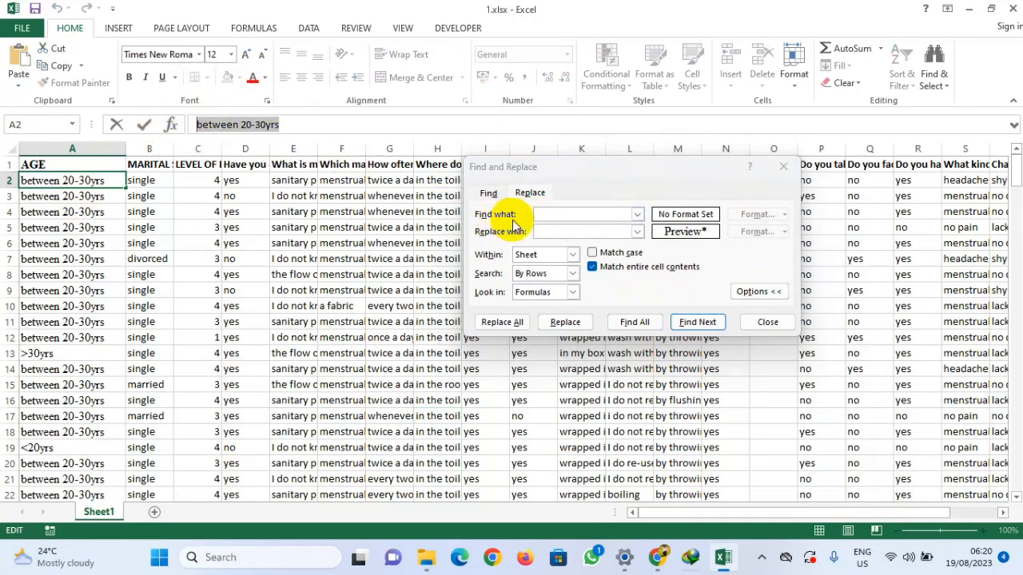
click(550, 216)
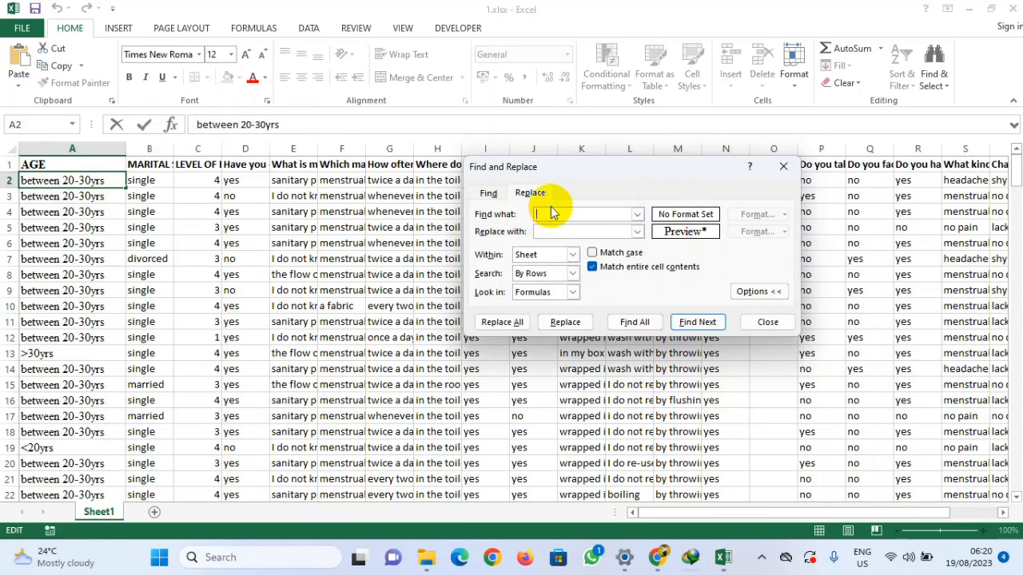
key(ctrl+v)
click(549, 231)
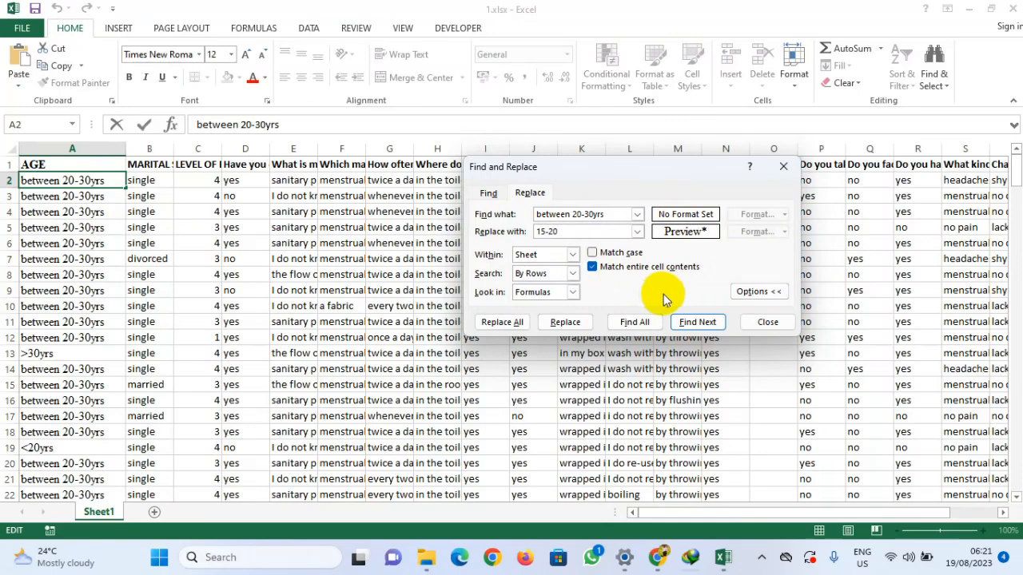
Step: Select the AGE column and clear both the search format and the replacement format
click(70, 149)
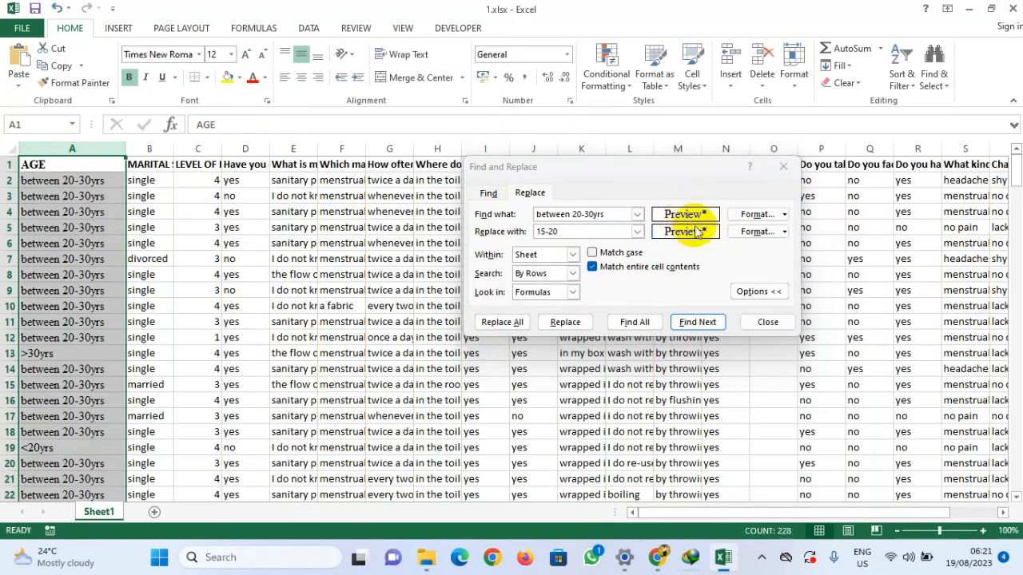
click(785, 215)
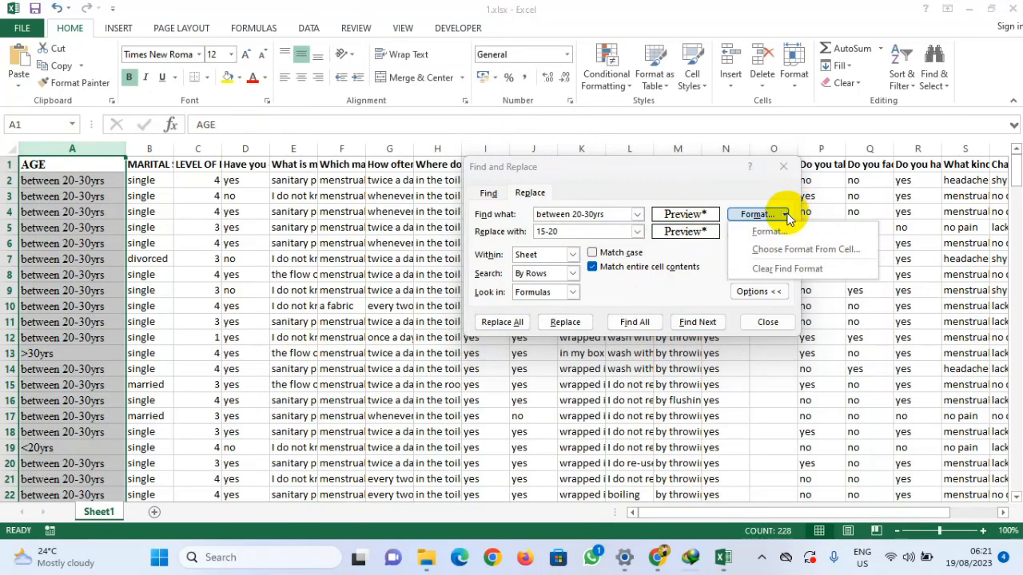
click(783, 269)
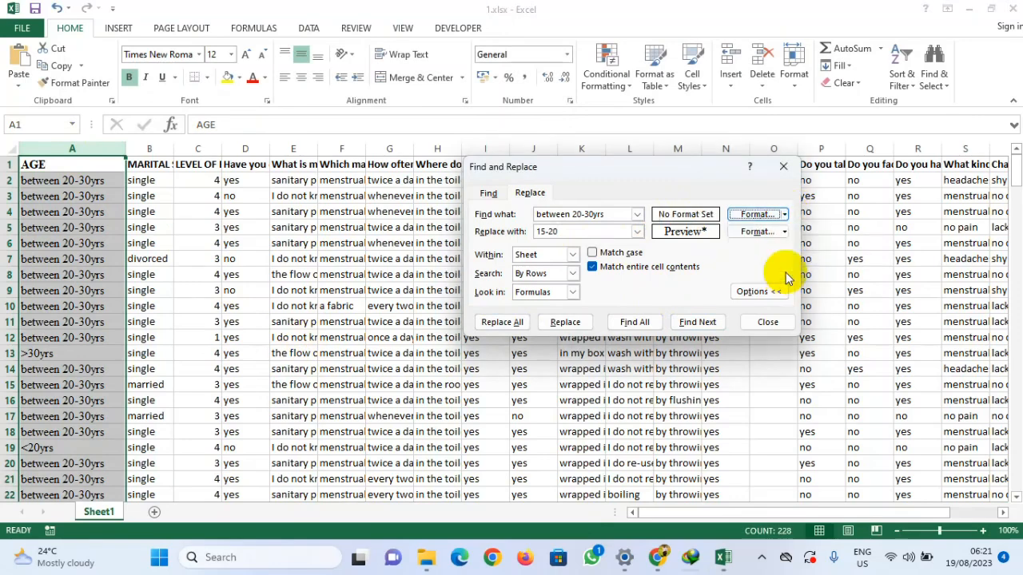
click(784, 232)
click(784, 286)
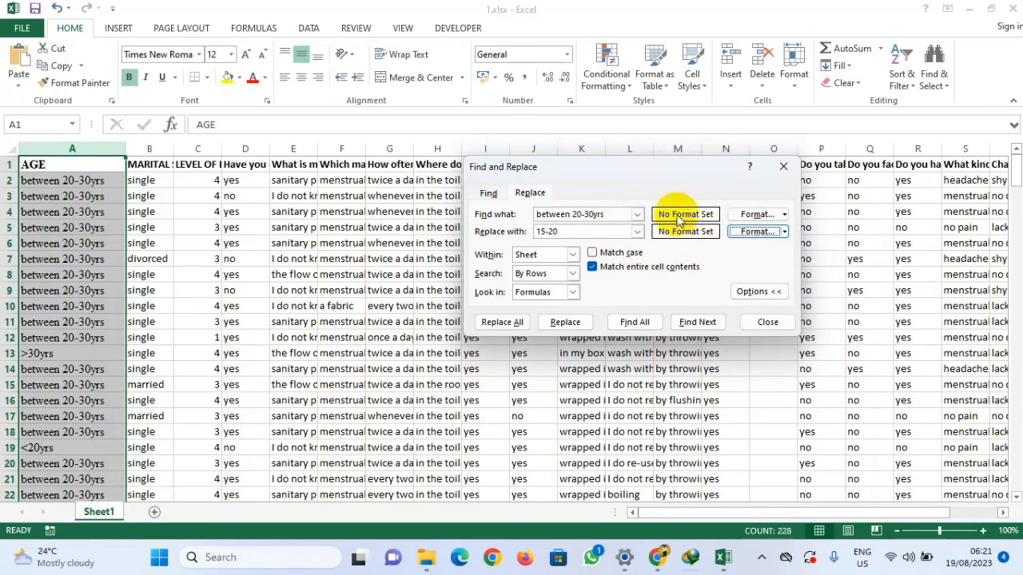
Step: Set both the search format and the replacement format by choosing them from the AGE header cell
click(751, 214)
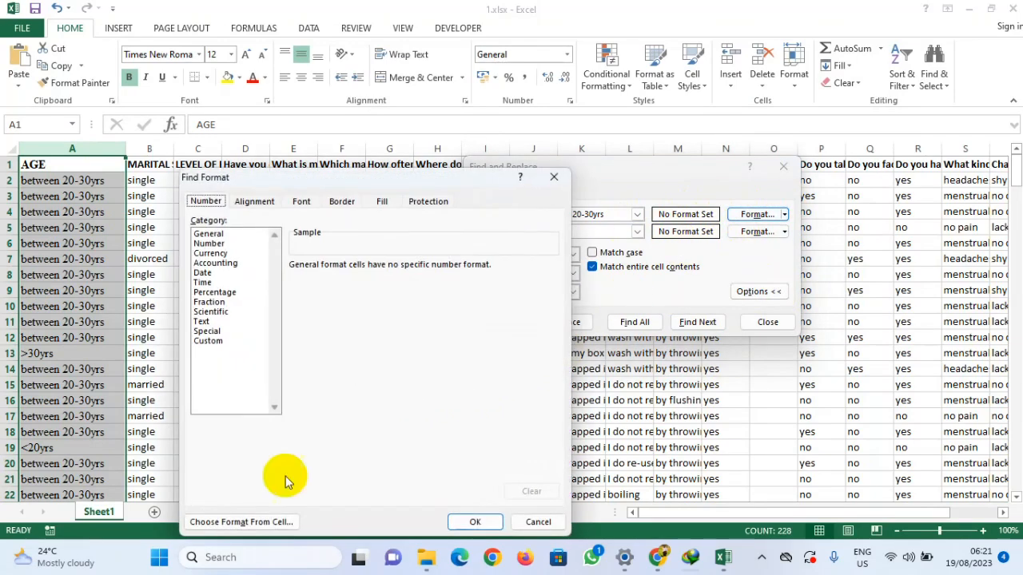
click(220, 522)
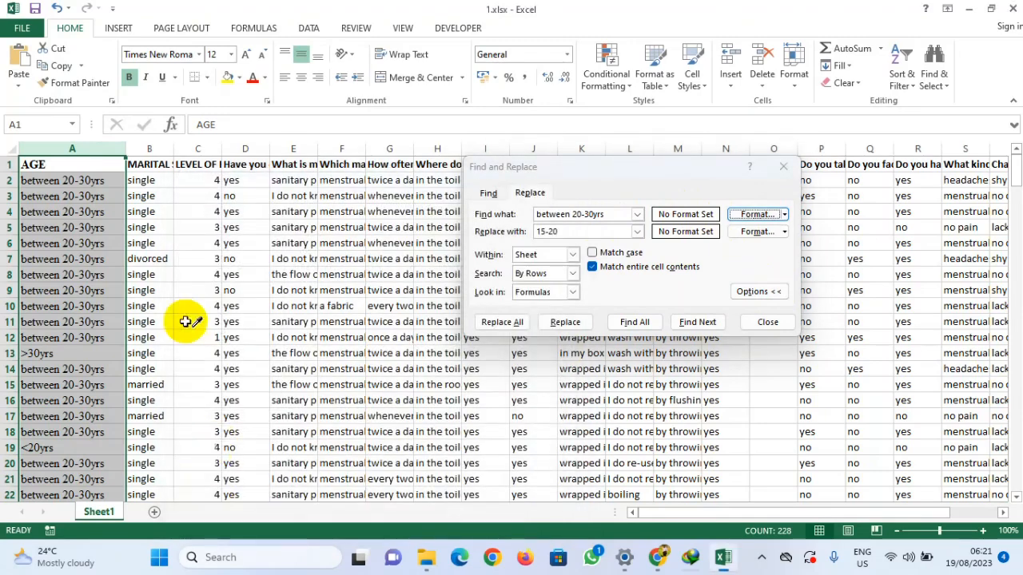
click(55, 152)
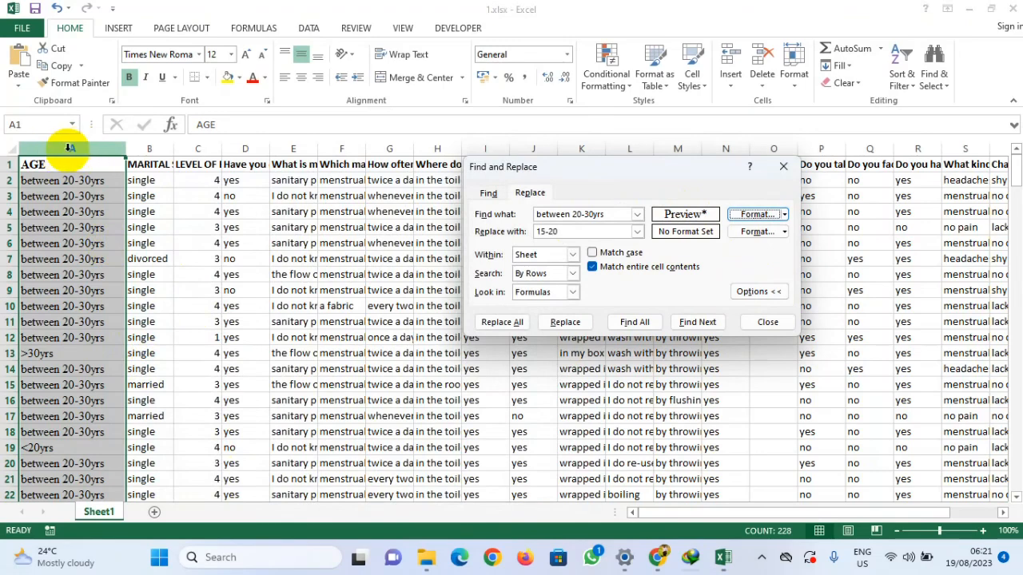
click(755, 233)
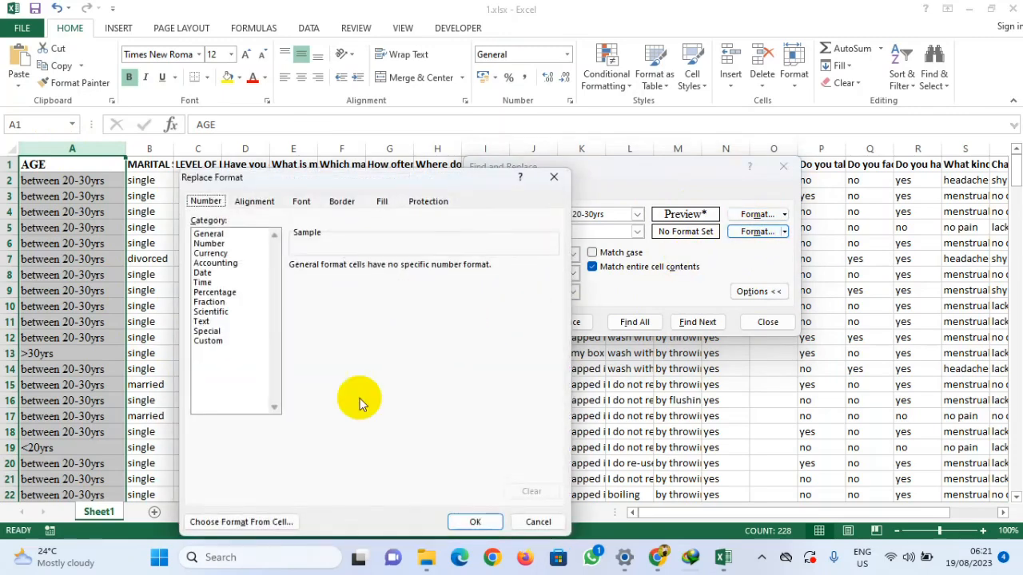
click(239, 523)
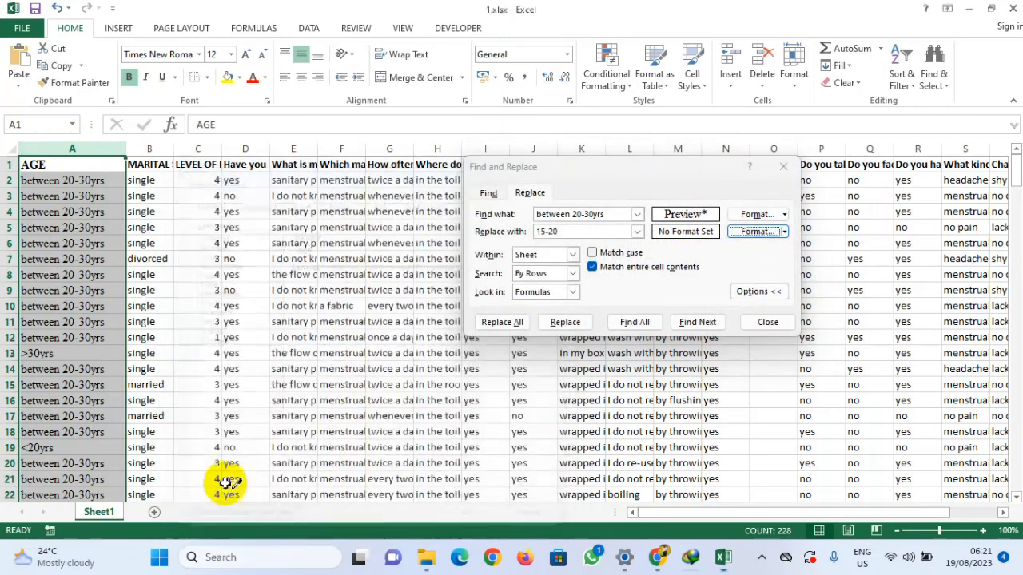
click(62, 163)
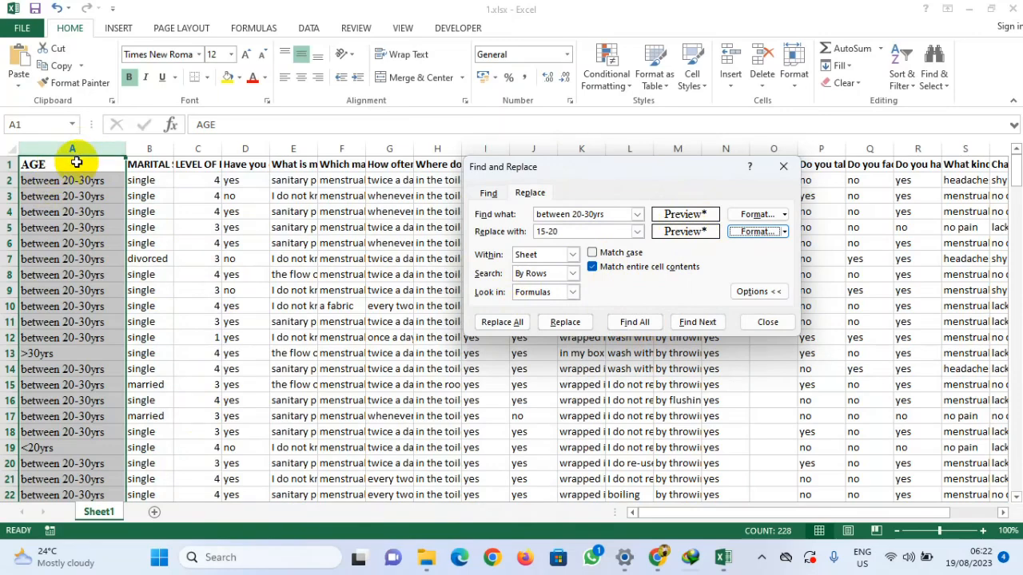
Step: Find all matching cells, then replace all between 20-30yrs entries with 15-20
click(633, 322)
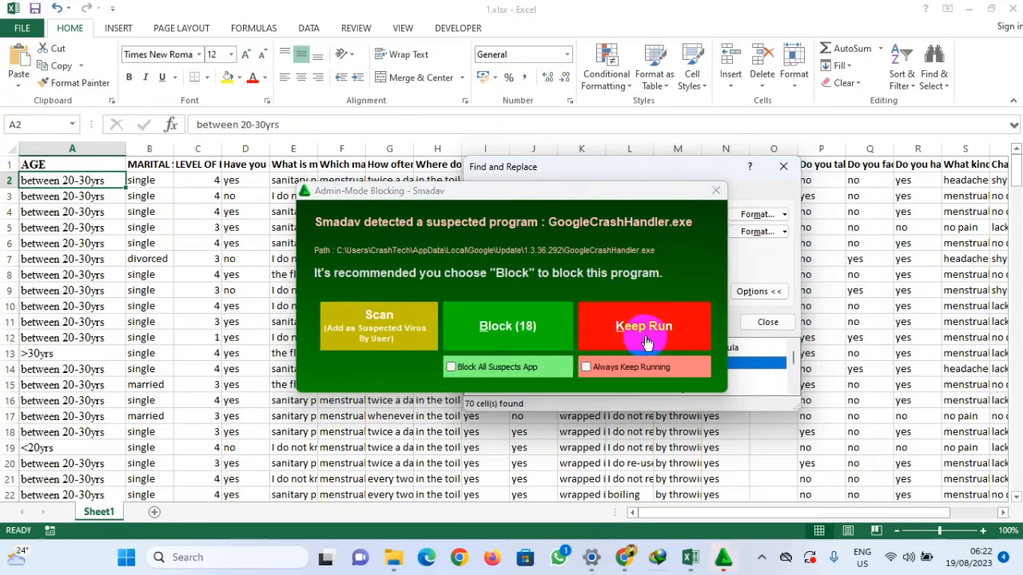
click(485, 329)
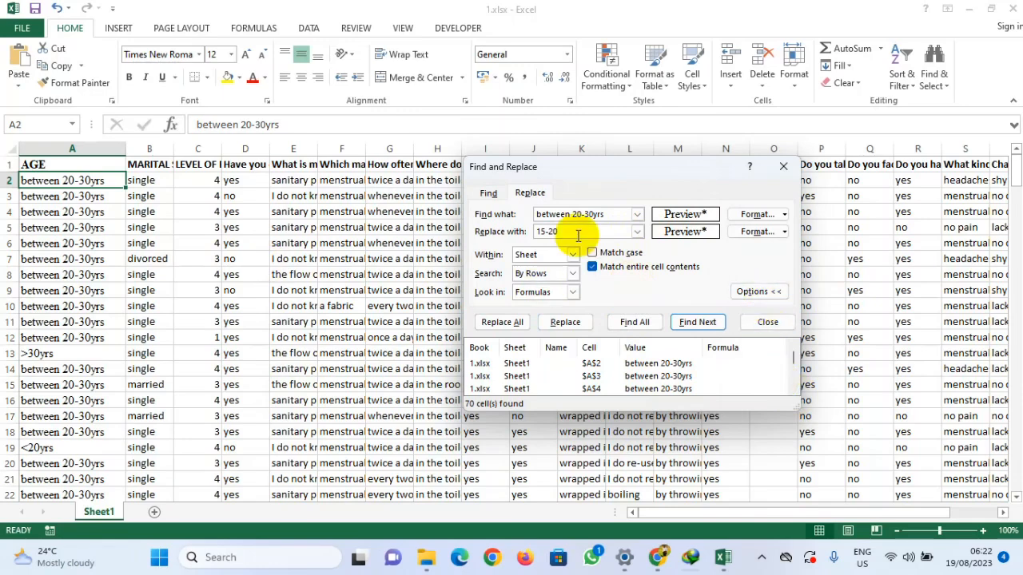
click(501, 322)
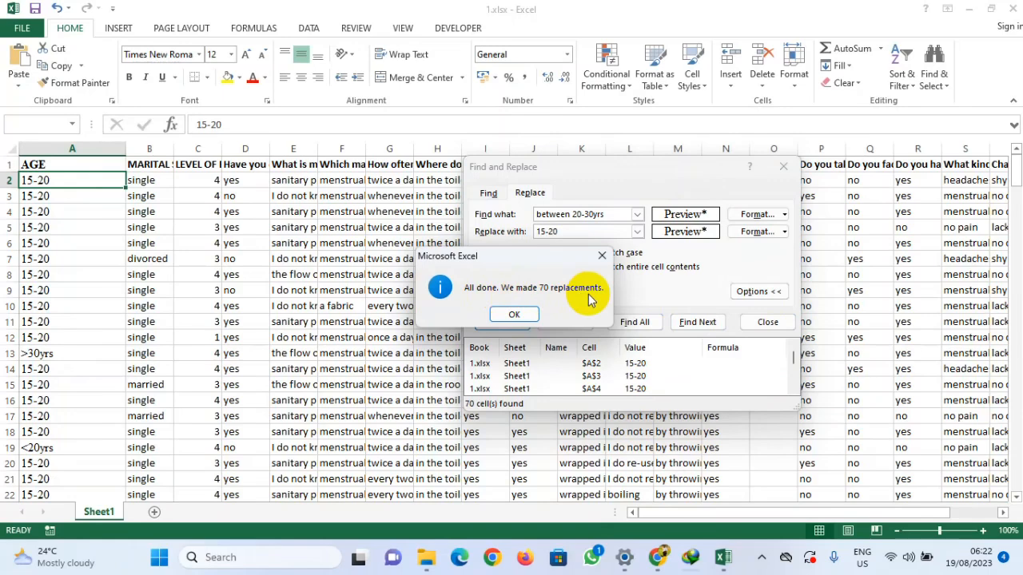
click(514, 315)
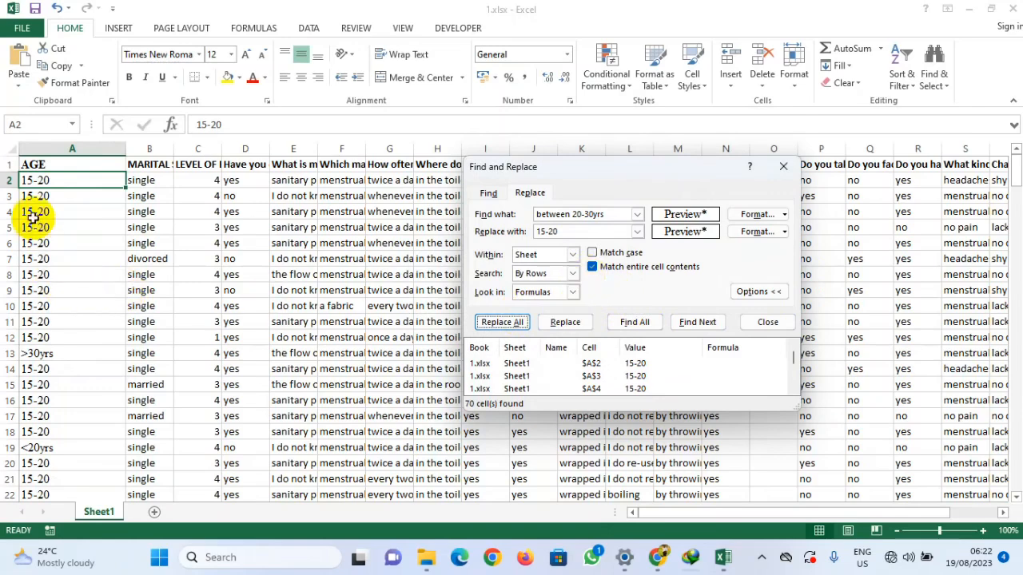
Step: Set the search text to Between 20 to 30yrs, copied from the differently written entry in row 94, and select column A
click(51, 149)
click(41, 229)
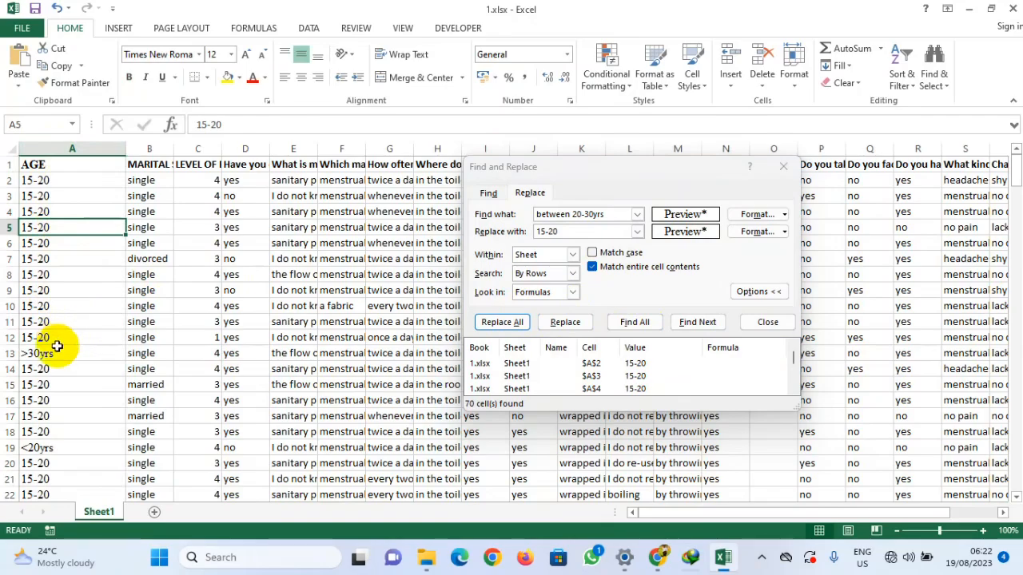
scroll(56, 344, down, 13)
scroll(53, 349, down, 16)
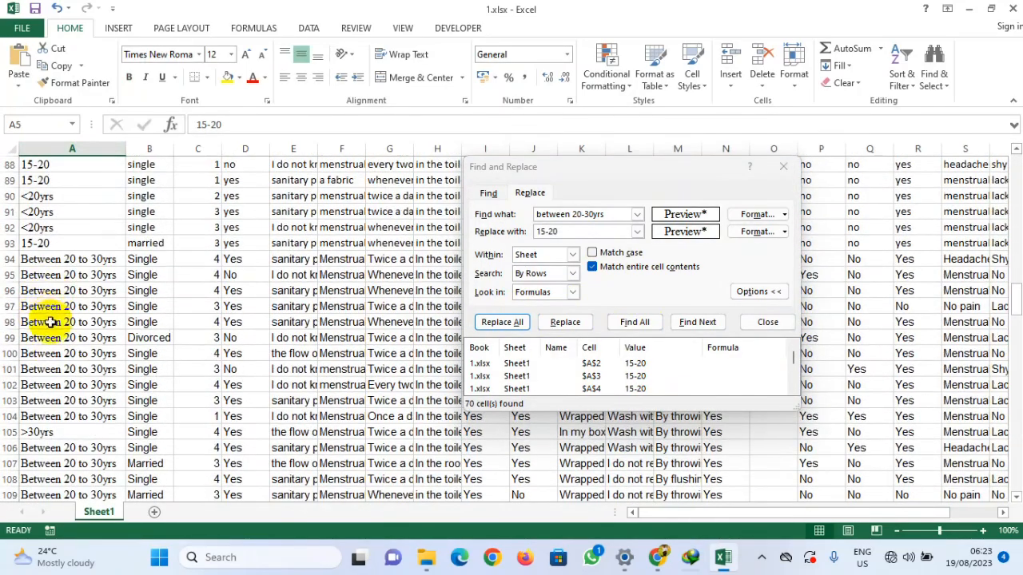
click(78, 258)
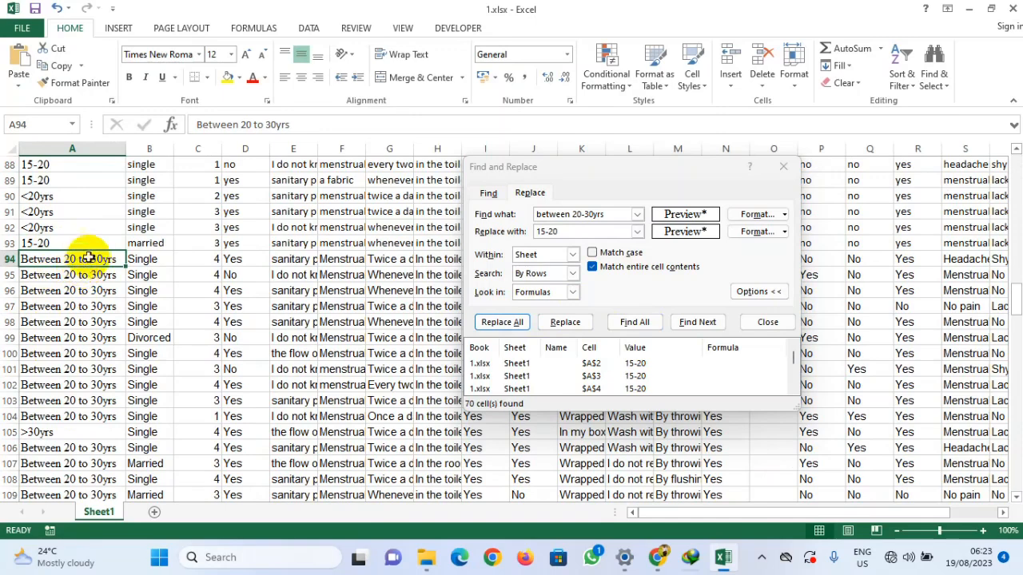
drag(290, 125, 183, 131)
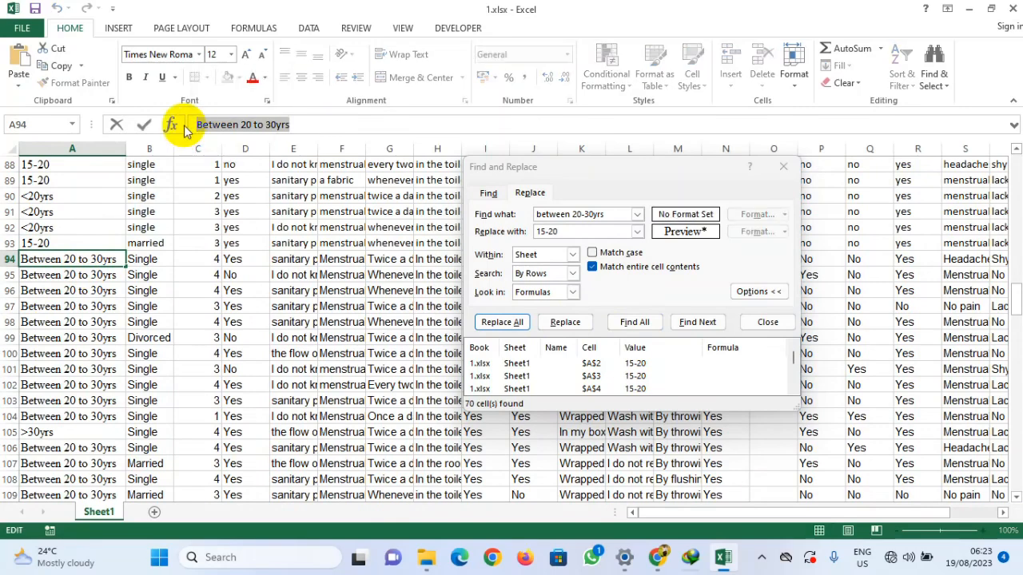
click(606, 216)
drag(605, 216, 537, 215)
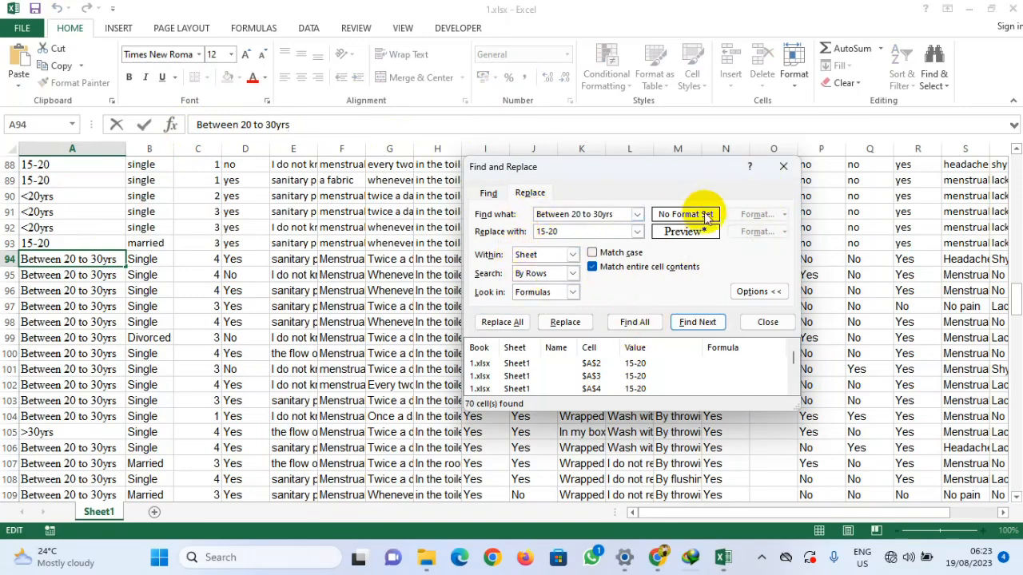
click(54, 142)
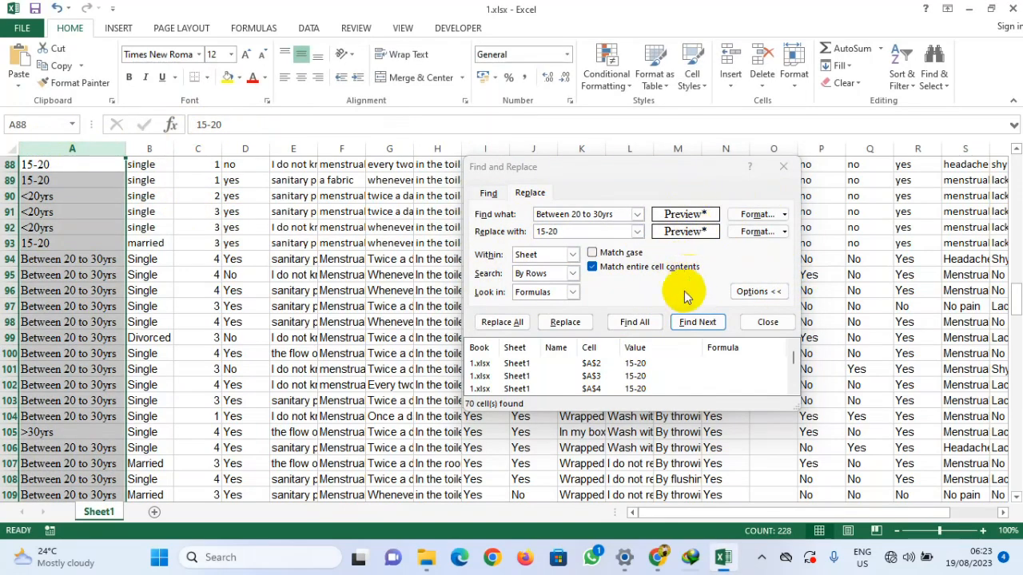
Step: Find all matching cells, then replace all Between 20 to 30yrs entries with 15-20
click(635, 323)
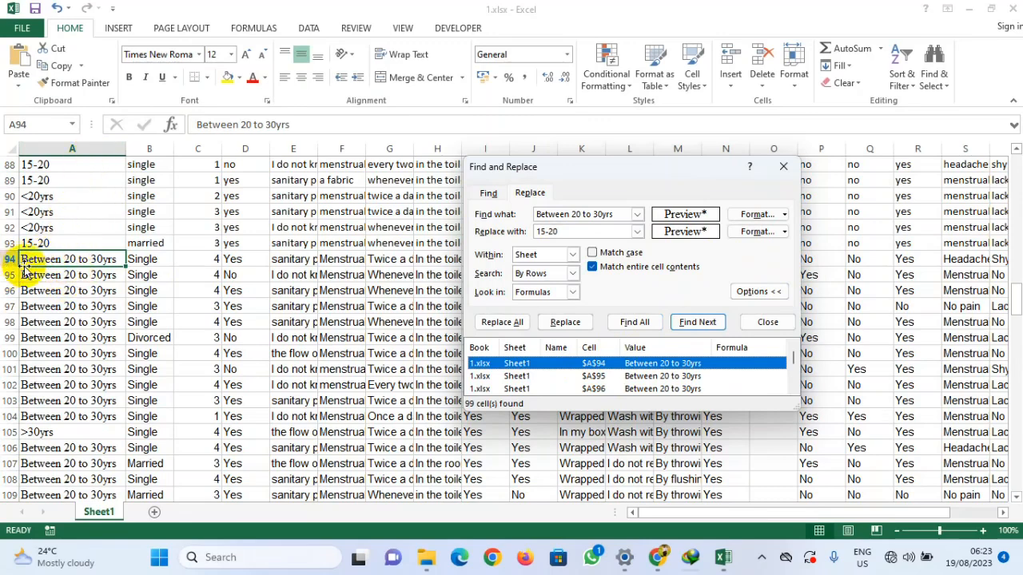
click(502, 322)
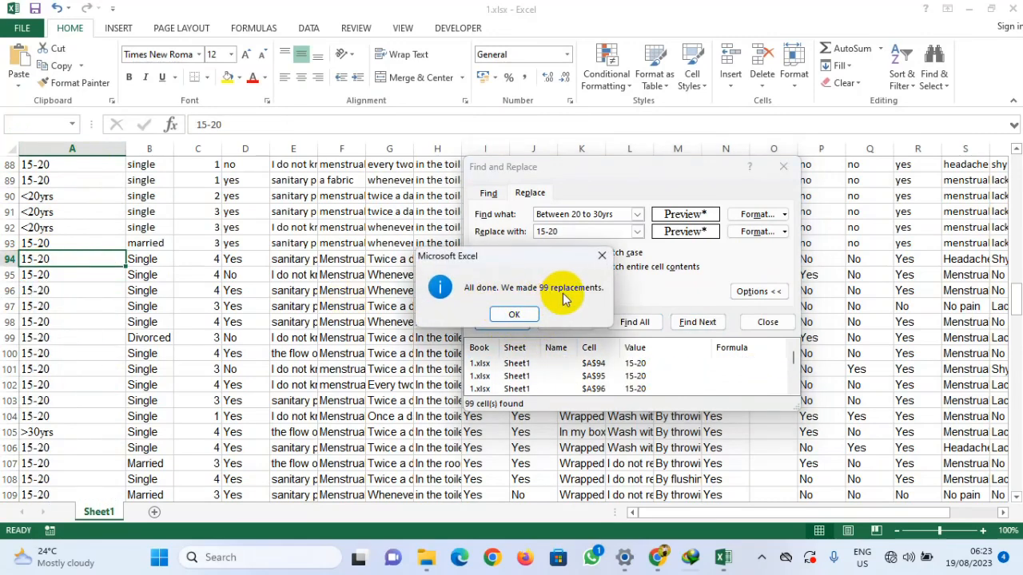
click(513, 314)
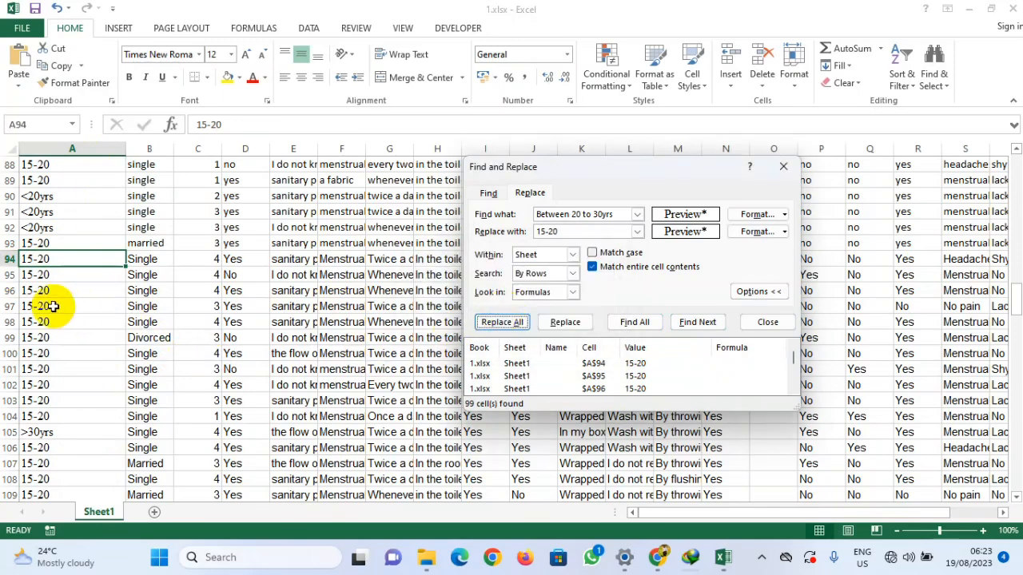
Step: Scroll down the AGE column checking how the remaining age entries are written
click(45, 257)
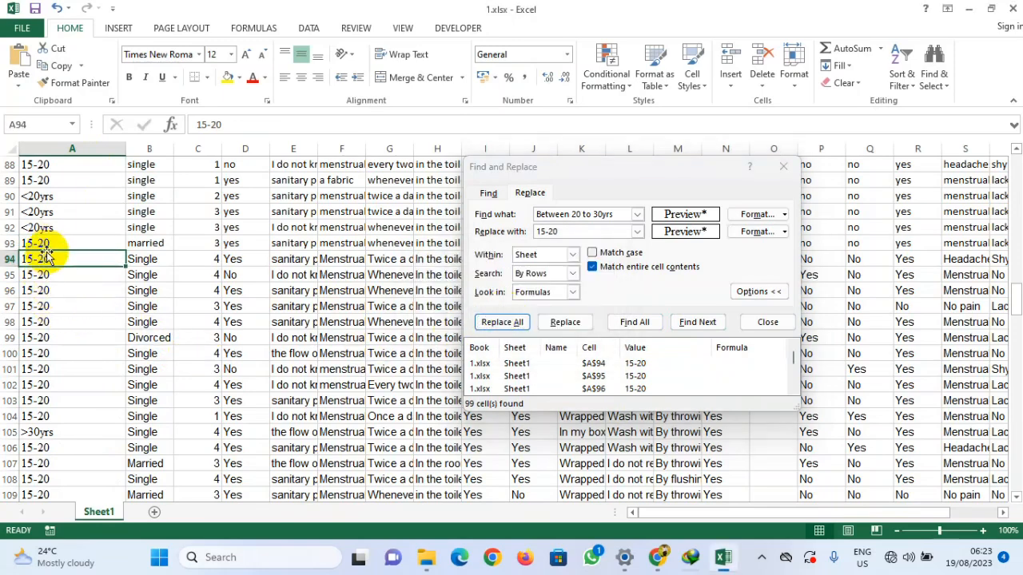
click(50, 242)
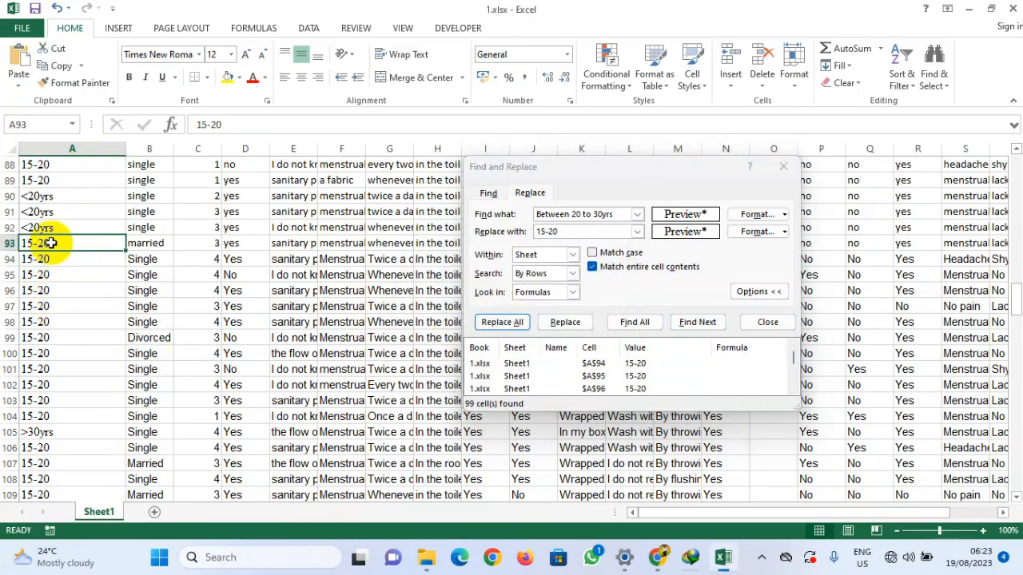
click(63, 182)
scroll(60, 296, down, 4)
scroll(59, 296, down, 15)
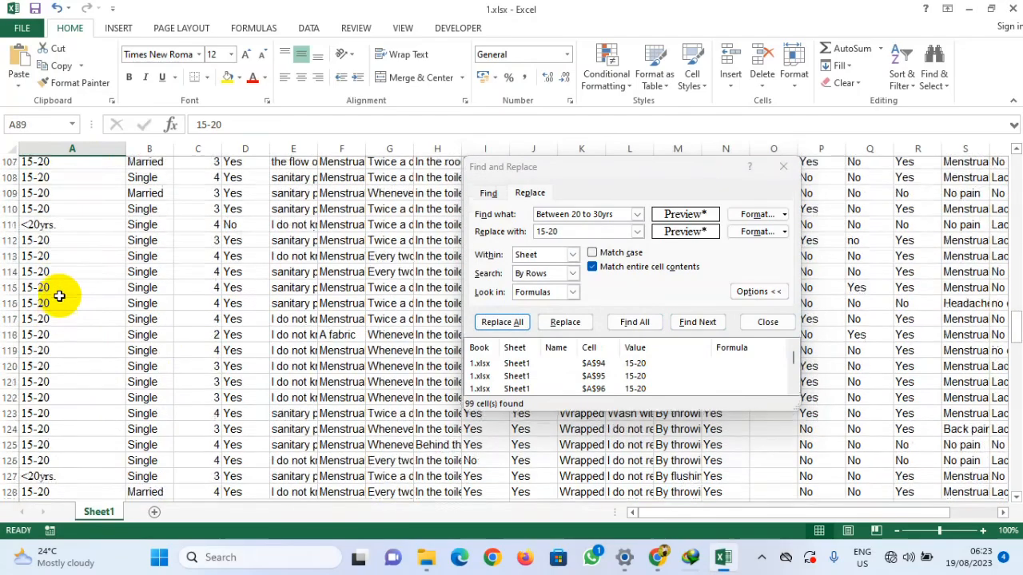
scroll(59, 295, down, 18)
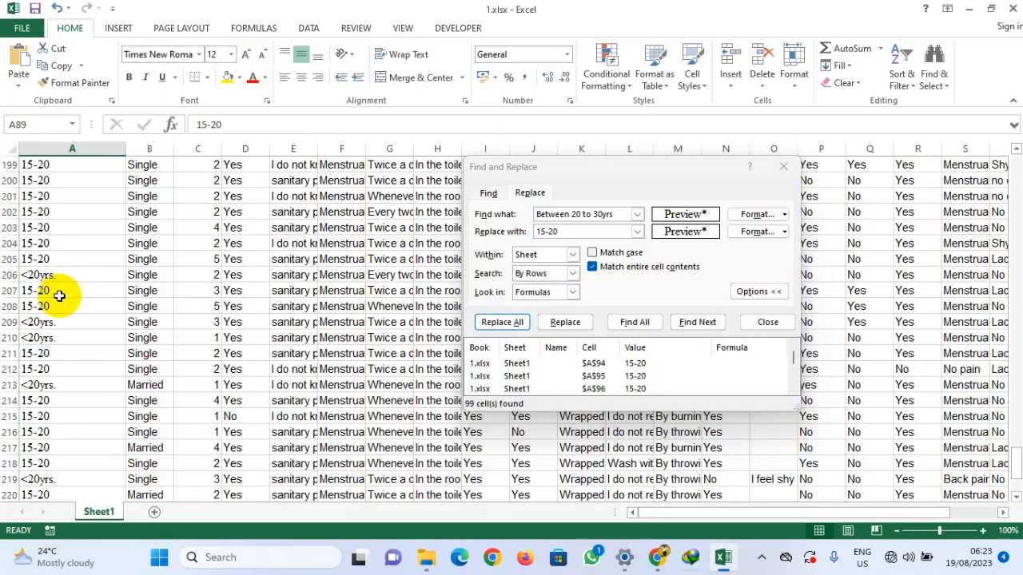
Step: Replace all 15-20 entries in the sheet with 21-30 using Find All and Replace All
scroll(59, 295, up, 20)
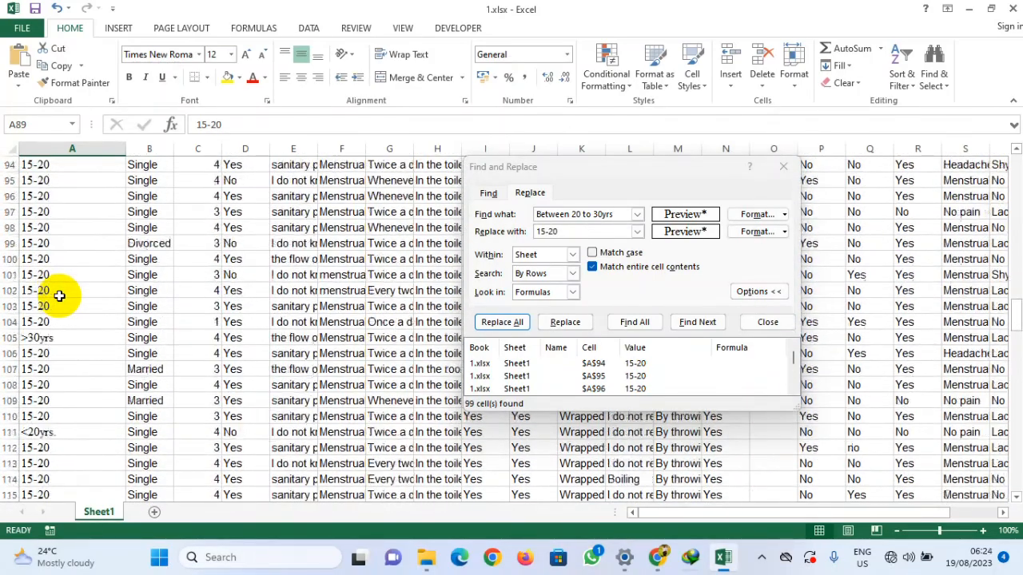
scroll(59, 296, up, 20)
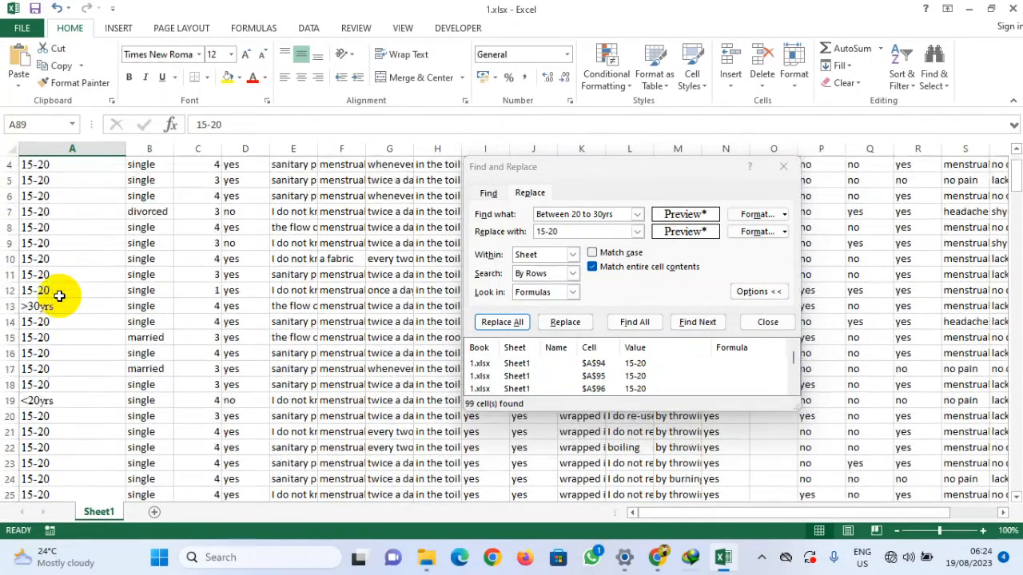
scroll(59, 295, up, 1)
scroll(57, 296, down, 1)
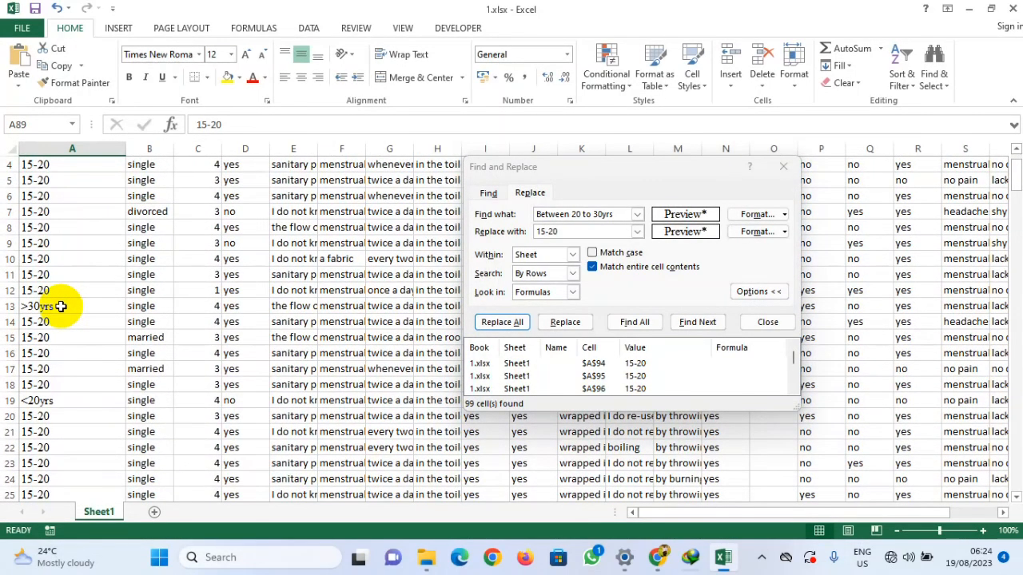
scroll(61, 307, down, 3)
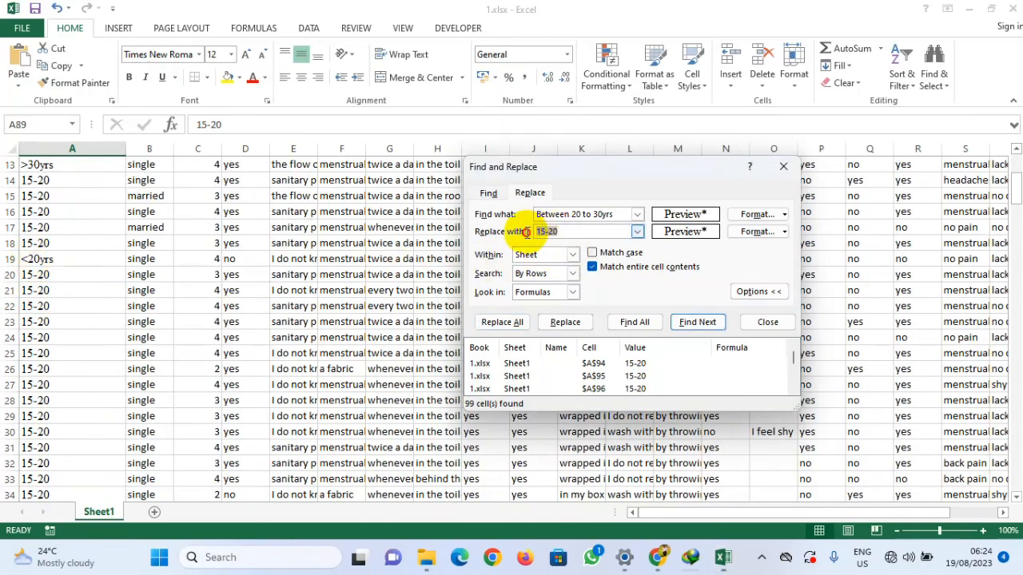
drag(614, 214, 505, 214)
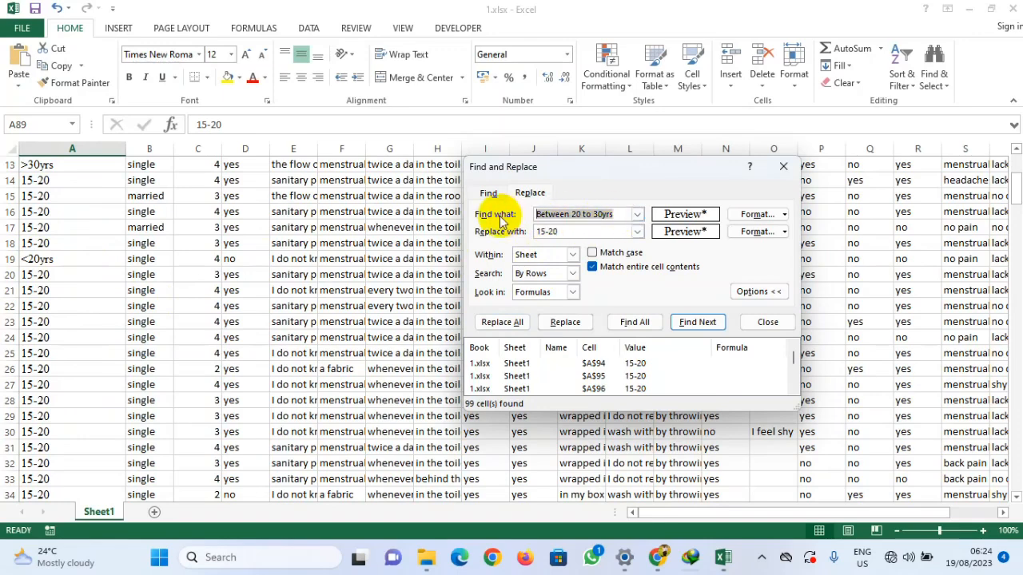
text(15-20)
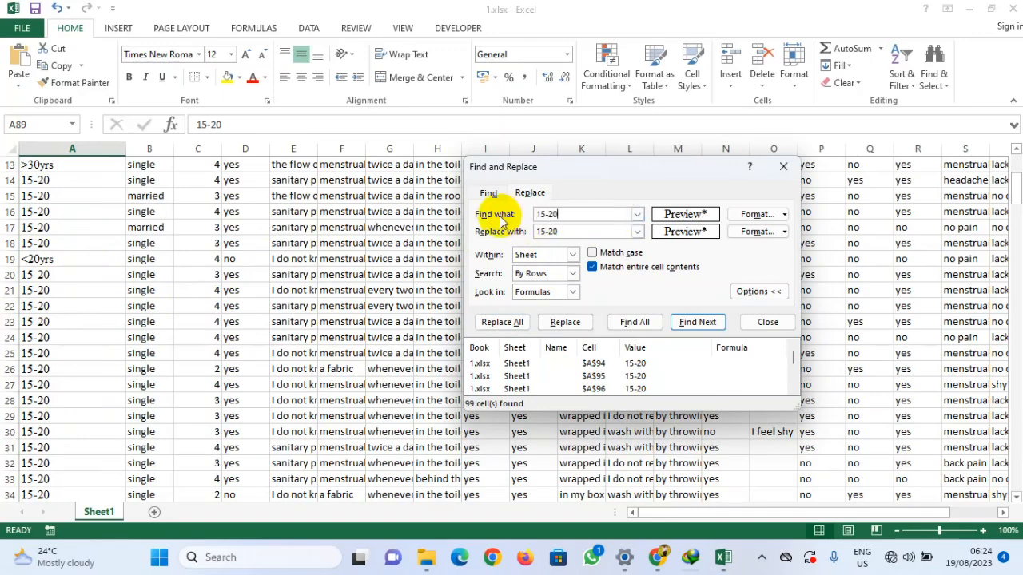
double_click(555, 231)
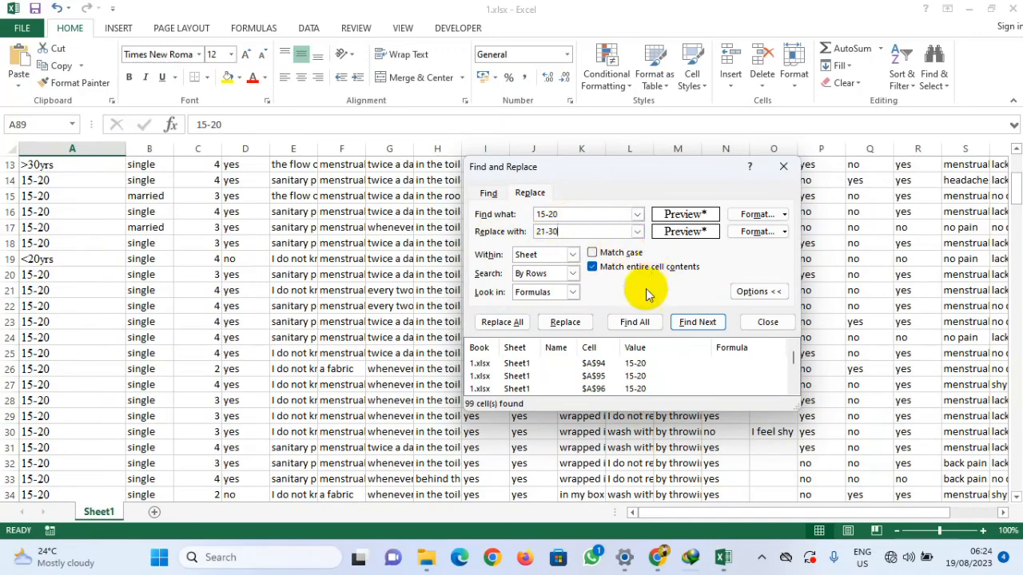
click(639, 322)
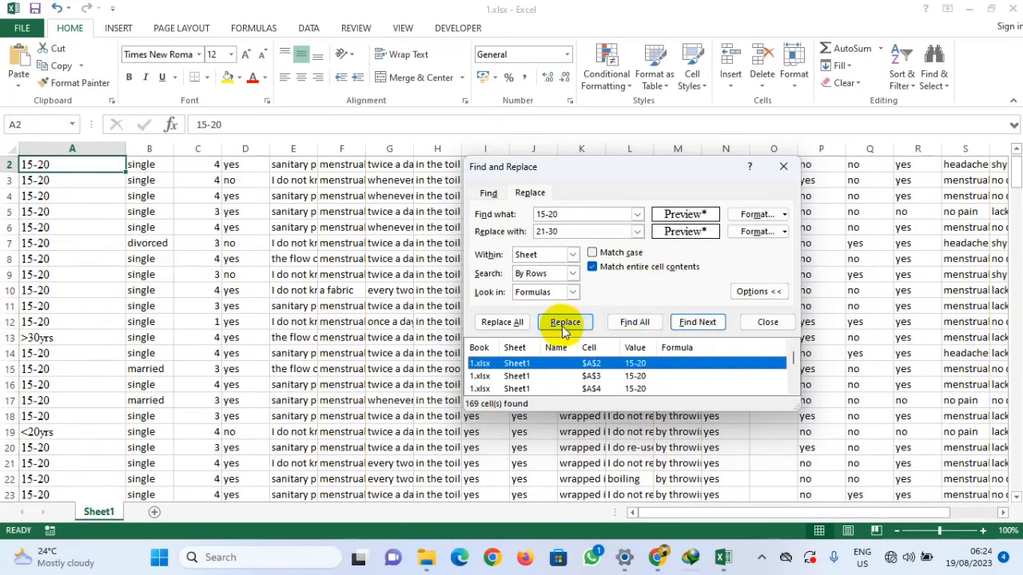
click(502, 322)
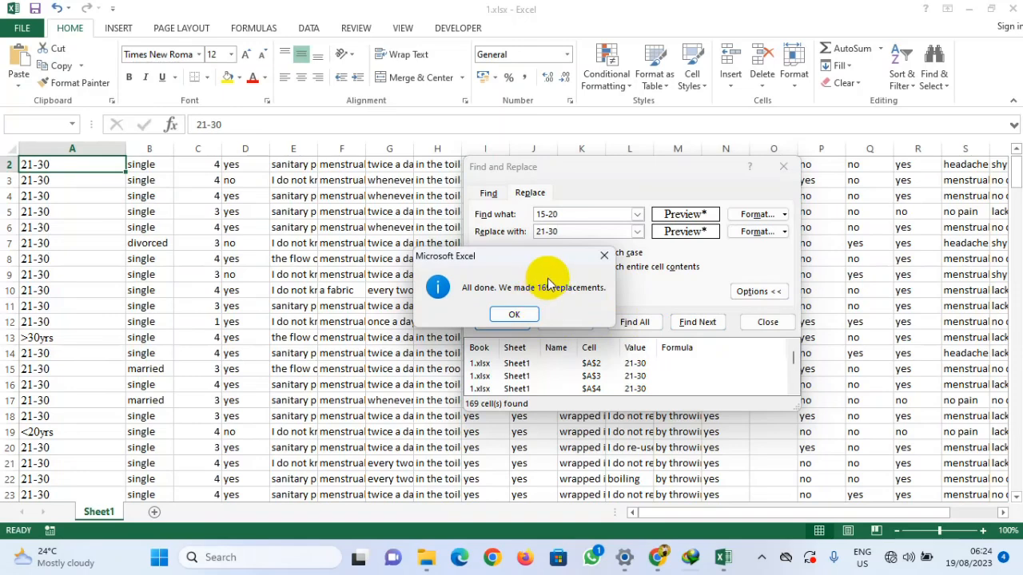
click(511, 316)
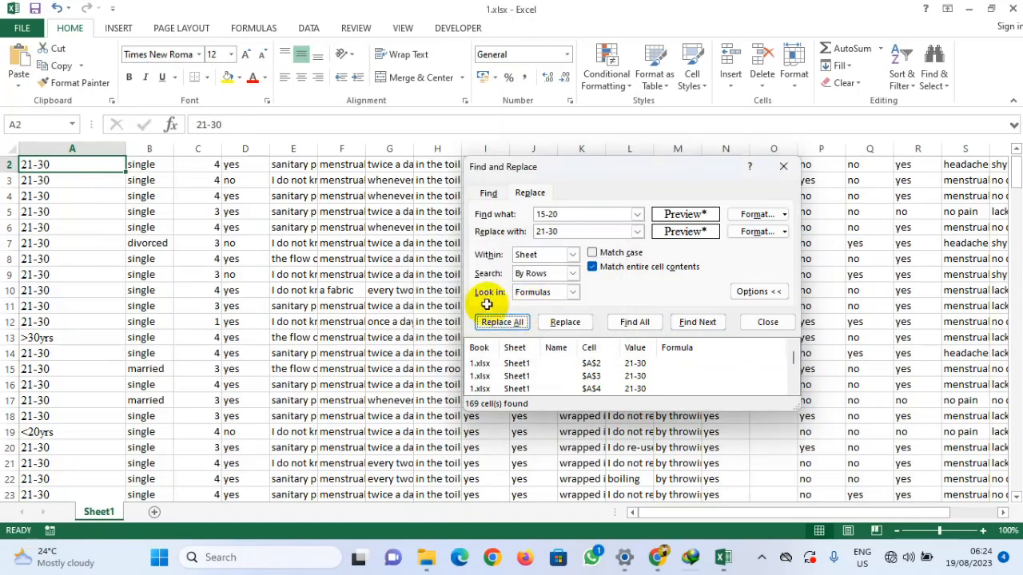
Step: Copy the >30yrs entry from row 13 as the search text and replace all its matches with 31-40
scroll(40, 263, down, 2)
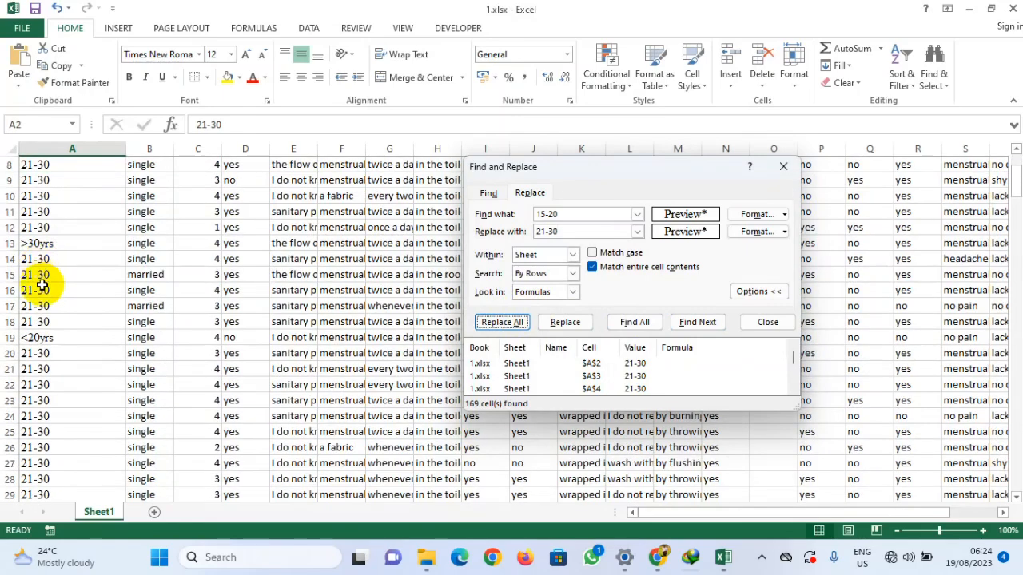
click(40, 243)
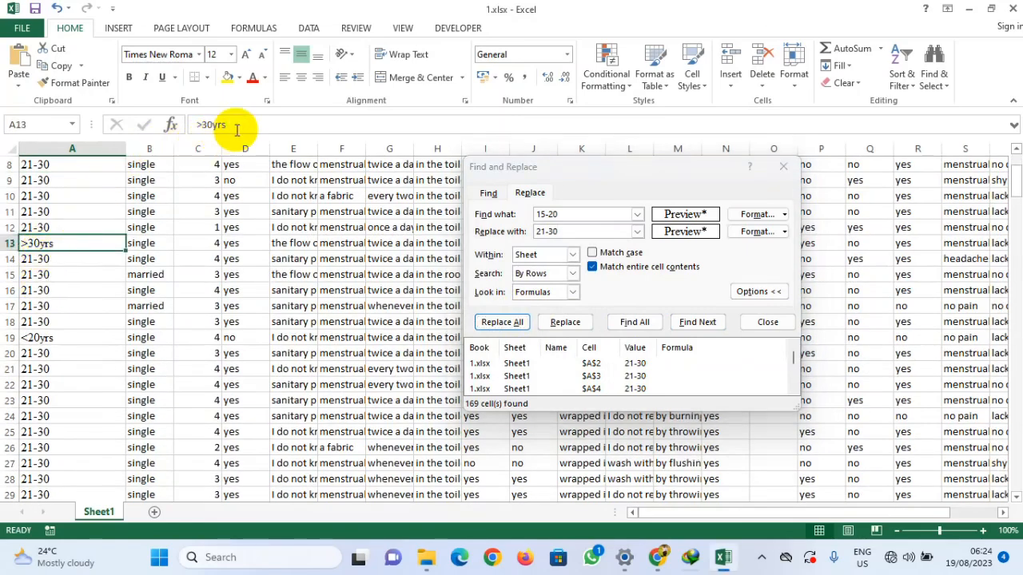
drag(228, 126, 175, 130)
key(ctrl+c)
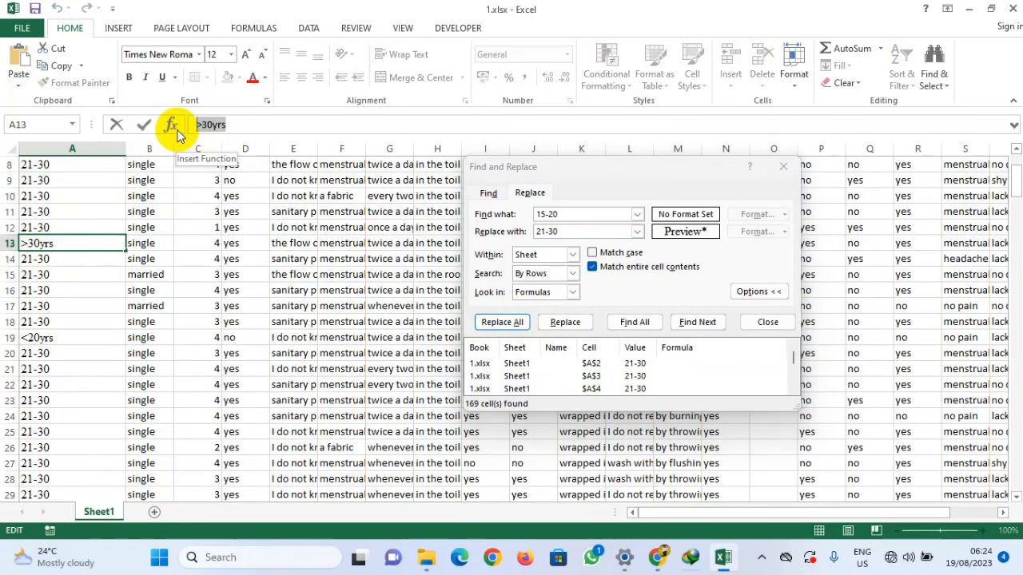
click(543, 213)
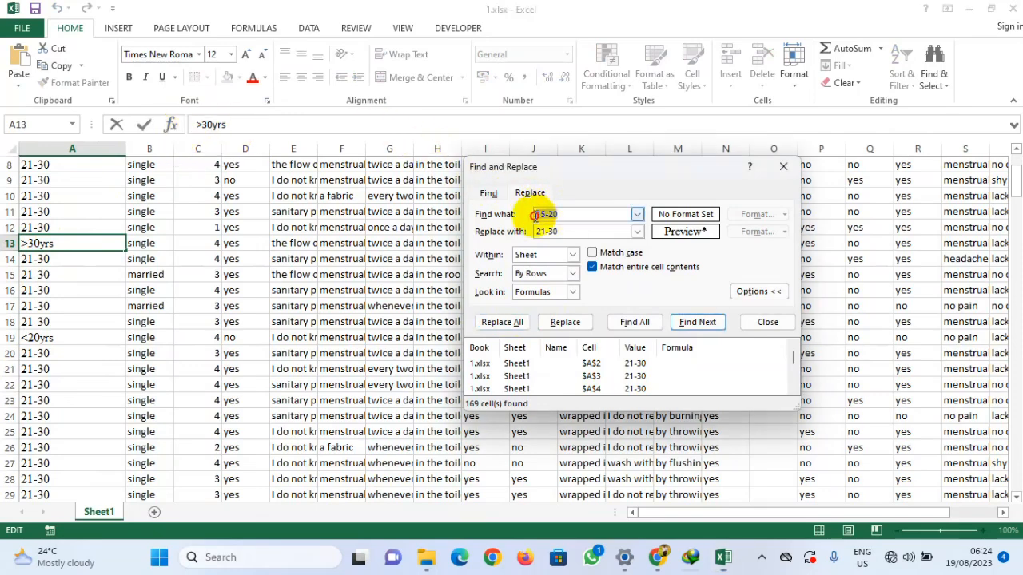
key(ctrl+v)
key(Tab)
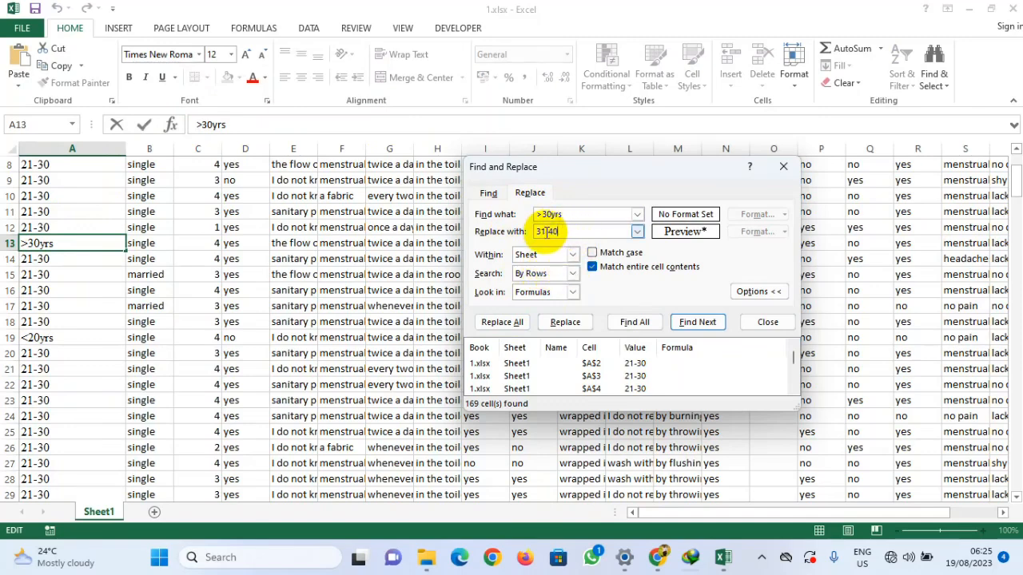
drag(597, 163, 676, 156)
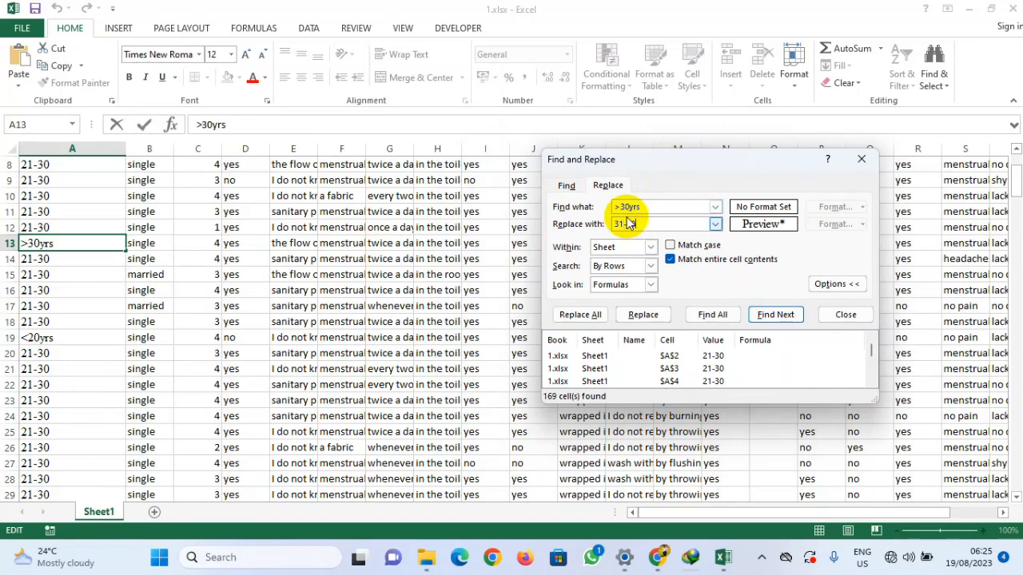
click(717, 319)
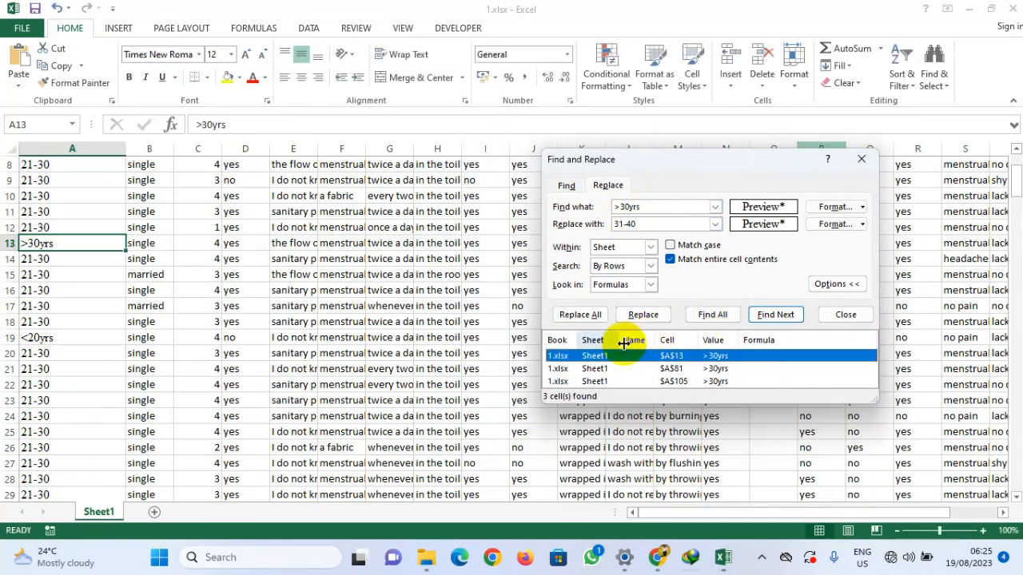
click(579, 314)
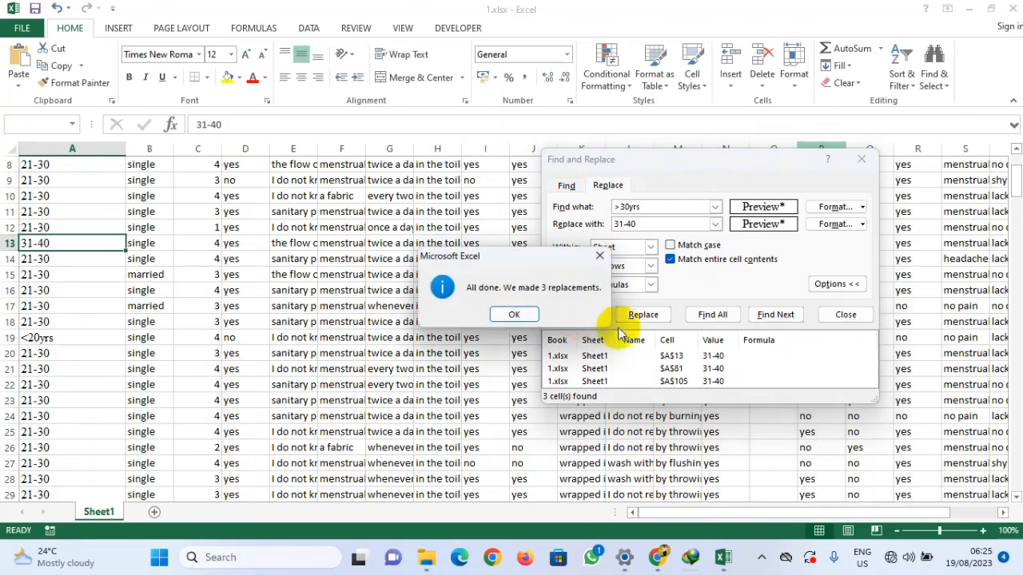
click(514, 314)
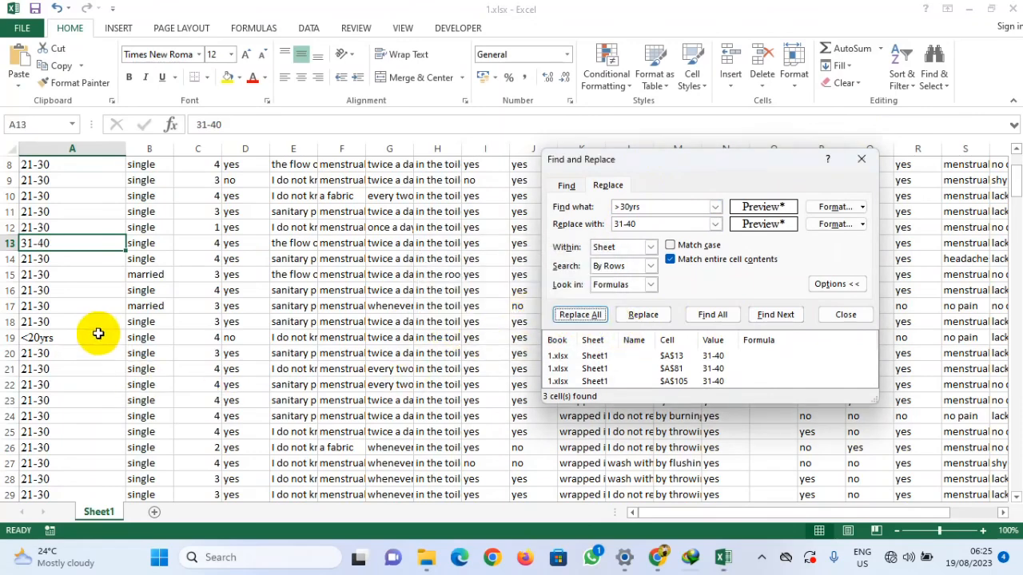
Step: Copy the <20yrs entry from row 19 as the search text and replace all its matches with 15--20
scroll(36, 328, down, 1)
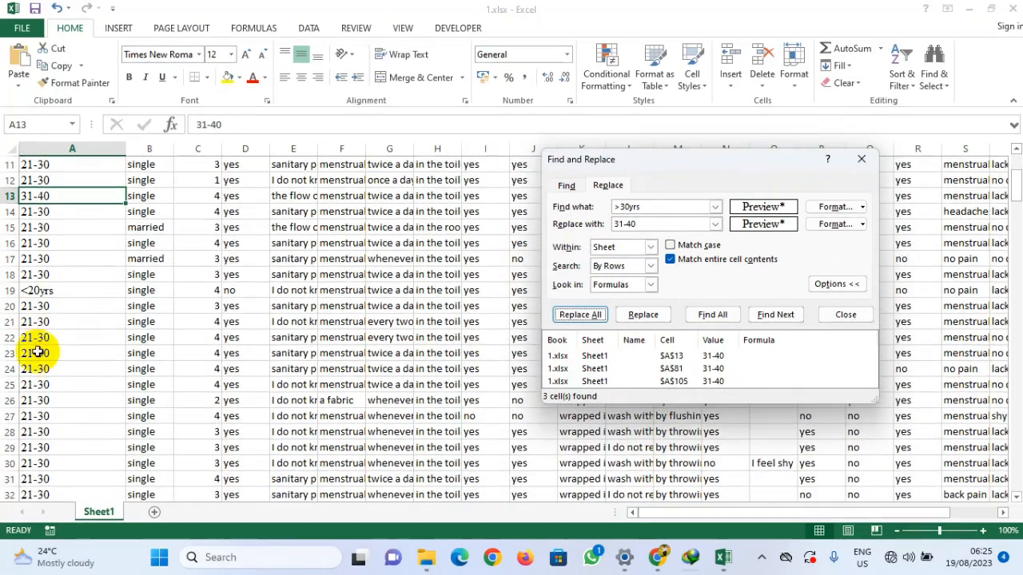
click(36, 292)
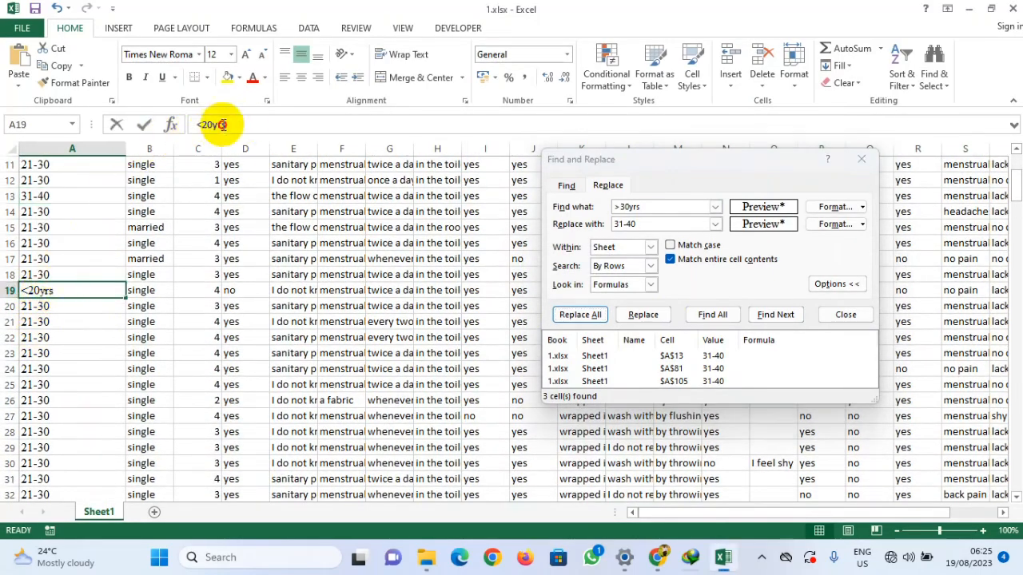
drag(240, 126, 176, 120)
key(ctrl+c)
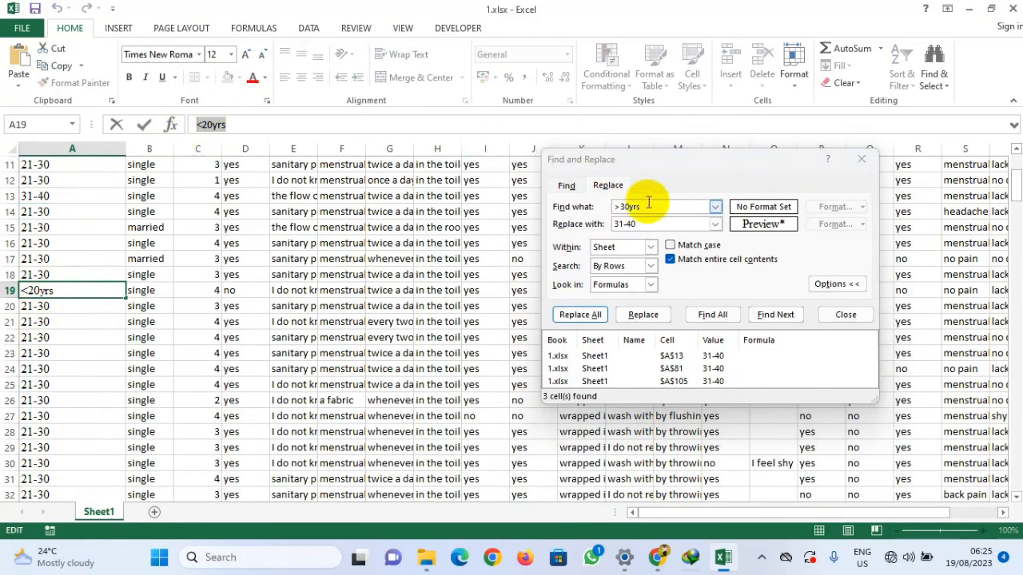
drag(647, 207, 587, 206)
key(ctrl+v)
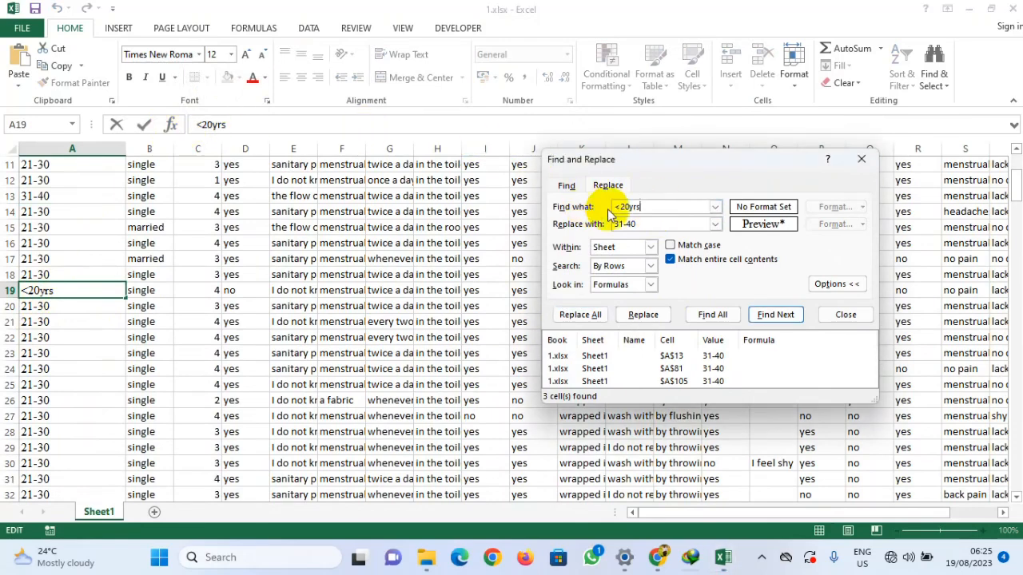
drag(646, 223, 595, 225)
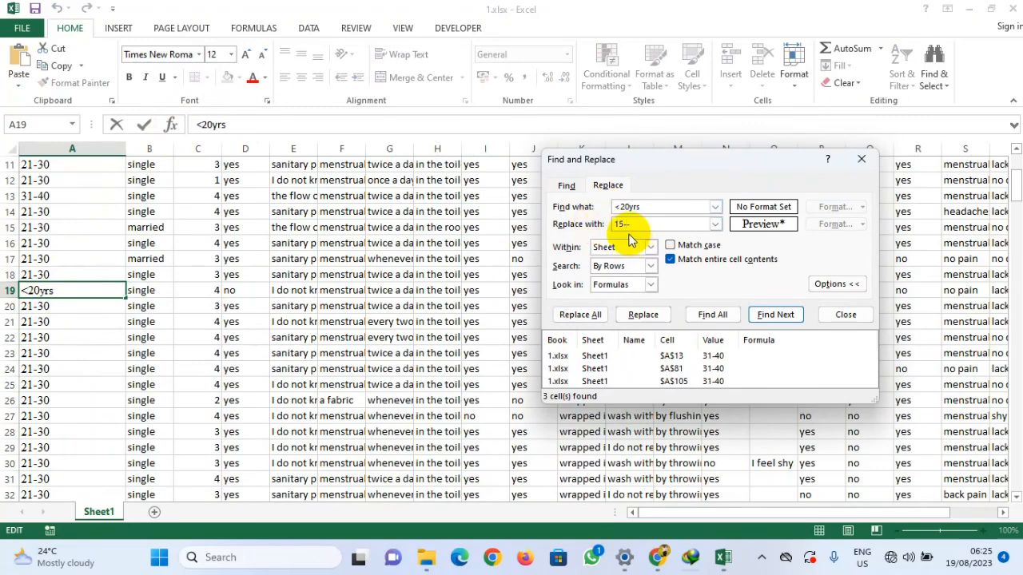
click(712, 314)
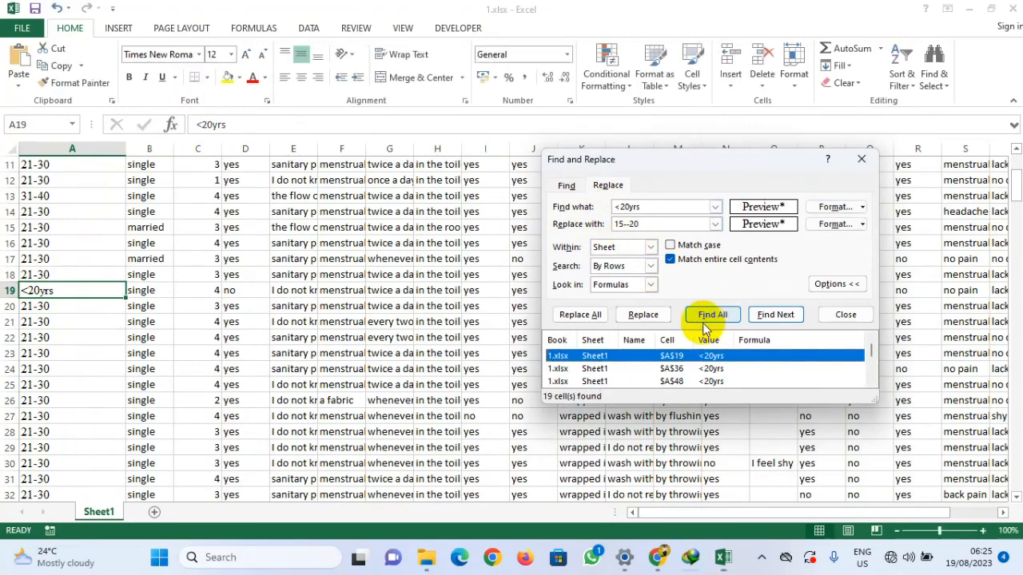
click(580, 314)
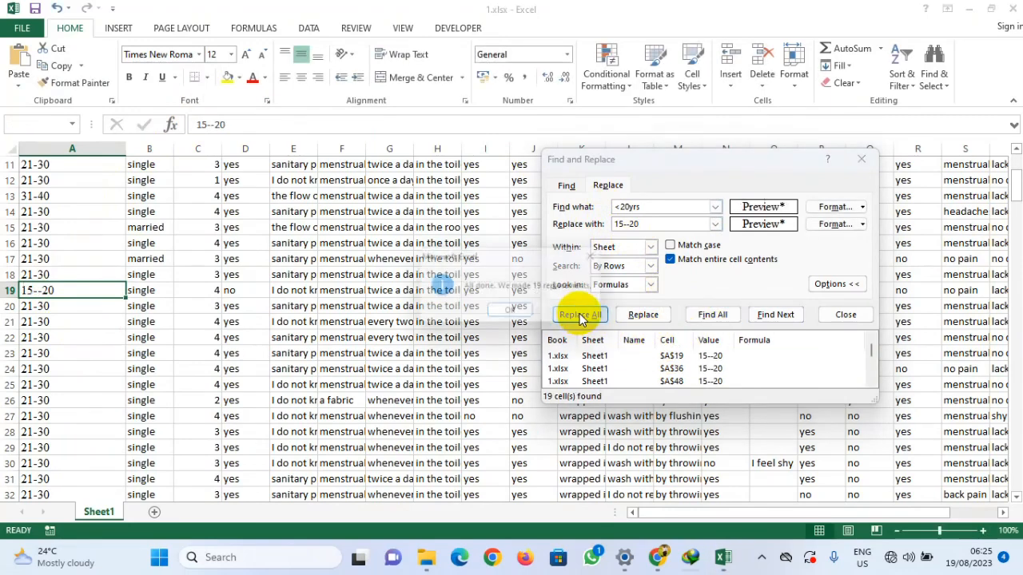
click(517, 314)
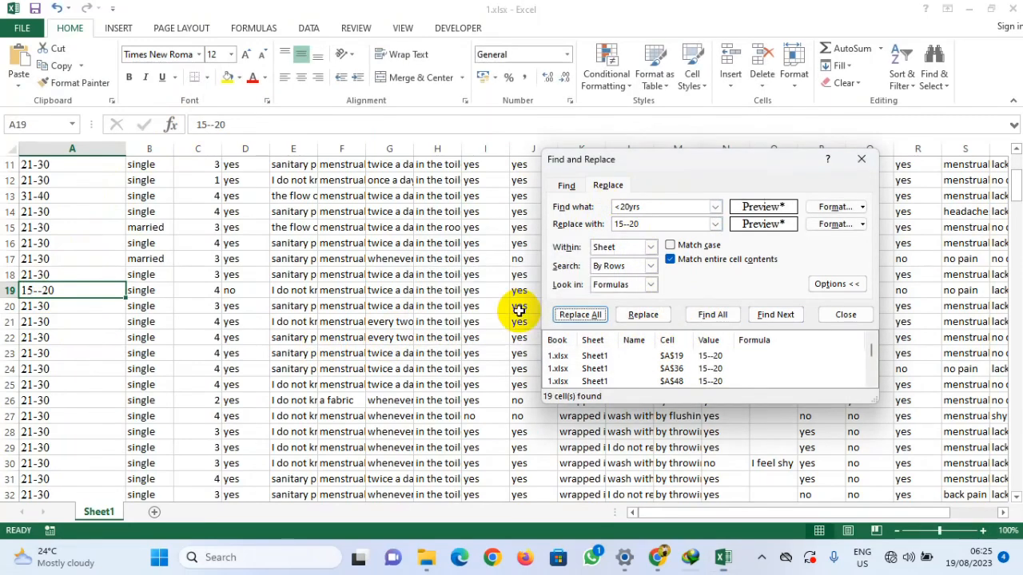
Step: Replace all 15--20 entries with 15-20 to fix the doubled hyphen
click(631, 225)
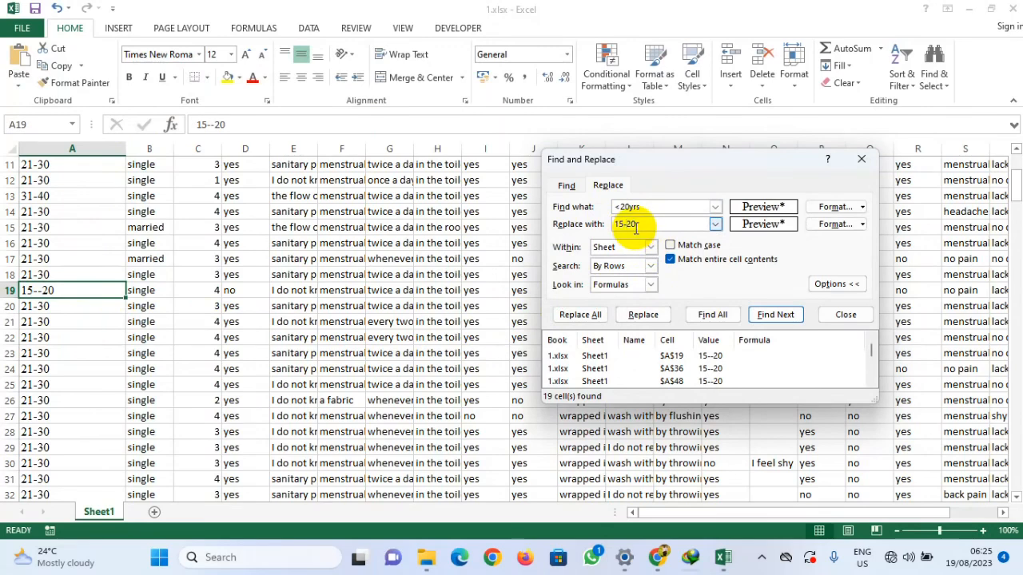
drag(638, 225, 559, 222)
key(ctrl+c)
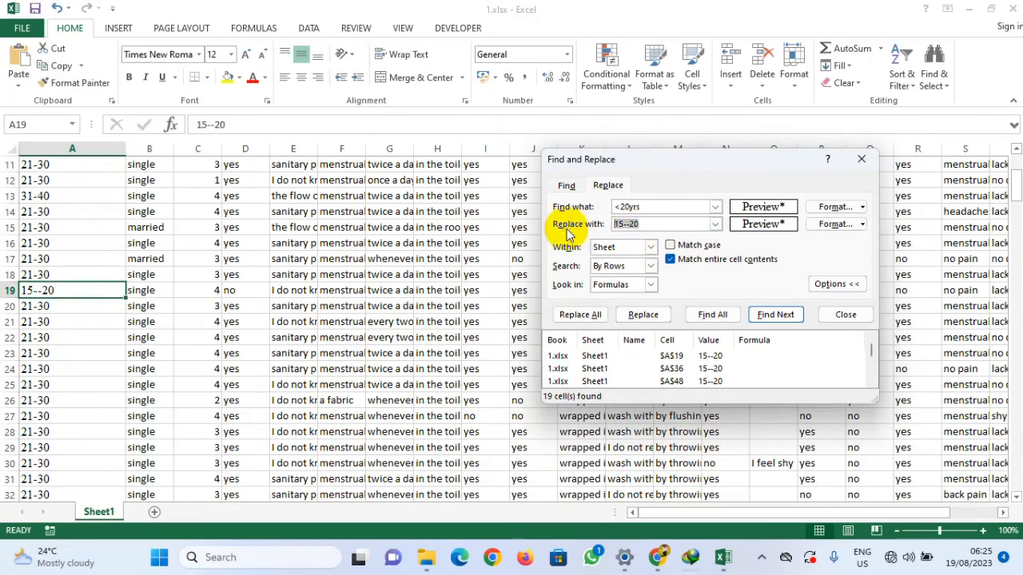
drag(668, 203, 628, 206)
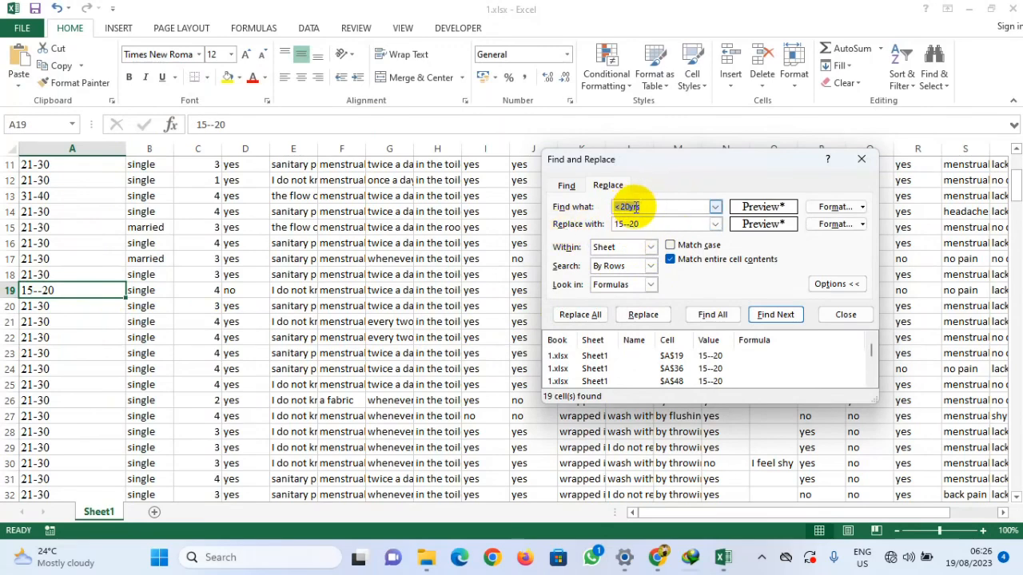
key(ctrl+v)
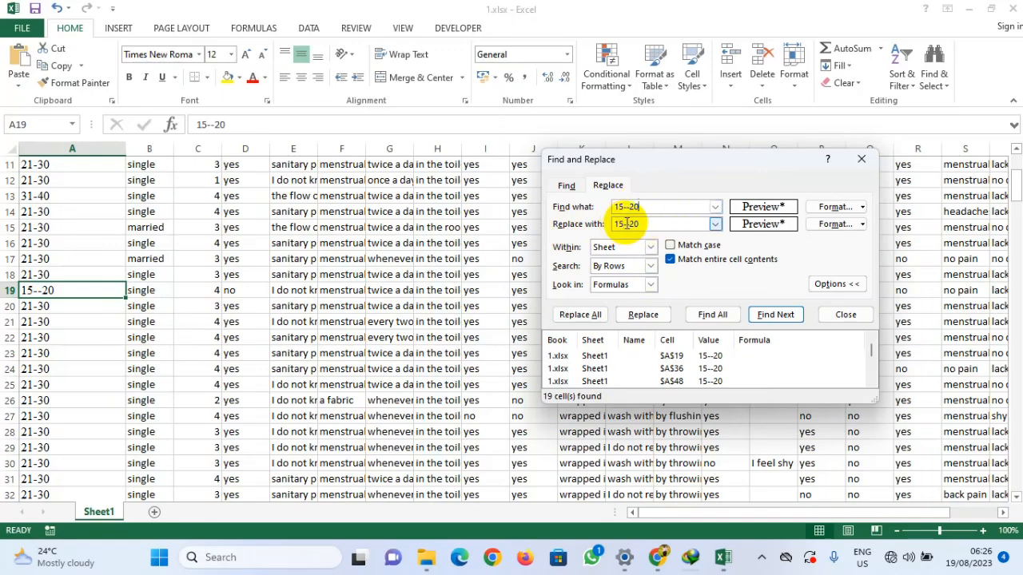
click(627, 224)
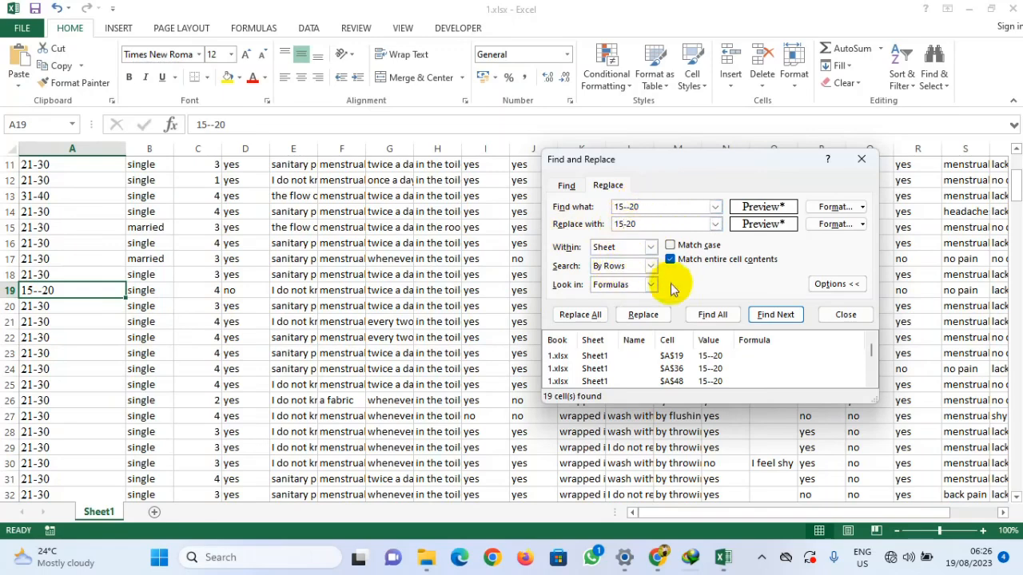
click(712, 314)
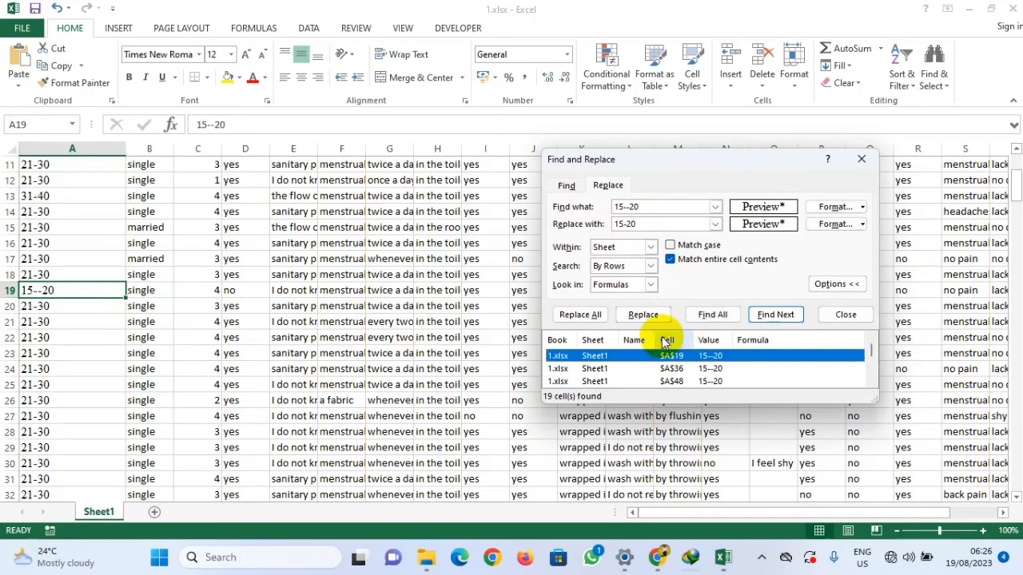
click(580, 315)
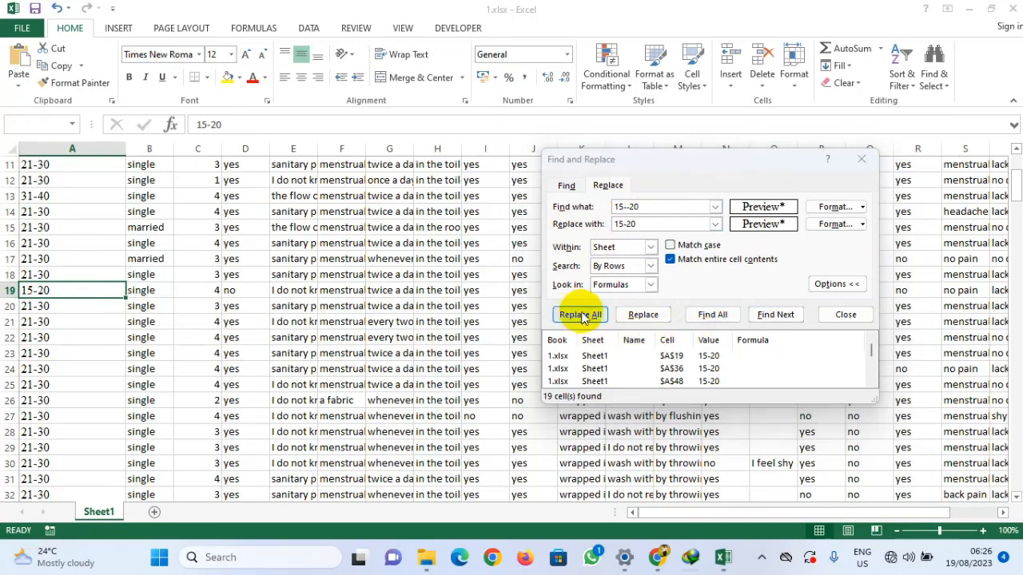
click(511, 315)
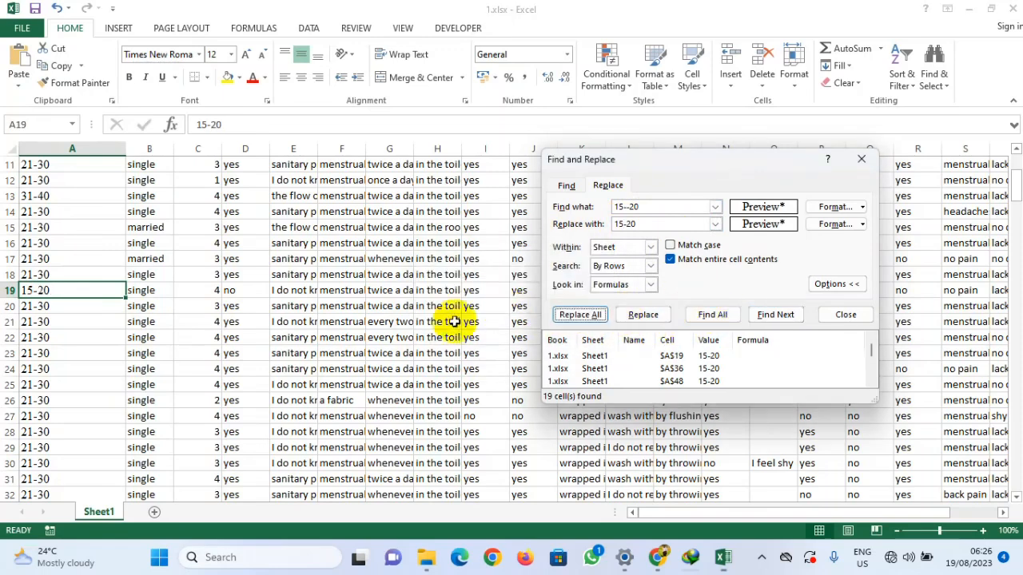
Step: Copy the 'between 20-30yrs' entry from row 42 as the search text and replace all its matches with 21-30
scroll(28, 267, up, 4)
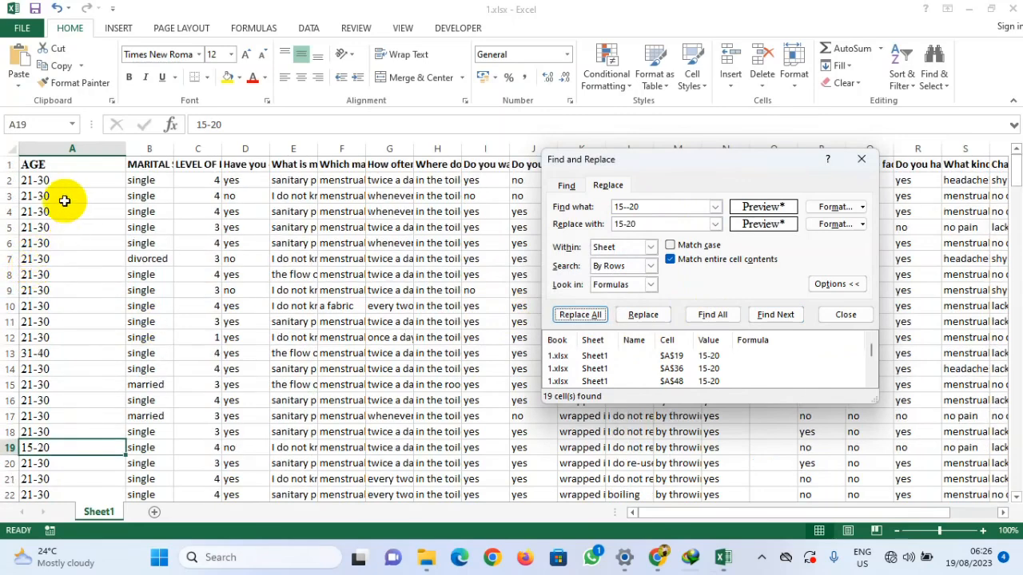
scroll(59, 227, down, 11)
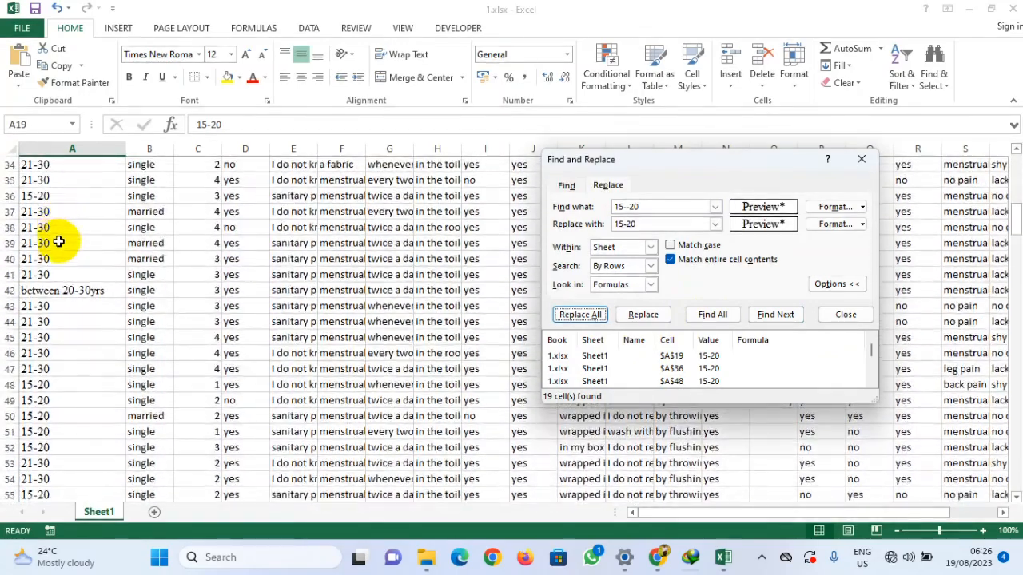
click(74, 291)
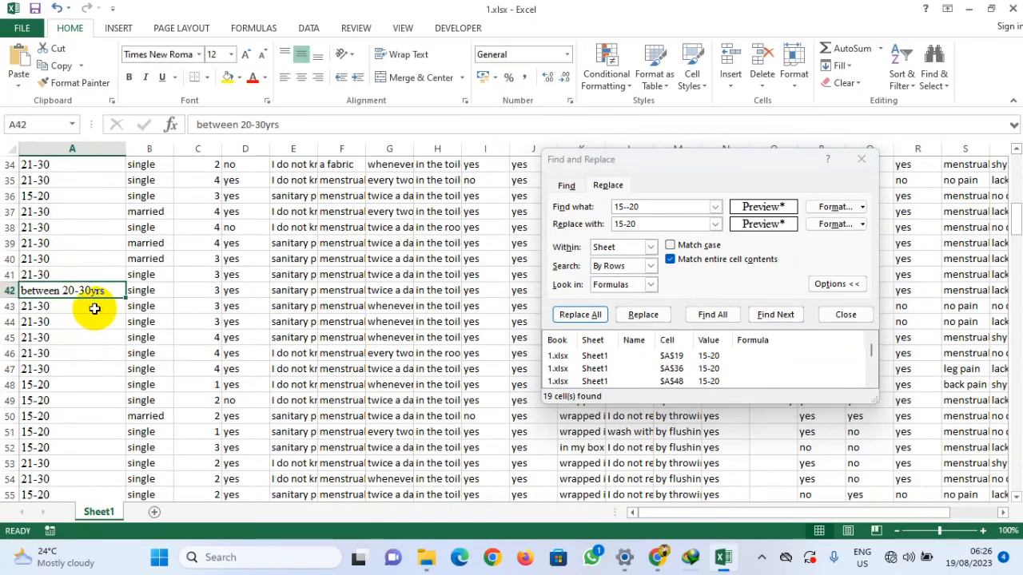
scroll(95, 309, down, 1)
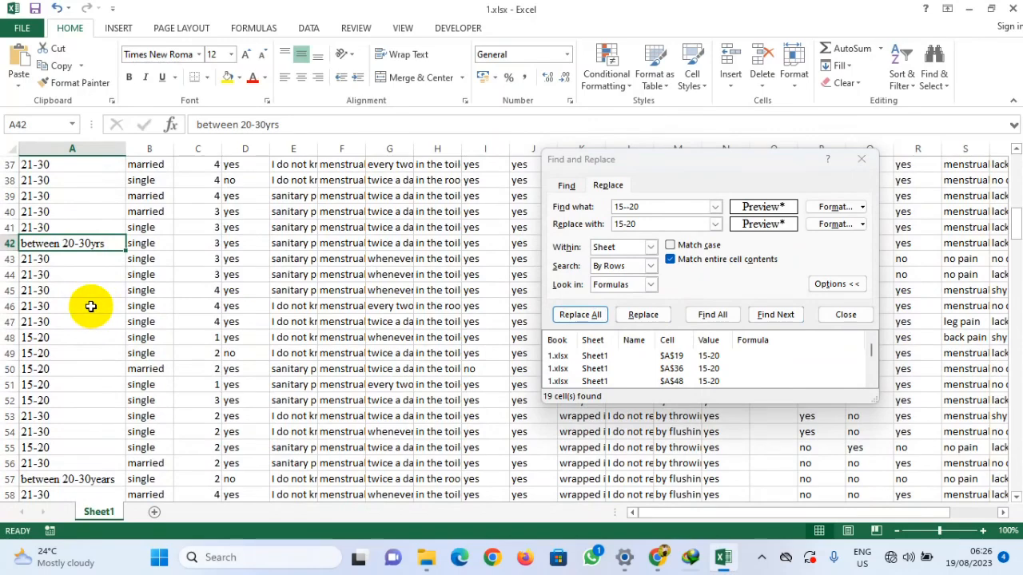
scroll(90, 306, down, 1)
scroll(91, 306, up, 3)
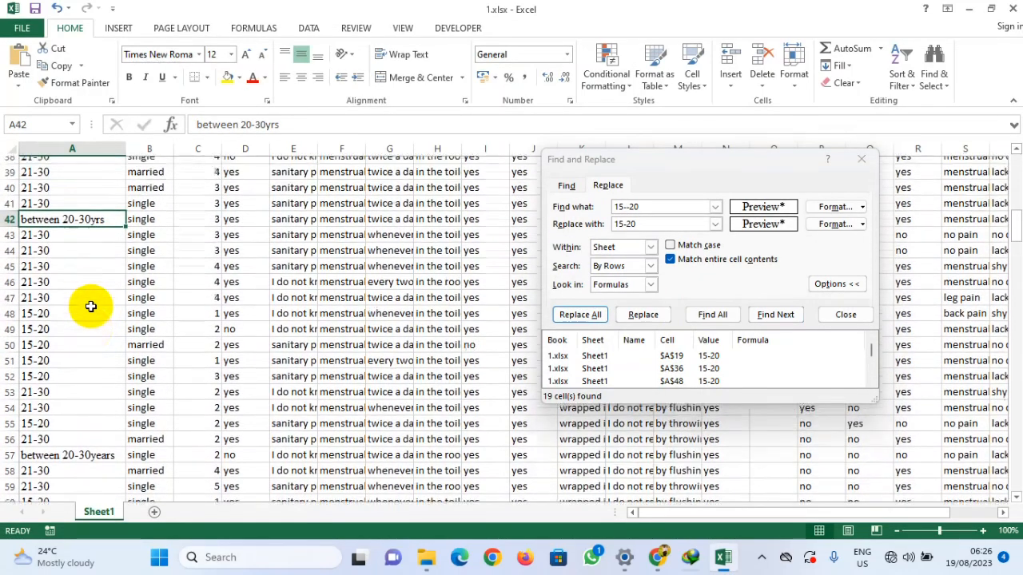
drag(285, 126, 165, 125)
key(ctrl+c)
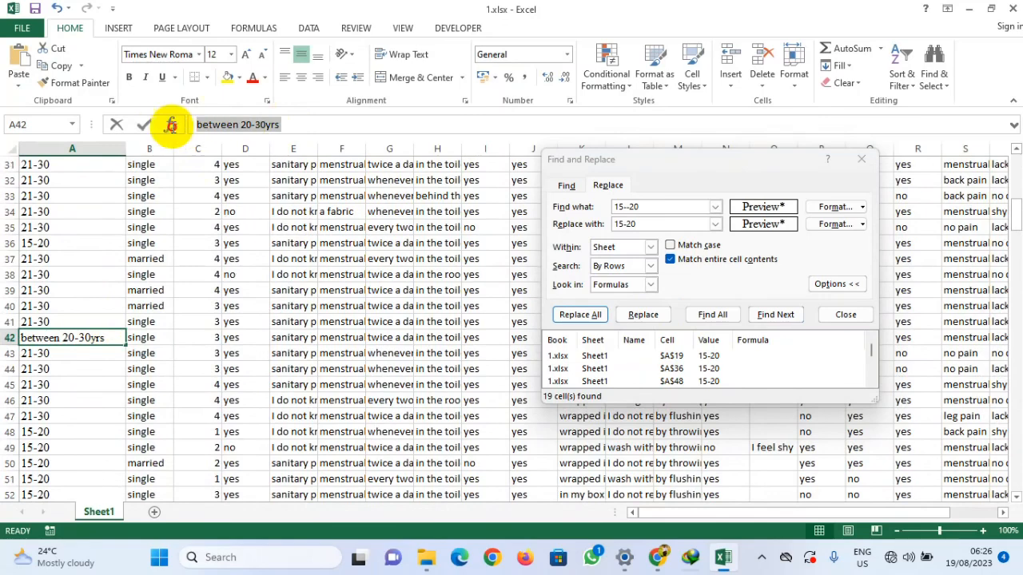
click(656, 207)
key(ctrl+v)
drag(654, 225, 596, 230)
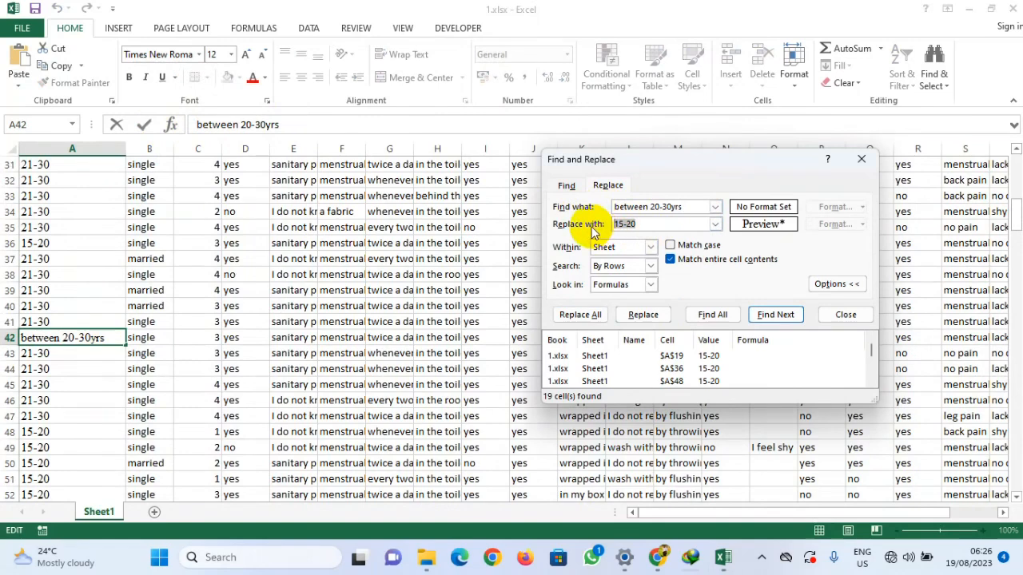
text(21-3)
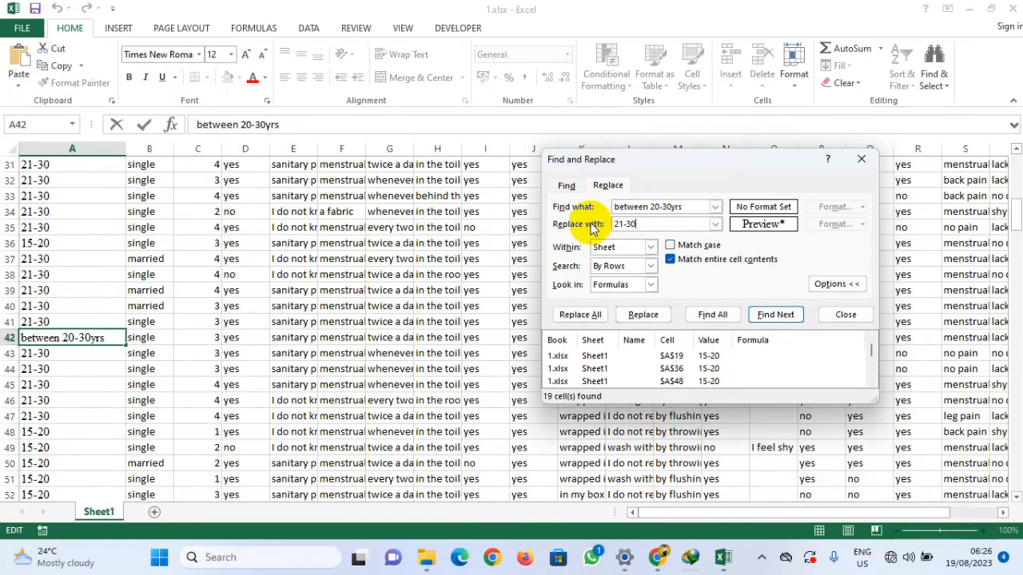
text(0)
click(712, 314)
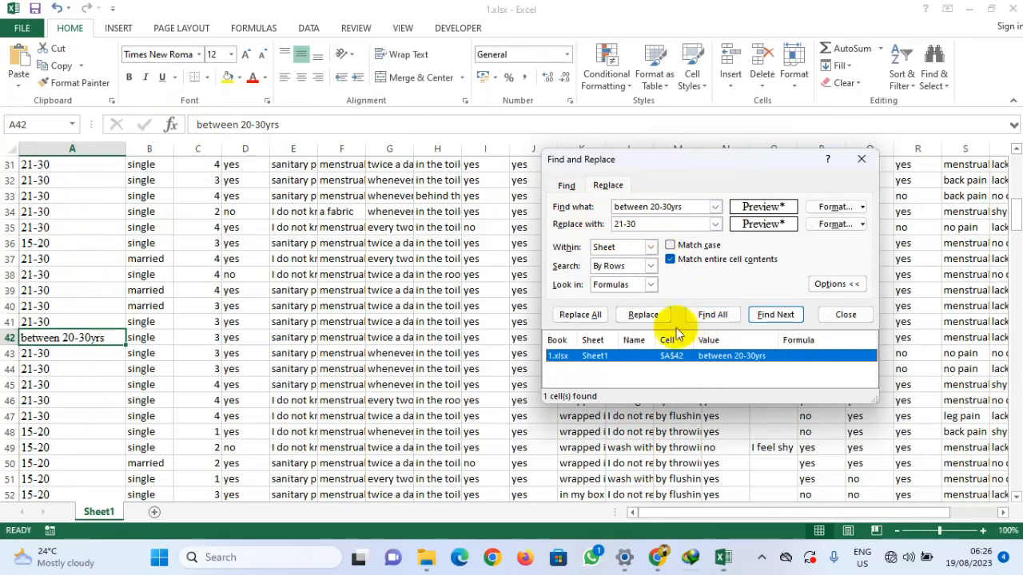
click(583, 315)
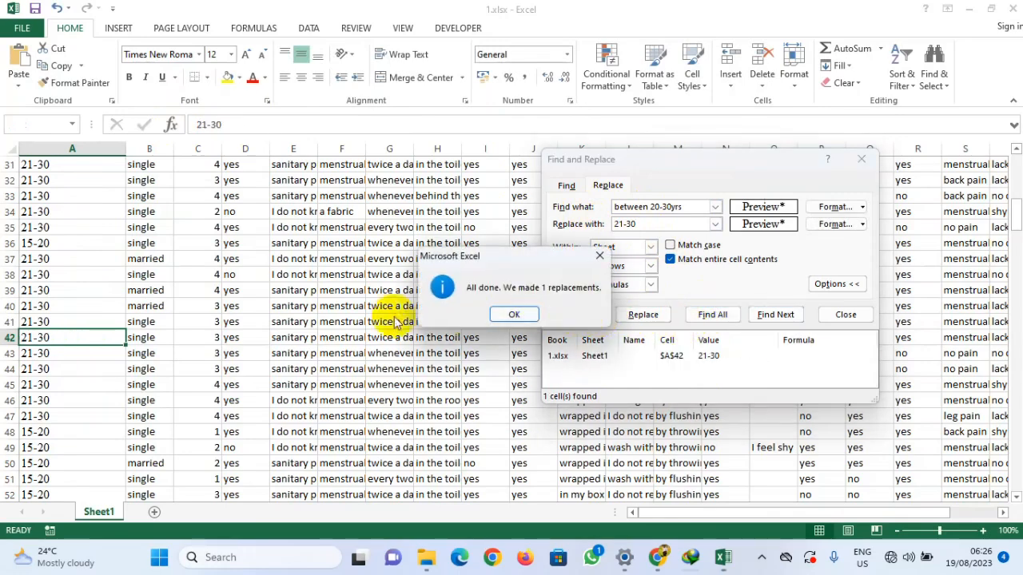
click(512, 314)
Step: Copy the 'between 20-30years' entry from row 57 as the search text and replace all its matches with 21-30
scroll(46, 364, down, 4)
scroll(46, 364, down, 1)
click(60, 340)
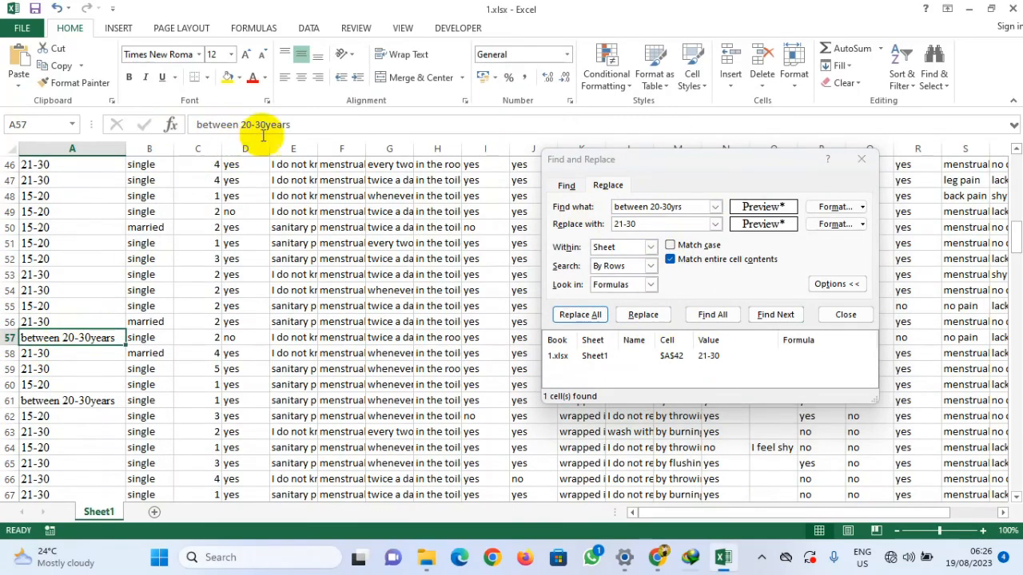
drag(300, 125, 160, 128)
key(ctrl+c)
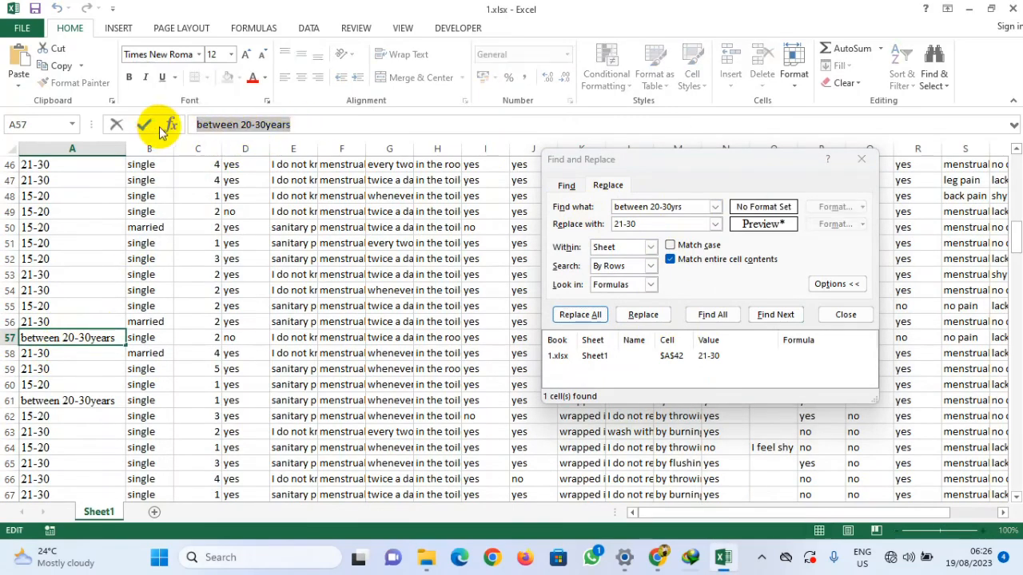
click(586, 207)
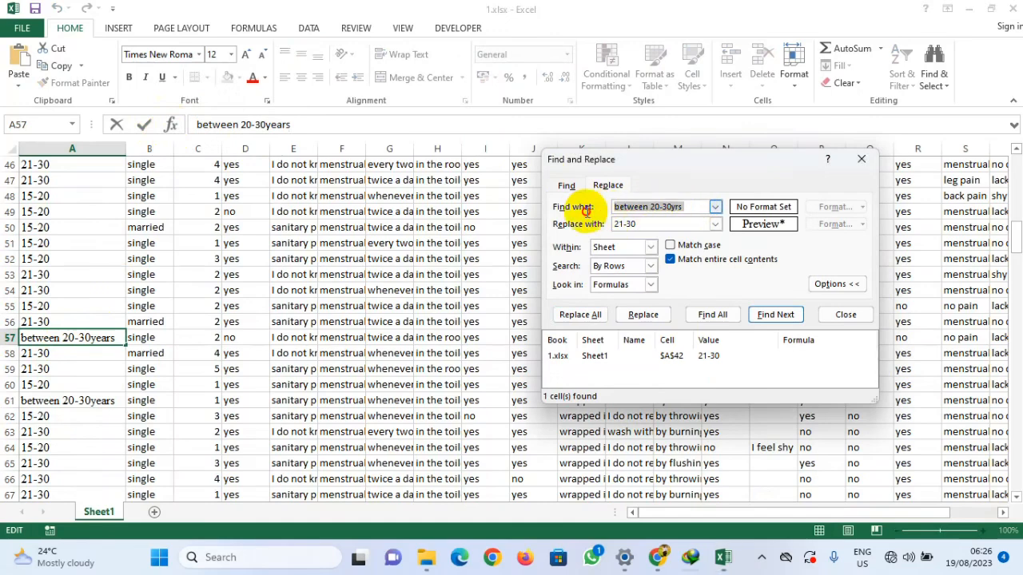
key(ctrl+v)
drag(650, 224, 619, 226)
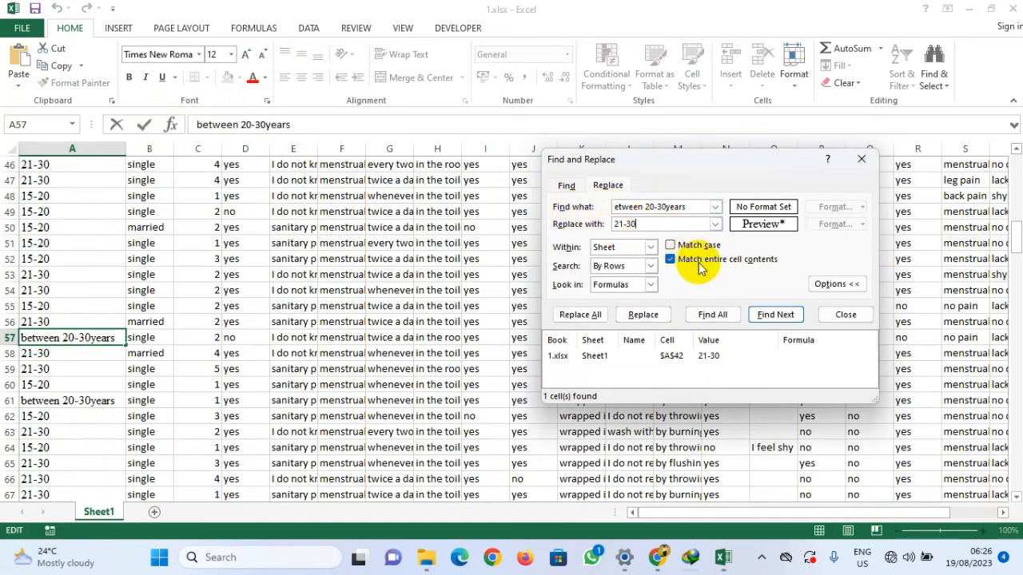
click(631, 225)
click(616, 207)
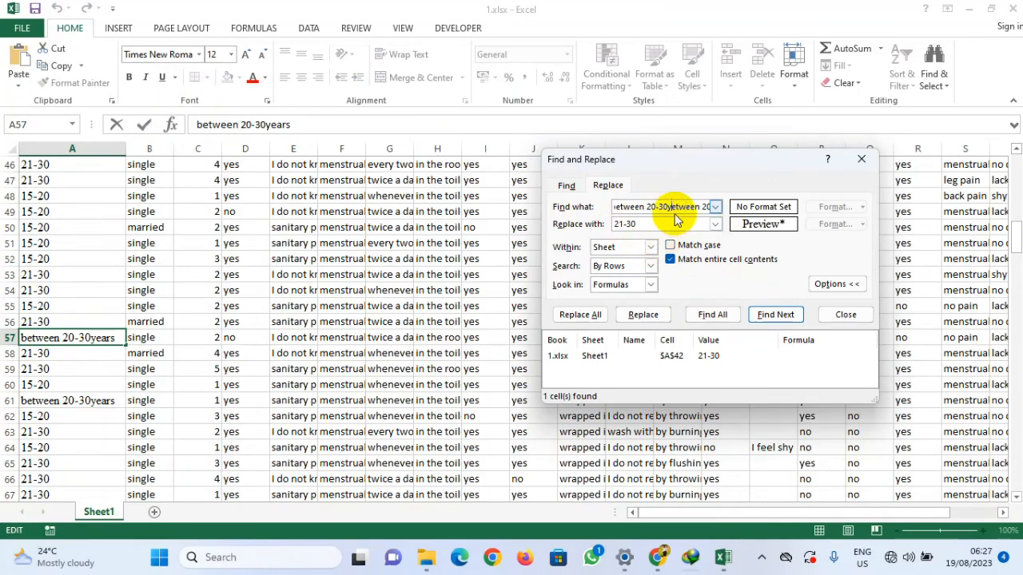
key(BackSpace)
key(BackSpace)
key(BackSpace)
key(BackSpace)
key(BackSpace)
key(BackSpace)
key(BackSpace)
key(BackSpace)
key(BackSpace)
key(BackSpace)
key(BackSpace)
key(BackSpace)
key(BackSpace)
key(BackSpace)
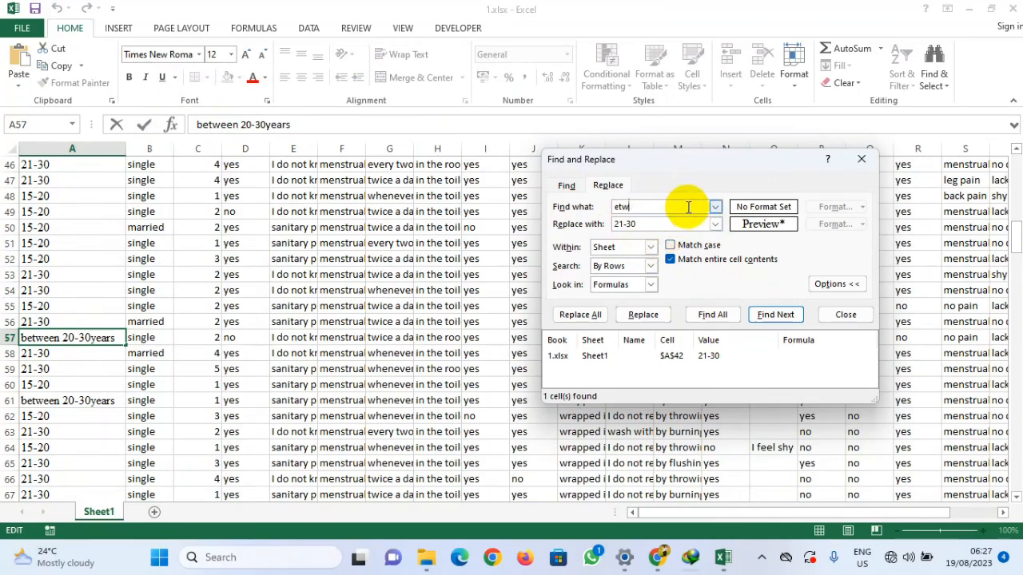
key(ctrl+v)
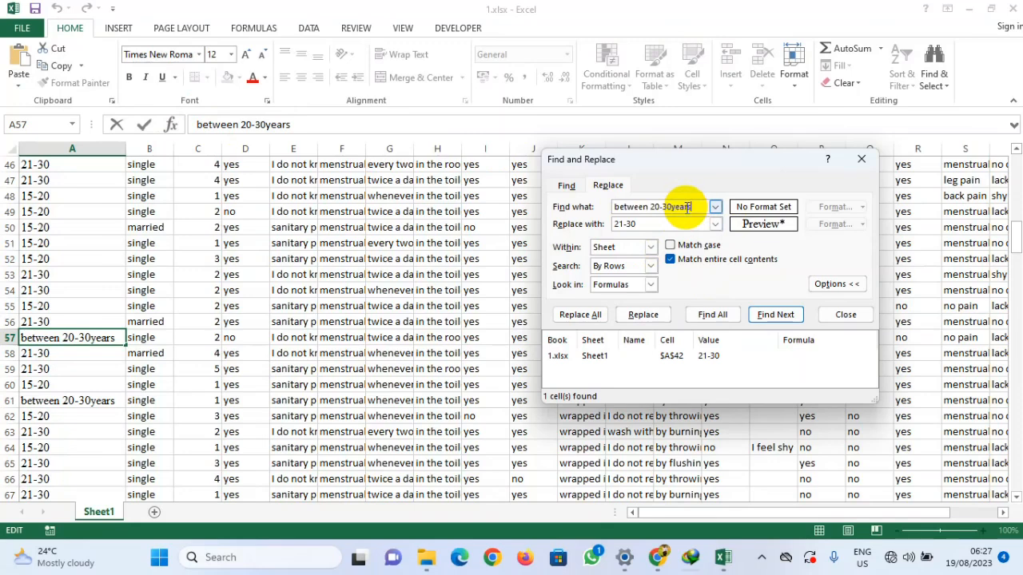
click(713, 317)
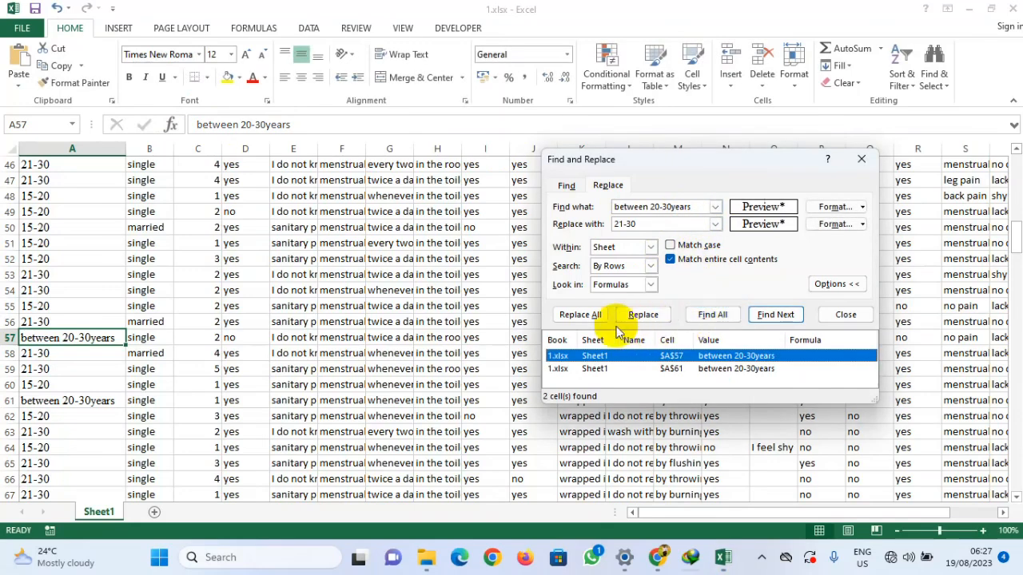
click(584, 315)
click(511, 314)
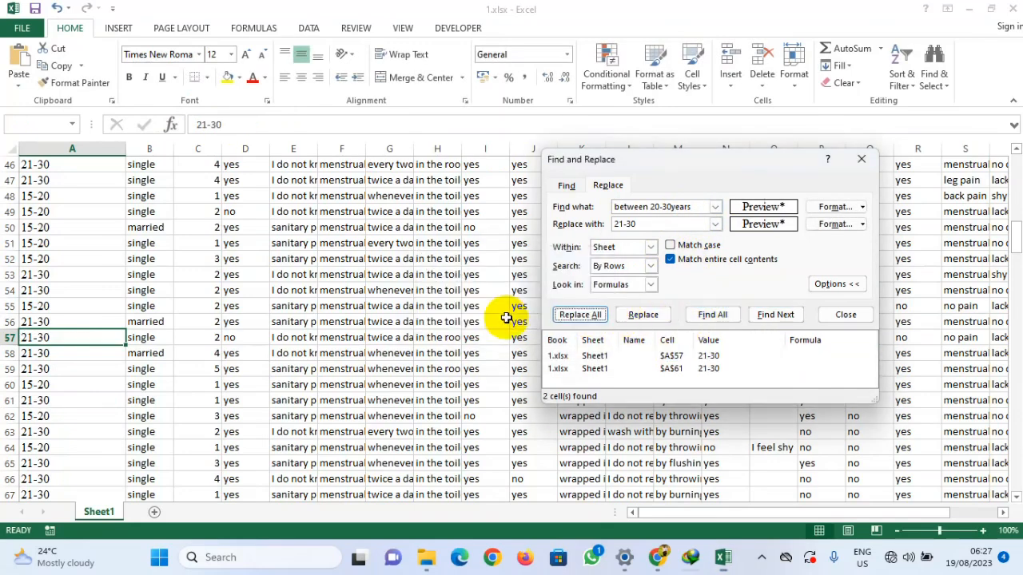
Step: Copy the '<20yrs.' entry from row 111 as the search text and replace all its matches with 15-20
scroll(45, 262, down, 7)
scroll(58, 262, down, 12)
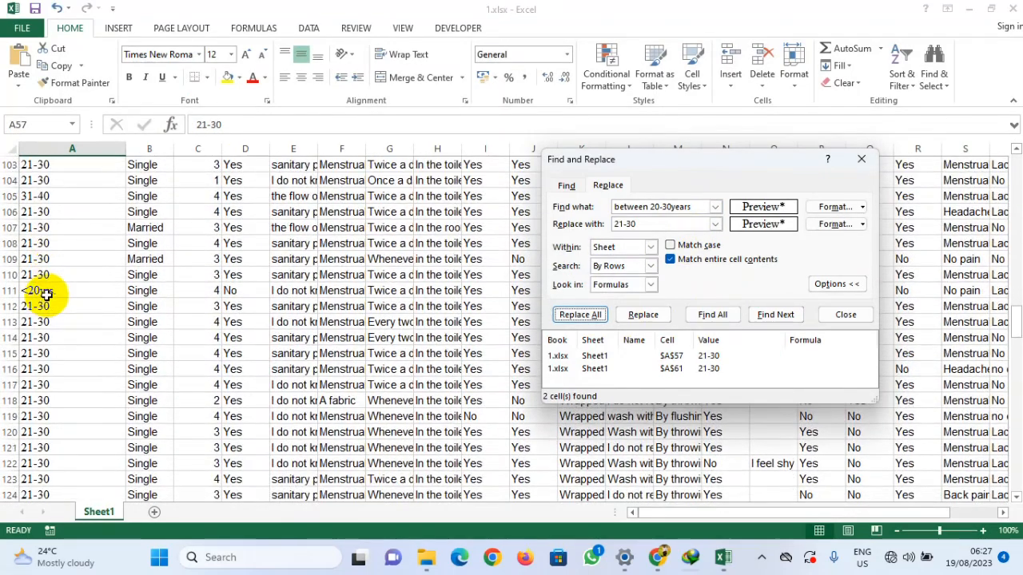
click(45, 291)
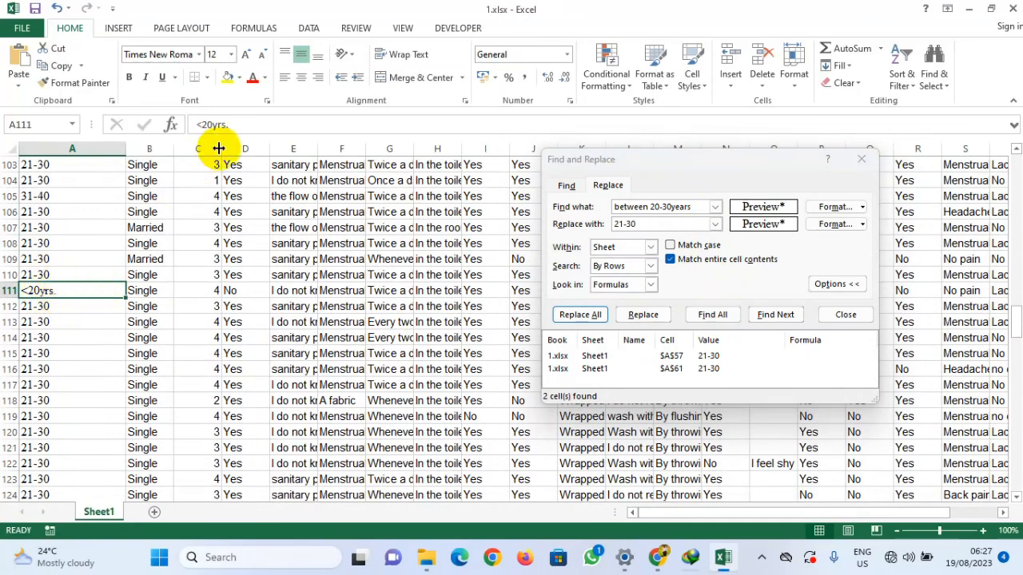
drag(240, 125, 176, 126)
key(ctrl+c)
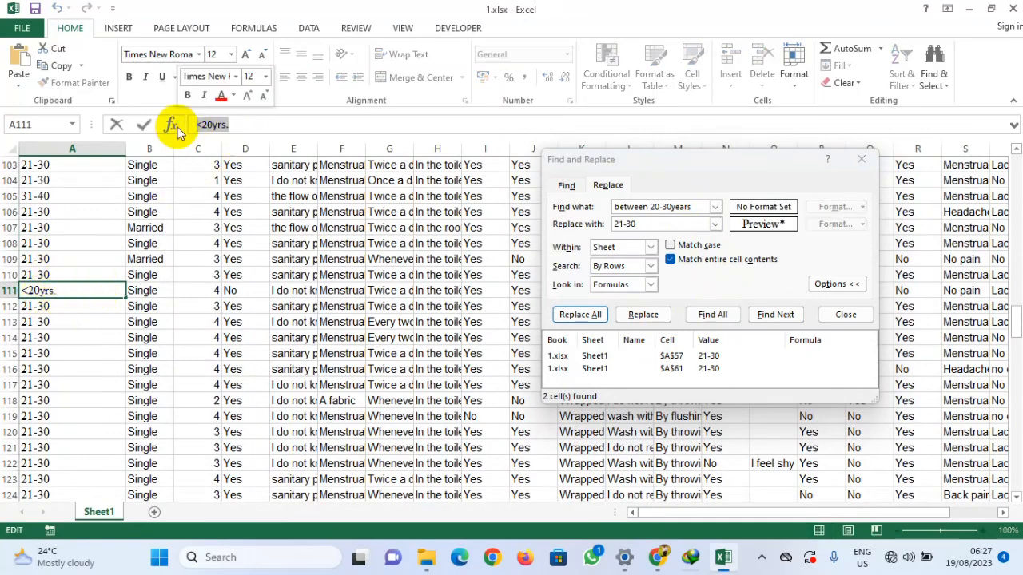
drag(695, 206, 575, 215)
key(ctrl+v)
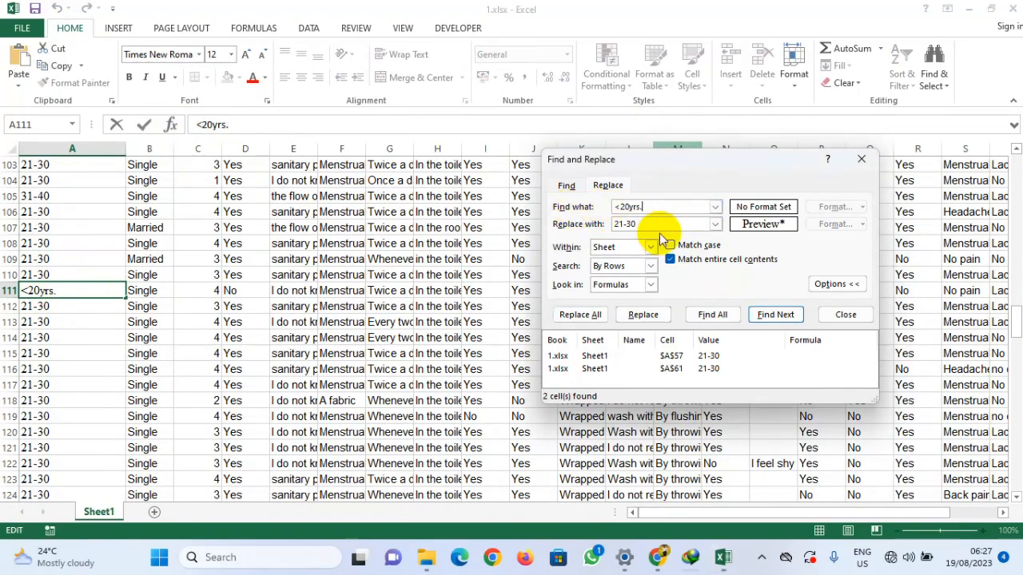
drag(707, 224, 582, 226)
text(15)
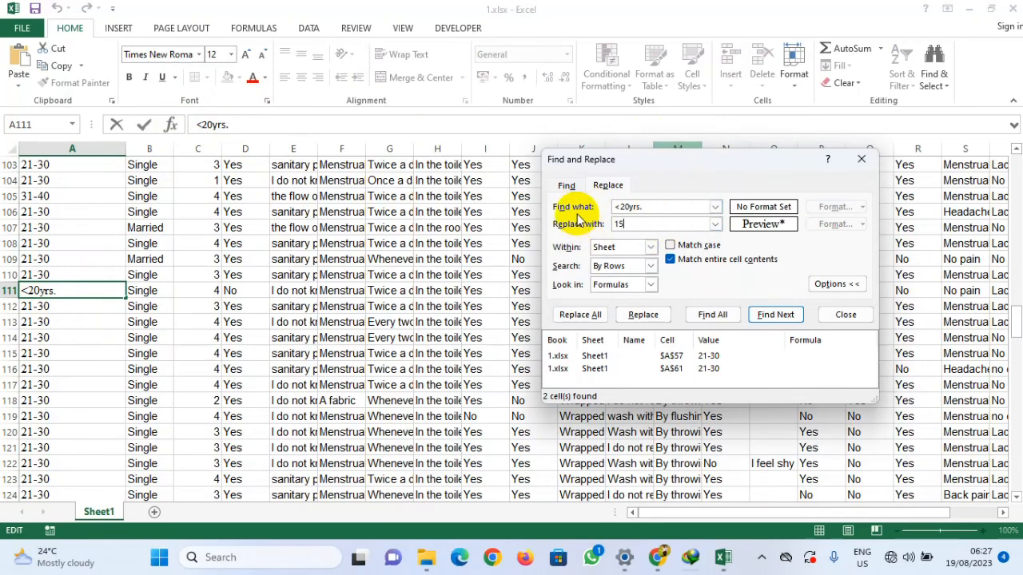
text(-20)
click(712, 314)
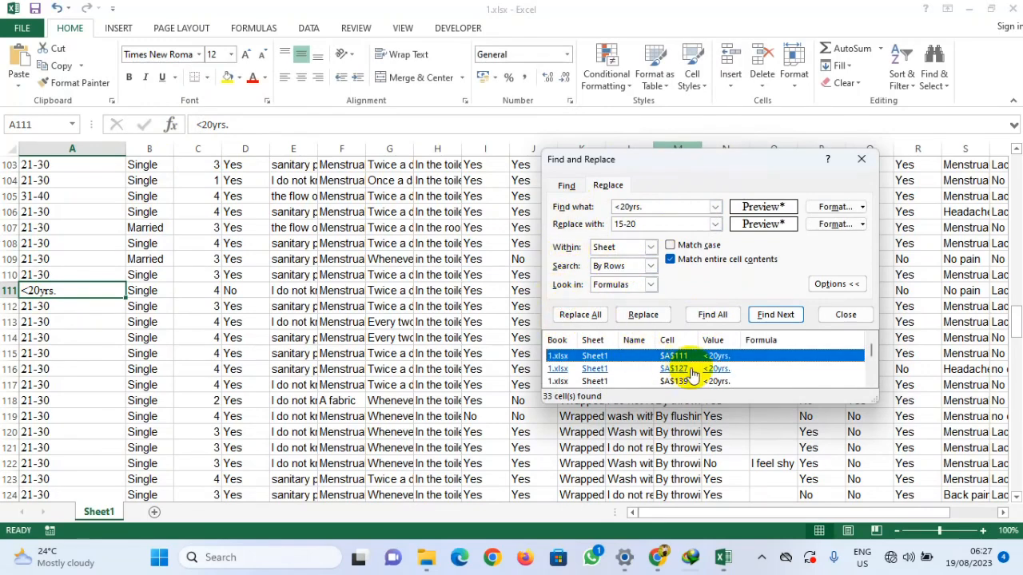
scroll(94, 320, down, 4)
scroll(95, 316, down, 6)
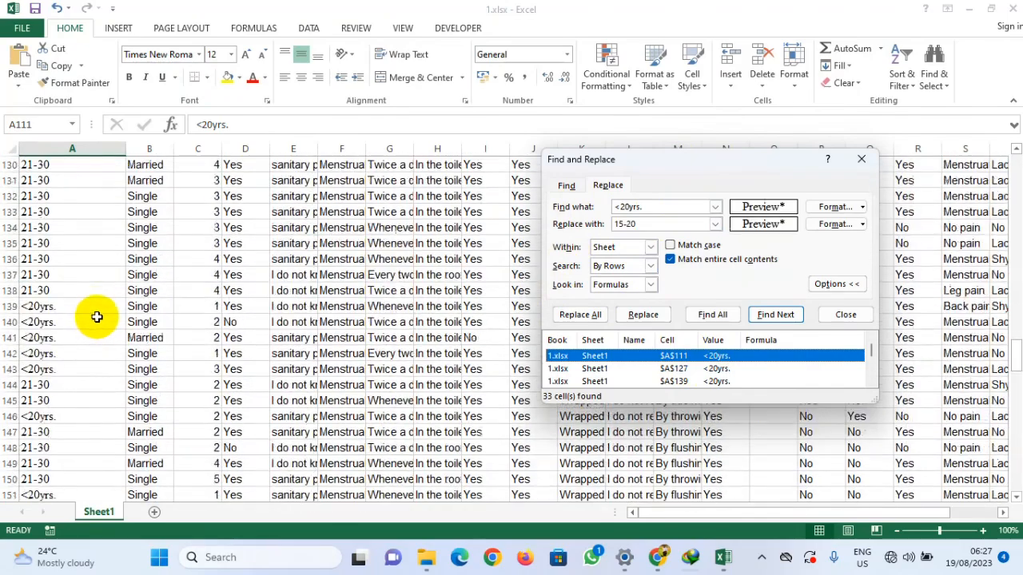
scroll(100, 313, down, 4)
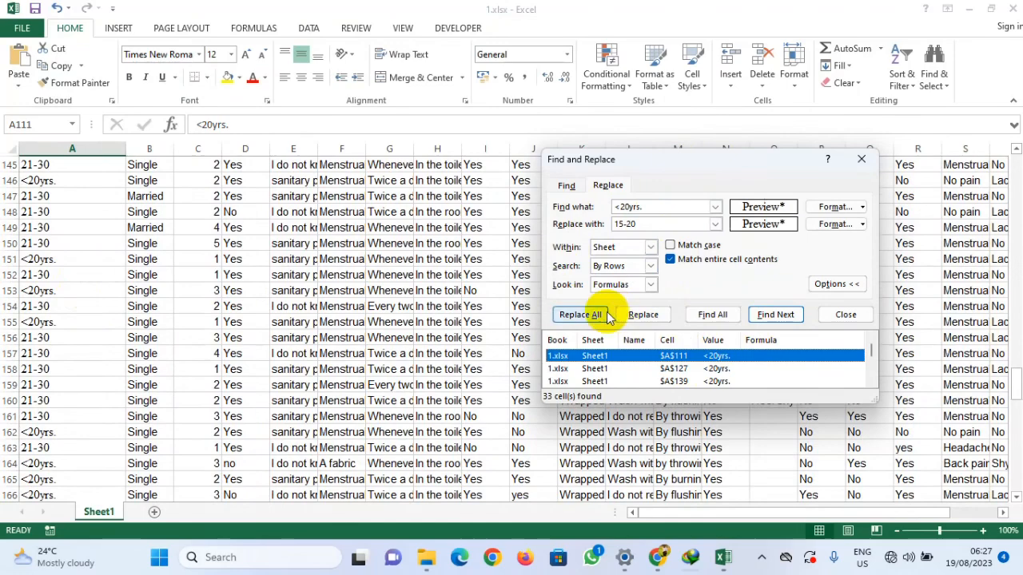
click(579, 314)
click(514, 314)
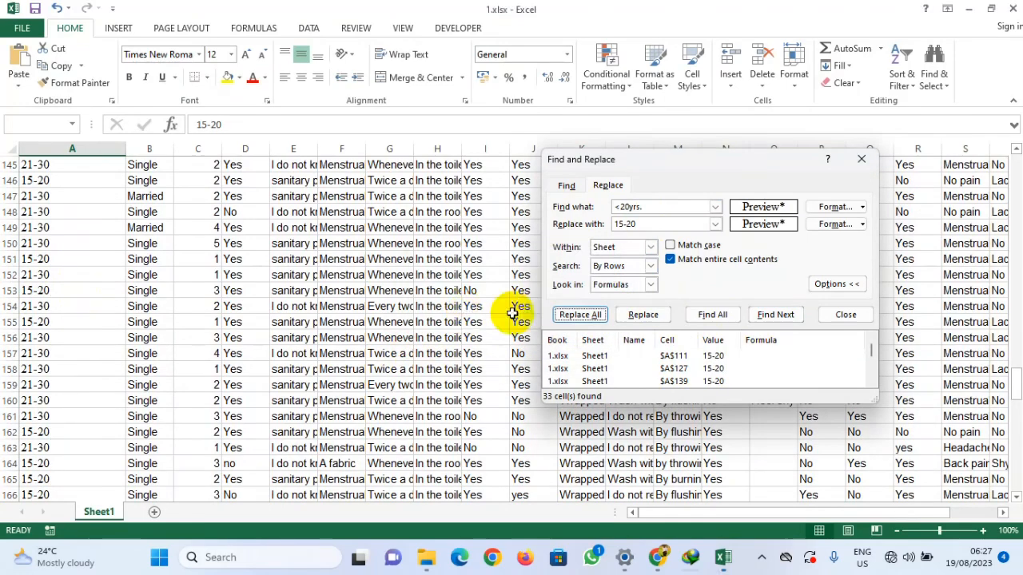
Step: Scroll through the whole AGE column to review the standardised age range entries
scroll(120, 316, down, 4)
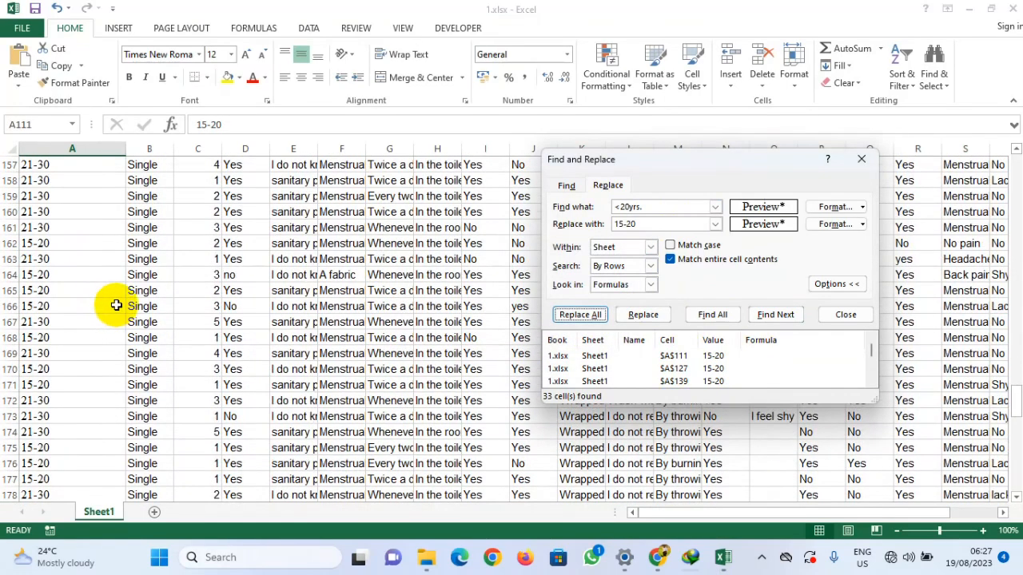
scroll(115, 305, down, 4)
scroll(116, 305, down, 1)
scroll(116, 305, down, 6)
scroll(103, 300, down, 3)
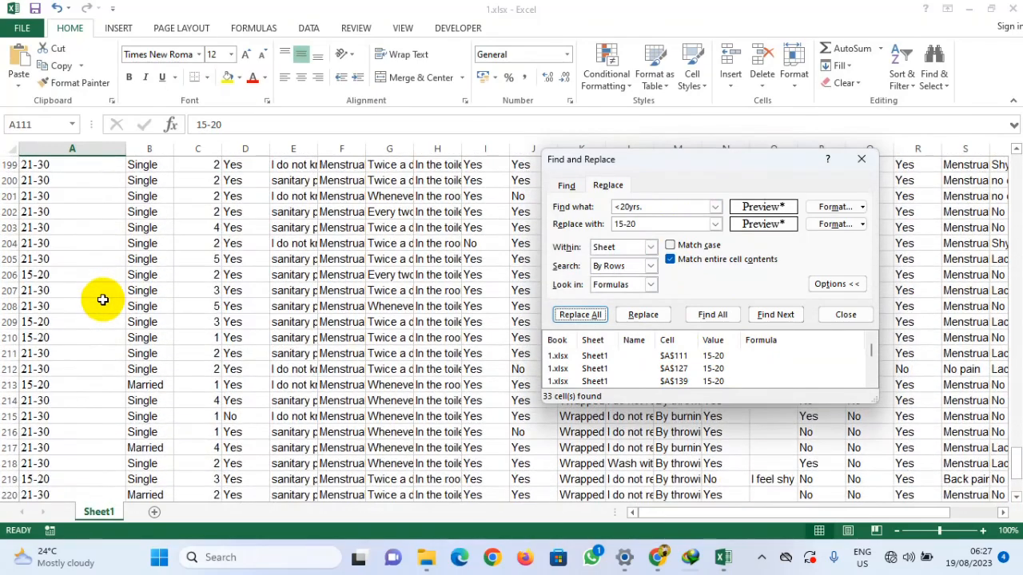
scroll(102, 300, down, 6)
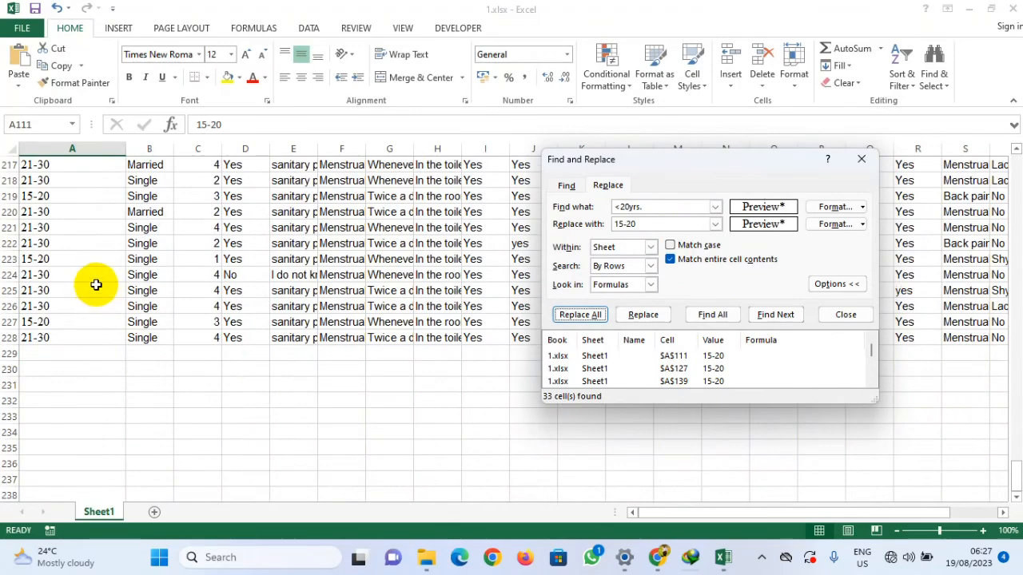
scroll(48, 343, up, 4)
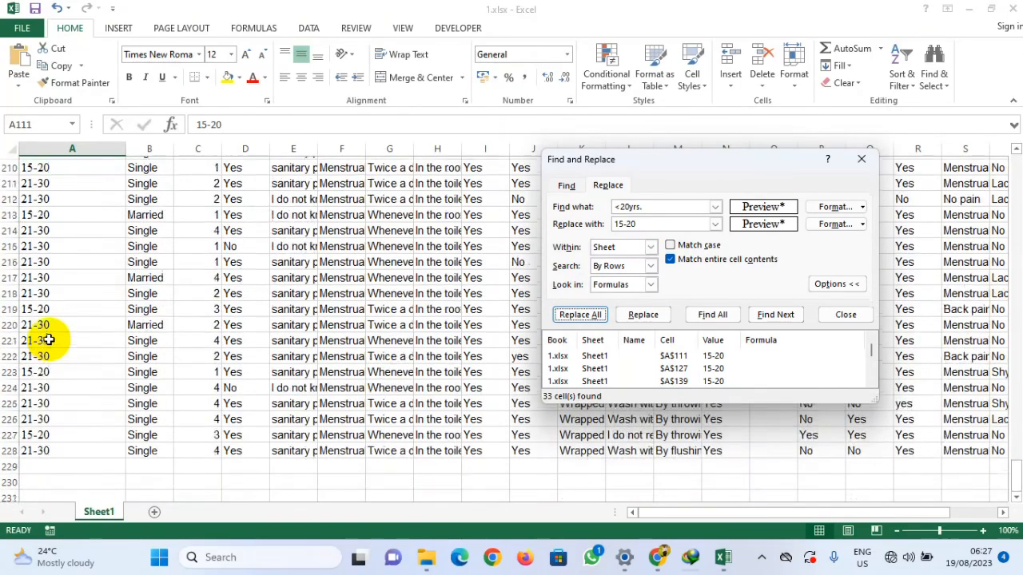
scroll(48, 339, up, 20)
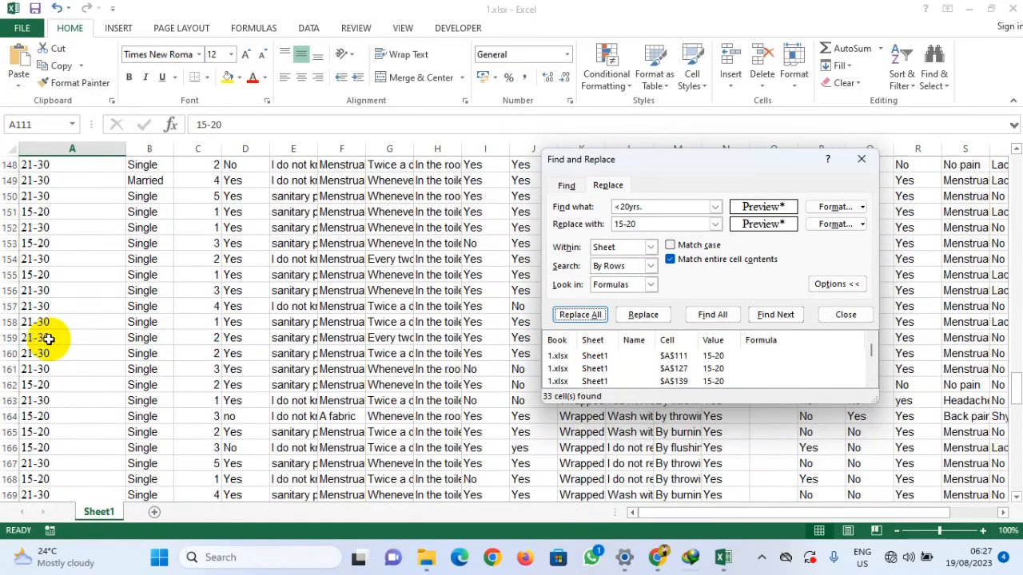
scroll(48, 338, up, 20)
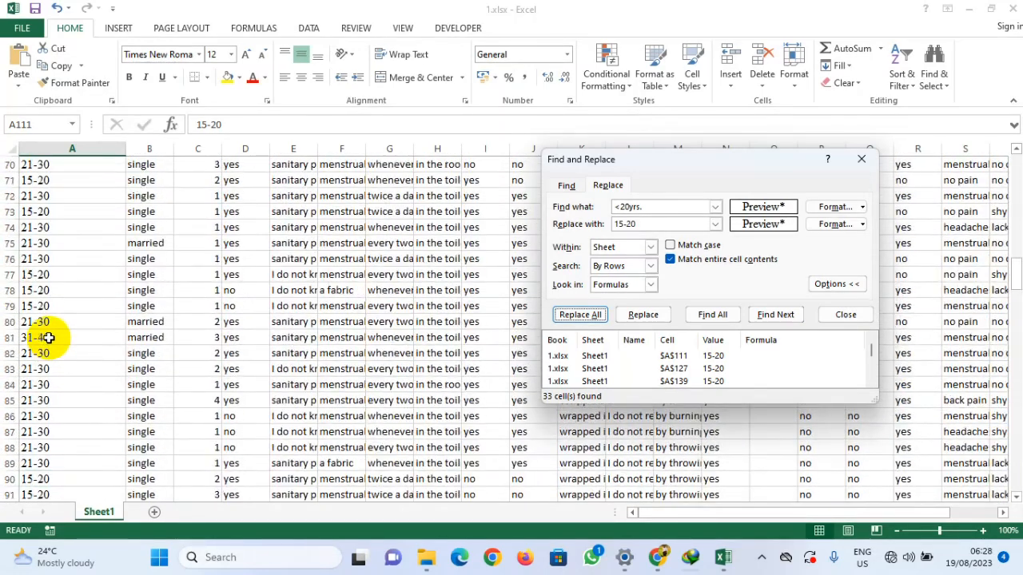
scroll(48, 338, up, 15)
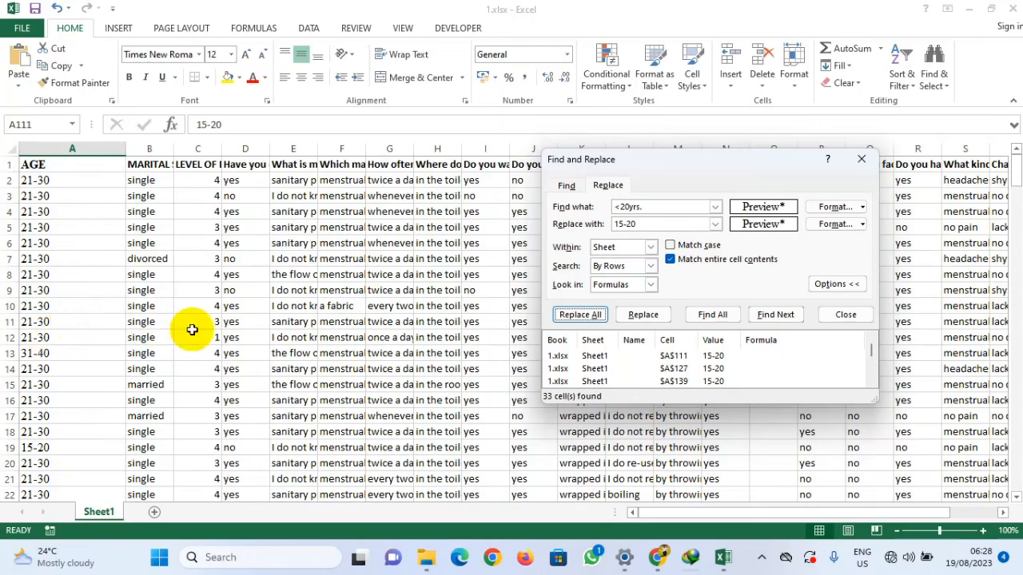
Step: Preview Health Questionnaire.xlsx in the Data Analysis folder in File Explorer to inspect its age responses
click(426, 557)
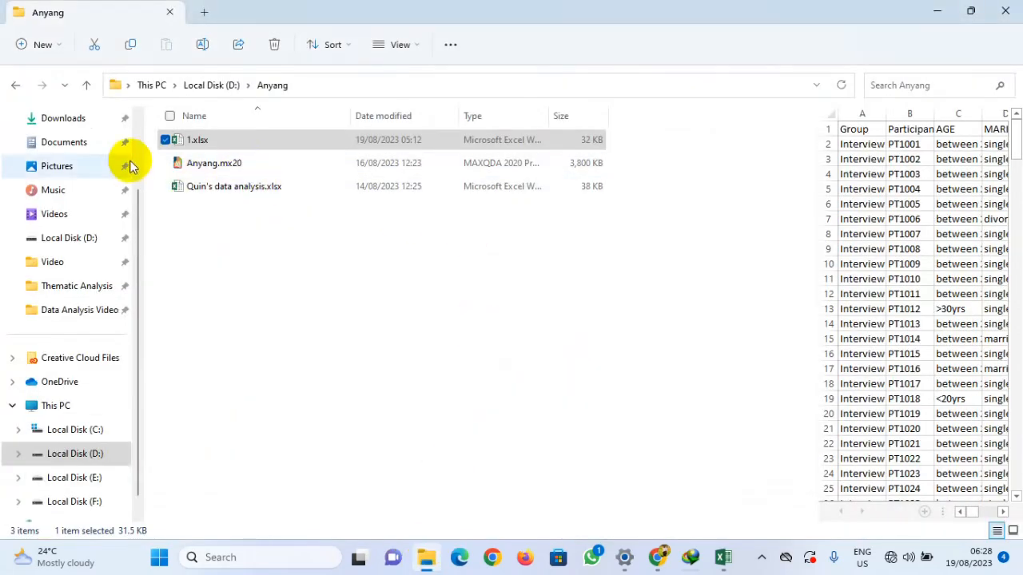
click(73, 312)
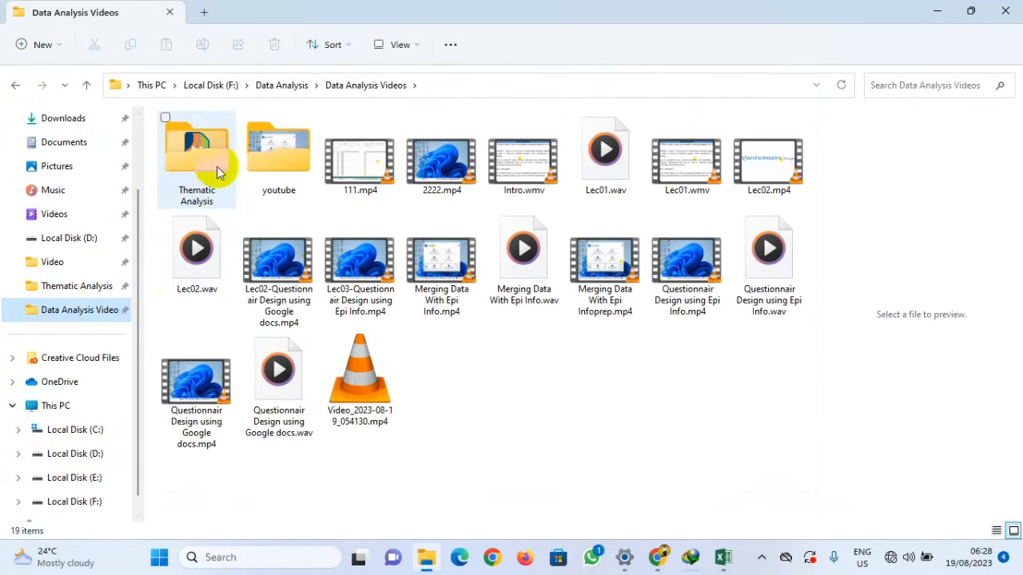
click(295, 92)
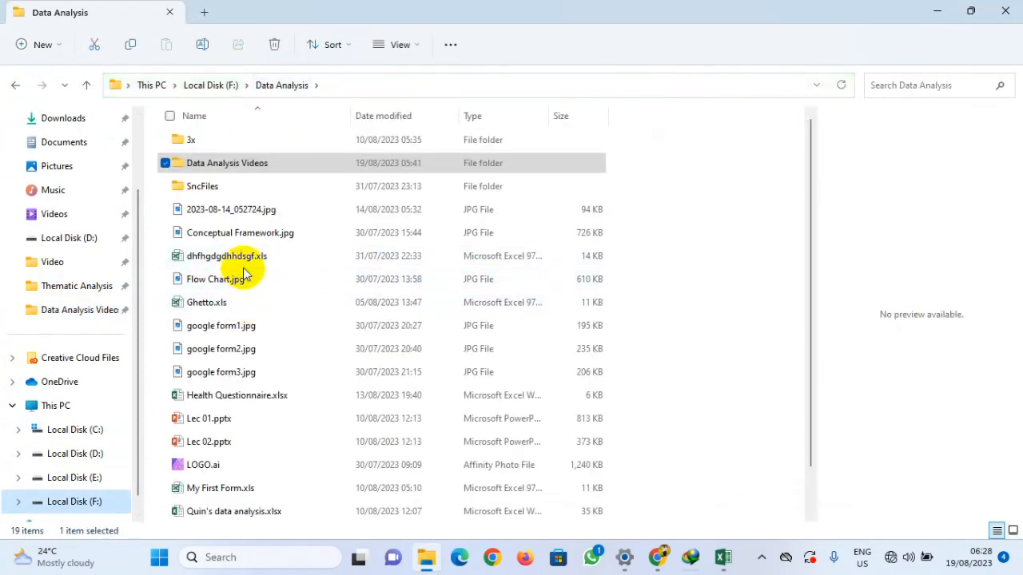
click(156, 230)
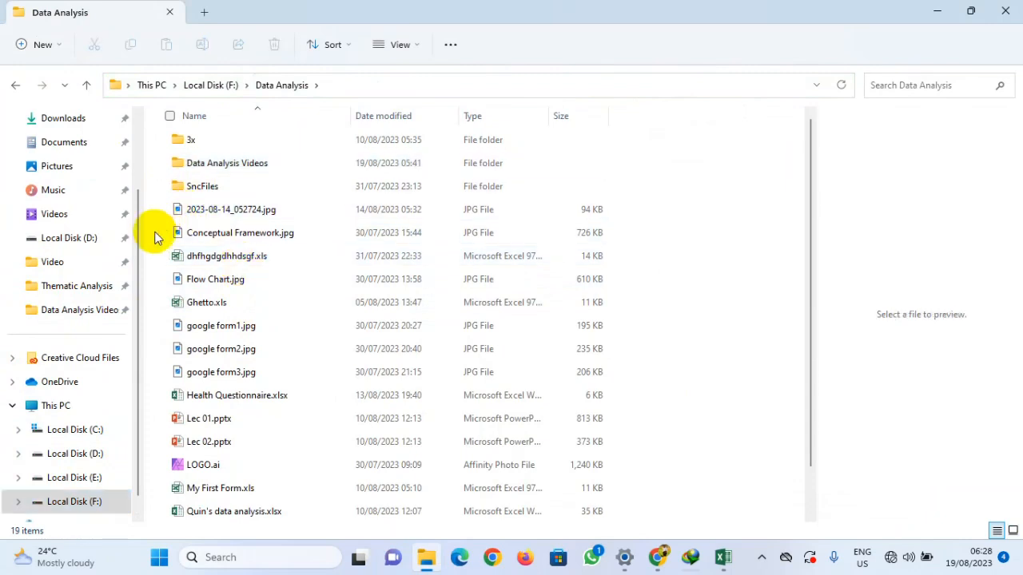
click(242, 397)
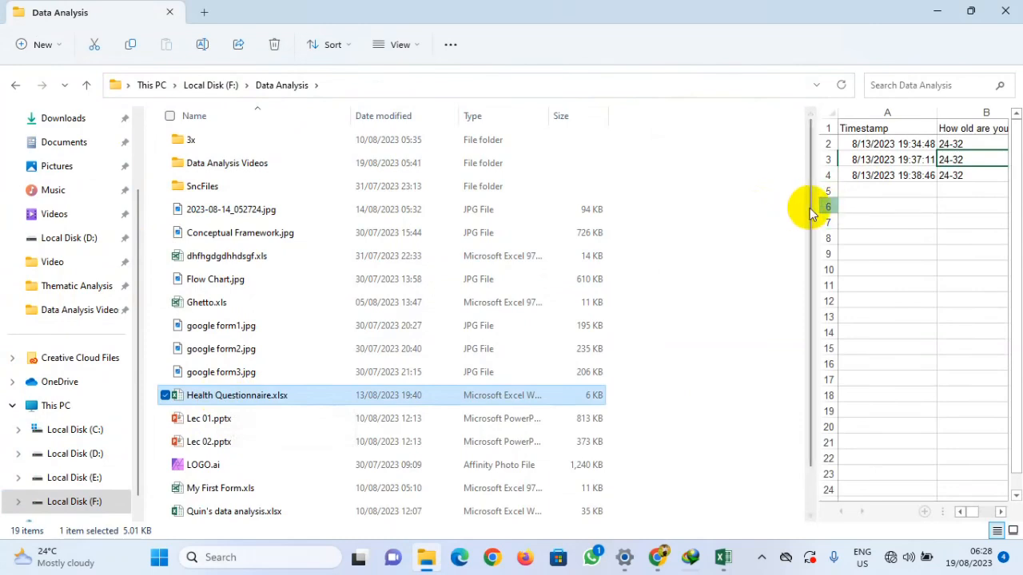
drag(818, 208, 176, 219)
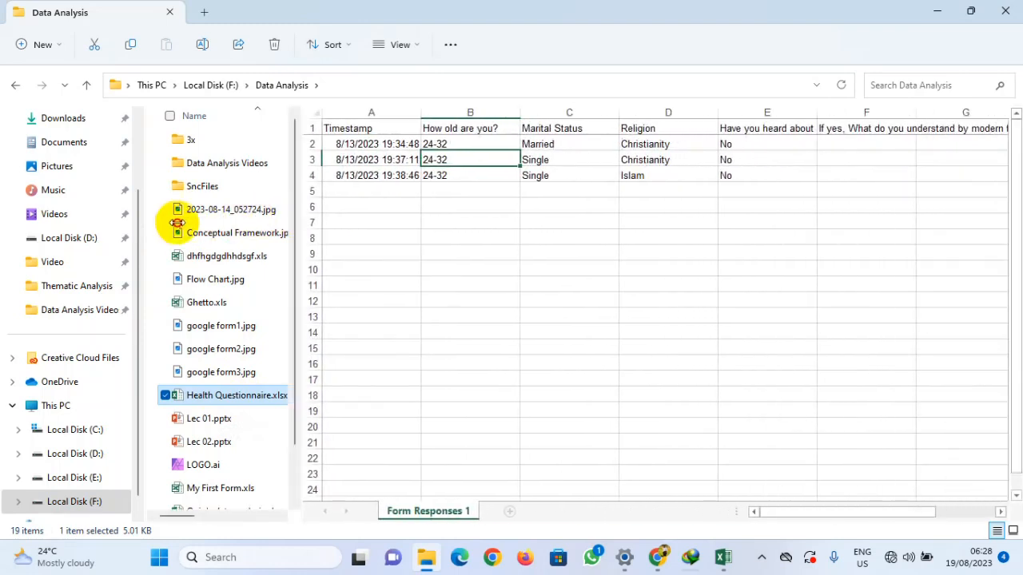
click(464, 218)
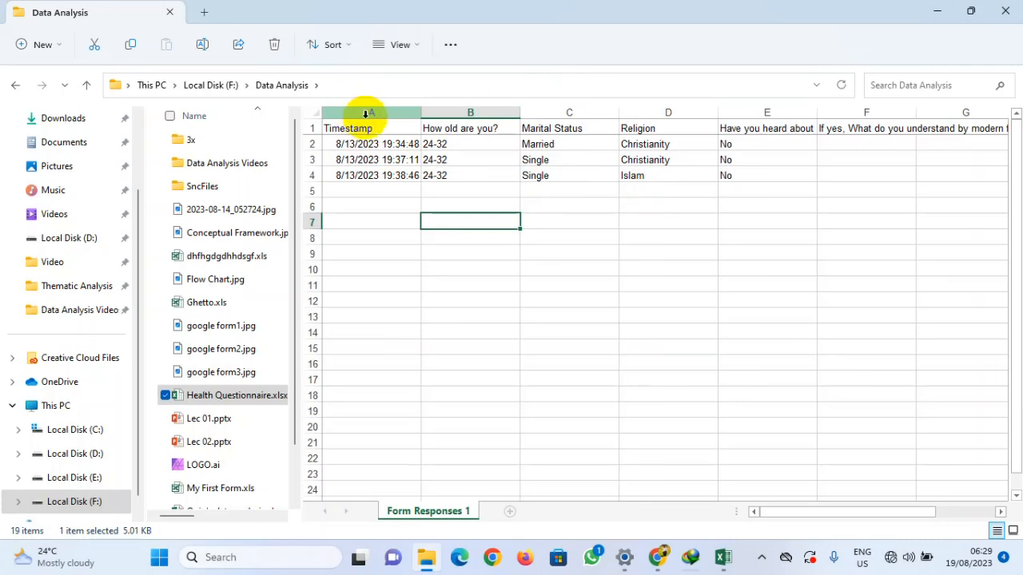
click(444, 145)
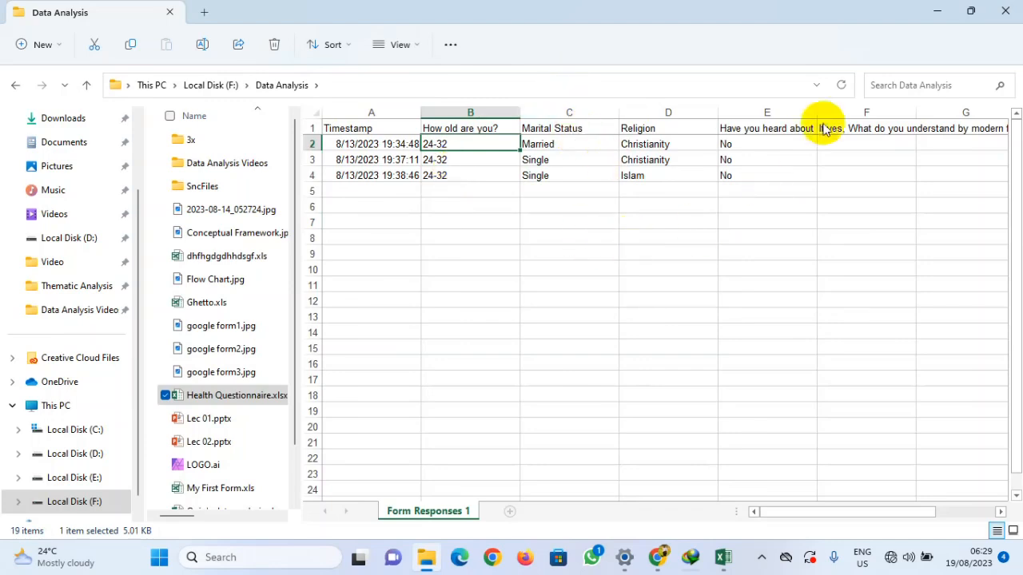
click(941, 14)
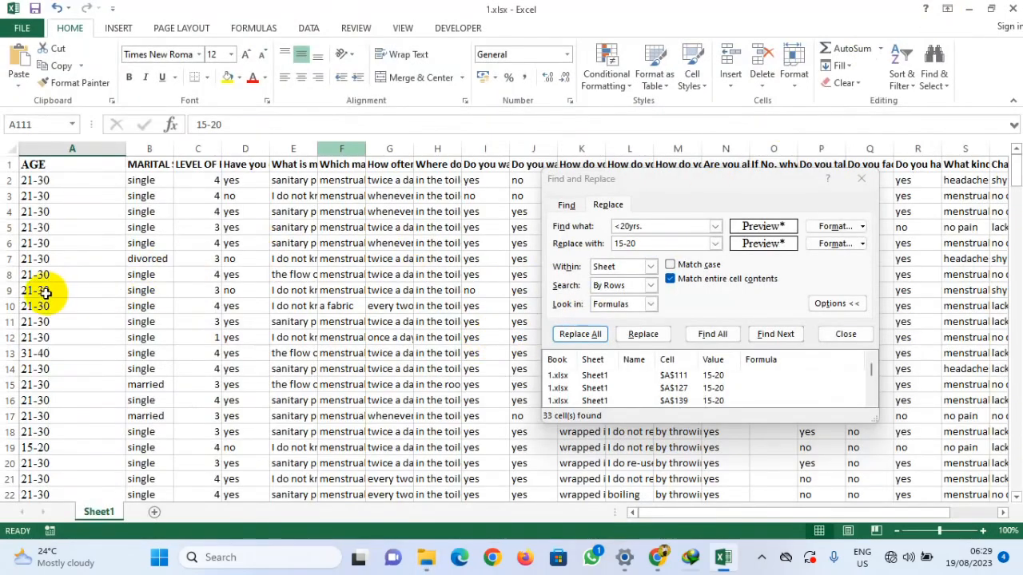
Step: Widen the MARITAL STATUS column so its full heading shows
scroll(44, 271, down, 17)
scroll(40, 249, down, 19)
scroll(40, 249, down, 20)
scroll(40, 249, down, 18)
scroll(40, 249, up, 20)
scroll(40, 249, up, 20)
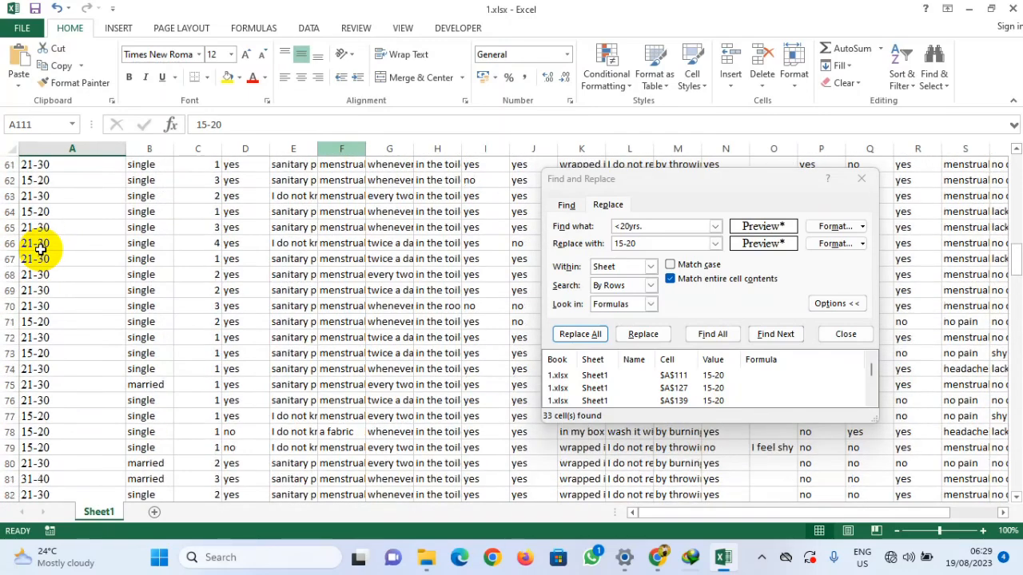
scroll(40, 249, up, 20)
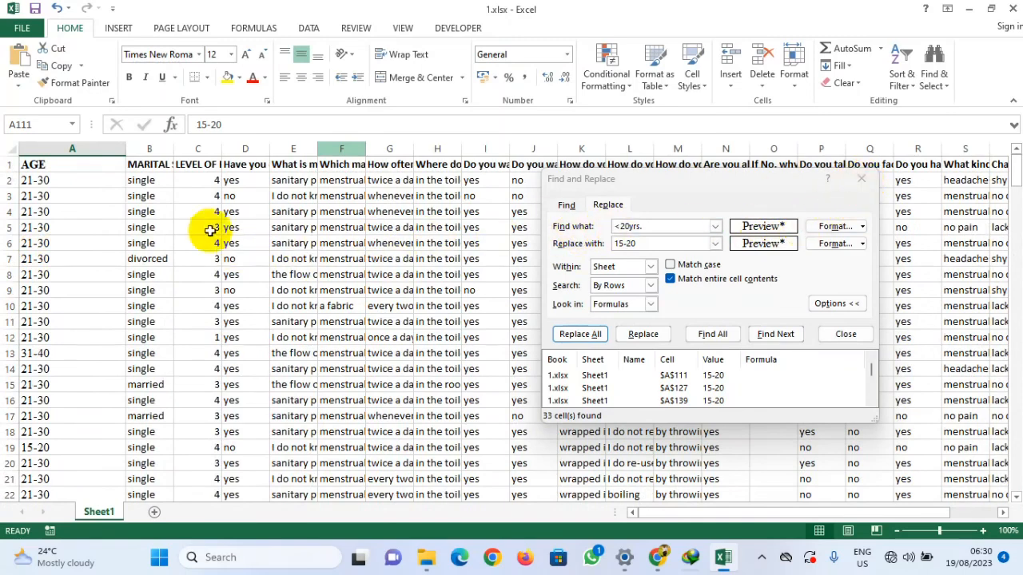
click(146, 180)
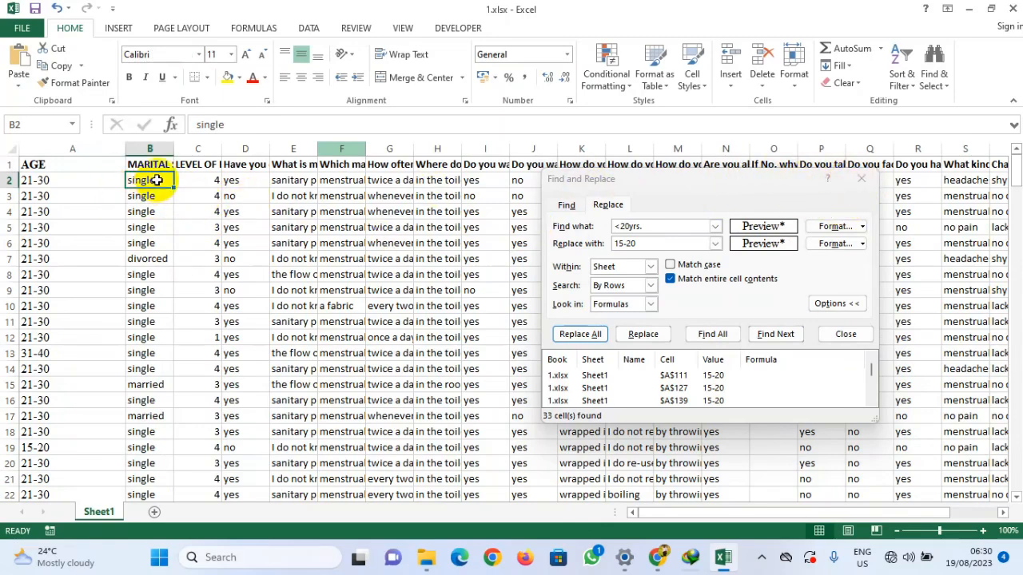
drag(174, 149, 241, 153)
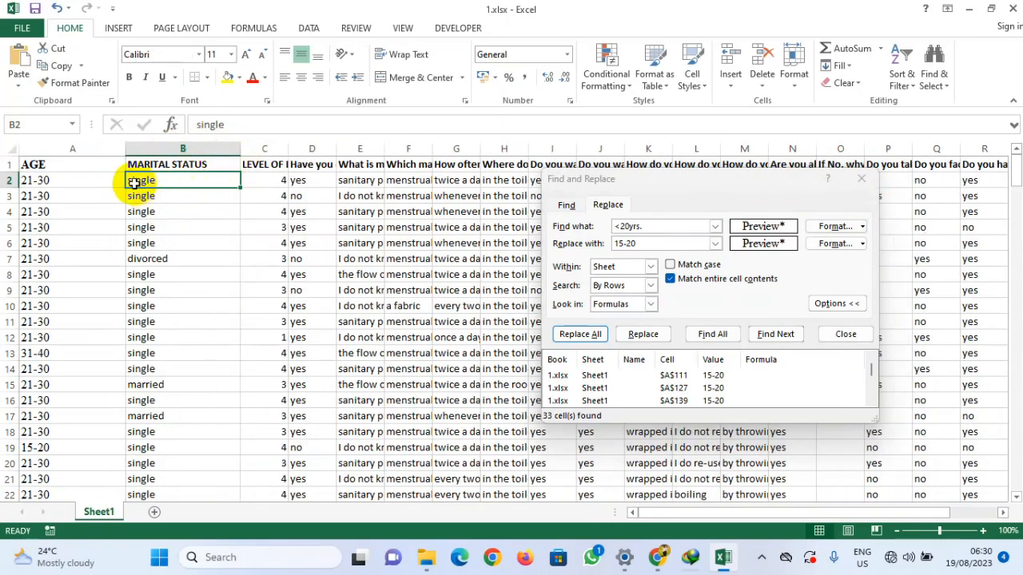
Step: Inspect the MARITAL STATUS entries down the sheet for inconsistent capitalisation
click(146, 258)
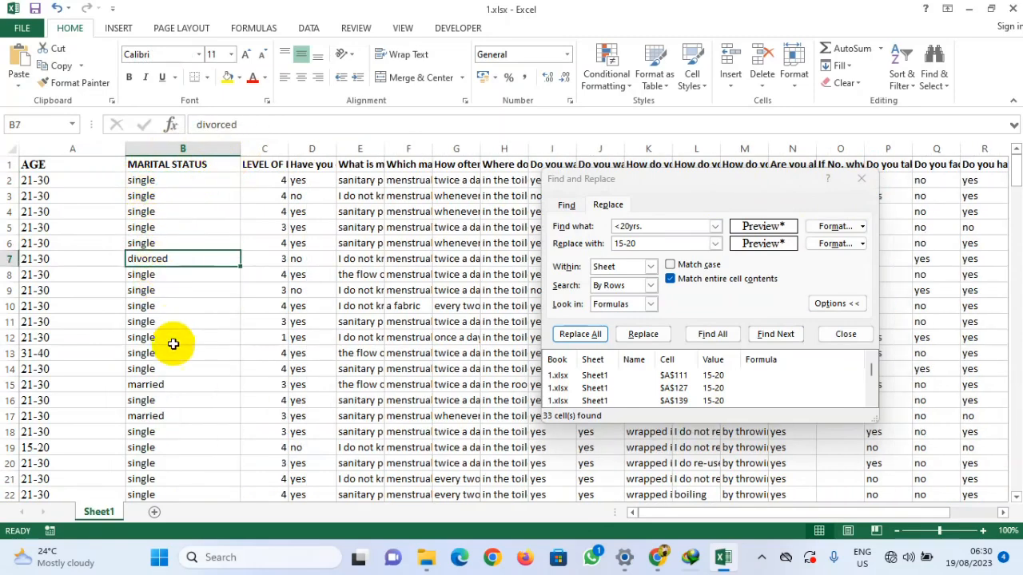
scroll(151, 396, down, 13)
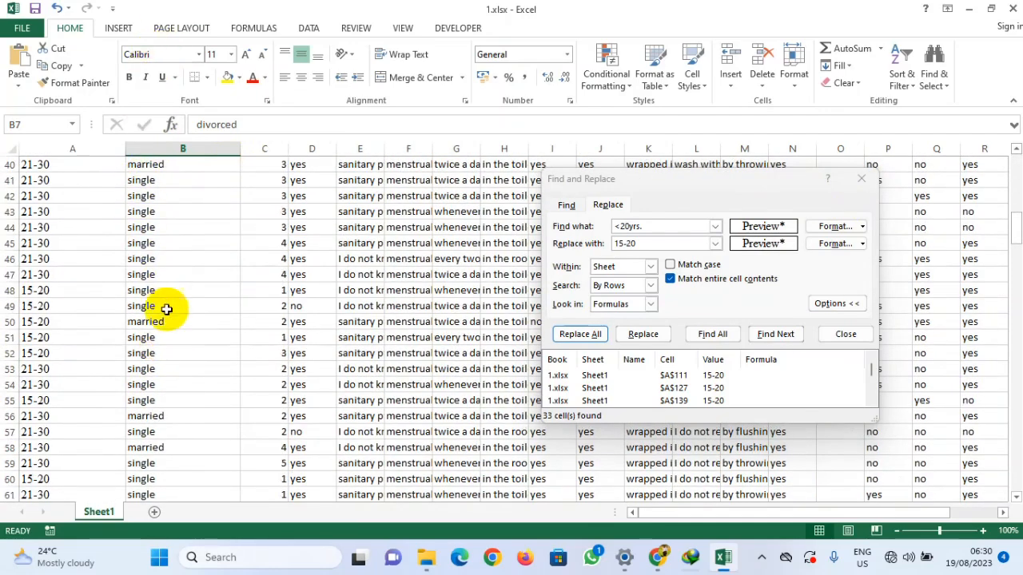
scroll(144, 384, down, 16)
scroll(154, 402, down, 2)
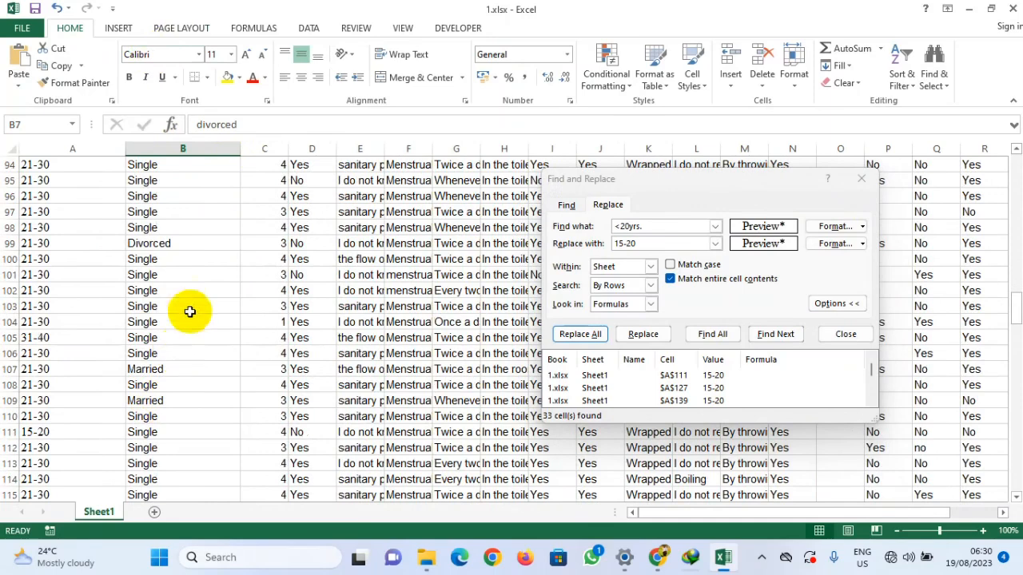
click(155, 244)
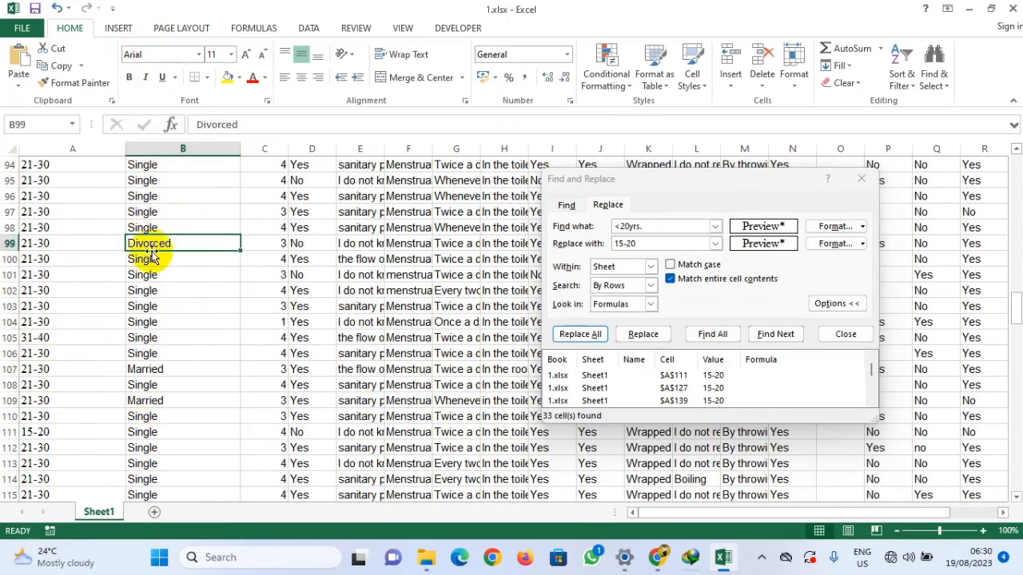
scroll(152, 255, up, 2)
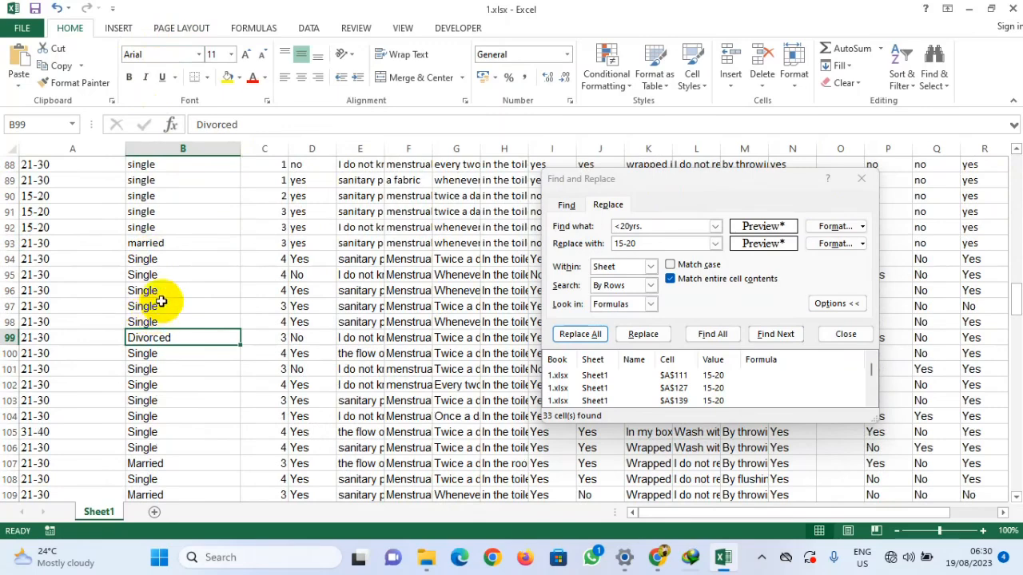
click(155, 465)
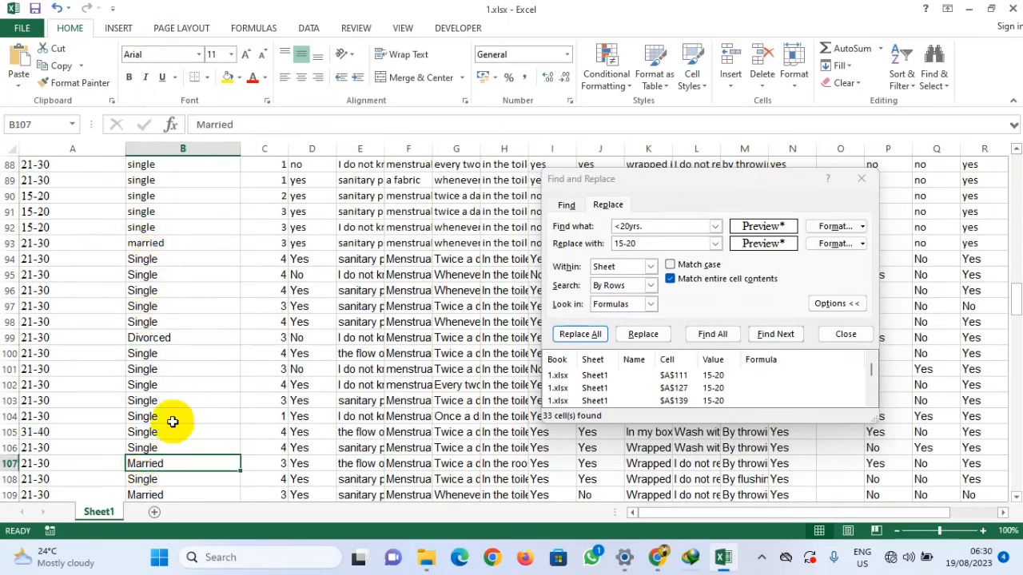
Step: Format the whole MARITAL STATUS column in Times New Roman at size 12
click(169, 145)
click(200, 53)
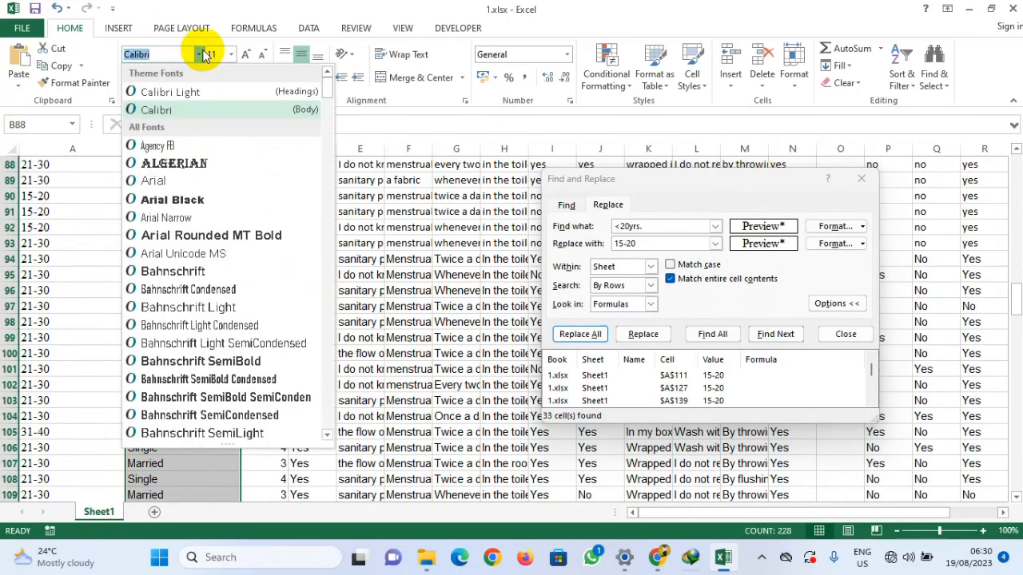
text(Tahoma)
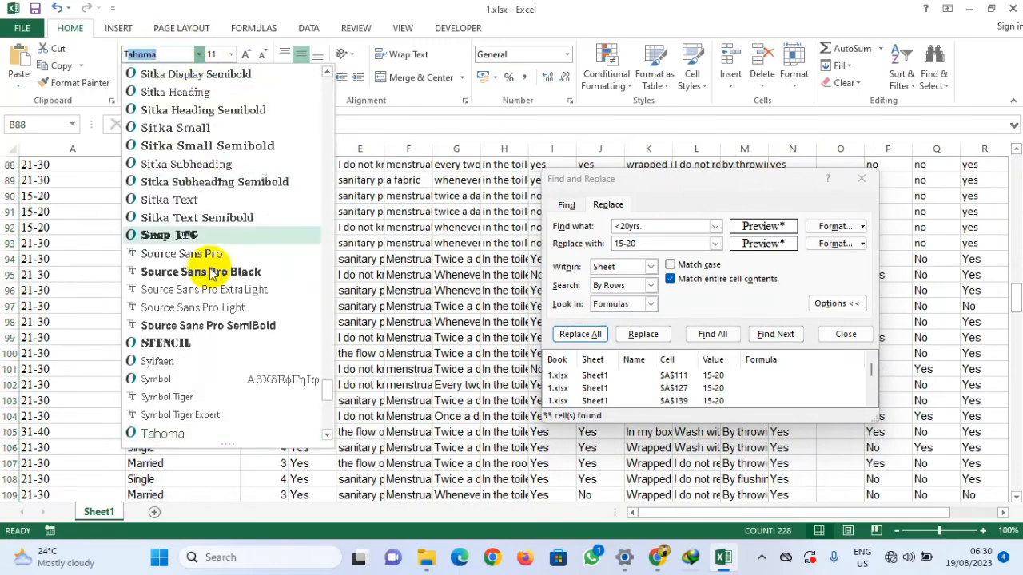
click(214, 344)
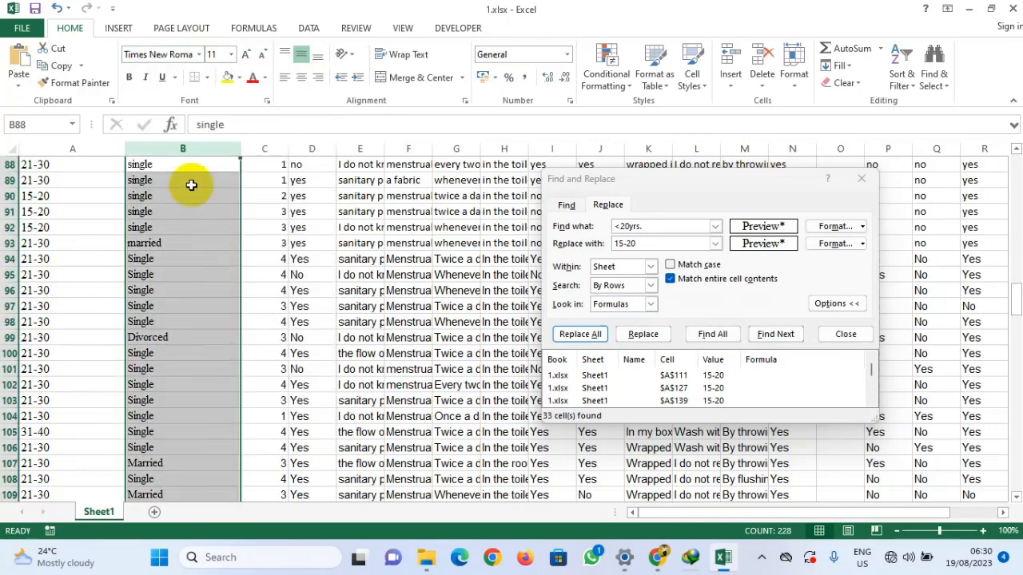
click(244, 56)
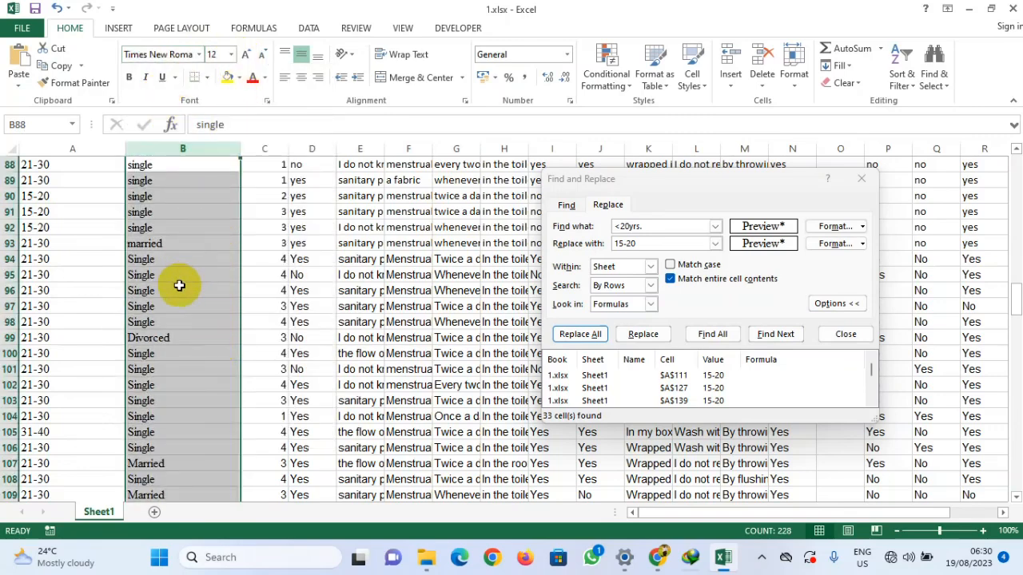
Step: Copy 'single' from cell B2 as the search text and set the replacement to Single
scroll(172, 284, down, 20)
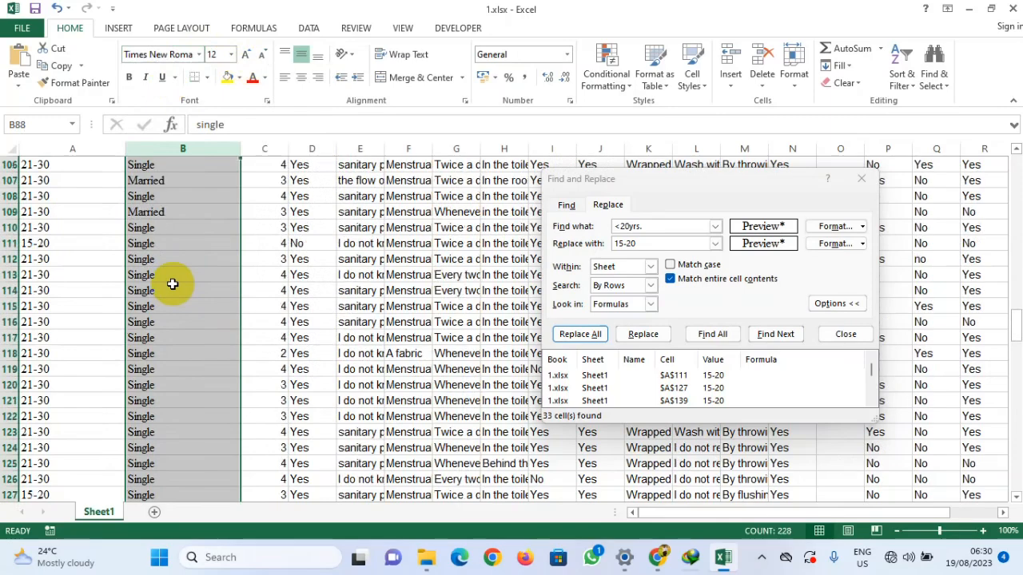
scroll(172, 284, down, 11)
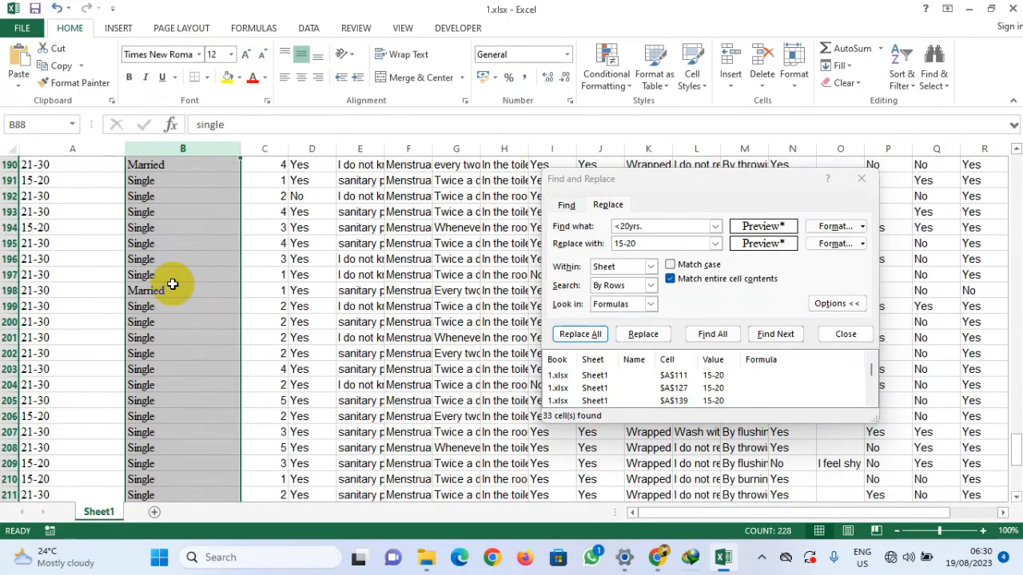
scroll(172, 283, up, 20)
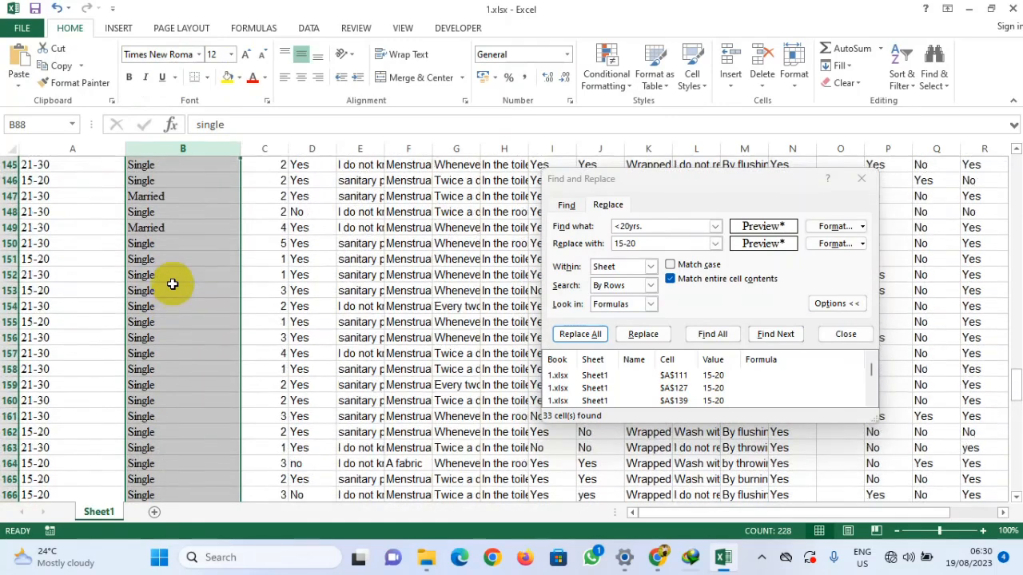
scroll(172, 284, up, 20)
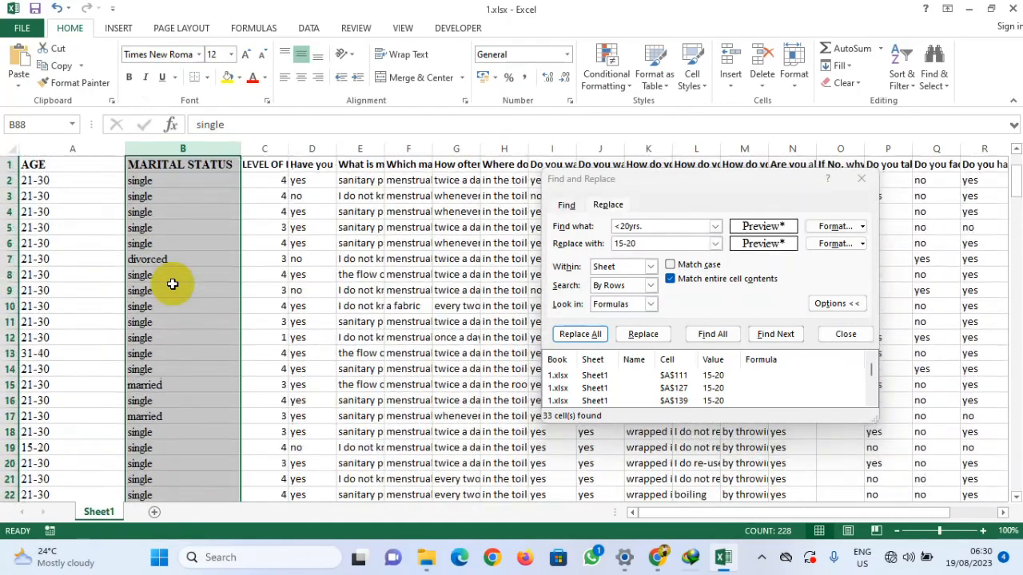
click(164, 188)
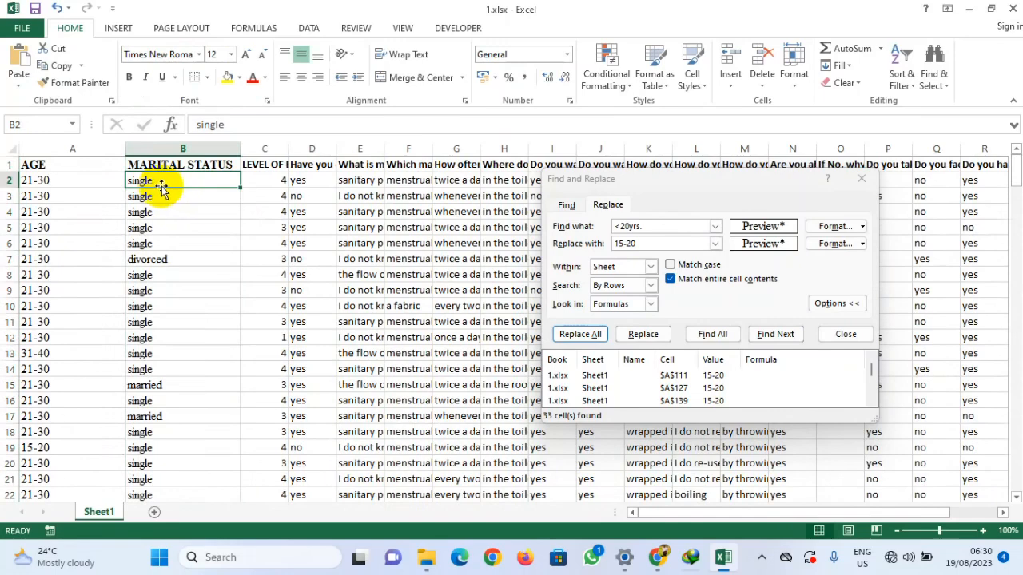
double_click(210, 125)
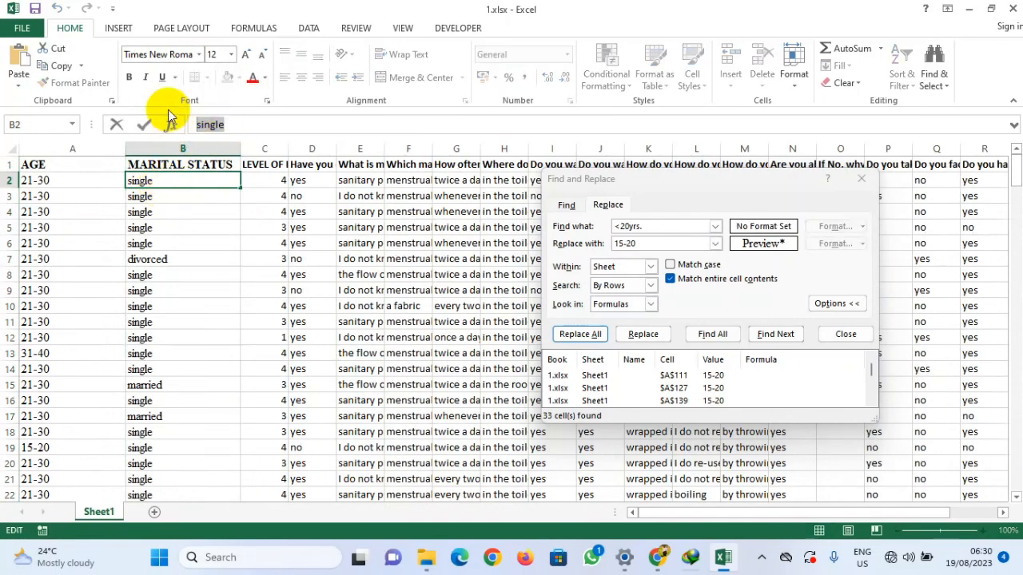
drag(674, 226, 620, 242)
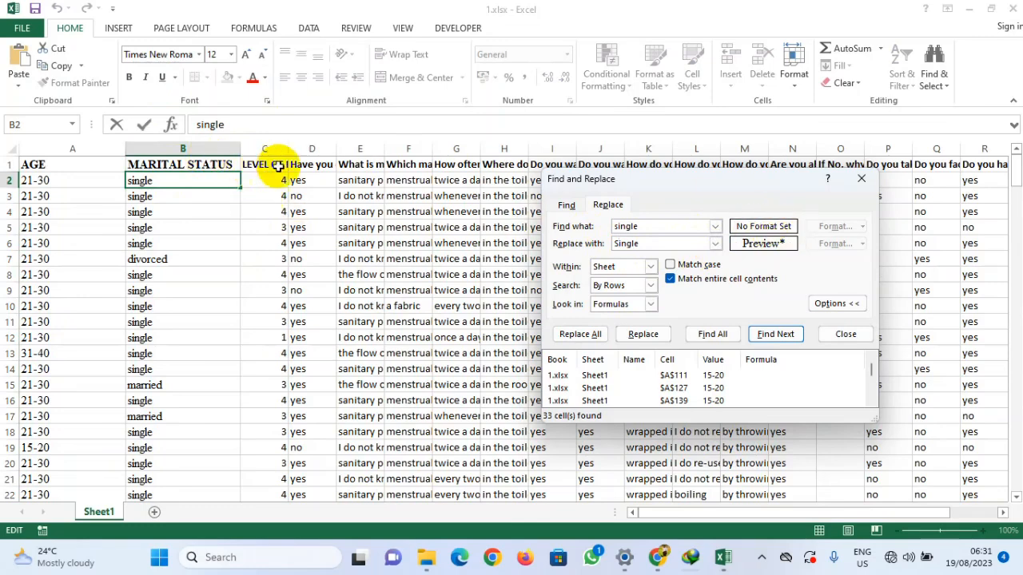
Step: Set both the search format and the replacement format to match the MARITAL STATUS heading cell
click(187, 149)
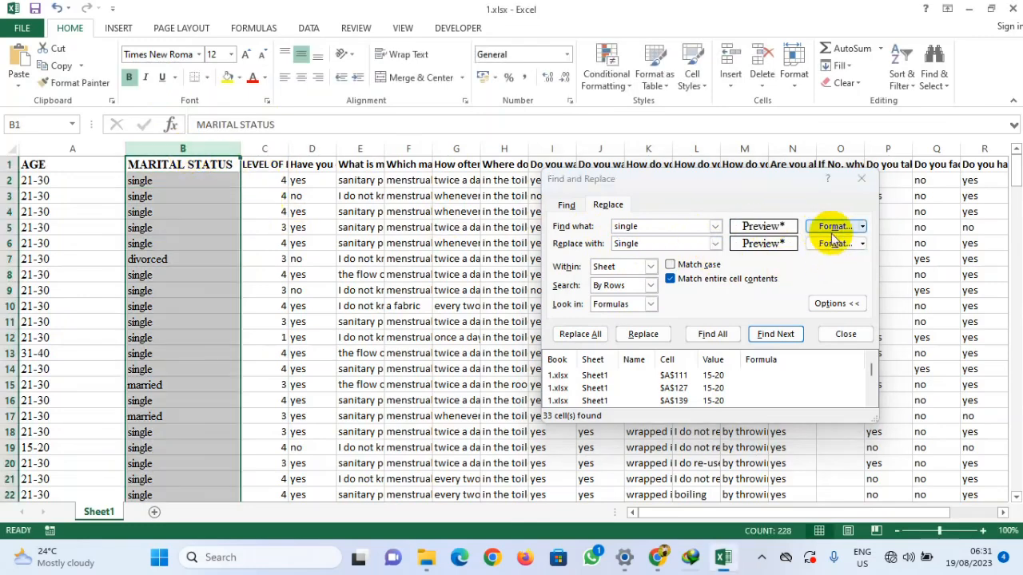
click(832, 226)
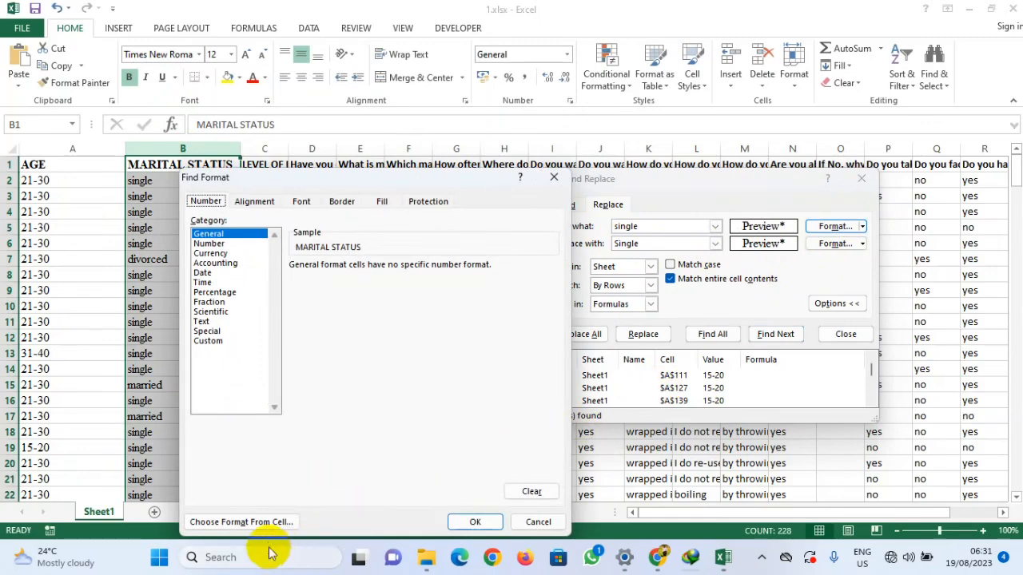
click(242, 523)
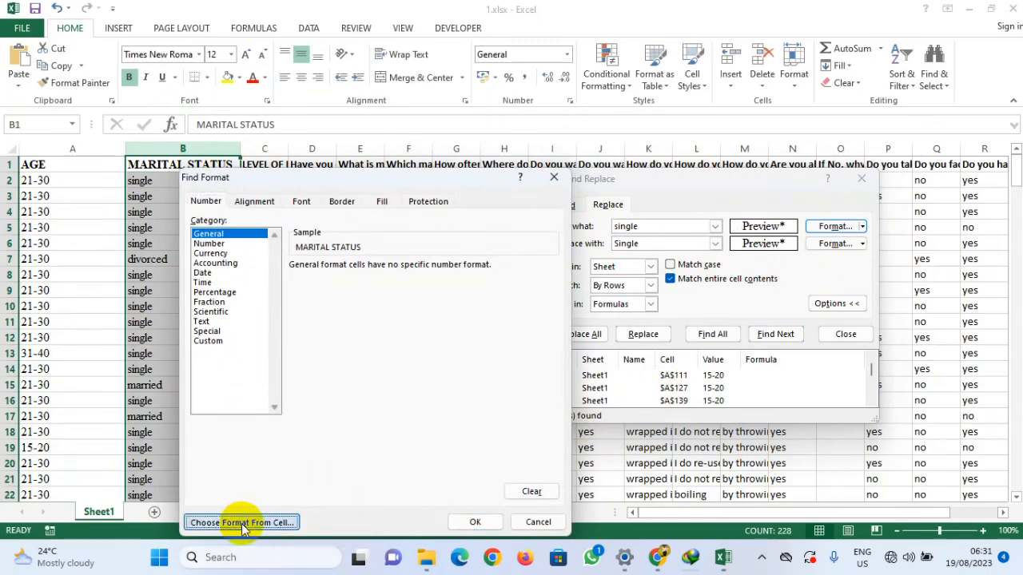
click(183, 162)
click(835, 243)
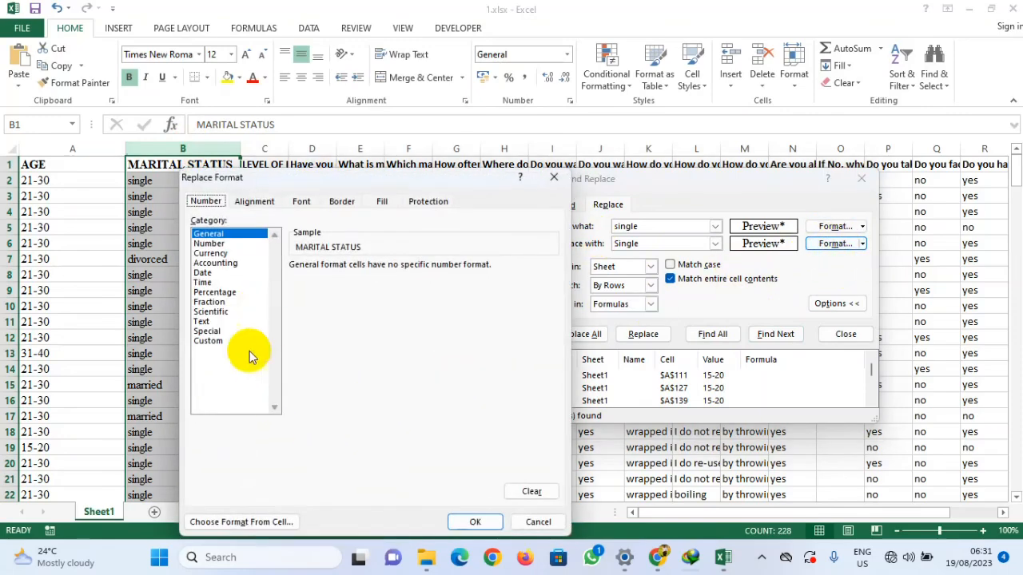
click(249, 516)
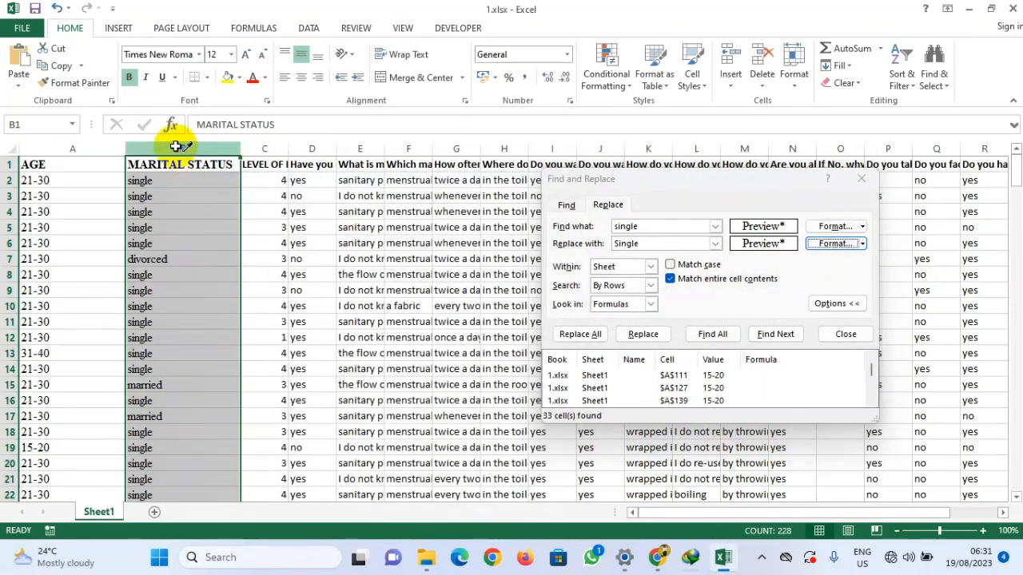
click(179, 159)
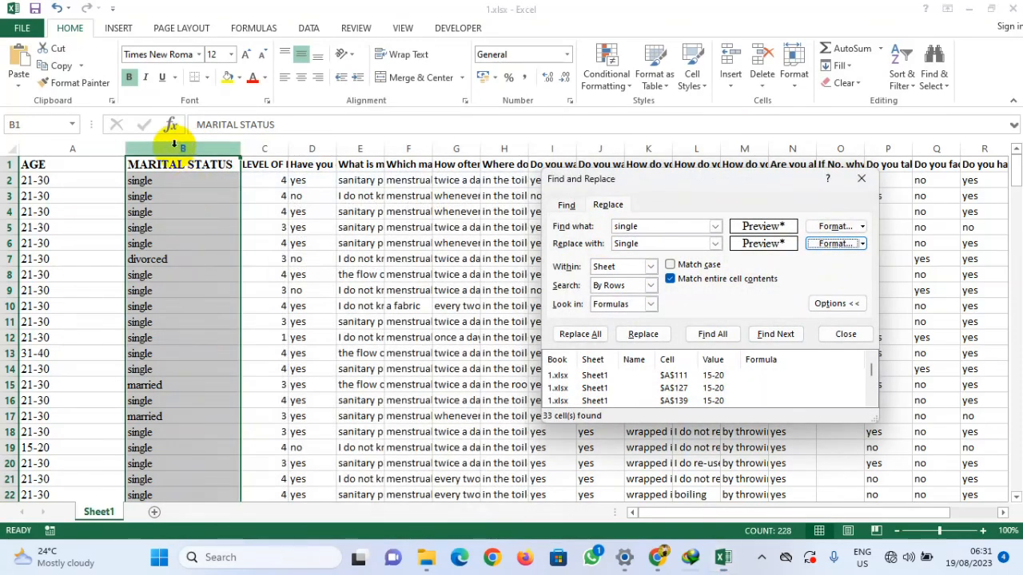
Step: Find all matches, then replace every single entry with Single using those format settings
click(711, 336)
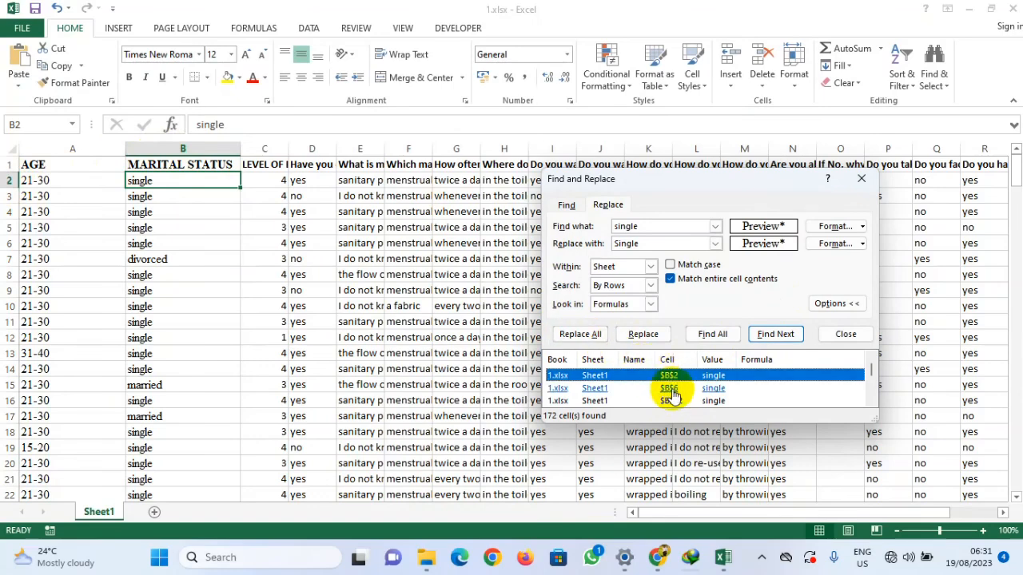
scroll(670, 397, down, 3)
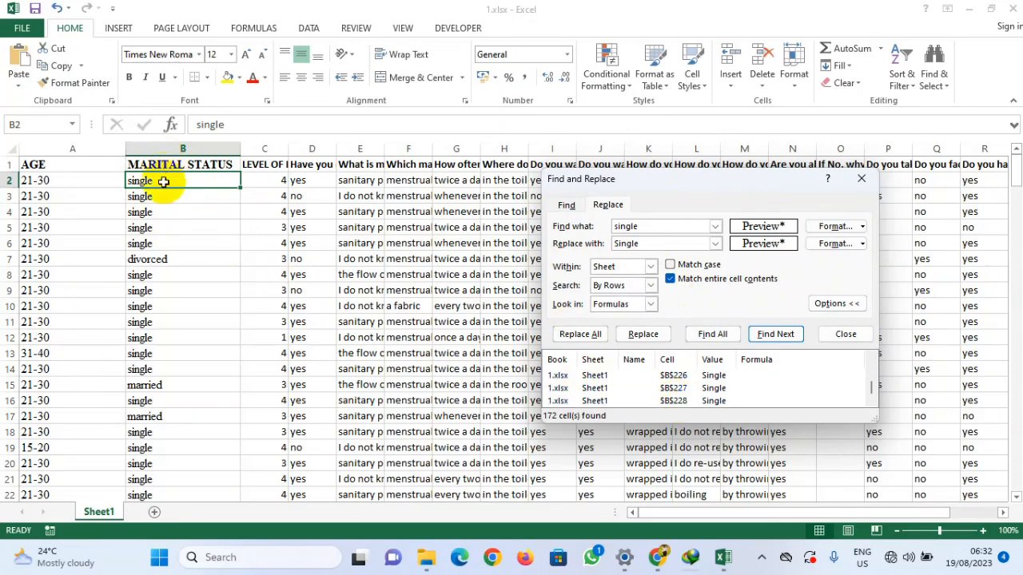
click(576, 335)
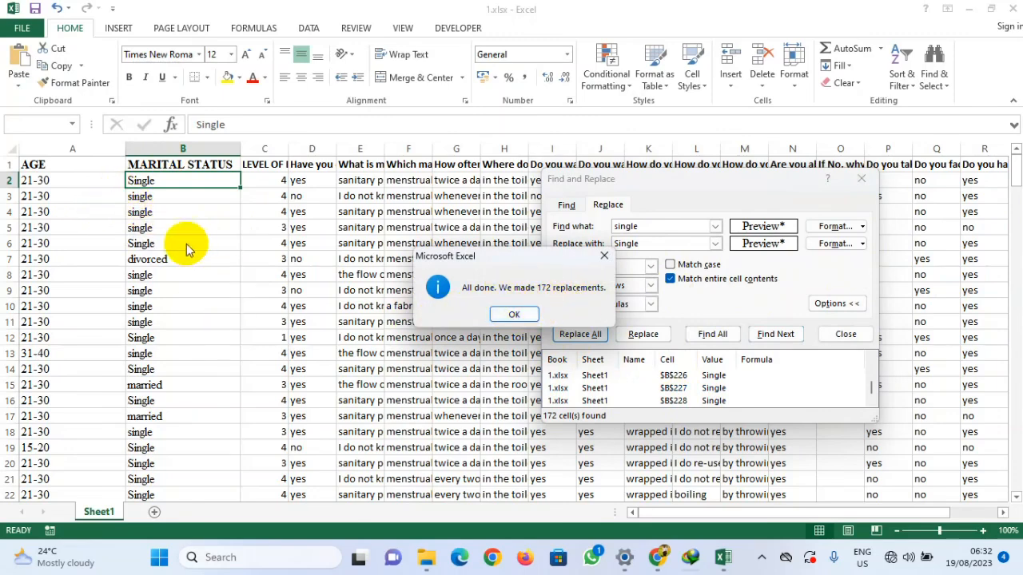
click(519, 316)
Step: Copy 'single' from cell B3 into the search text, select the MARITAL STATUS column and replace all remaining matches with Single
click(147, 200)
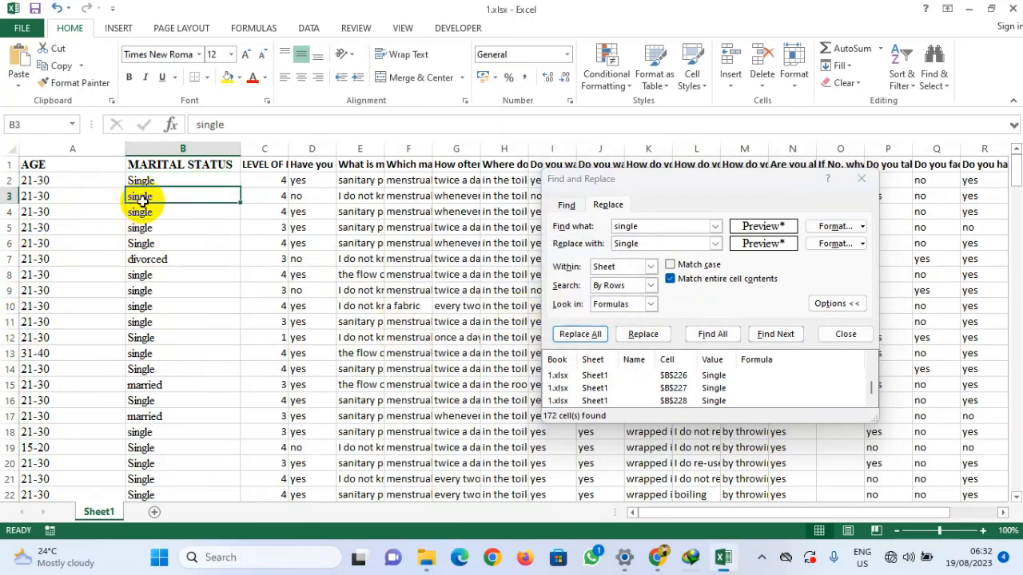
double_click(204, 125)
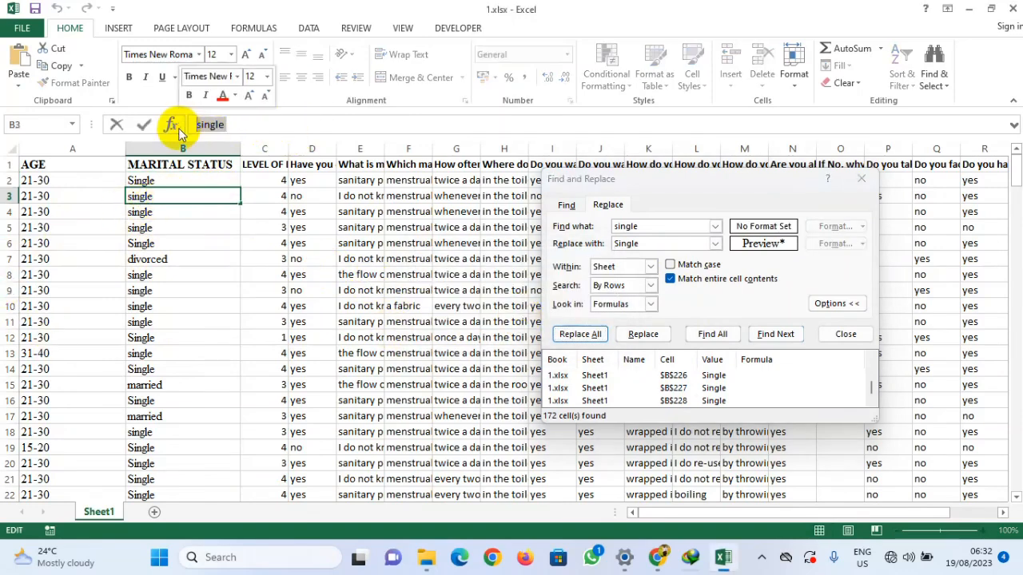
double_click(650, 228)
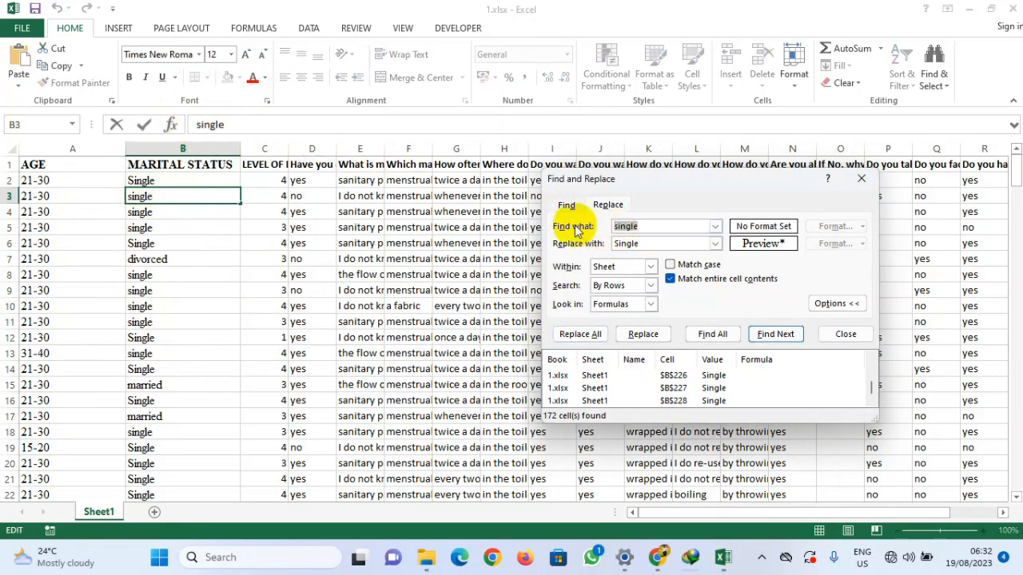
click(637, 245)
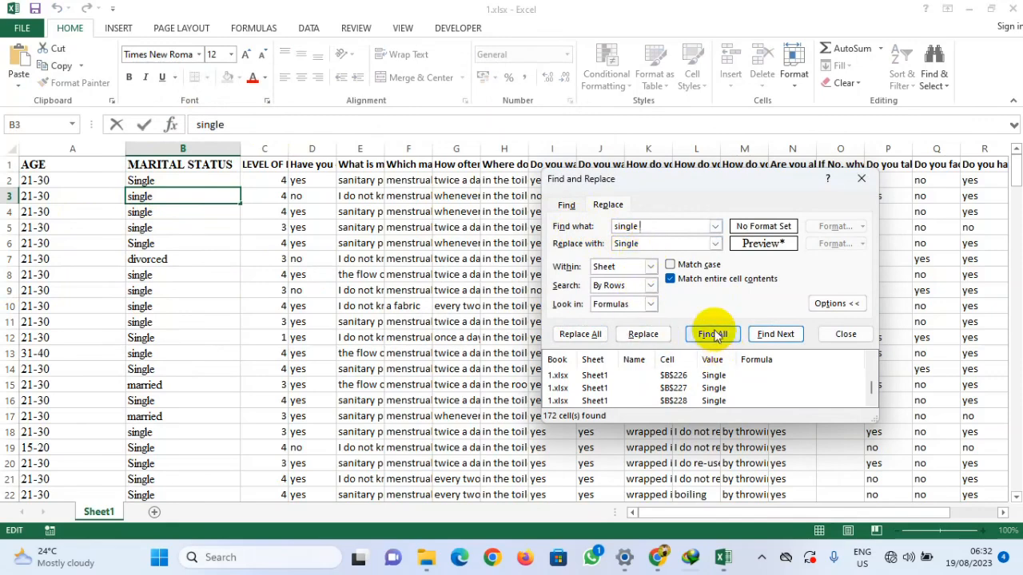
click(188, 149)
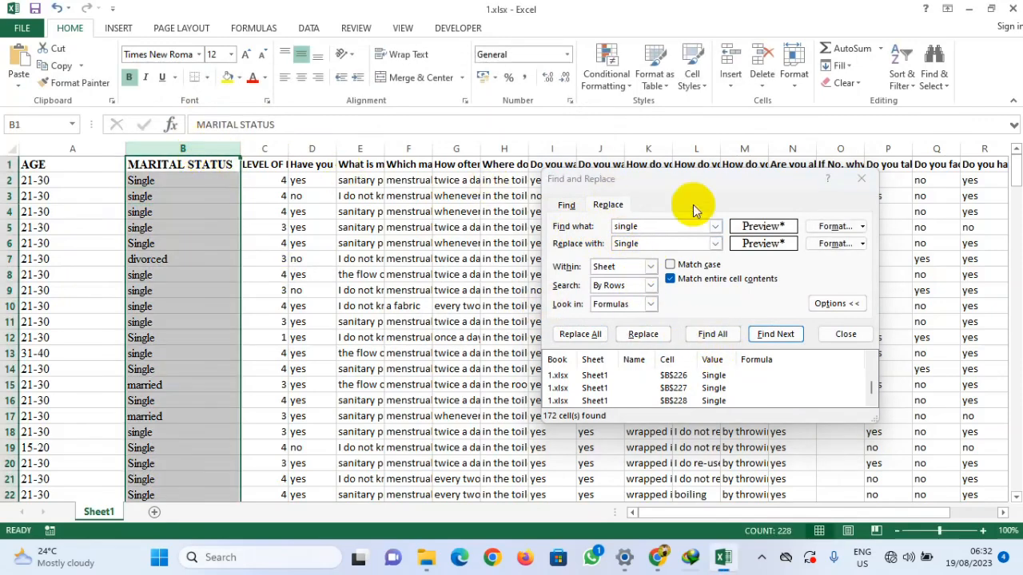
click(713, 334)
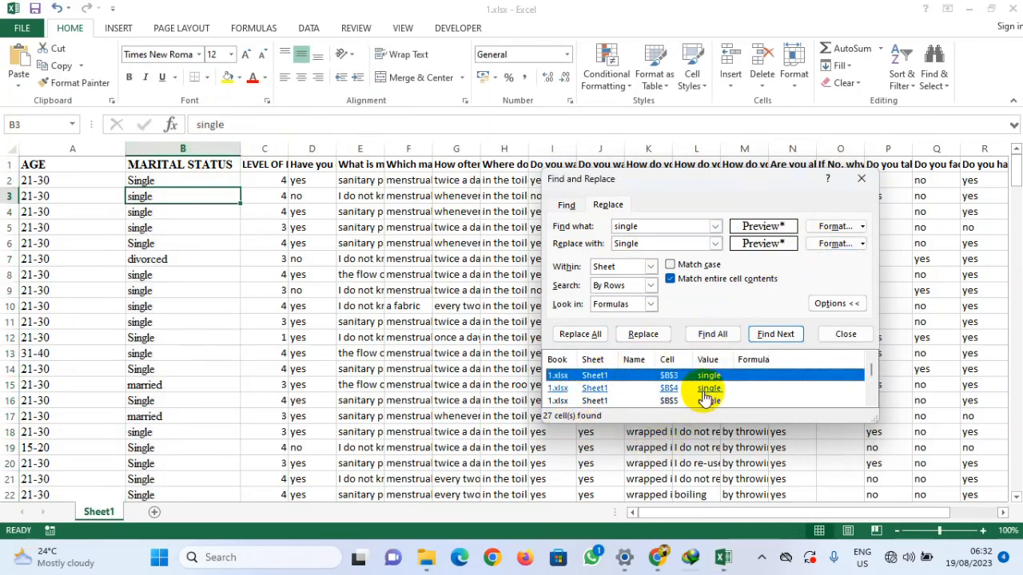
click(580, 336)
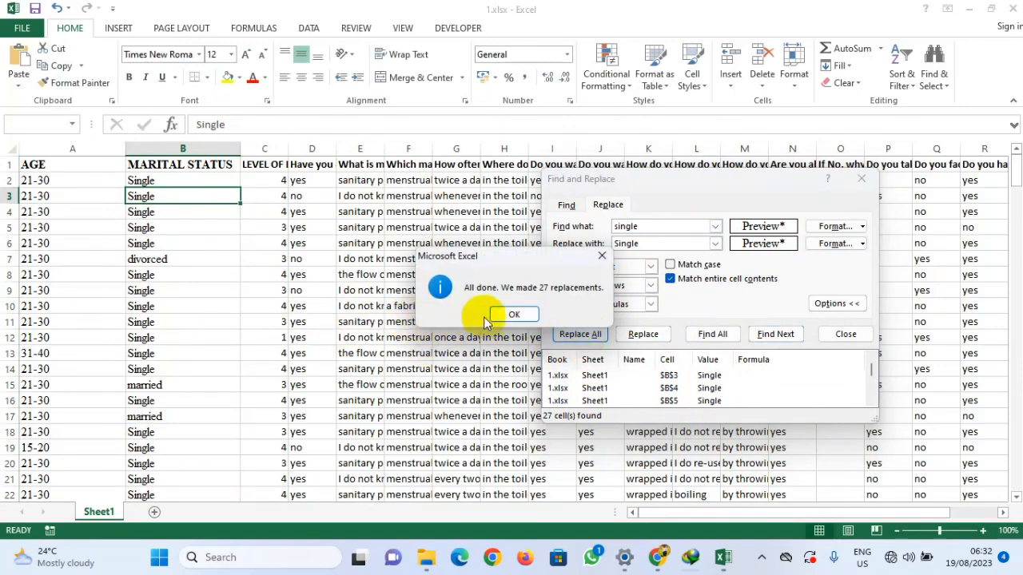
click(510, 315)
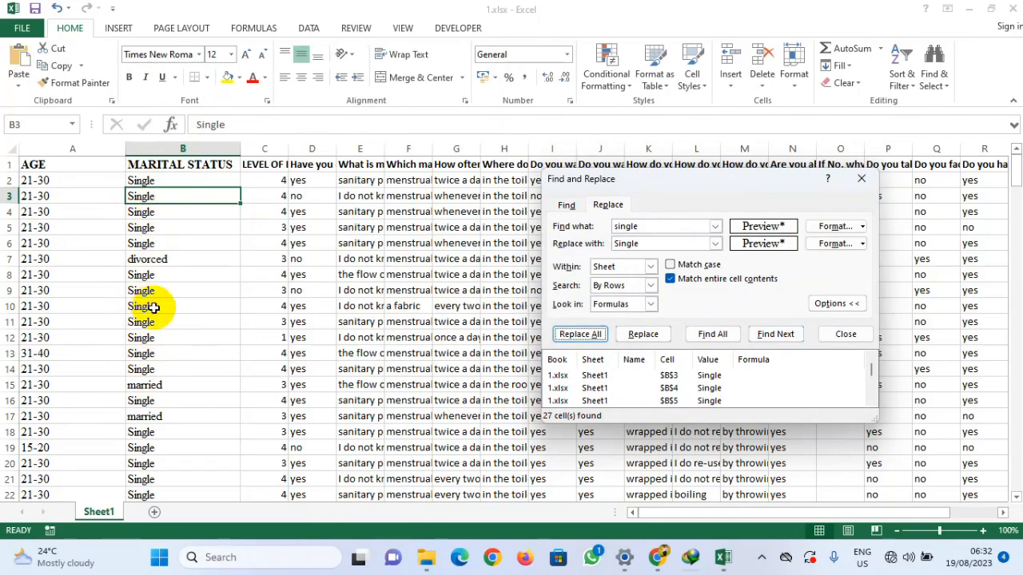
Step: Copy 'married' from cell B15 as the search text and begin editing the replacement text
scroll(153, 308, down, 3)
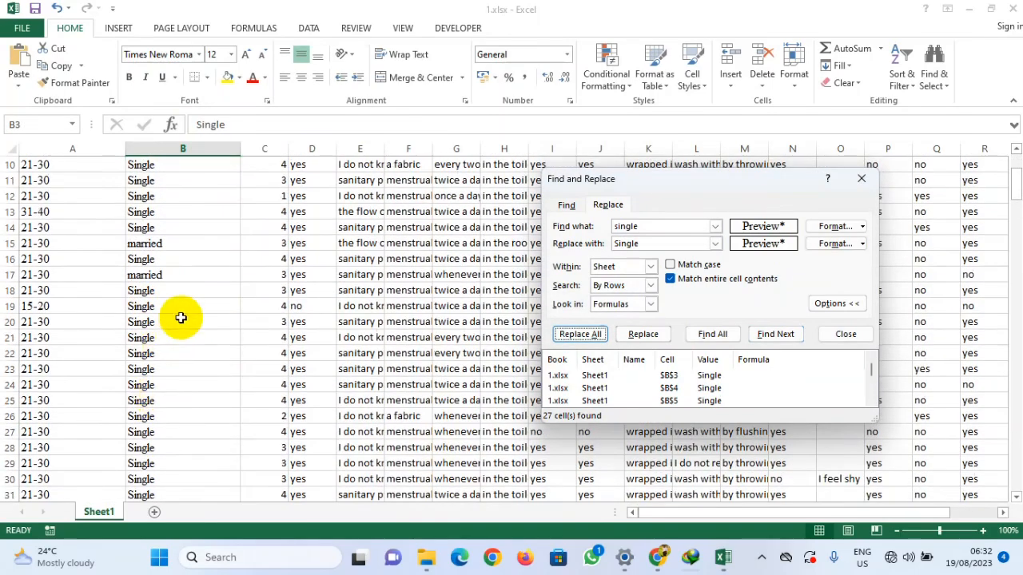
scroll(167, 310, down, 6)
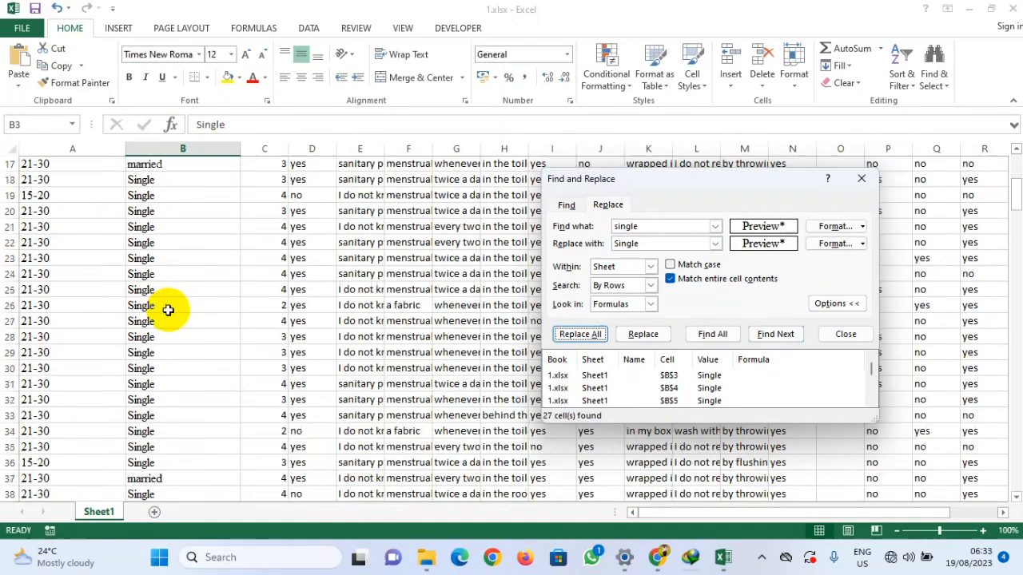
scroll(168, 310, down, 11)
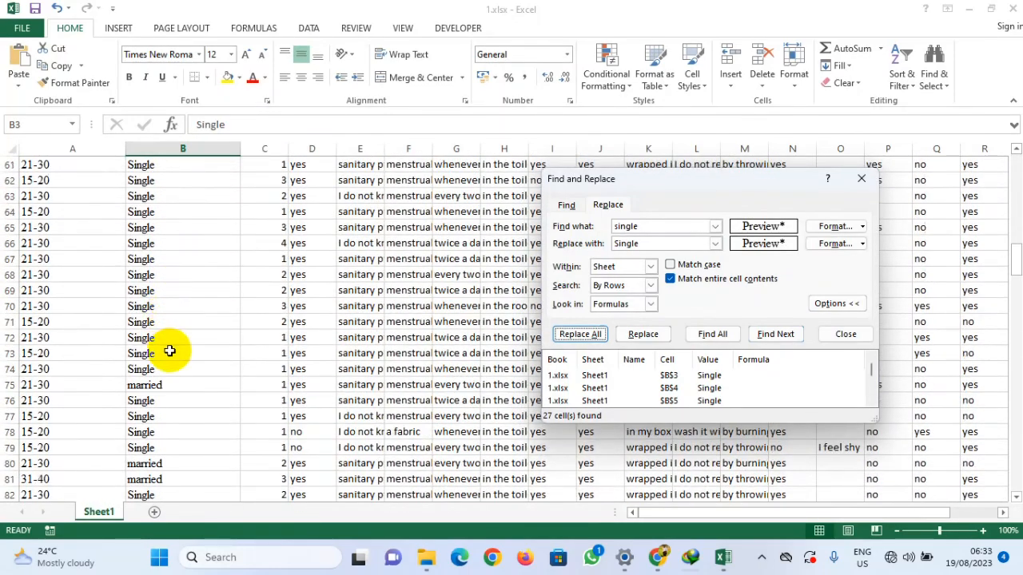
scroll(170, 350, up, 20)
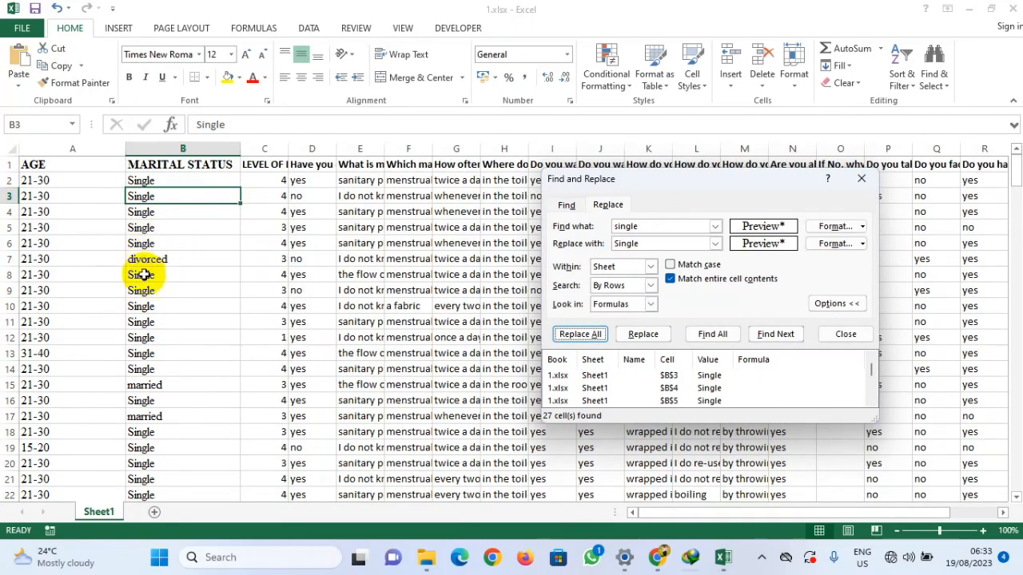
click(144, 384)
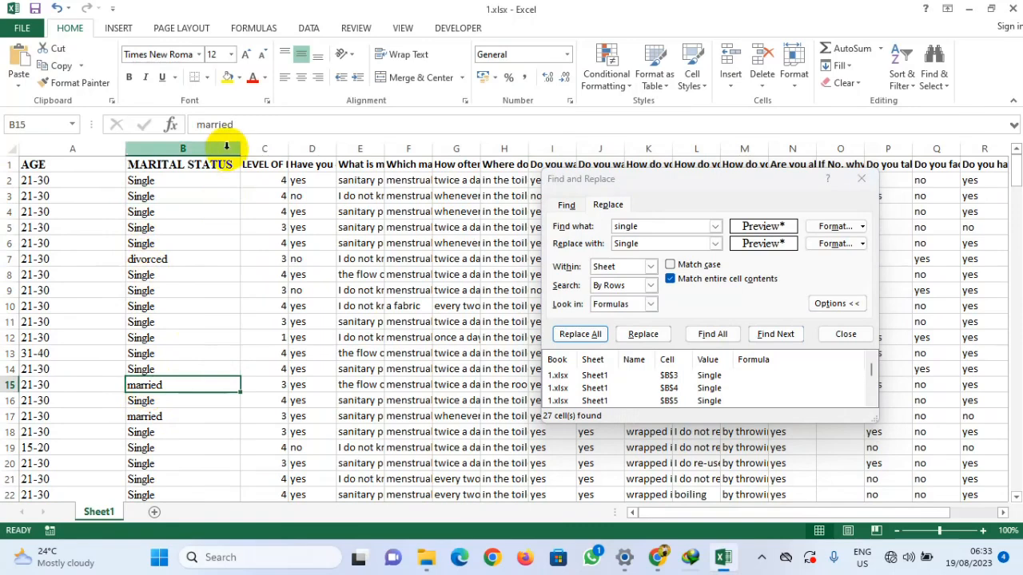
double_click(209, 124)
key(ctrl+c)
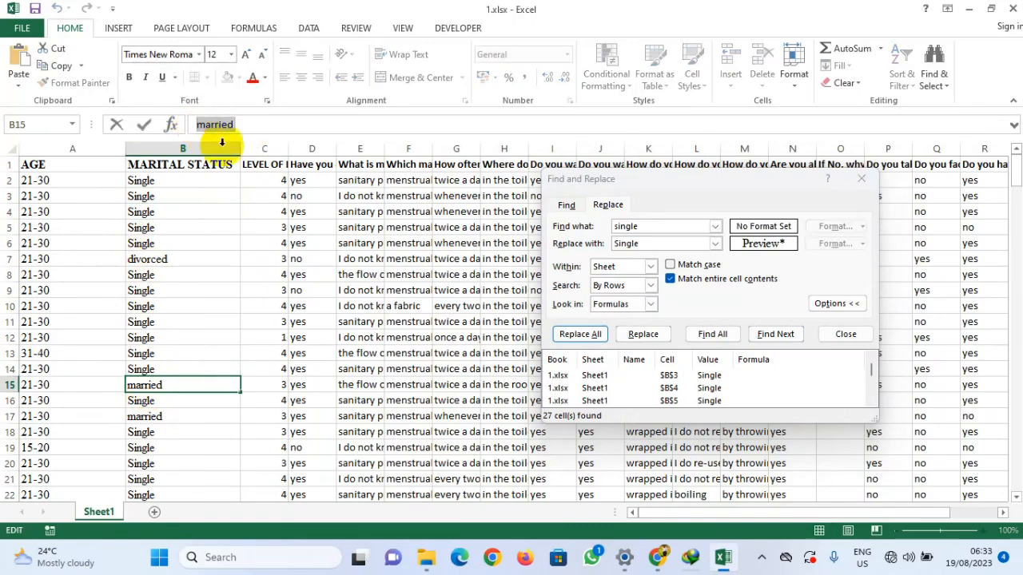
click(607, 227)
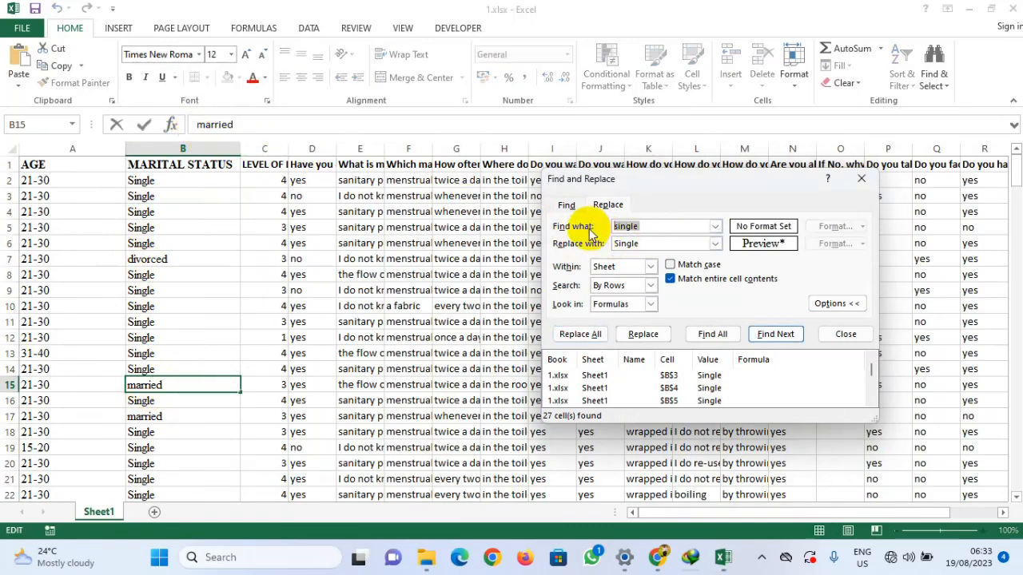
key(ctrl+v)
drag(642, 244, 599, 246)
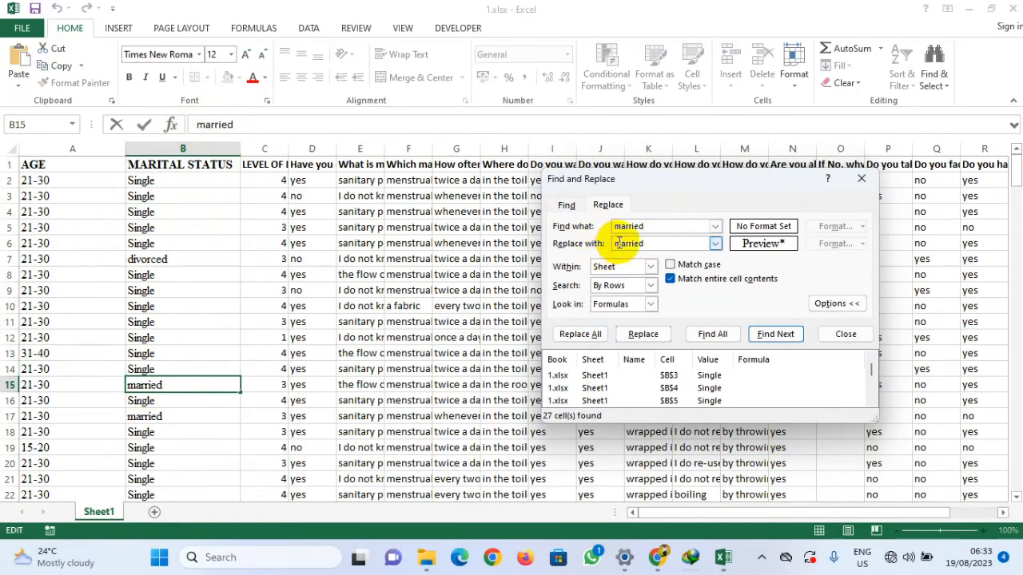
click(619, 243)
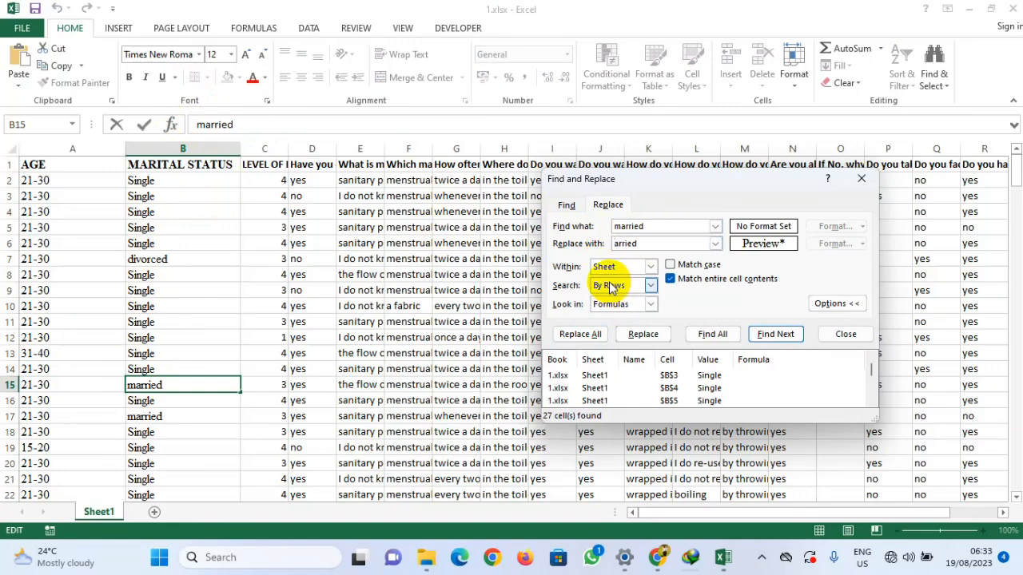
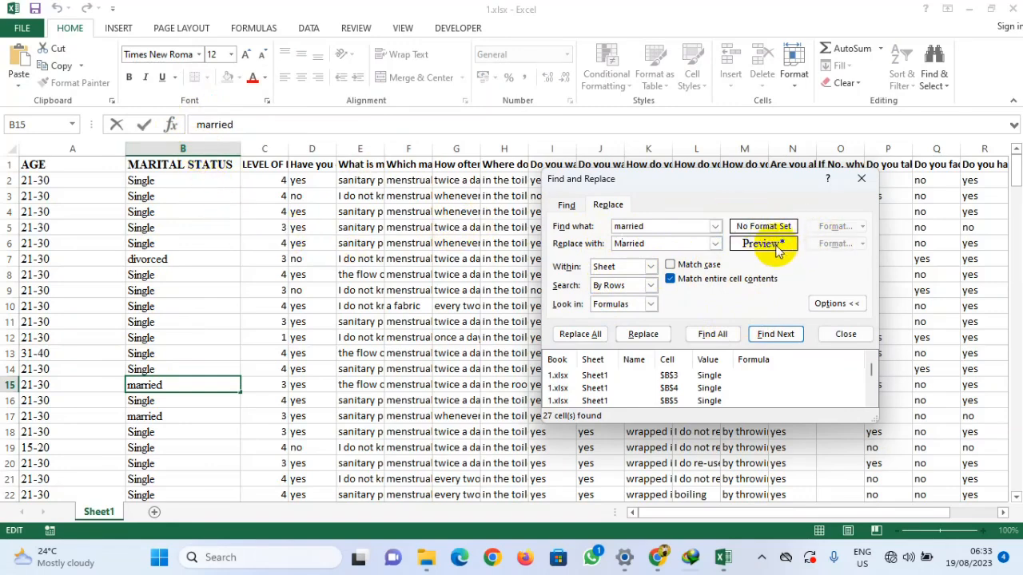
Step: Select the MARITAL STATUS column and set both the search and replacement formats from its heading cell
click(164, 148)
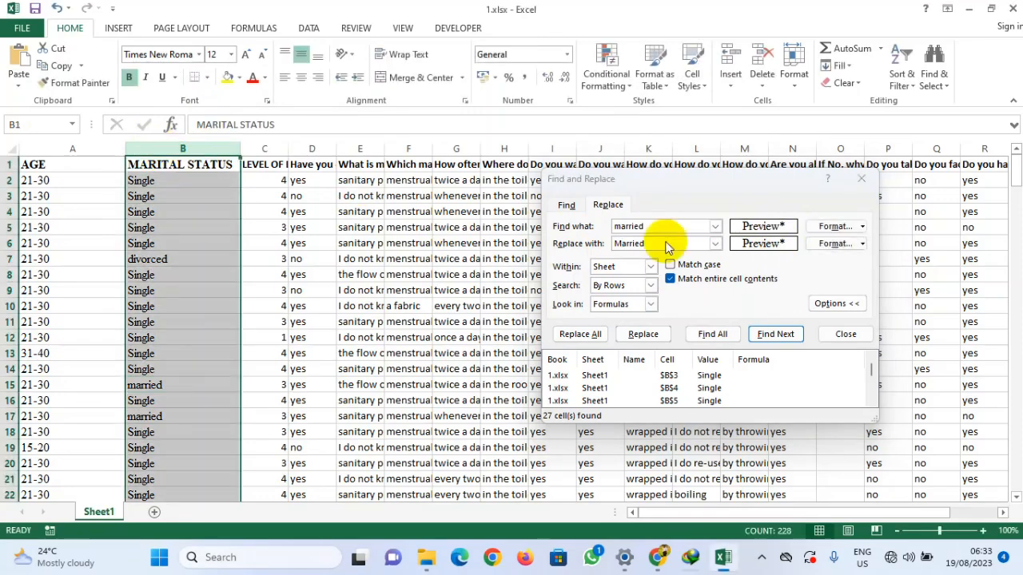
click(835, 226)
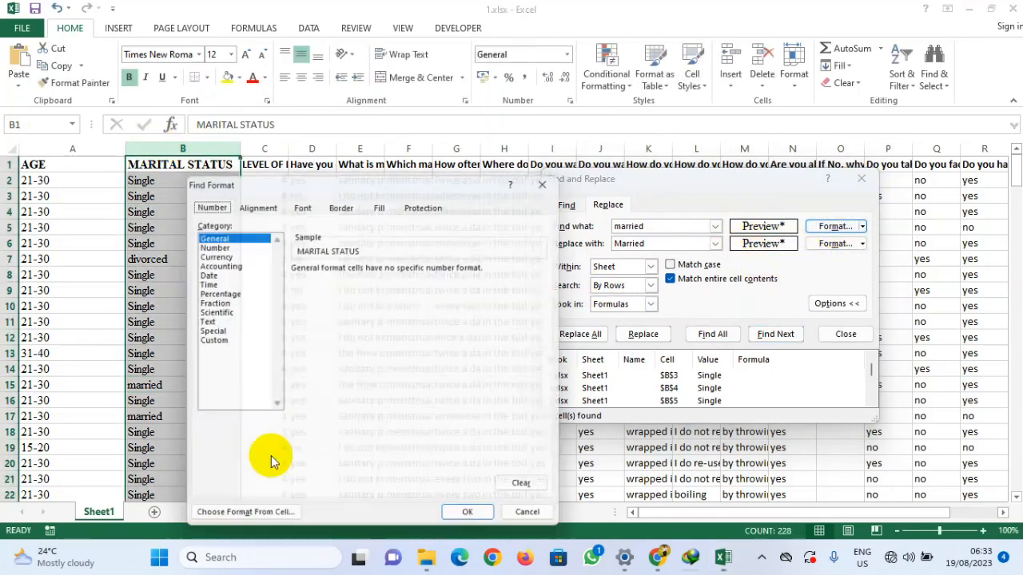
click(200, 525)
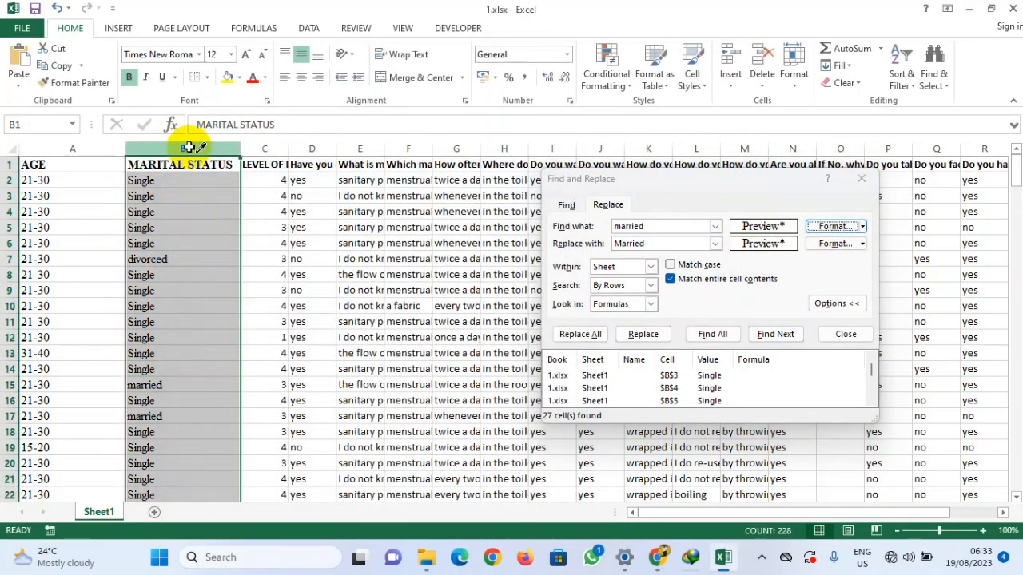
click(186, 144)
click(835, 243)
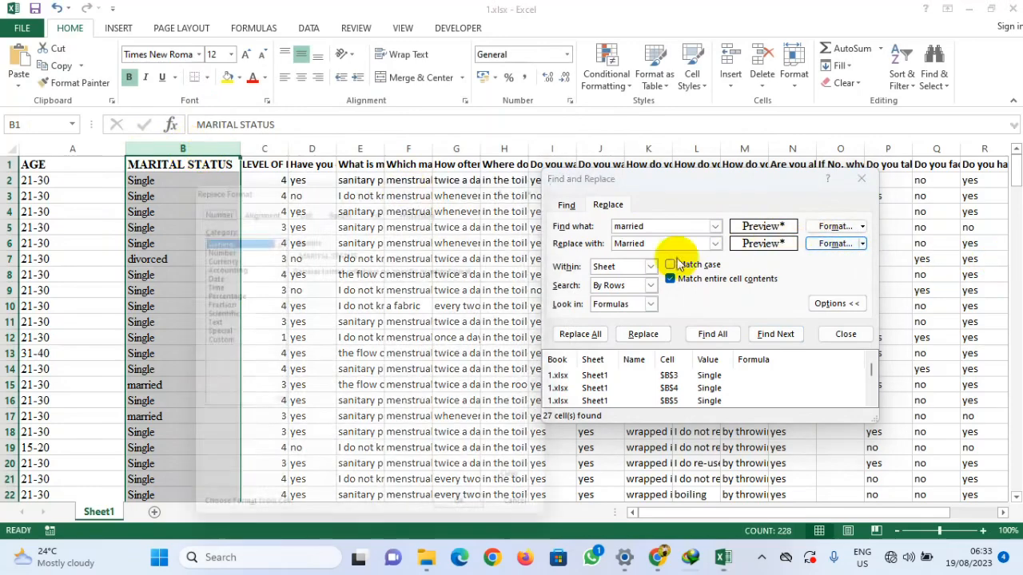
click(258, 520)
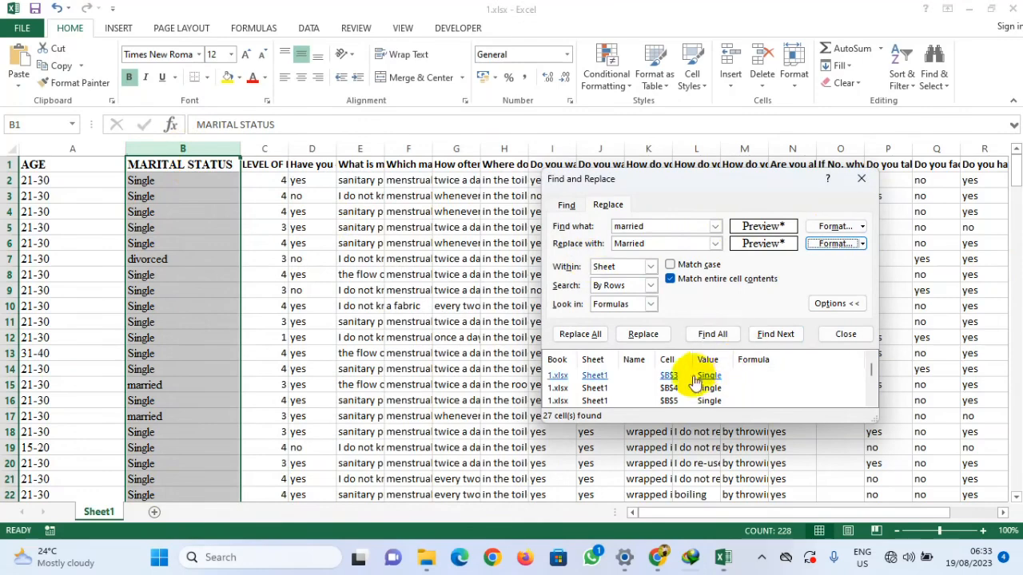
Step: Find all matches, then replace every married entry with Married using those format settings
click(712, 335)
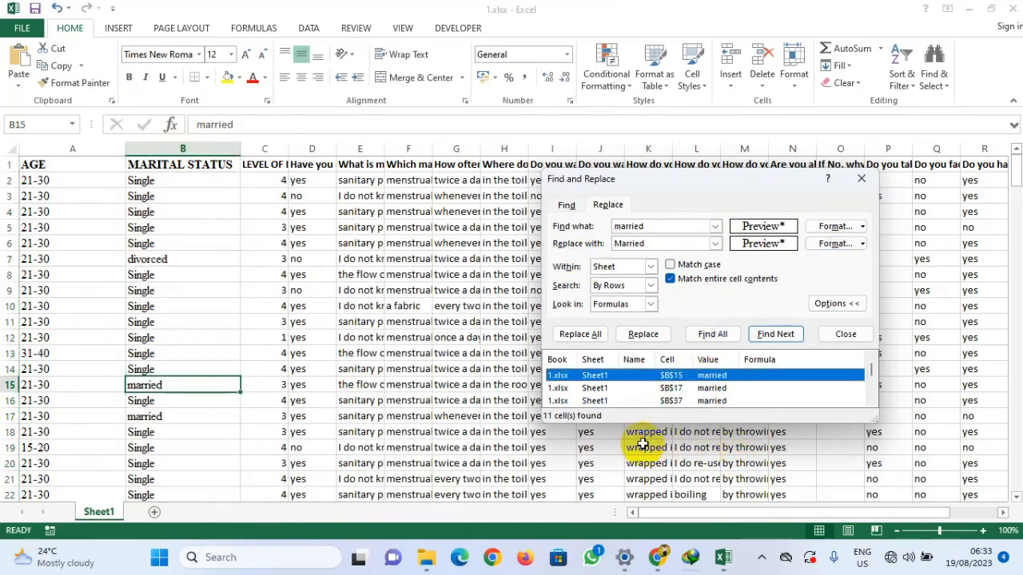
scroll(671, 391, down, 3)
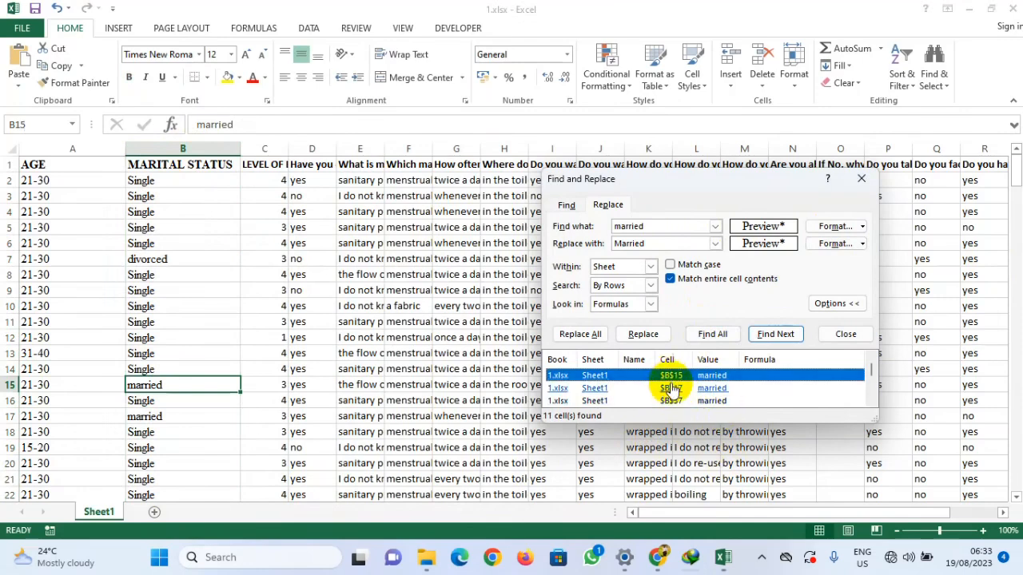
scroll(671, 389, up, 3)
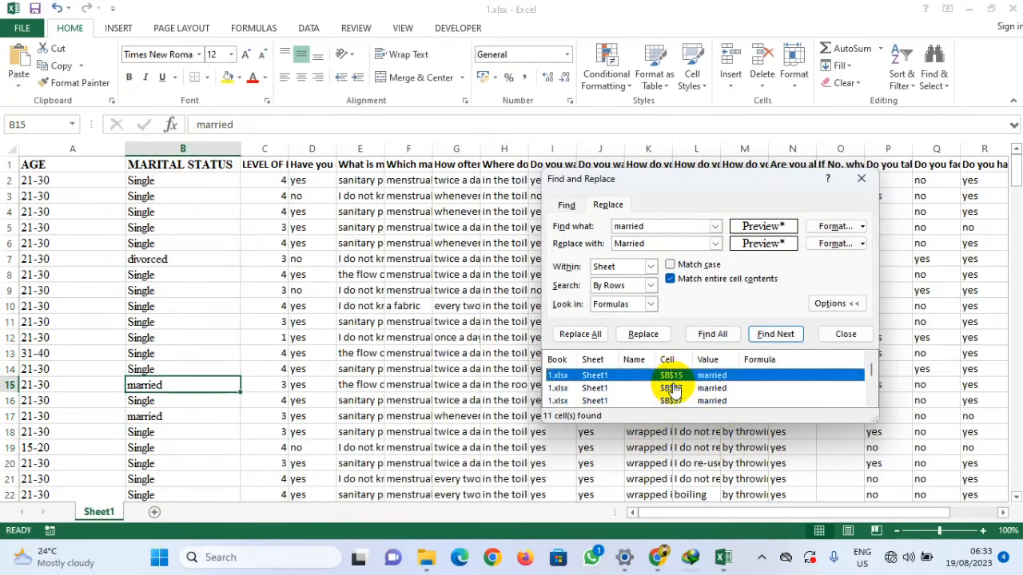
click(581, 336)
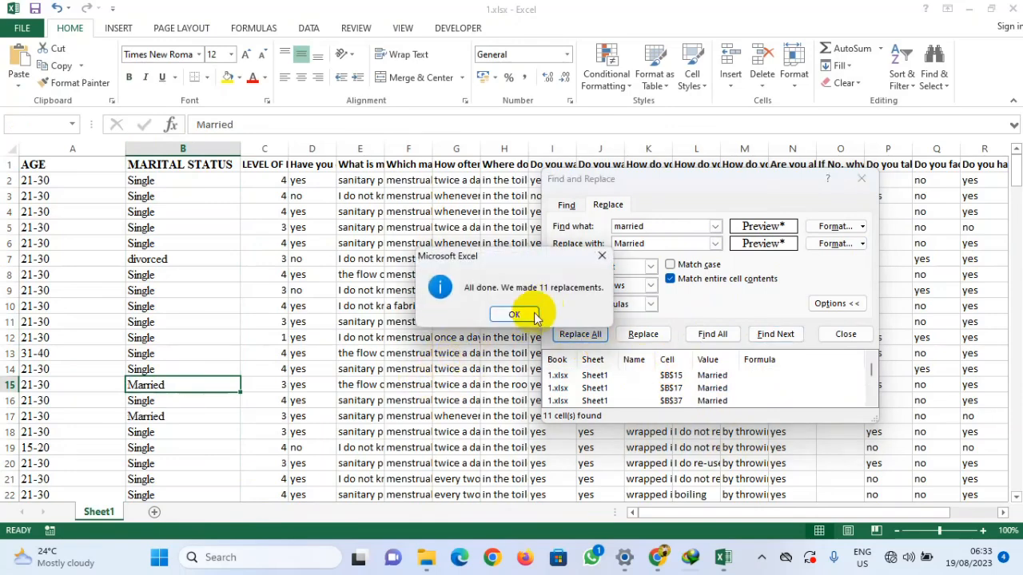
click(516, 315)
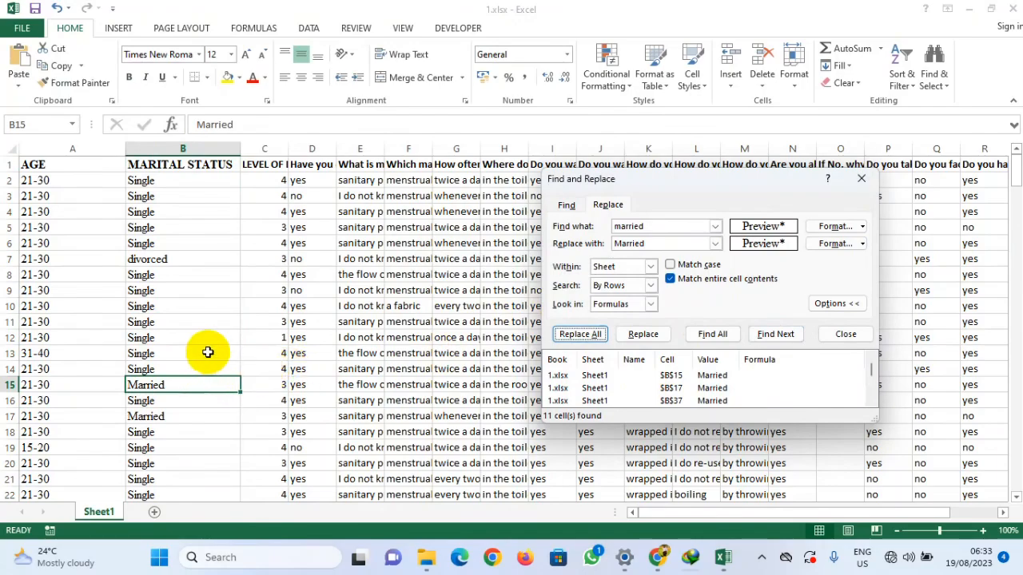
Step: Copy 'married' from cell B39 into the search text, select the MARITAL STATUS column and replace all remaining matches with Married
scroll(188, 350, down, 8)
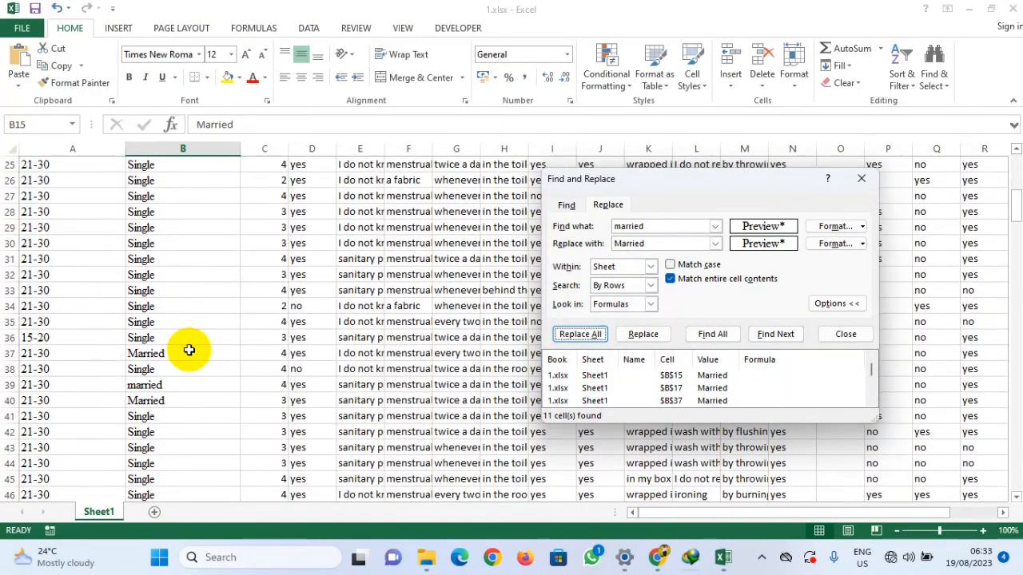
click(157, 392)
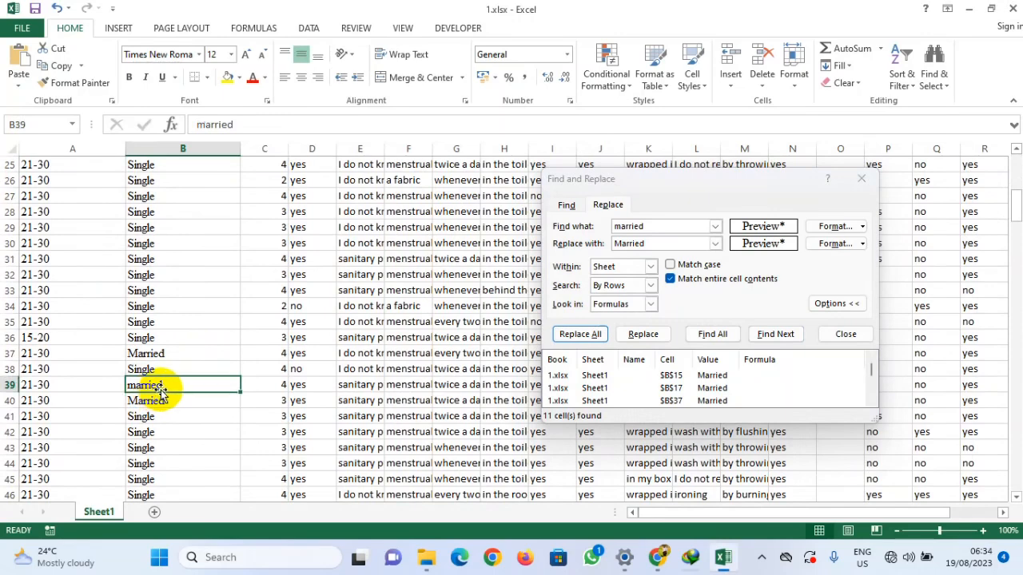
drag(260, 132, 171, 133)
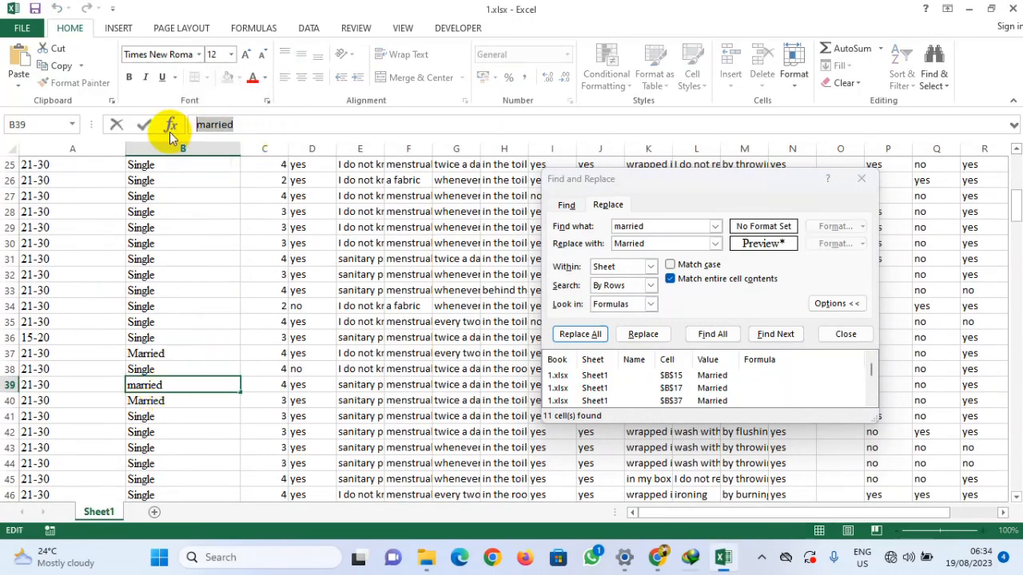
drag(680, 223, 606, 226)
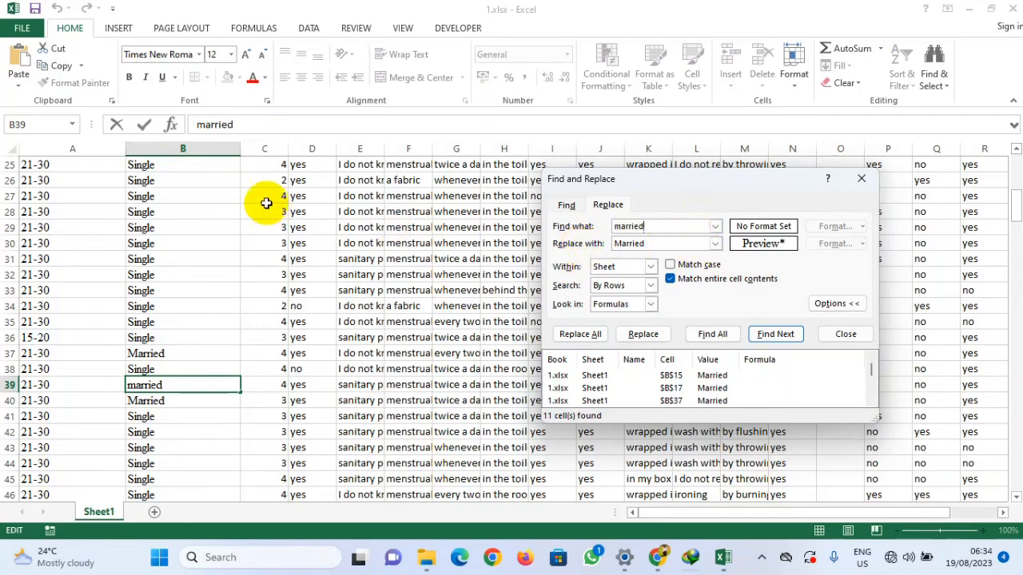
click(192, 148)
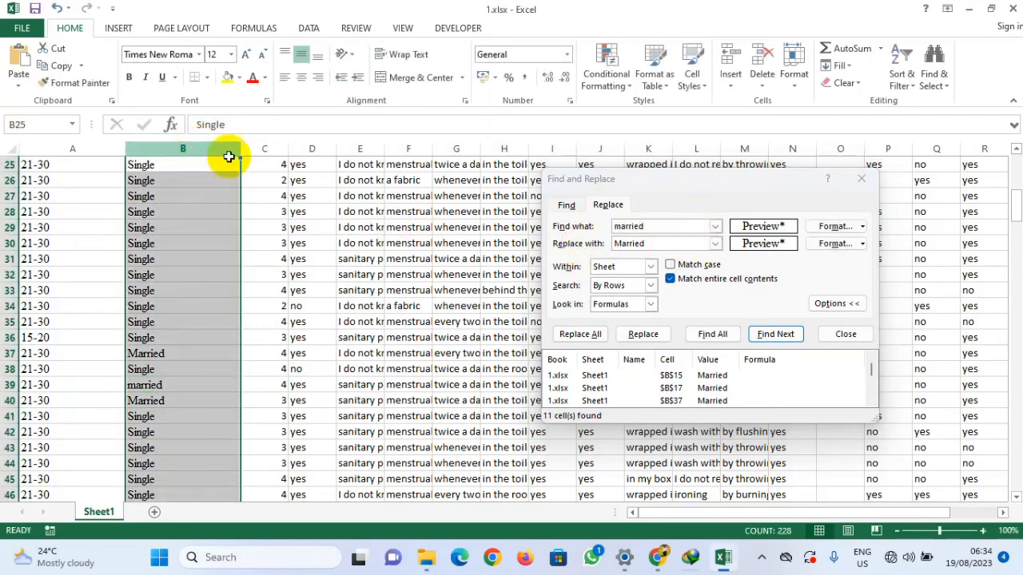
click(713, 336)
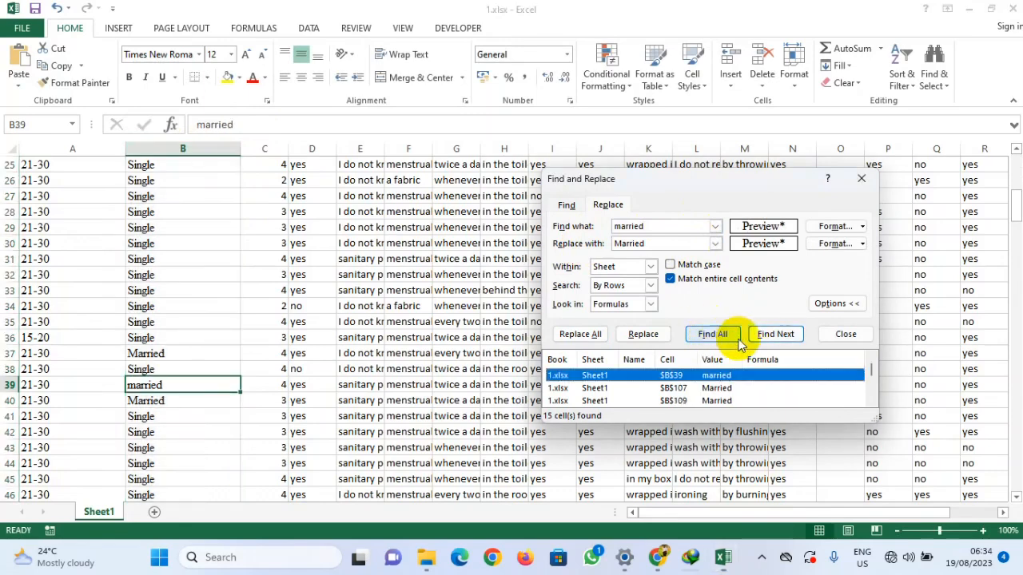
scroll(704, 391, down, 4)
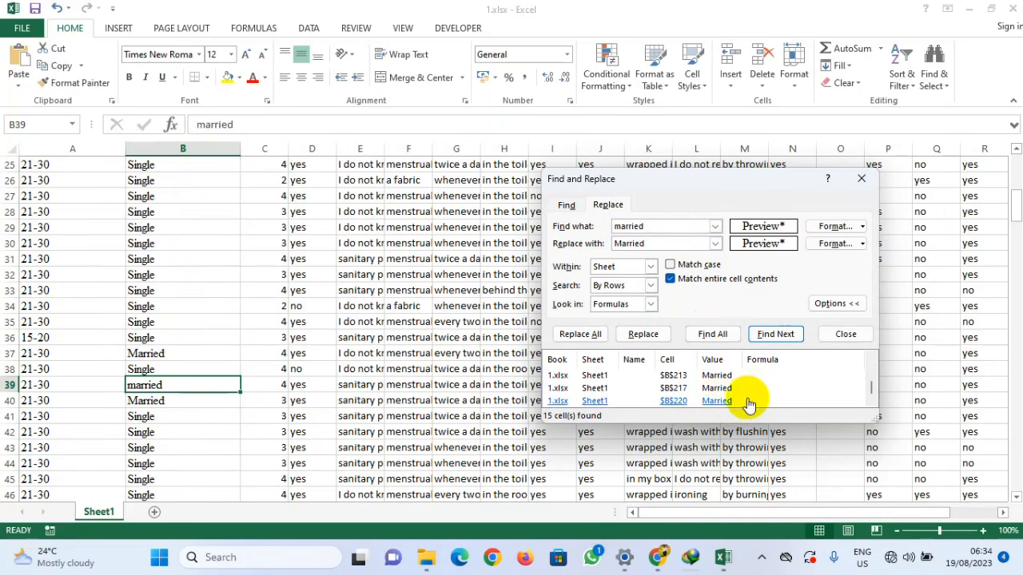
scroll(741, 394, up, 1)
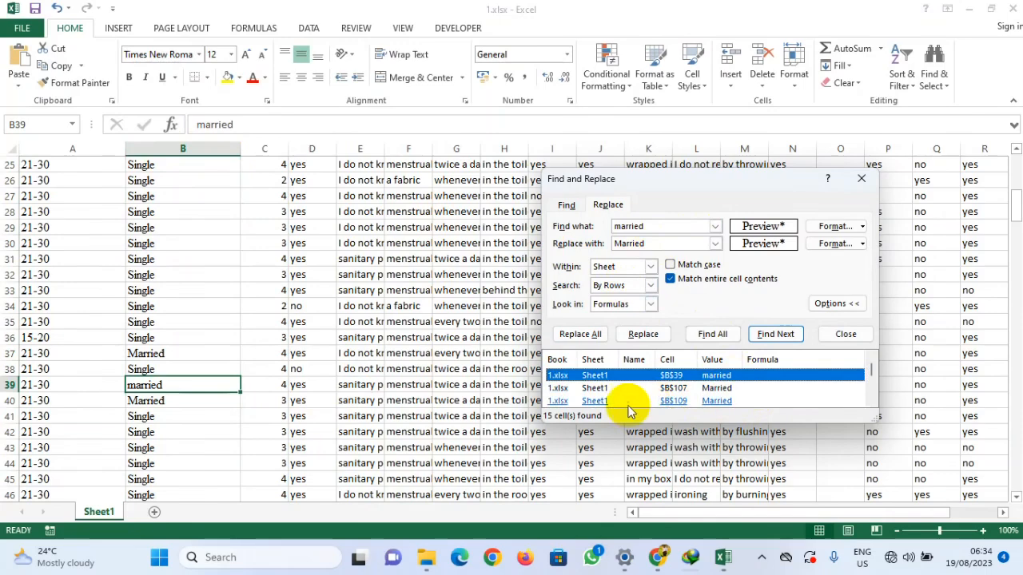
click(581, 334)
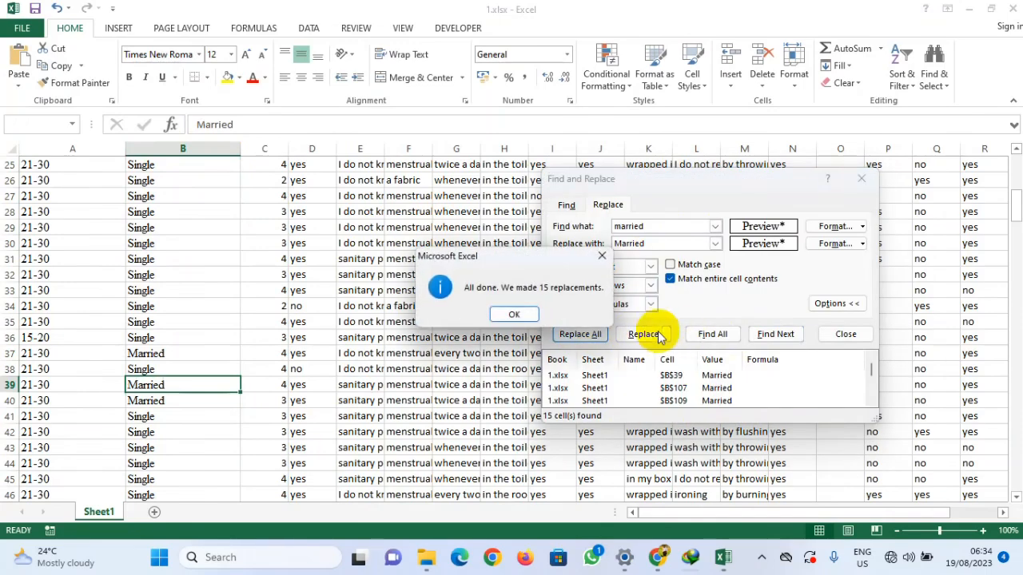
click(514, 317)
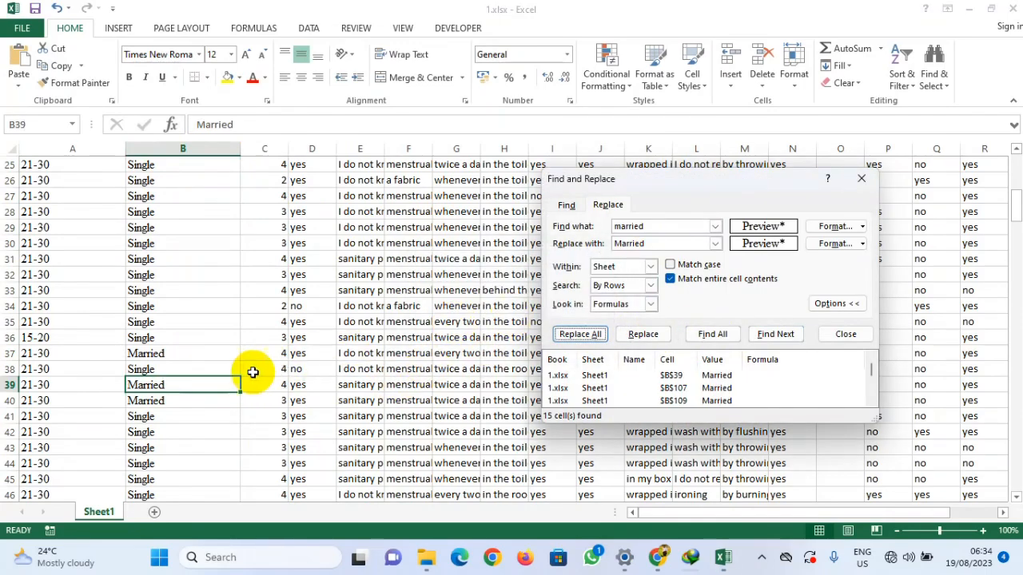
Step: Scroll through the MARITAL STATUS column to review the standardised marital status entries
scroll(205, 365, up, 8)
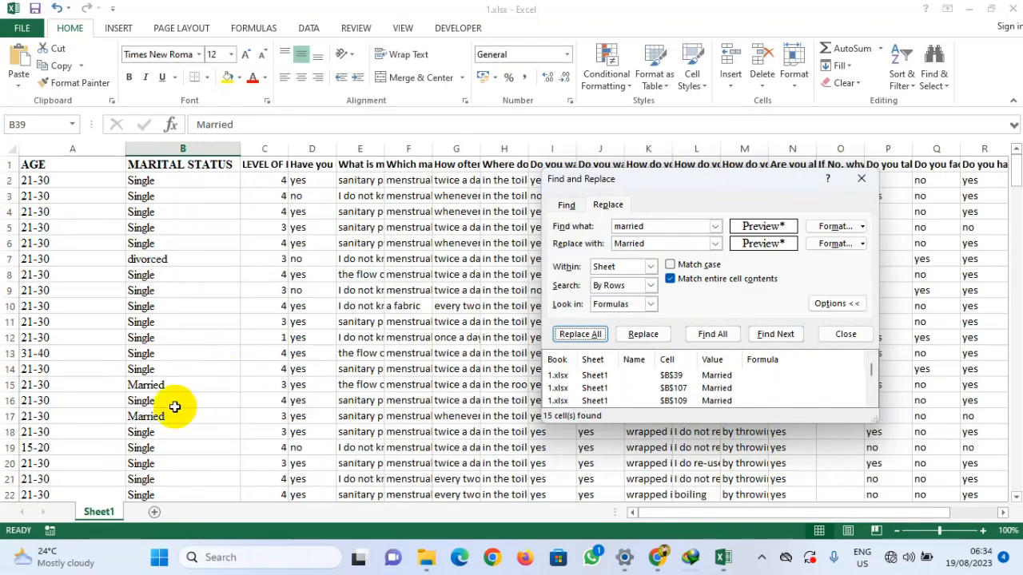
scroll(176, 317, down, 15)
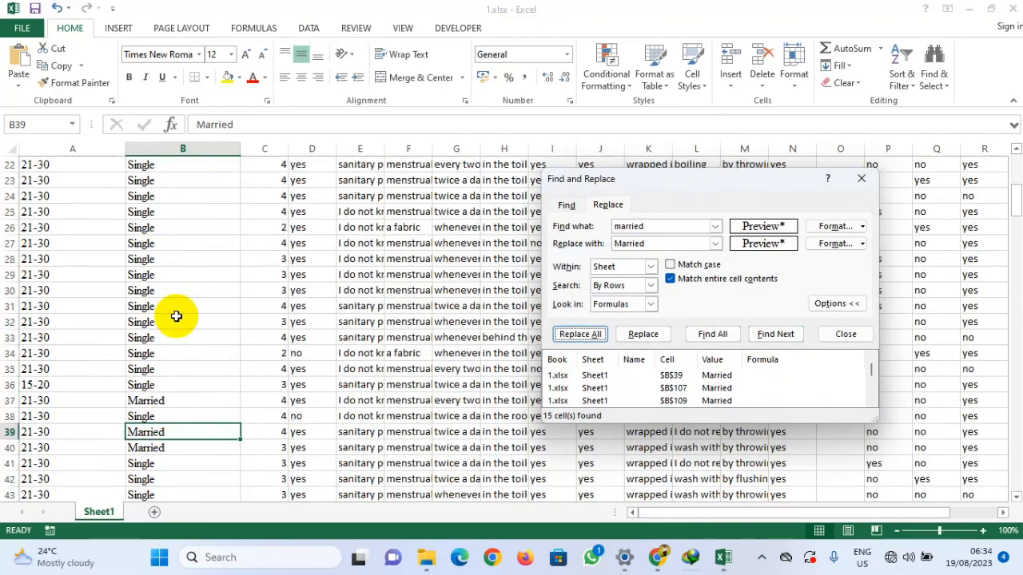
scroll(187, 337, down, 8)
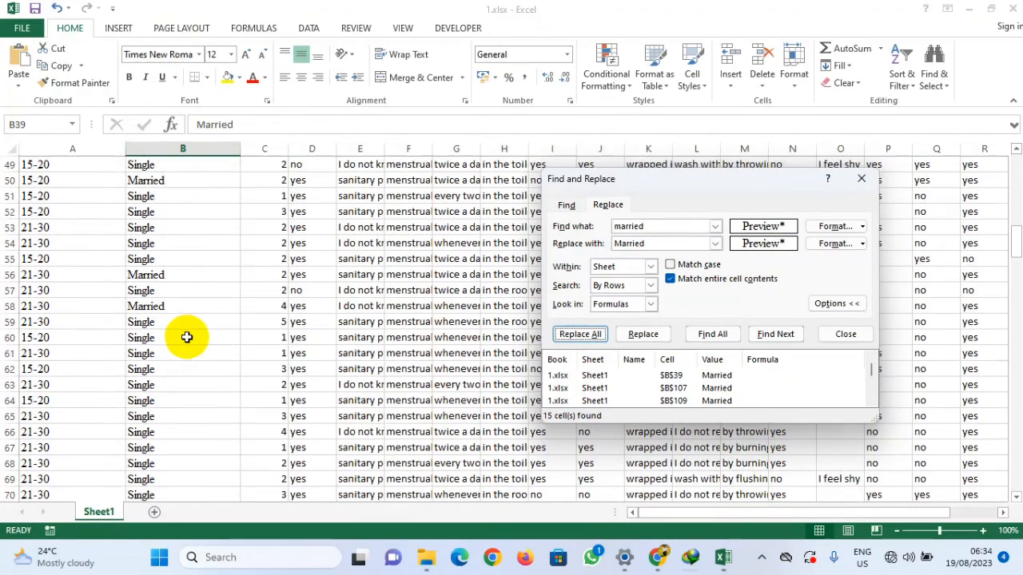
scroll(186, 337, down, 1)
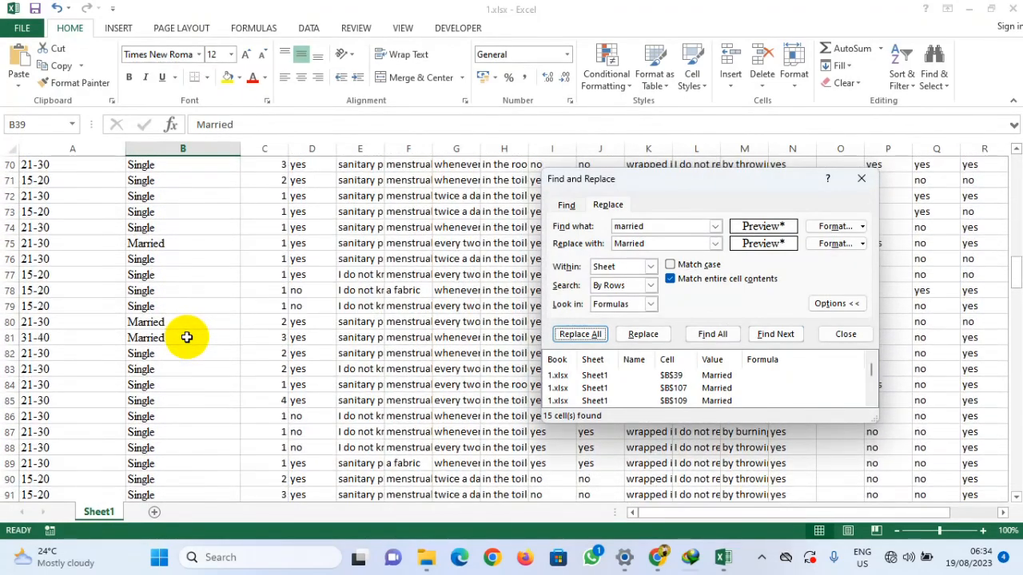
scroll(186, 337, down, 7)
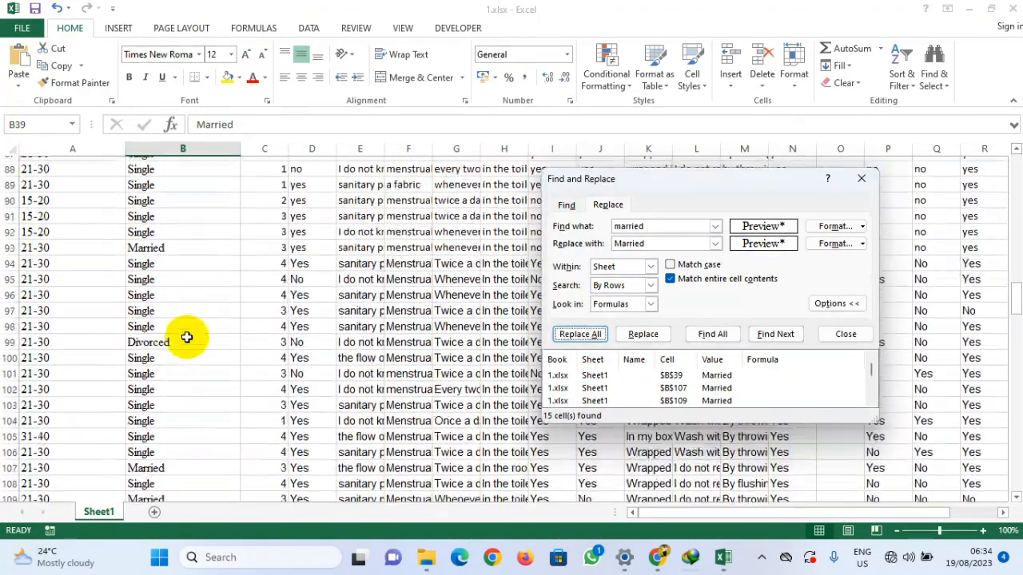
scroll(186, 337, down, 7)
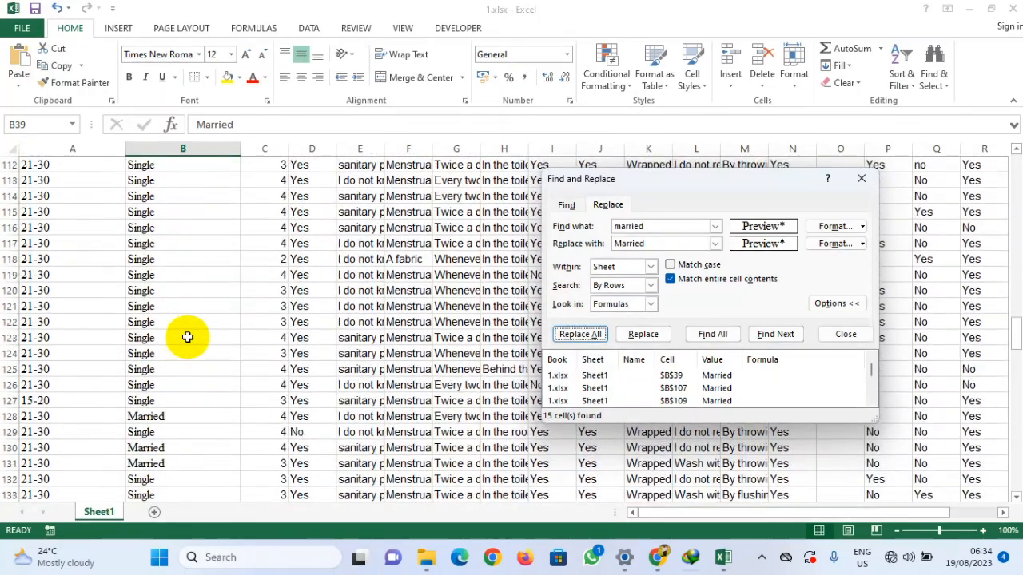
scroll(187, 337, down, 4)
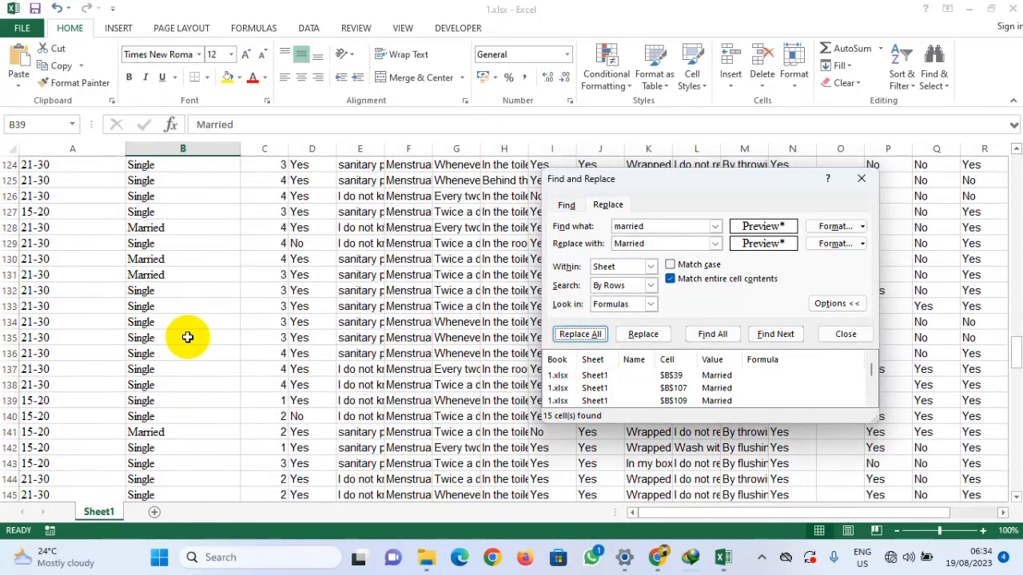
scroll(187, 337, down, 6)
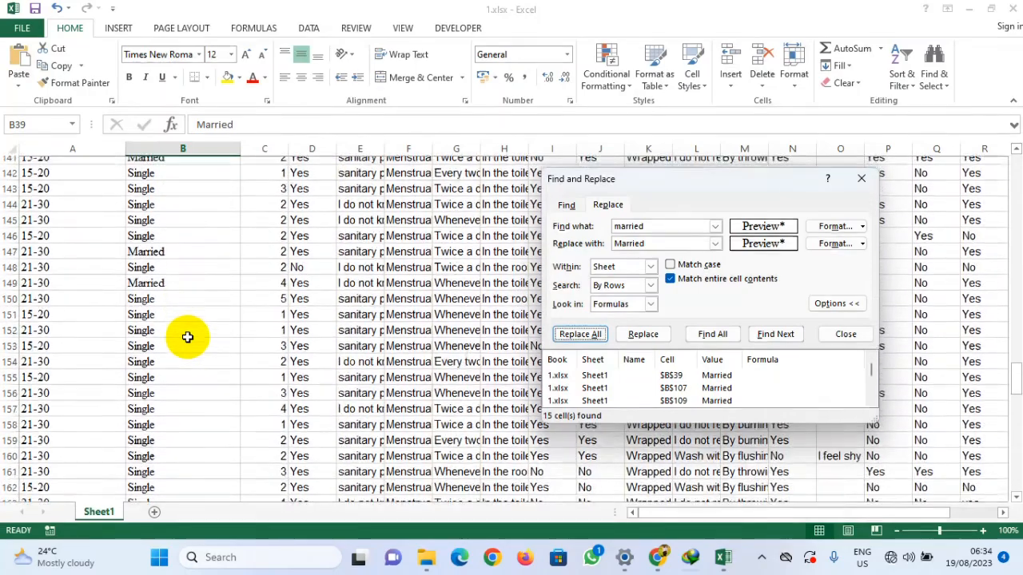
scroll(187, 337, down, 6)
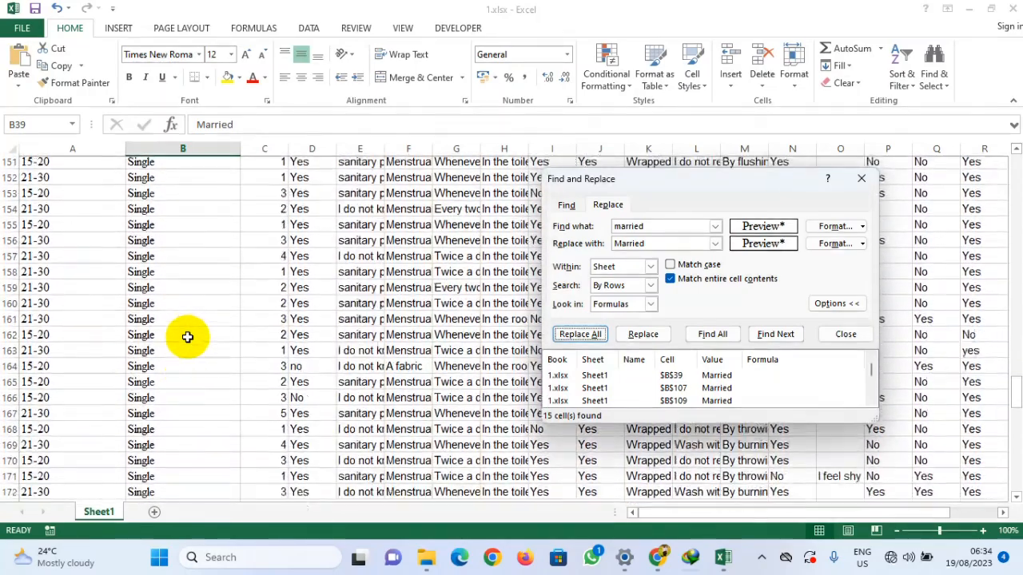
scroll(187, 337, down, 7)
scroll(187, 337, down, 12)
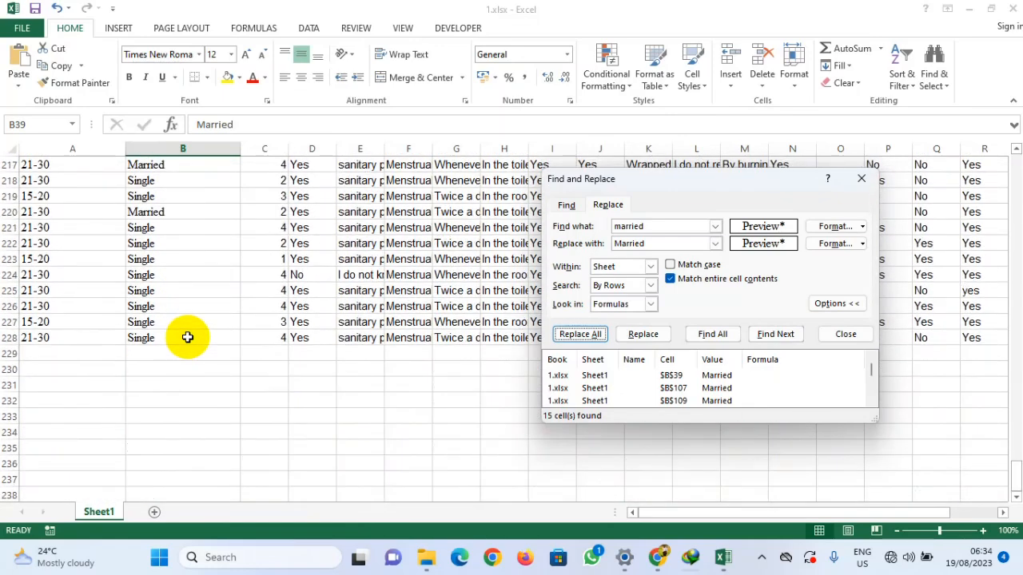
scroll(187, 338, up, 20)
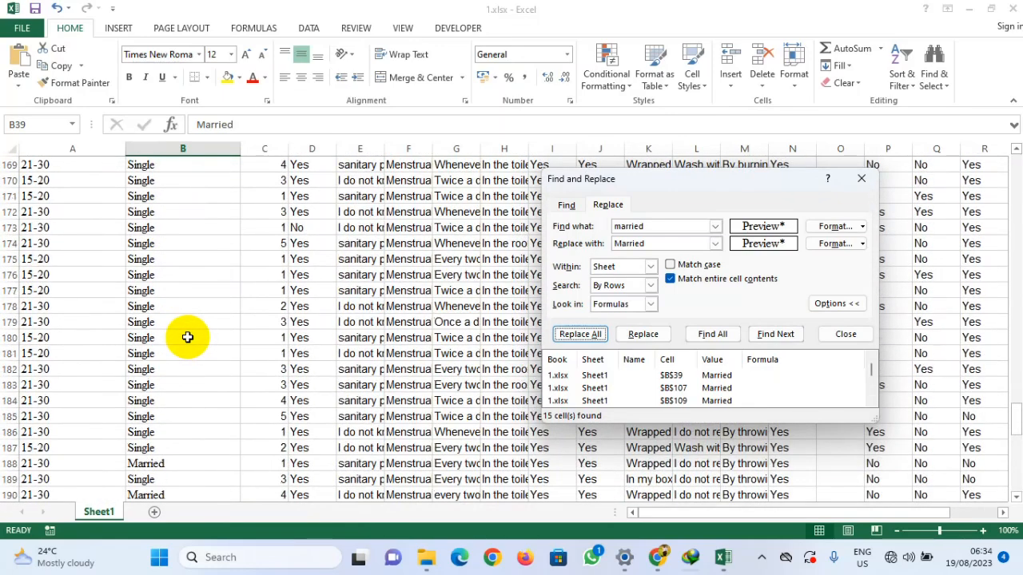
scroll(187, 337, up, 20)
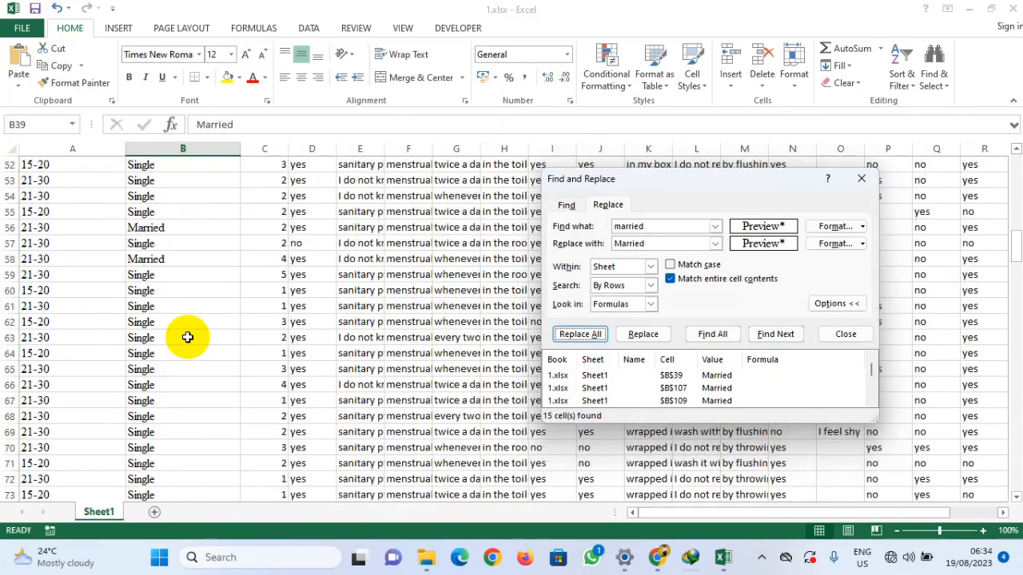
scroll(187, 337, up, 9)
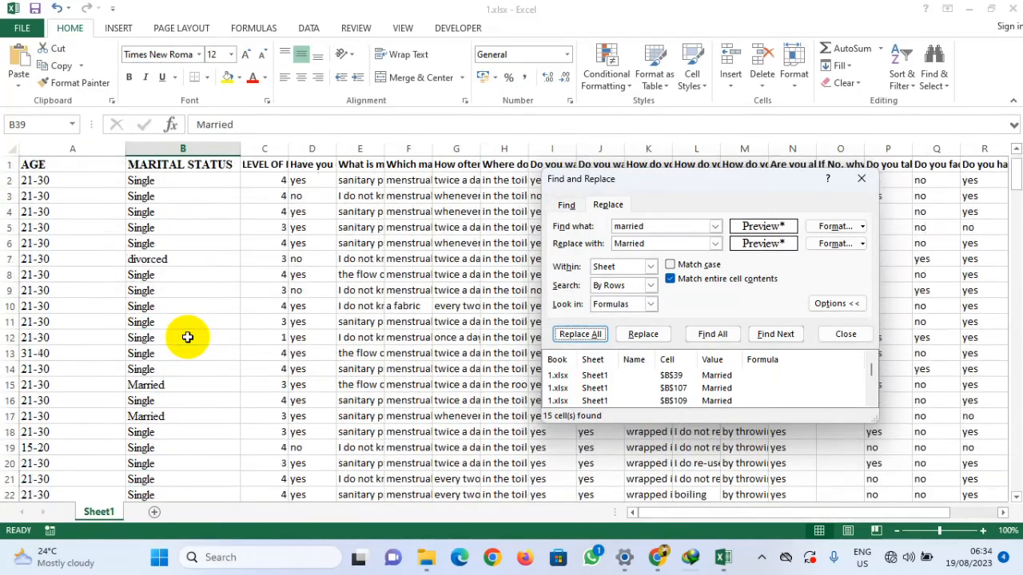
Step: Copy 'divorced' from cell B7 into the search text and set the replacement text to Divorced
click(171, 258)
drag(244, 129, 188, 132)
key(ctrl+c)
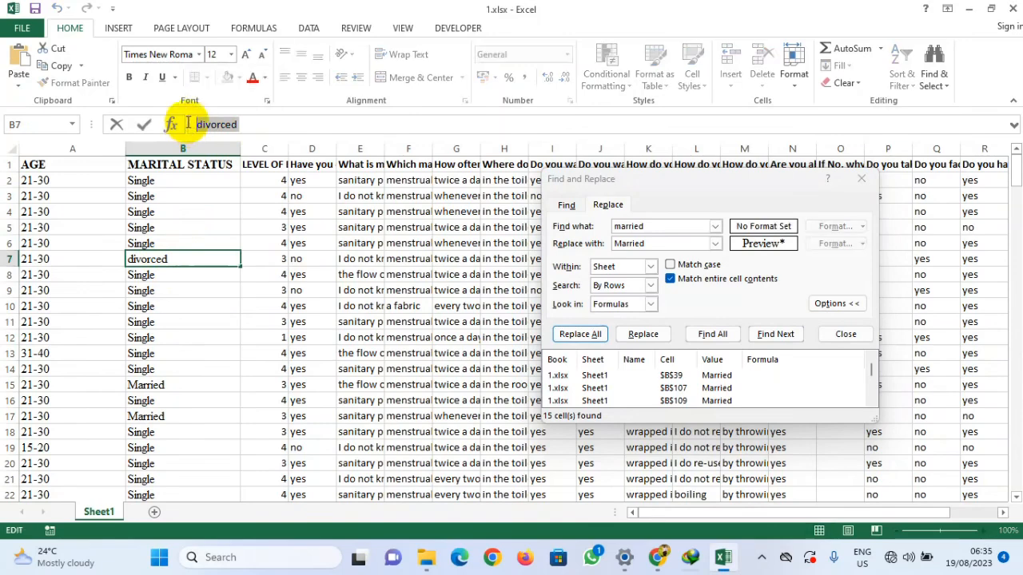
click(668, 227)
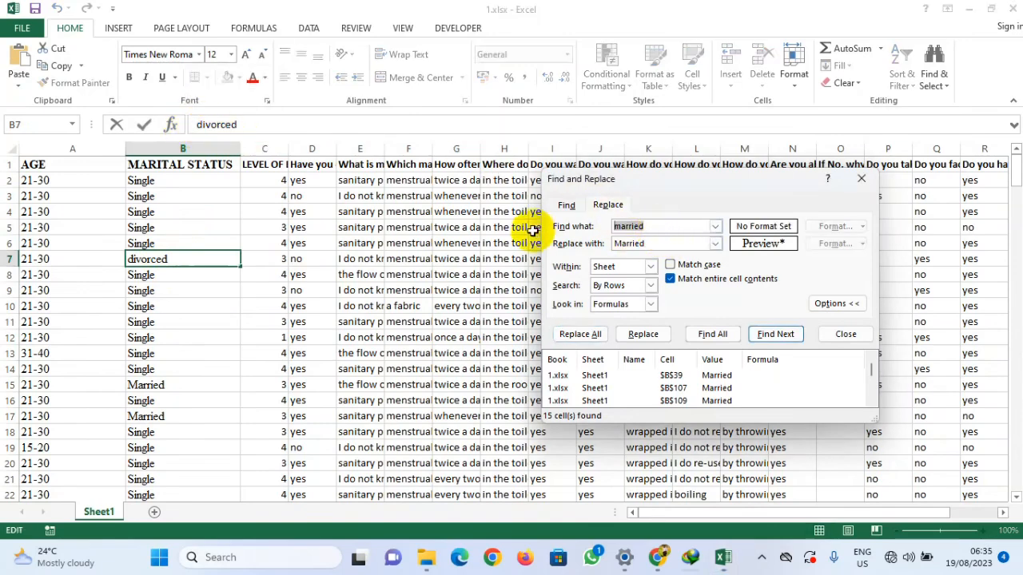
key(ctrl+v)
click(650, 243)
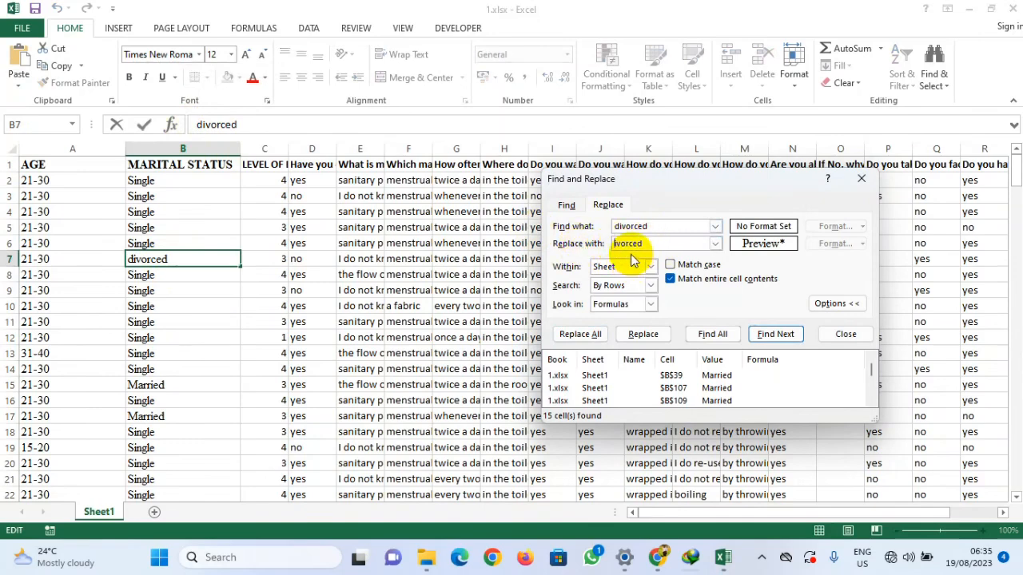
text(D)
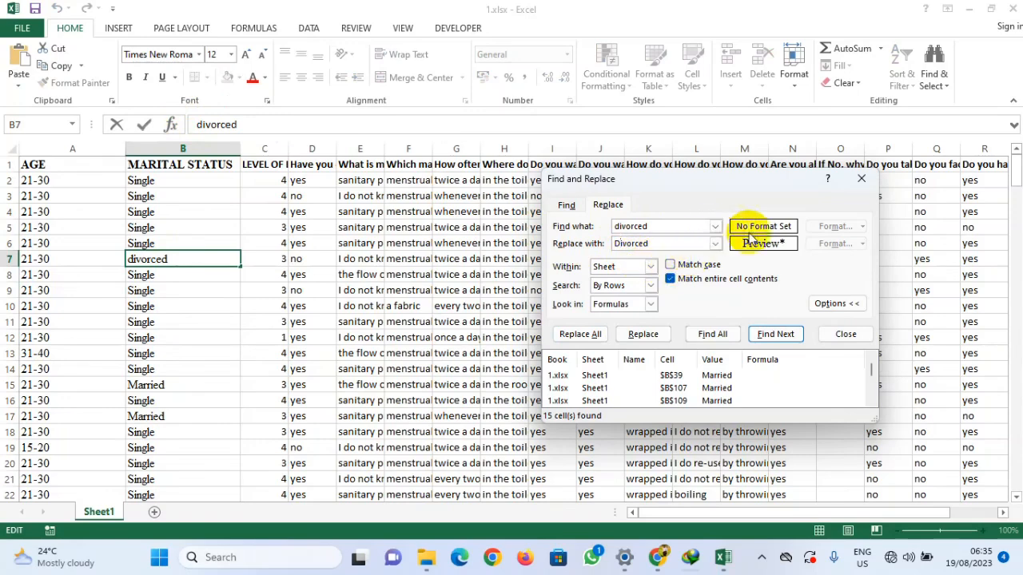
Step: Select the MARITAL STATUS column, find all matches and replace every divorced entry with Divorced
click(182, 149)
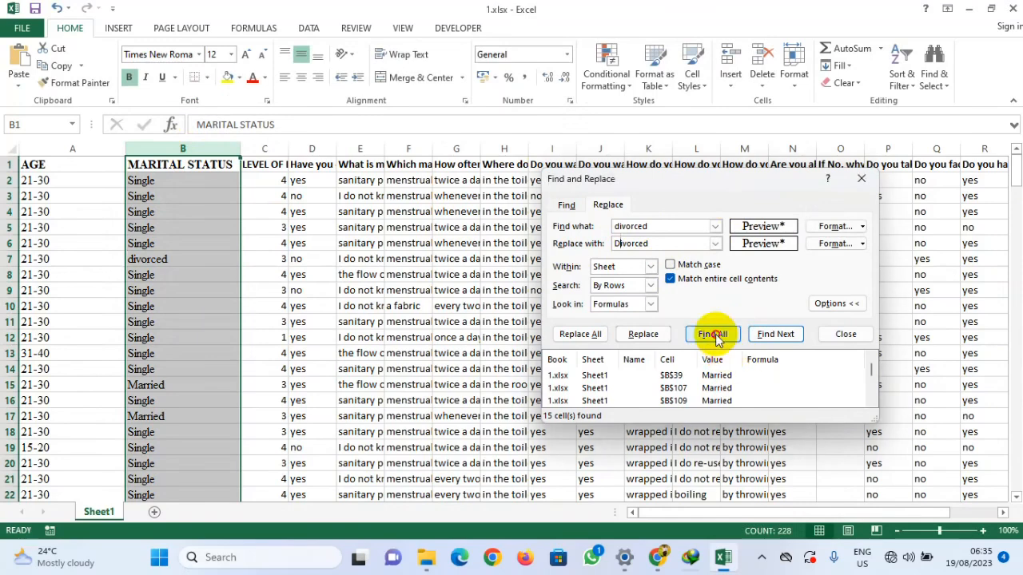
click(712, 334)
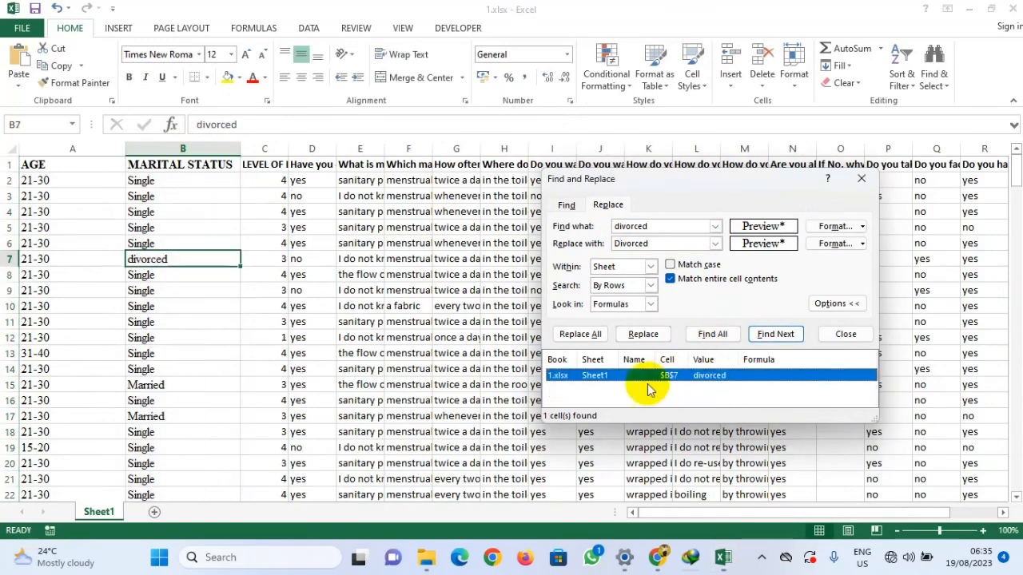
click(581, 336)
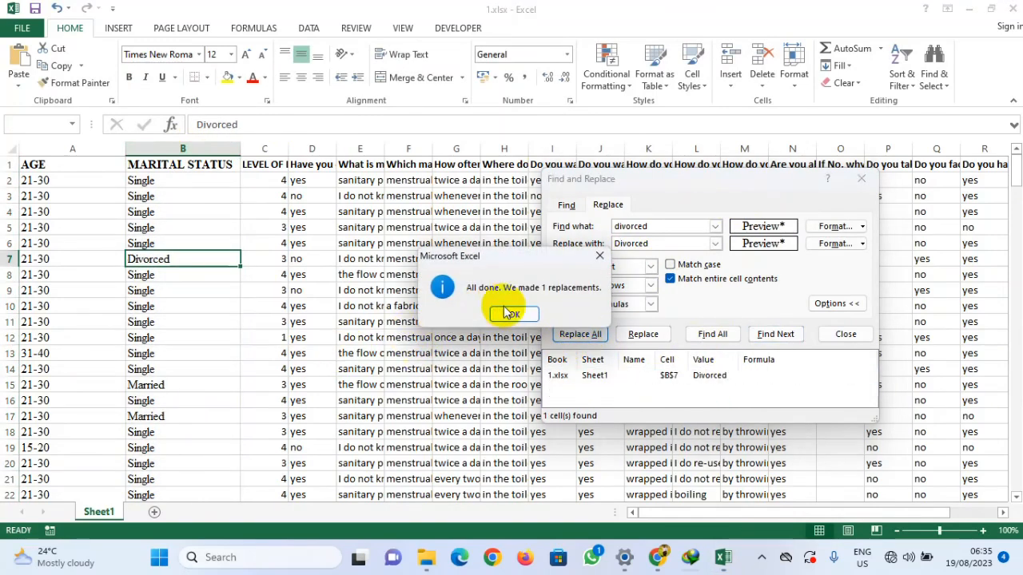
click(509, 312)
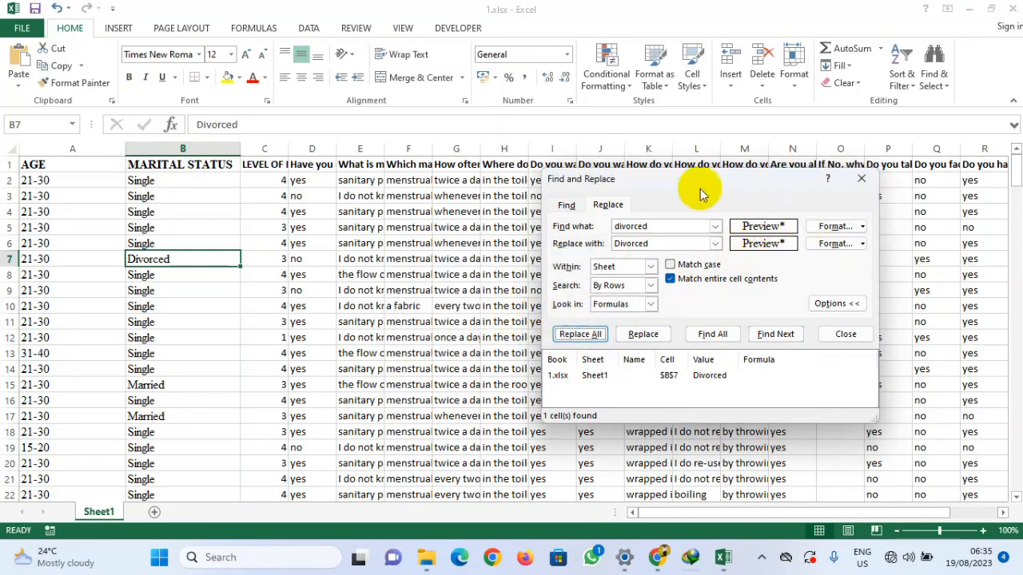
Step: Widen the LEVEL OF EDUCATION and 'Have you ever heard of menstrual hygiene?' columns to show their full headings
drag(706, 183, 869, 177)
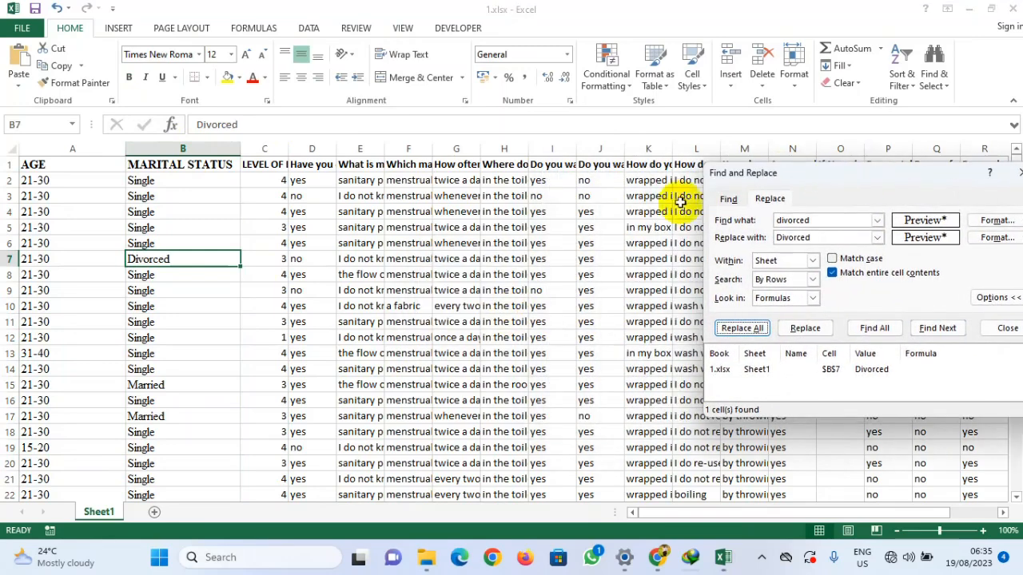
click(153, 228)
click(183, 149)
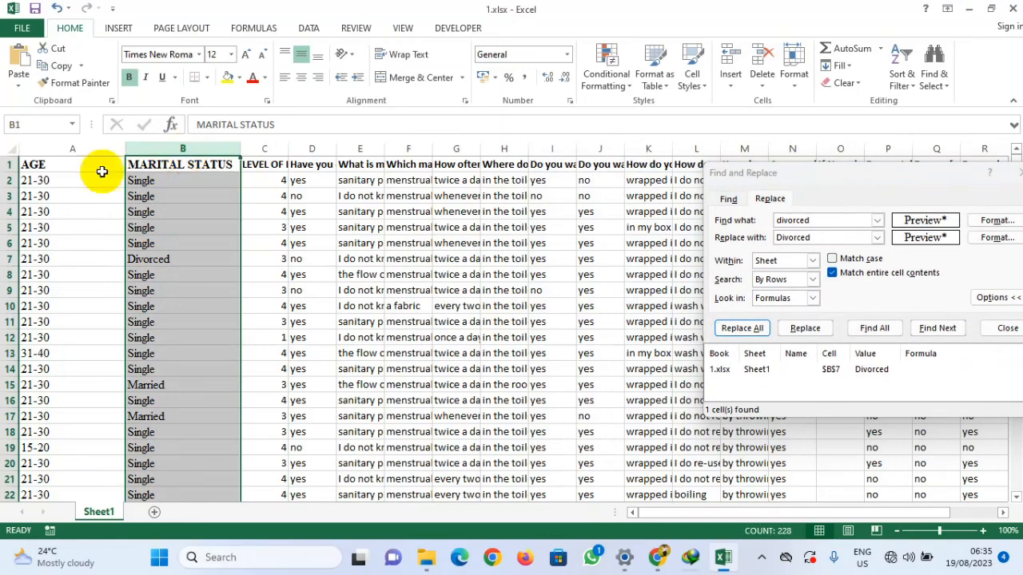
click(51, 150)
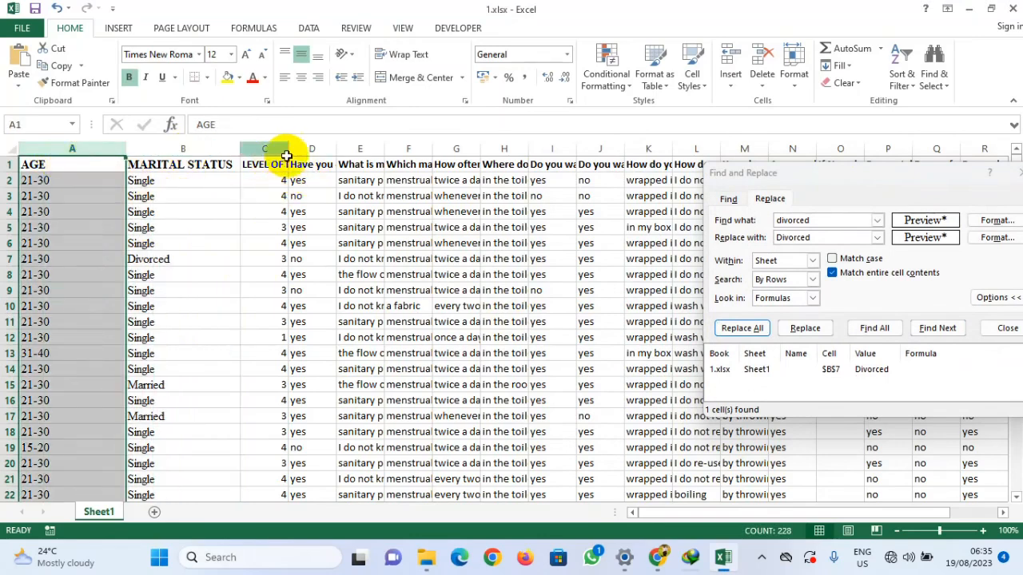
drag(289, 150, 436, 150)
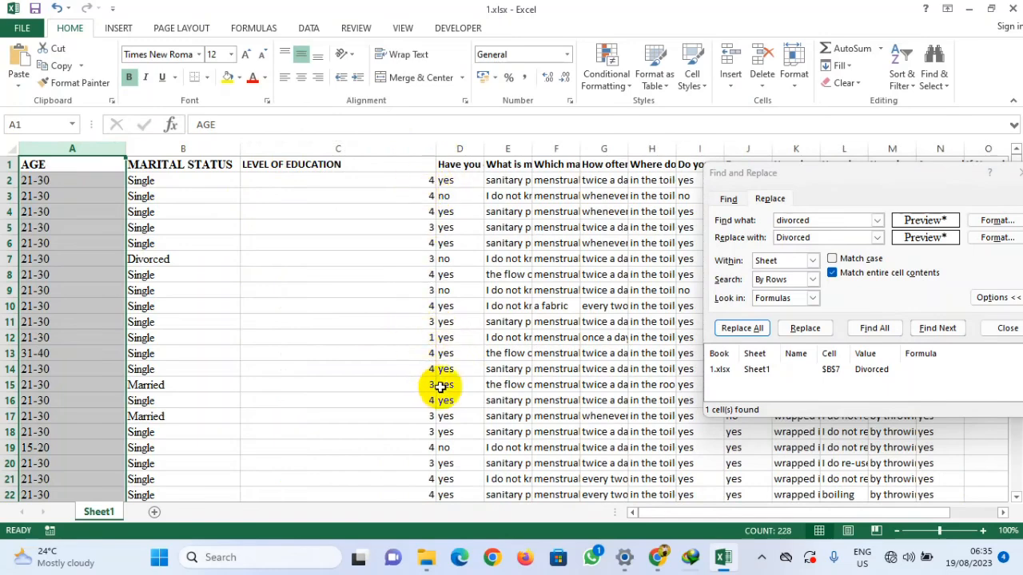
drag(437, 148, 360, 158)
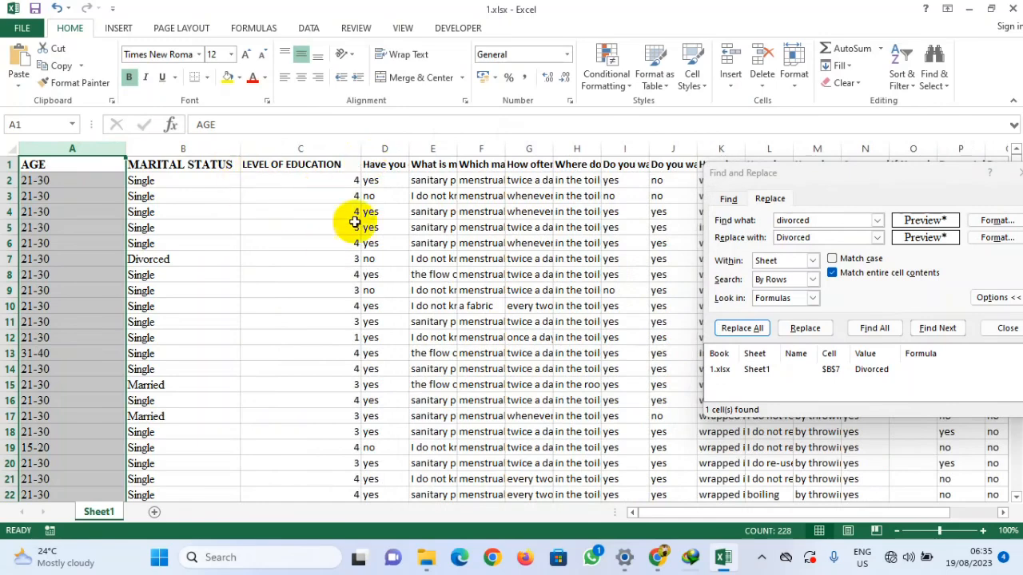
drag(407, 151, 595, 150)
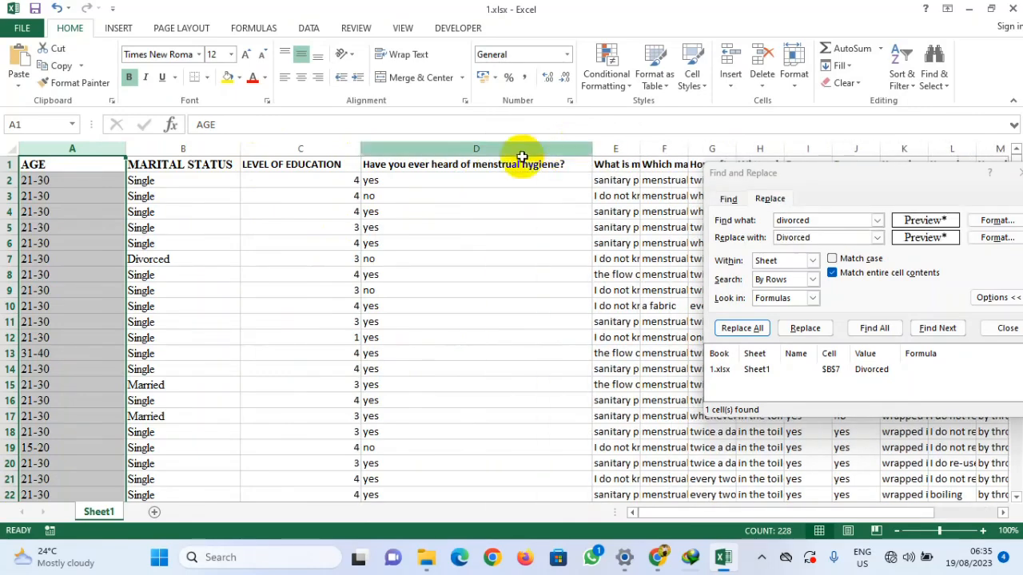
drag(887, 176, 645, 226)
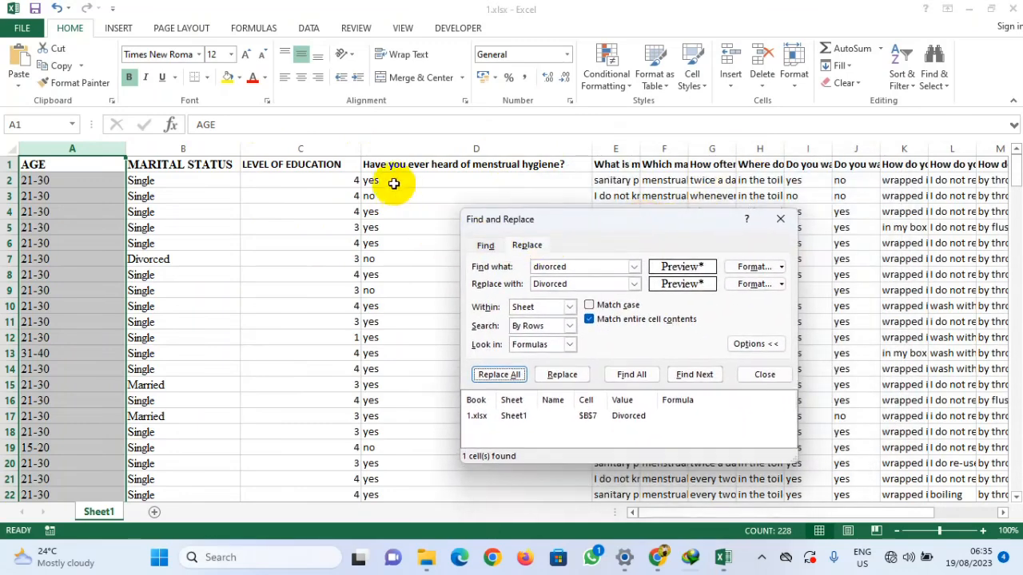
Step: Scroll through the menstrual hygiene question column to review its yes and no entries
click(399, 148)
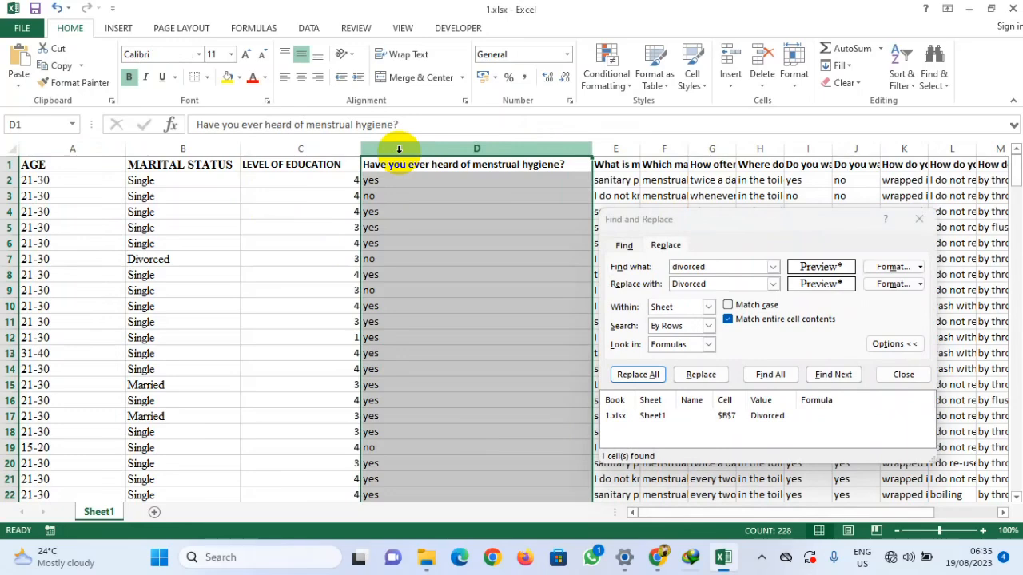
click(853, 148)
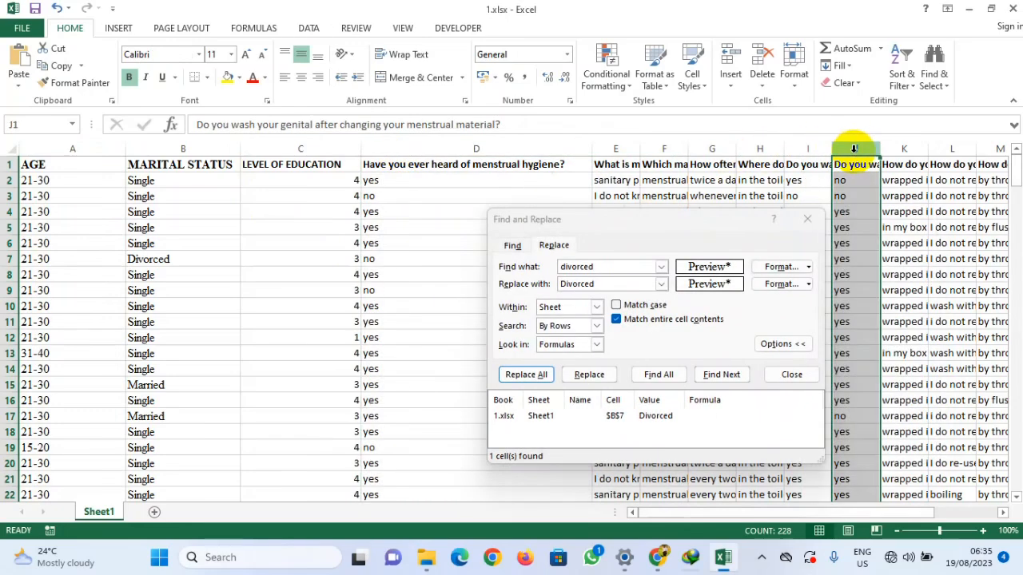
click(636, 230)
drag(635, 224, 620, 220)
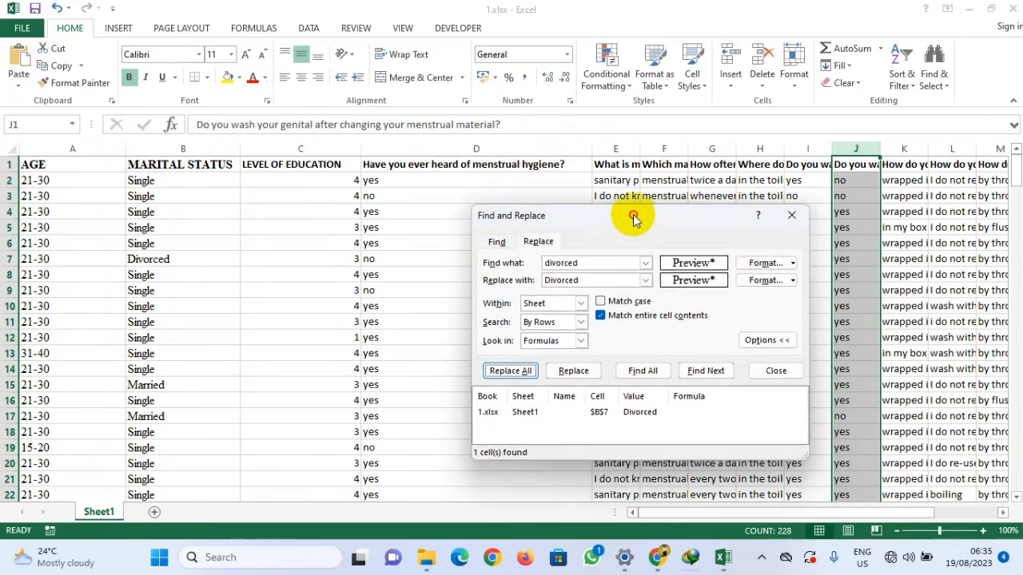
click(584, 266)
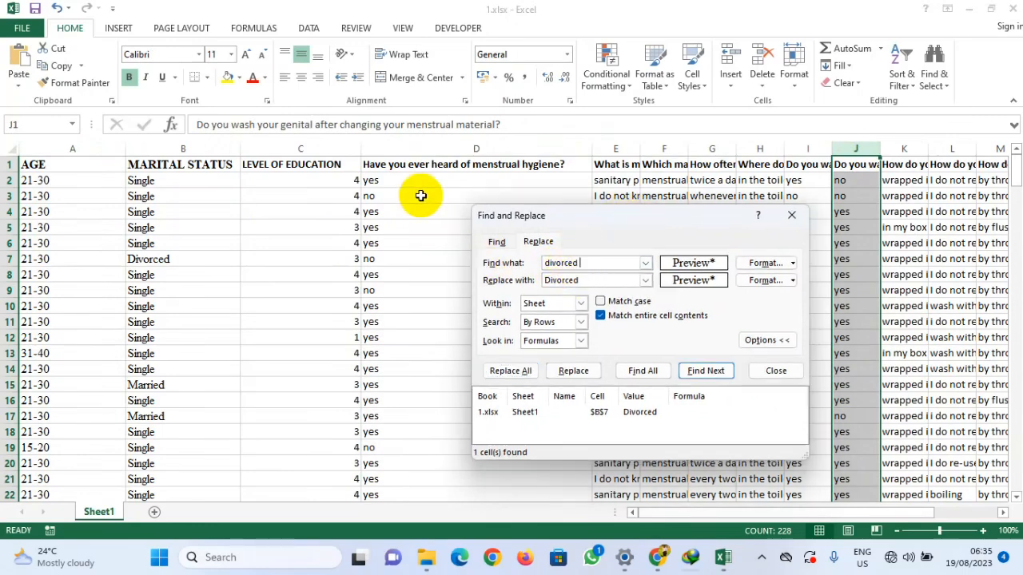
click(401, 192)
click(386, 182)
click(247, 121)
scroll(407, 294, down, 8)
scroll(397, 292, down, 20)
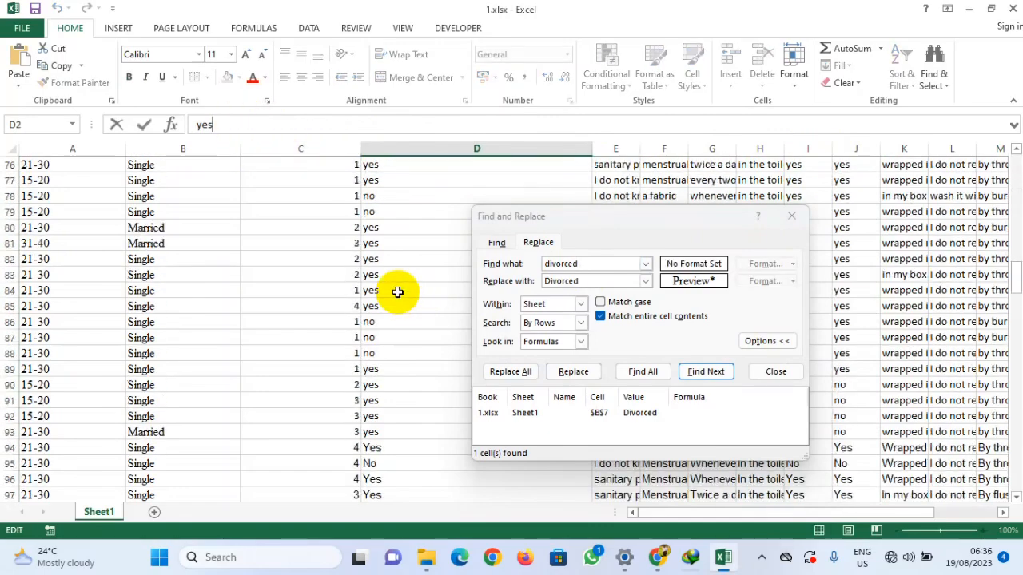
click(382, 278)
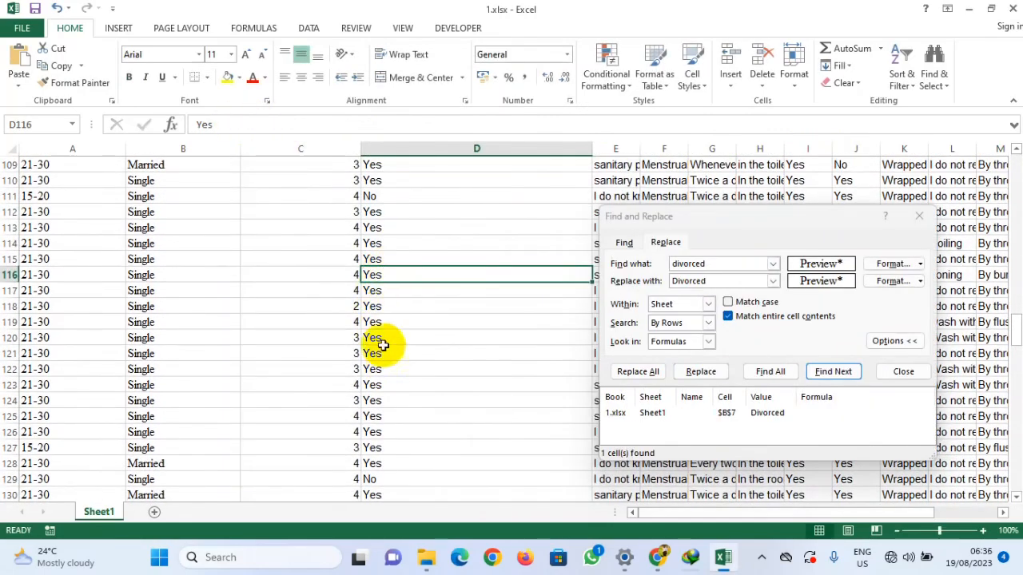
click(382, 480)
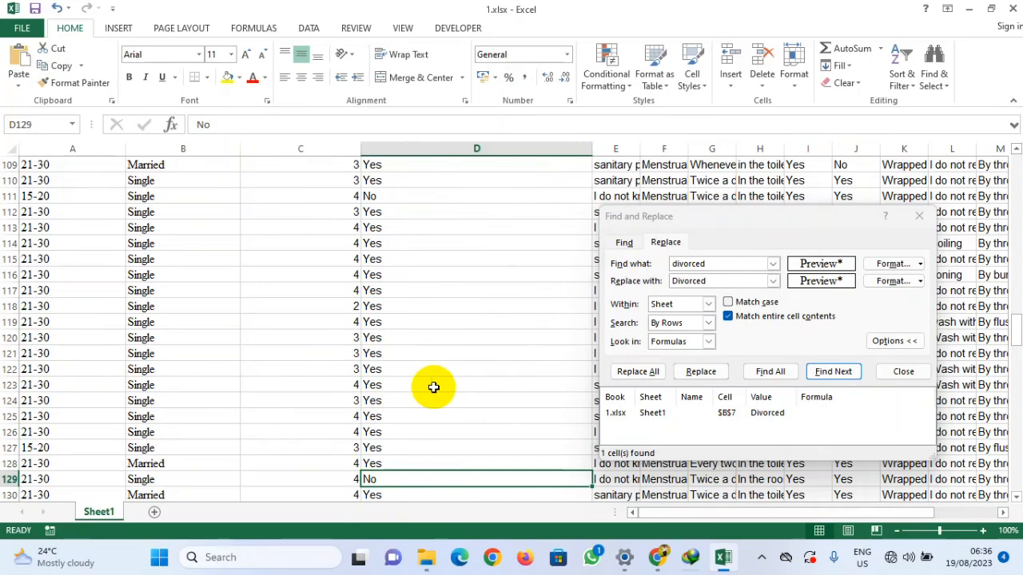
scroll(433, 386, up, 20)
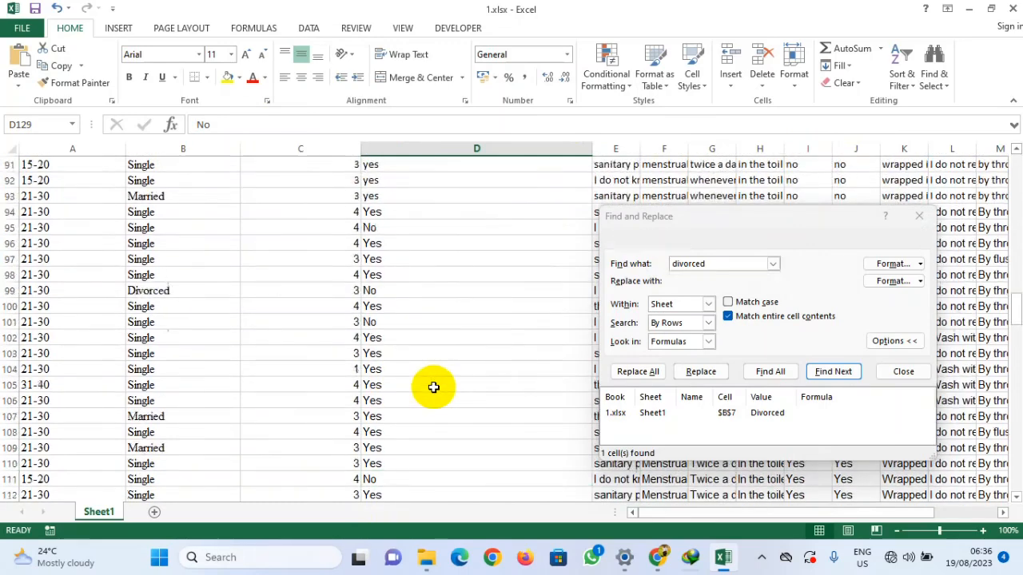
scroll(433, 386, up, 6)
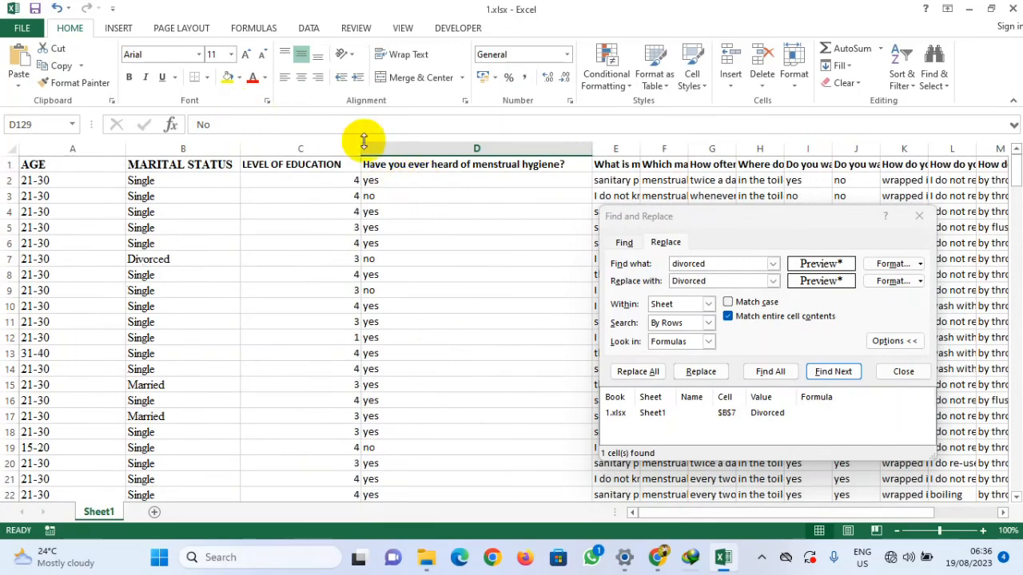
click(395, 189)
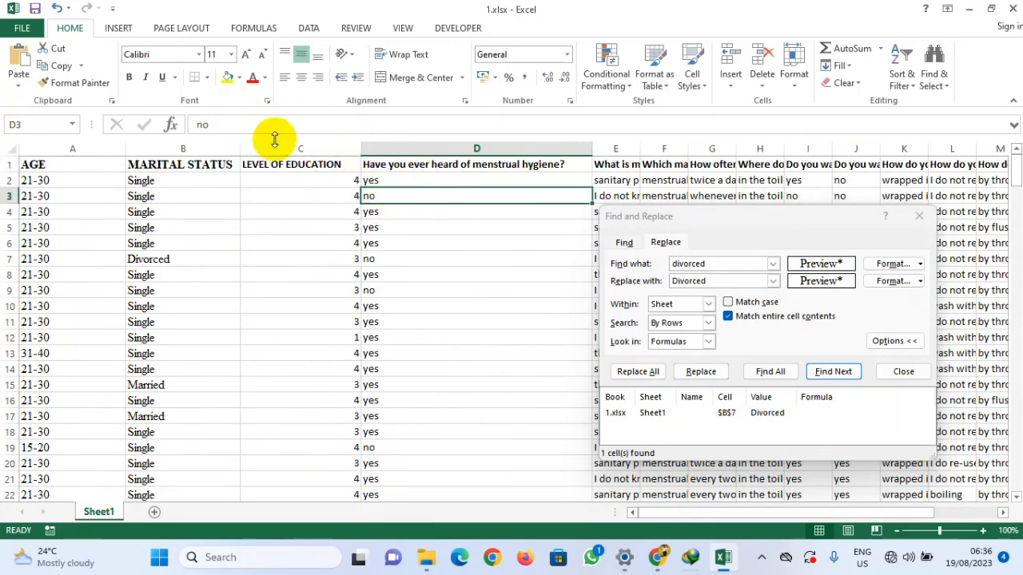
click(392, 182)
Step: Copy 'yes' from cell D2 into the search text and set the replacement text to Yes
drag(253, 131, 172, 126)
key(ctrl+c)
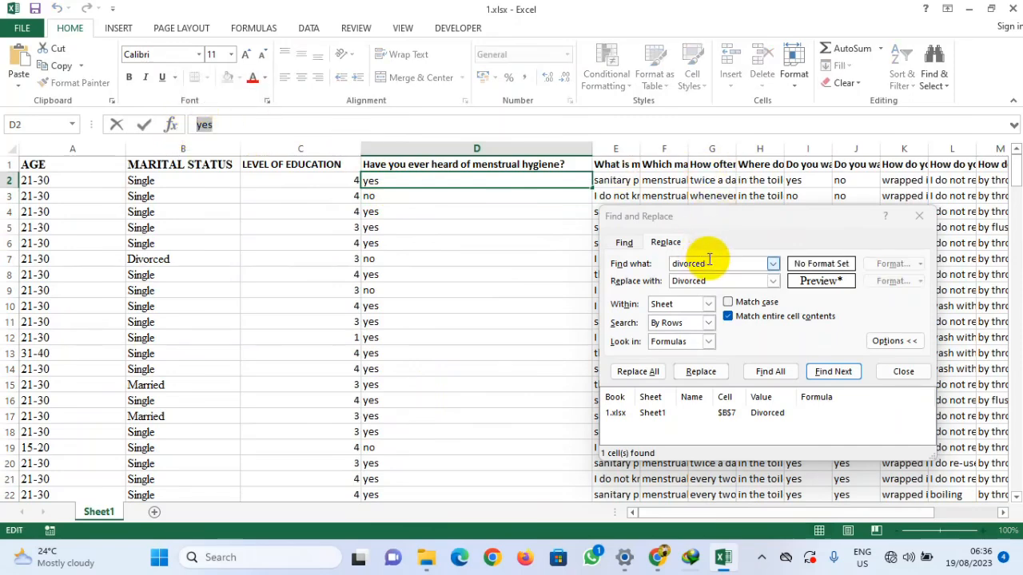
drag(721, 262, 678, 263)
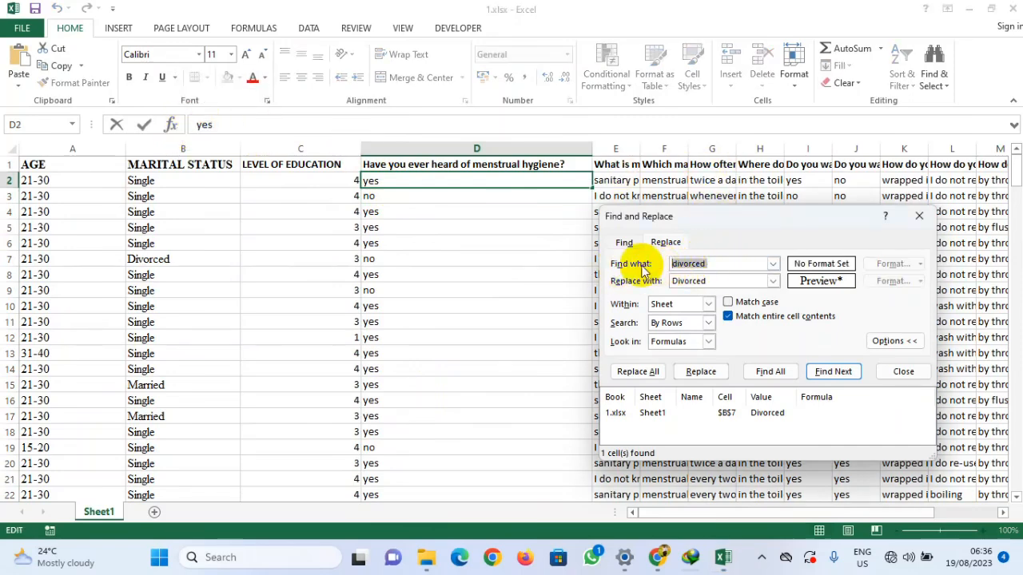
key(ctrl+v)
drag(717, 279, 641, 280)
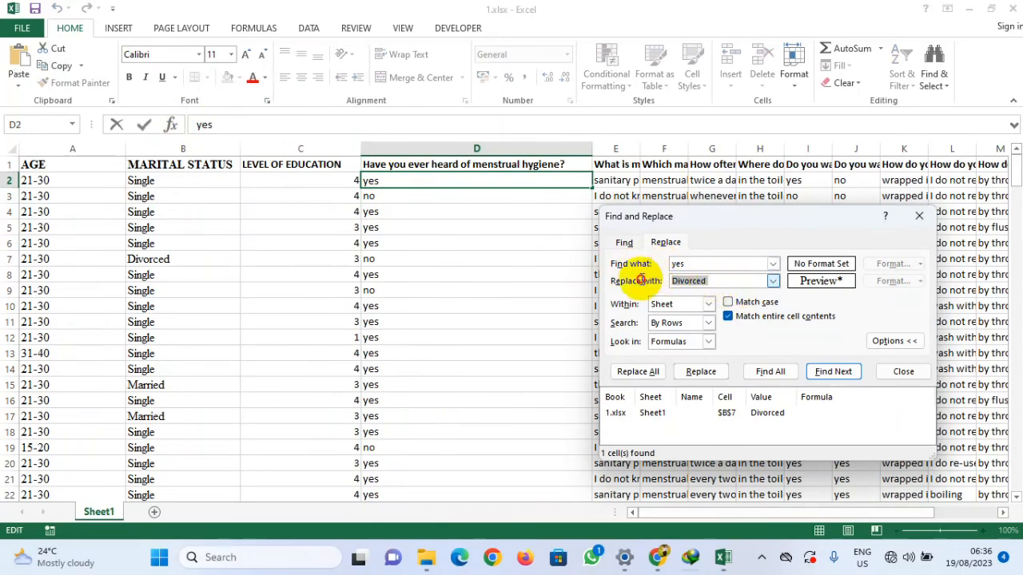
key(ctrl+v)
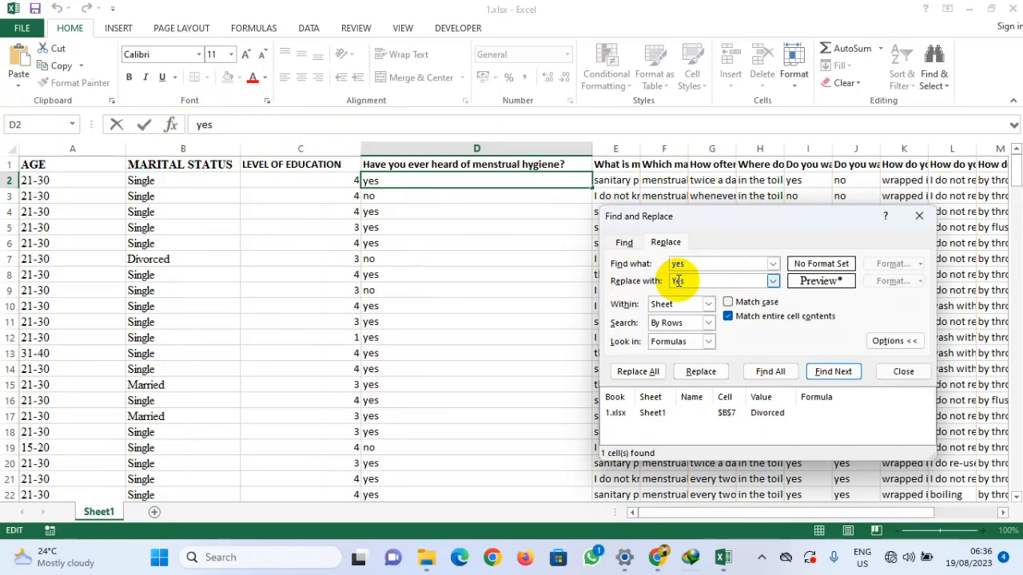
Step: Select the menstrual hygiene question column and narrow the columns before it to bring it into view
drag(782, 209, 652, 225)
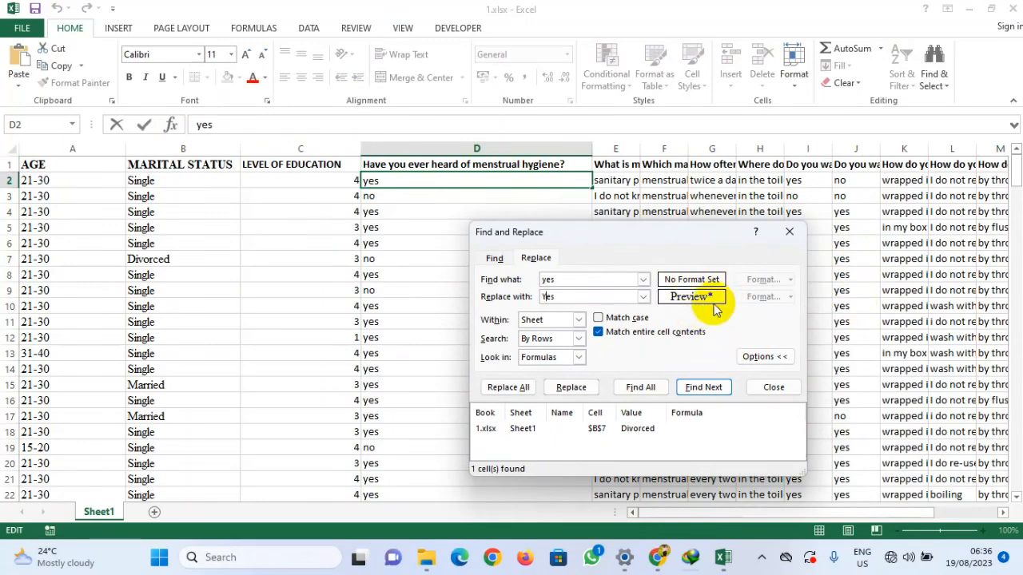
click(428, 140)
drag(772, 239, 755, 228)
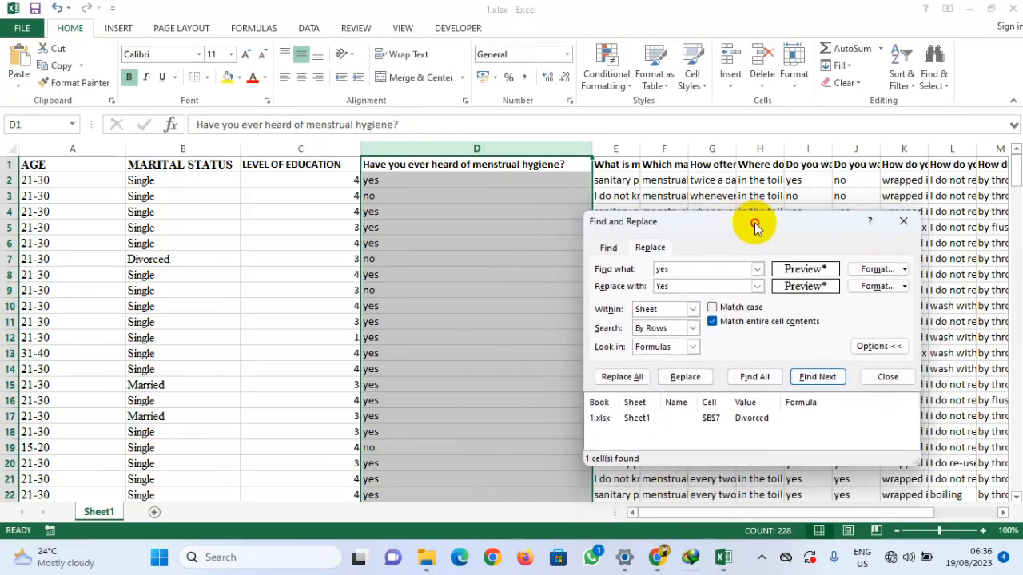
drag(362, 146, 79, 155)
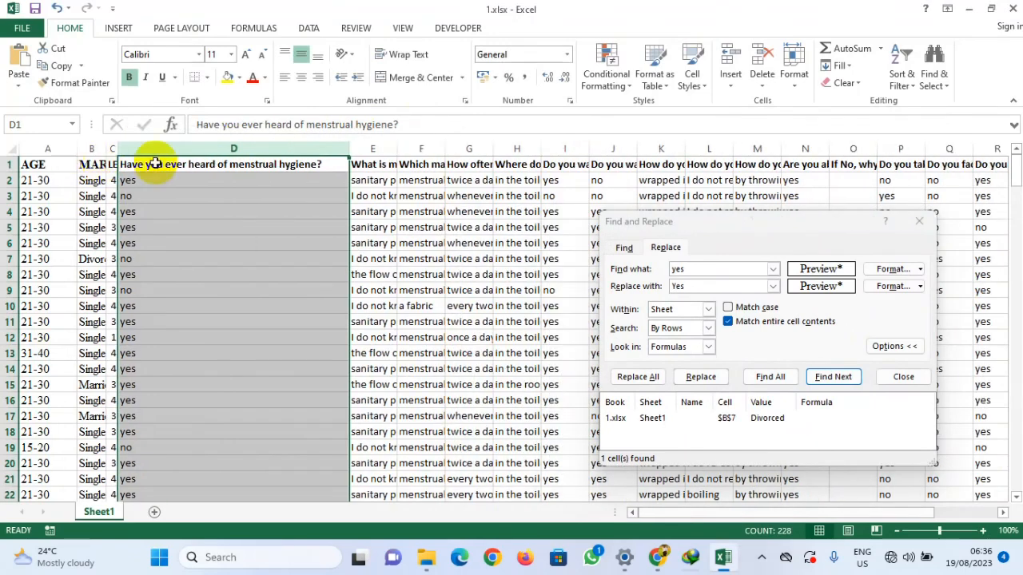
drag(771, 229, 756, 188)
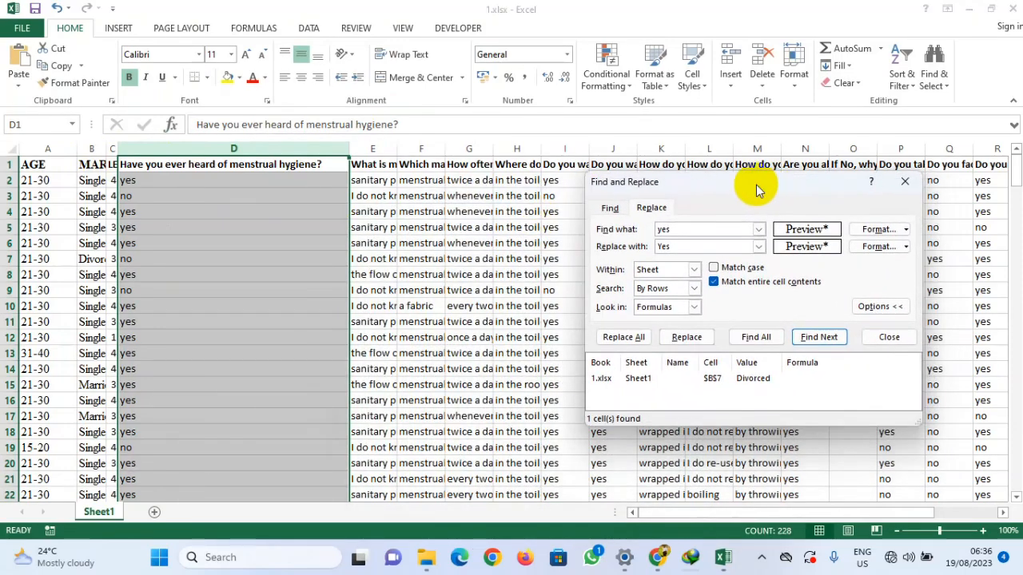
Step: Pick both the search format and the replacement format from cells in the menstrual hygiene column
click(907, 231)
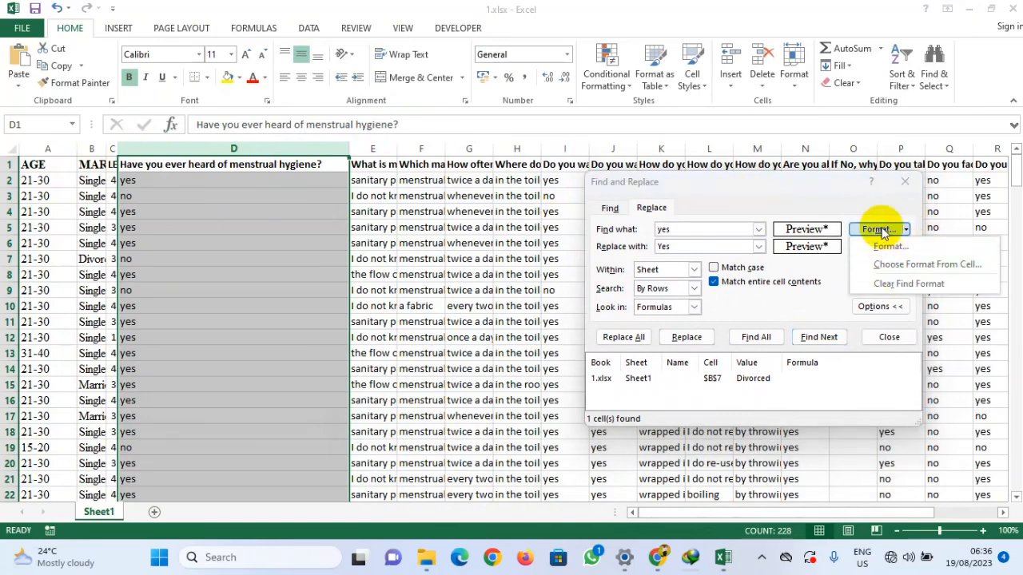
click(879, 230)
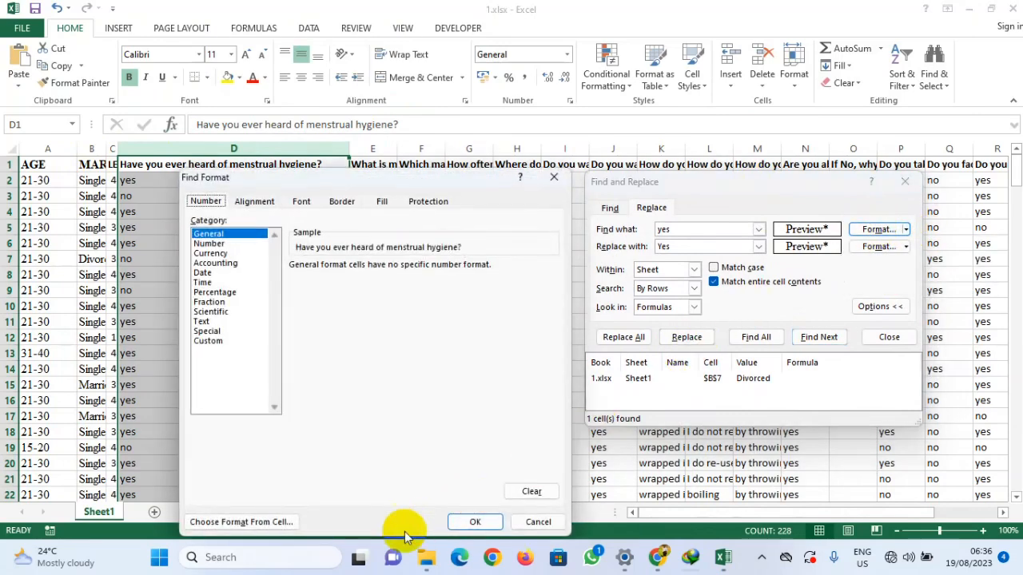
click(250, 514)
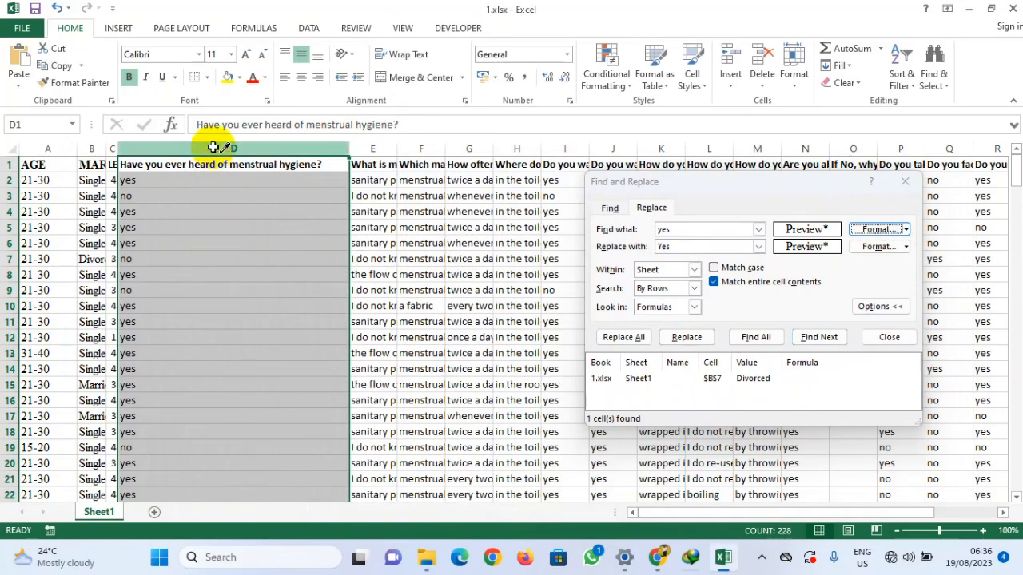
click(214, 147)
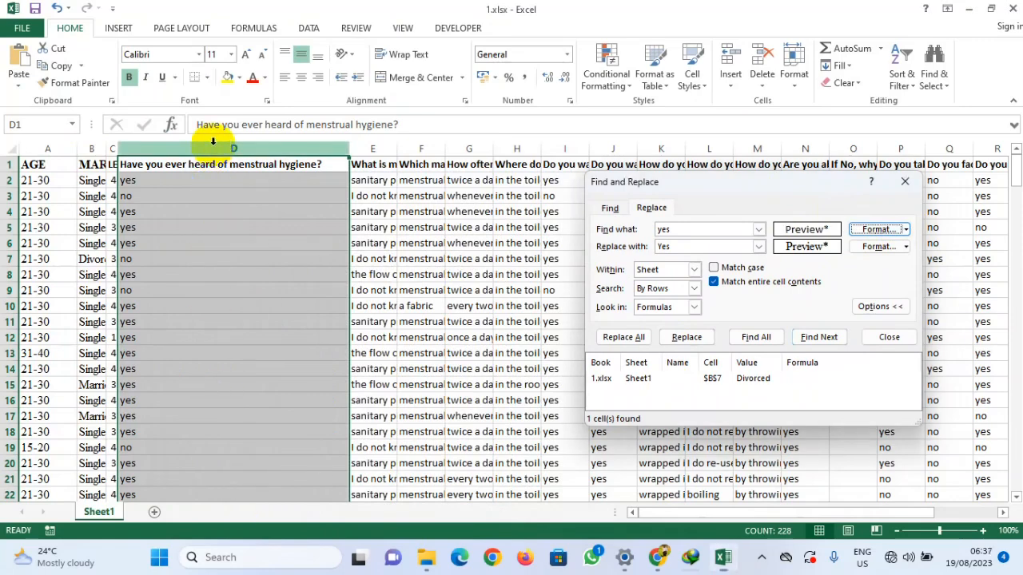
click(879, 247)
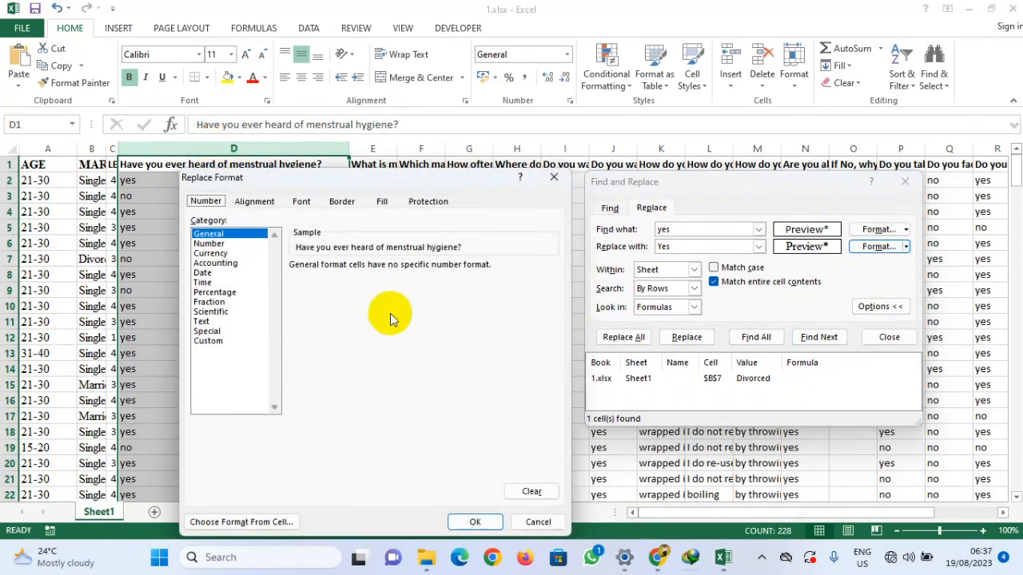
click(232, 522)
click(232, 164)
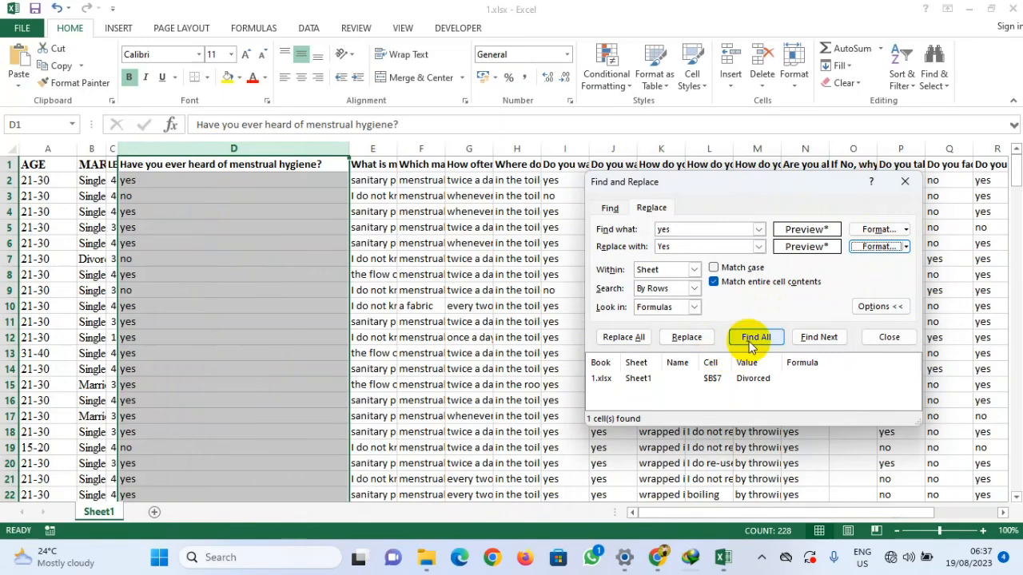
Step: List all matches for yes and replace them all with Yes
click(755, 337)
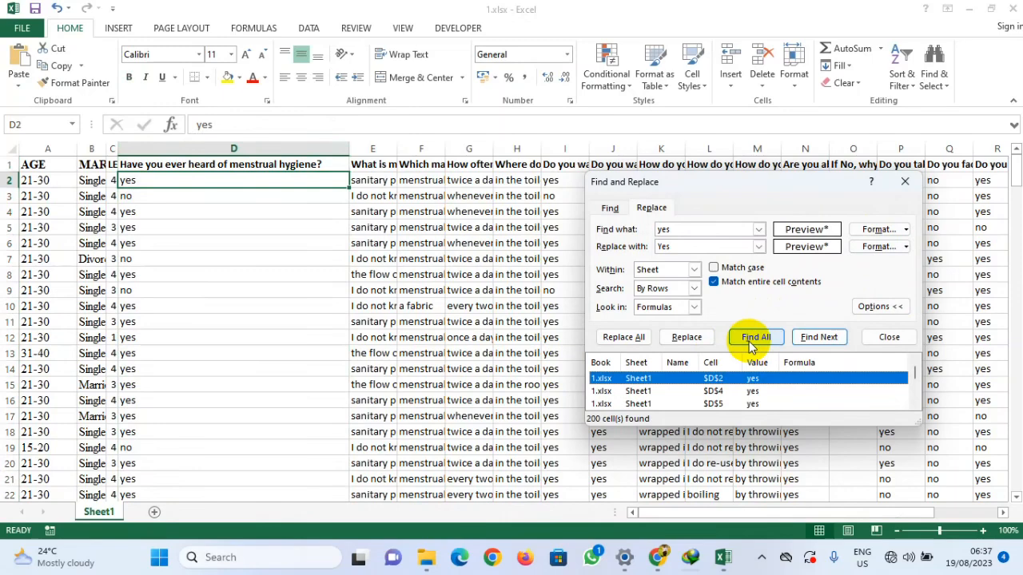
scroll(719, 397, down, 1)
scroll(719, 397, down, 6)
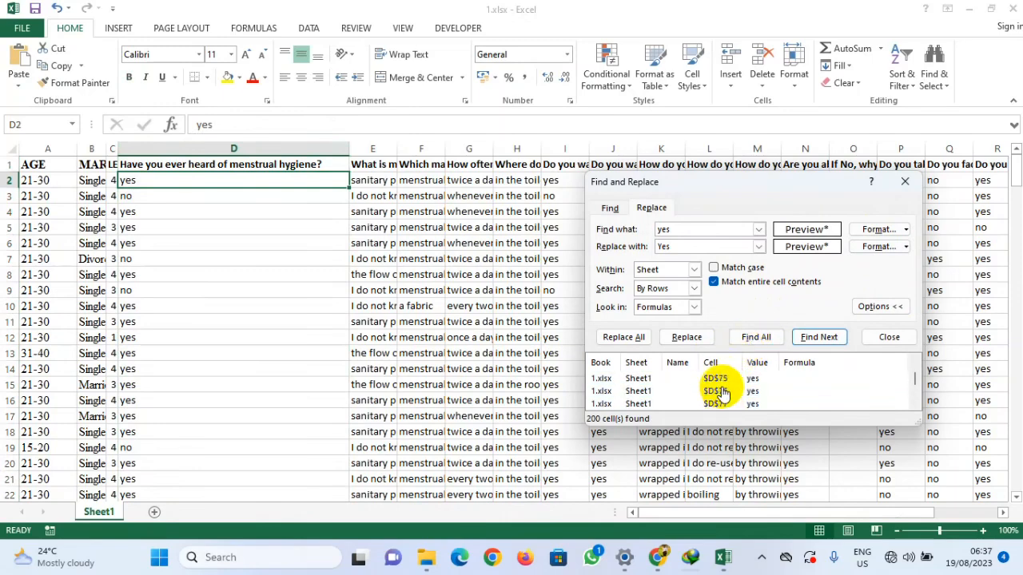
scroll(723, 392, down, 15)
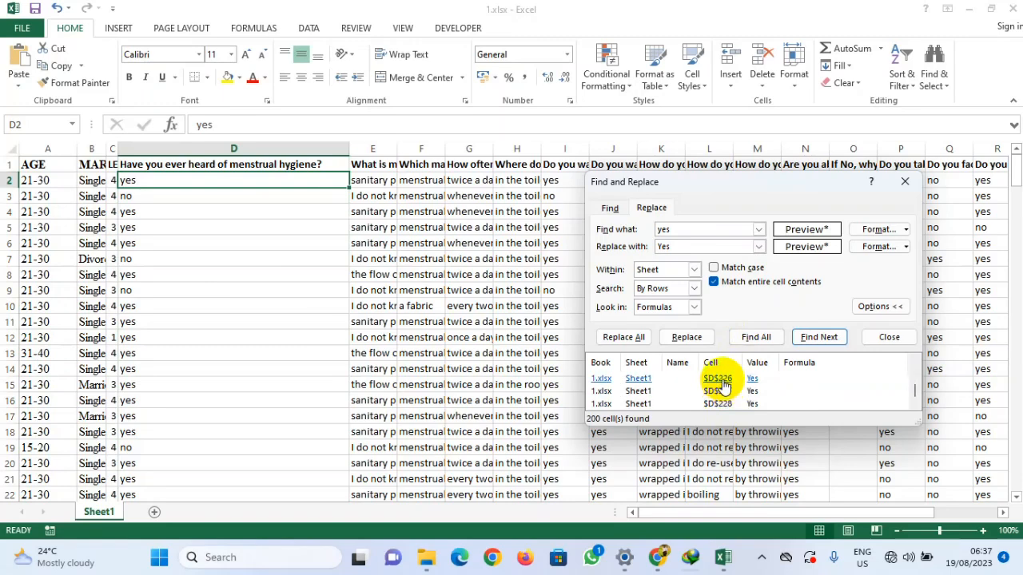
click(627, 336)
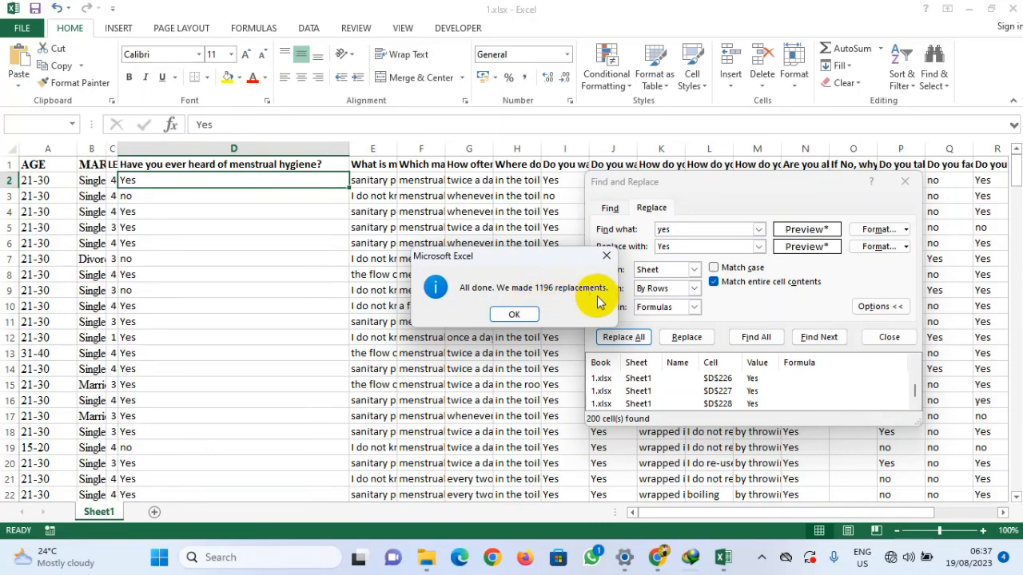
drag(549, 258, 371, 286)
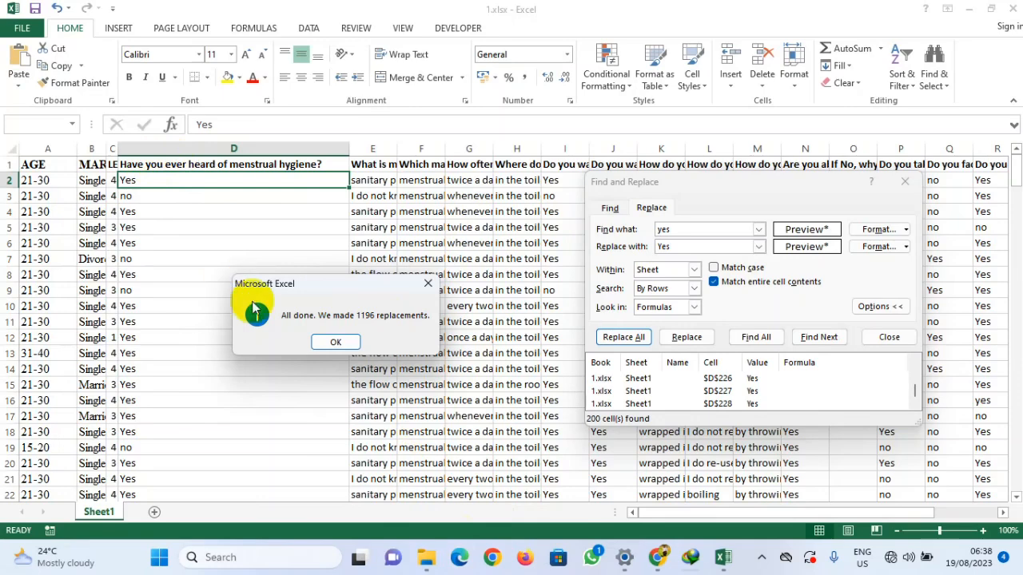
click(329, 342)
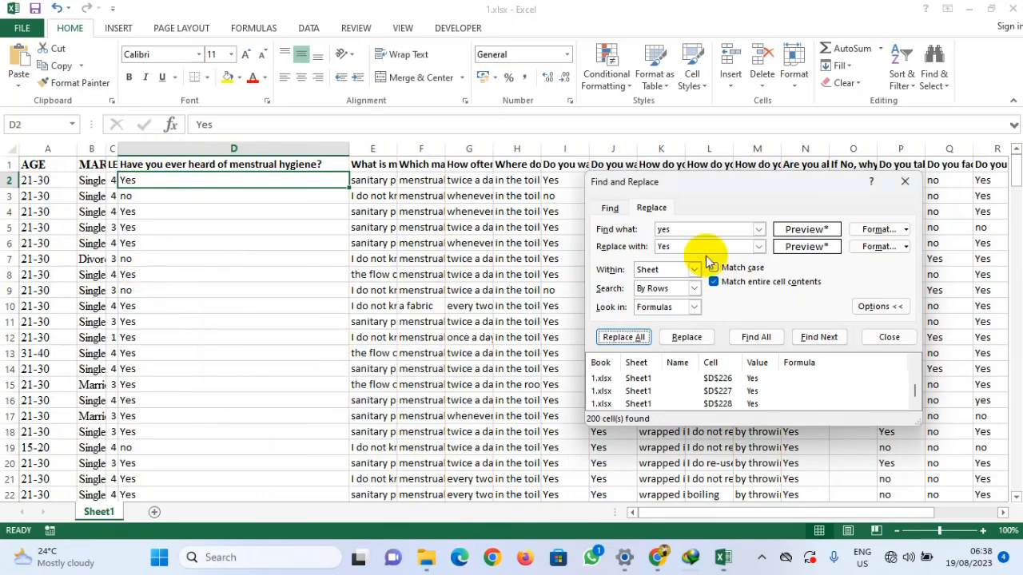
Step: Set the search text to no and the replacement text to No
click(132, 196)
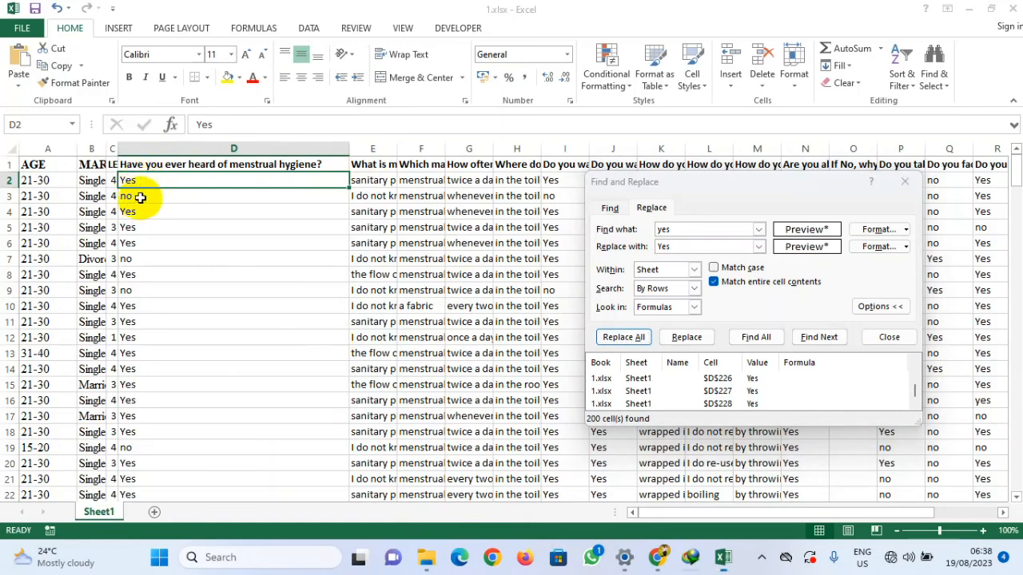
double_click(199, 124)
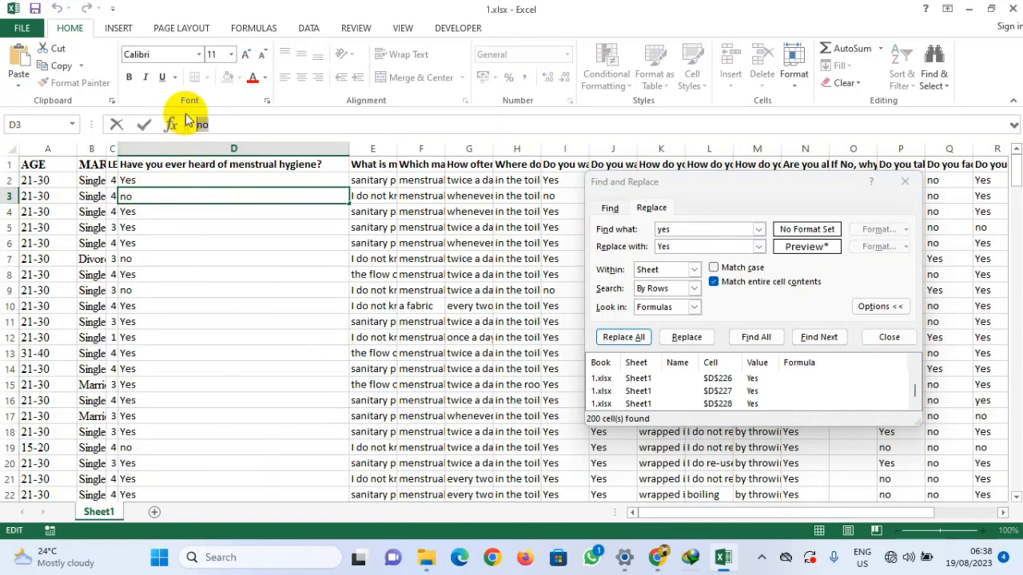
click(642, 230)
text(no)
click(647, 249)
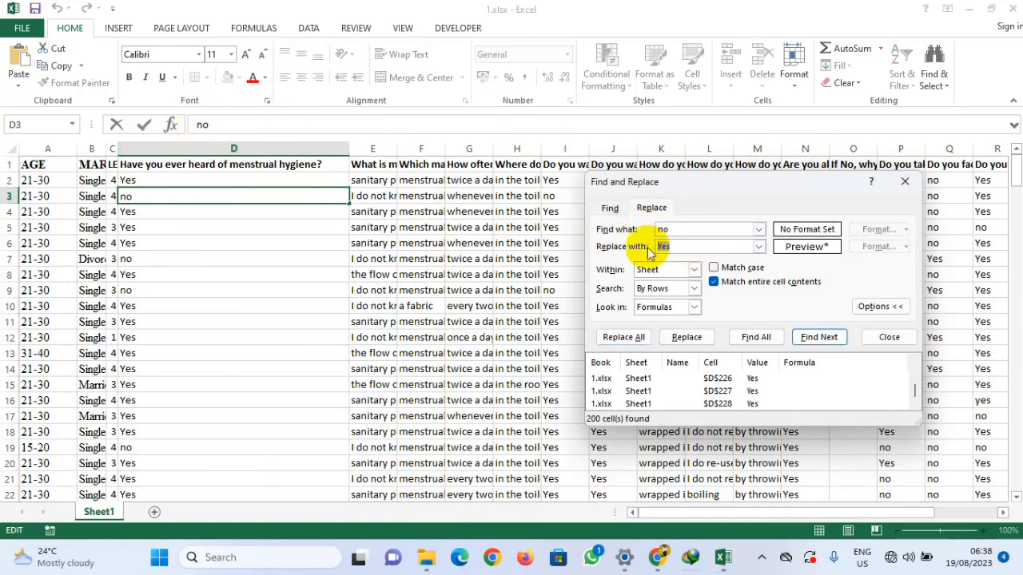
text(no)
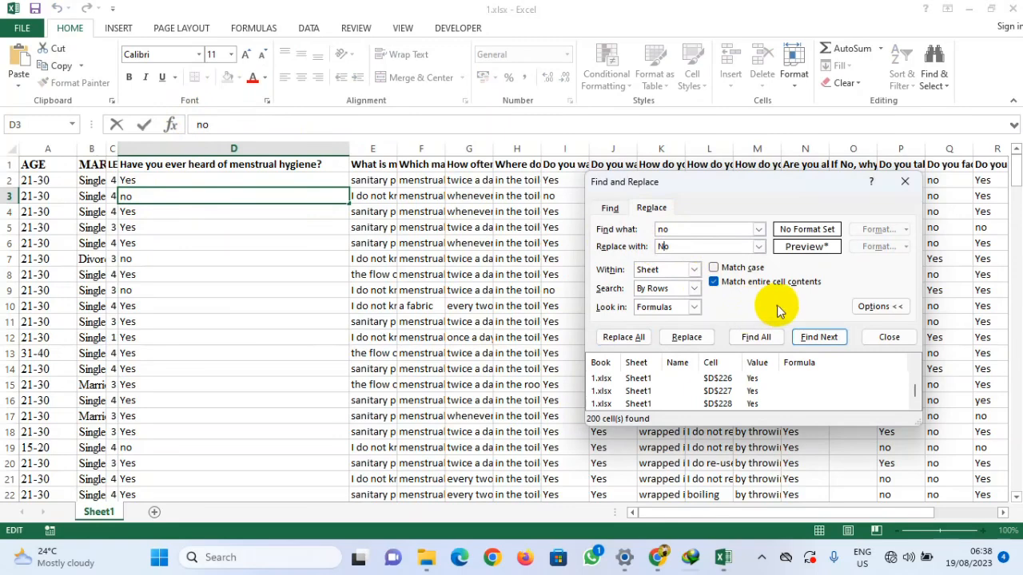
Step: Change the search order to By Columns
click(694, 270)
click(696, 272)
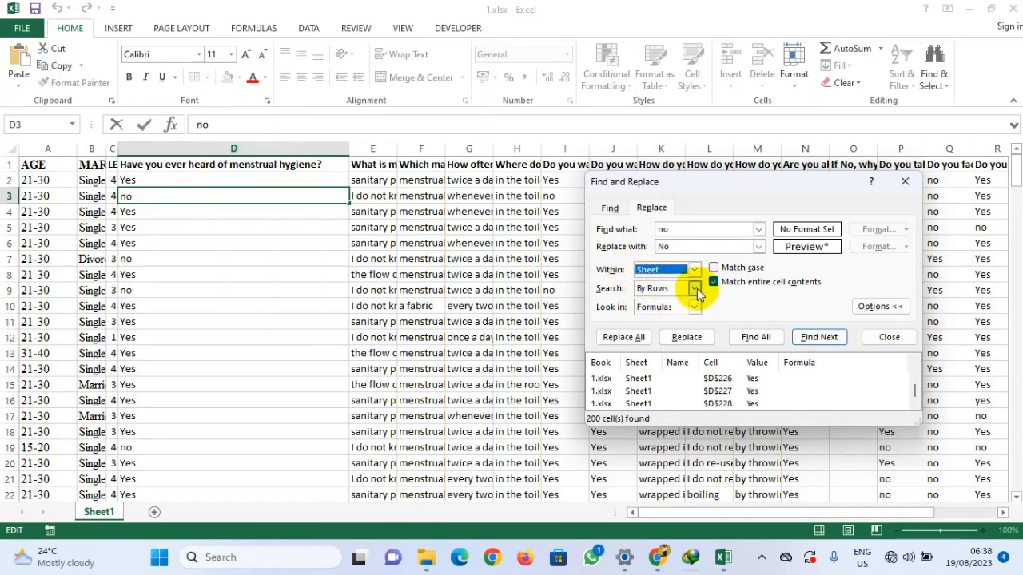
click(694, 288)
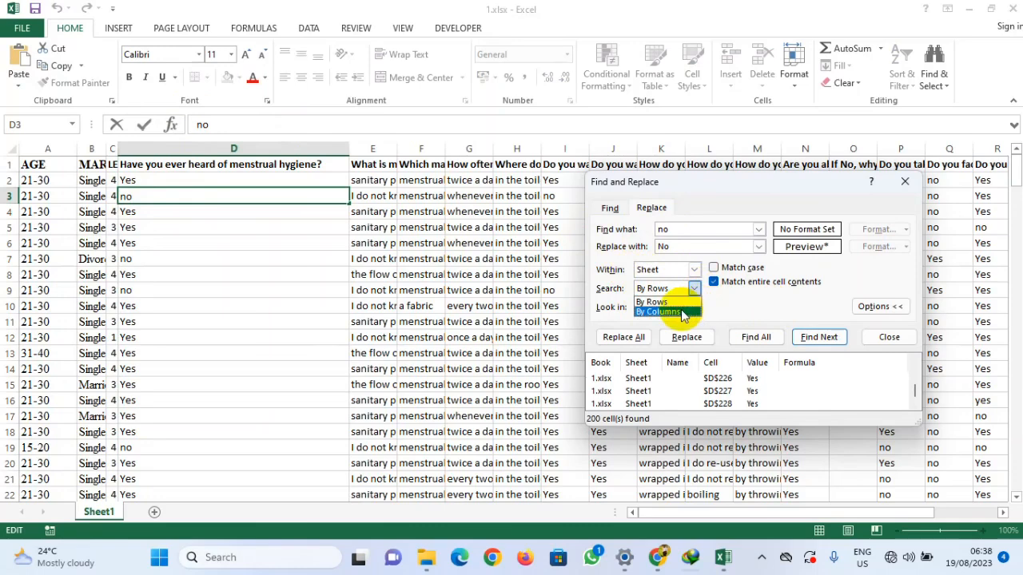
click(675, 306)
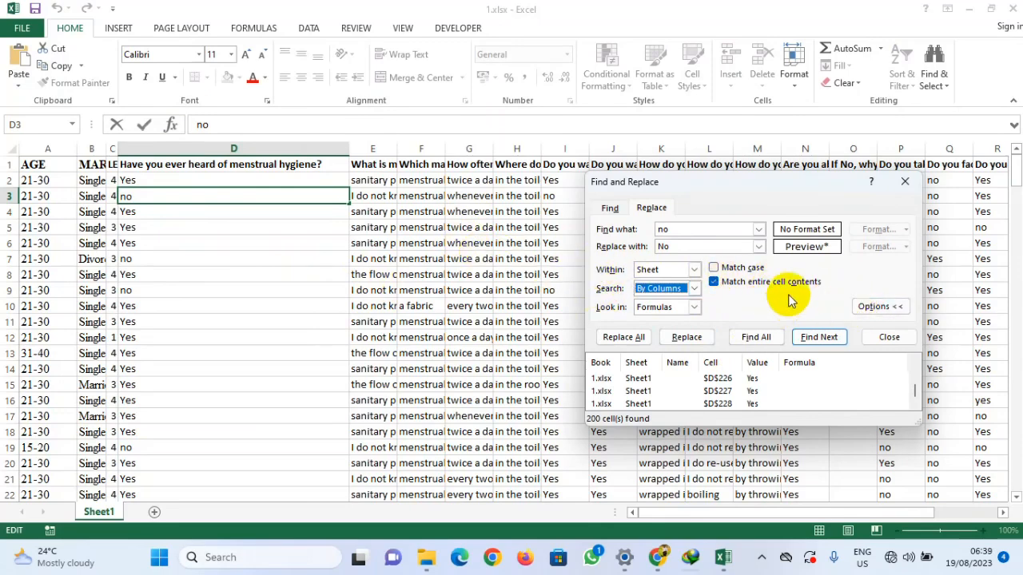
Step: Select the menstrual hygiene column and pick its format for both the search and replacement formats
click(195, 147)
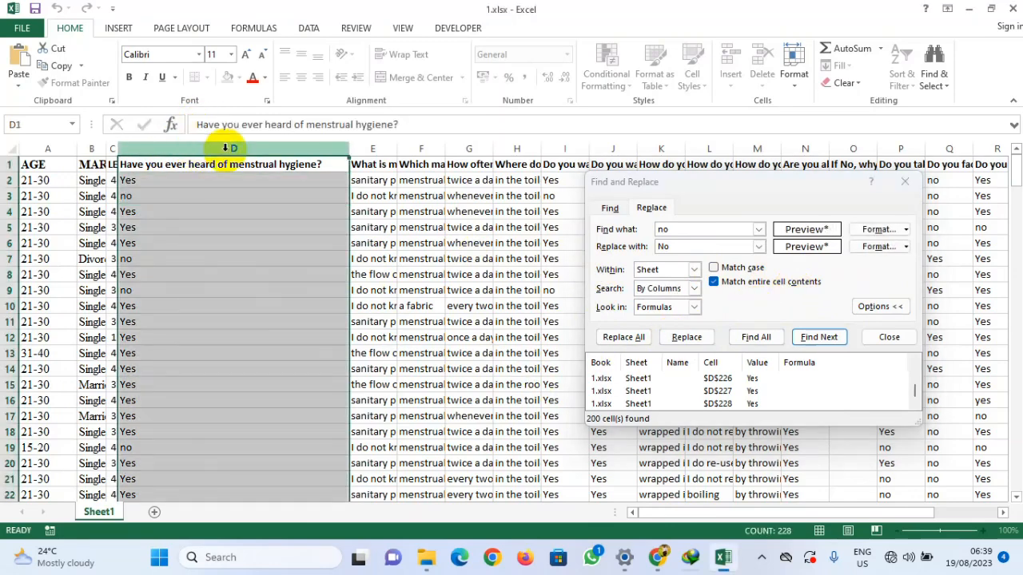
click(879, 229)
click(247, 522)
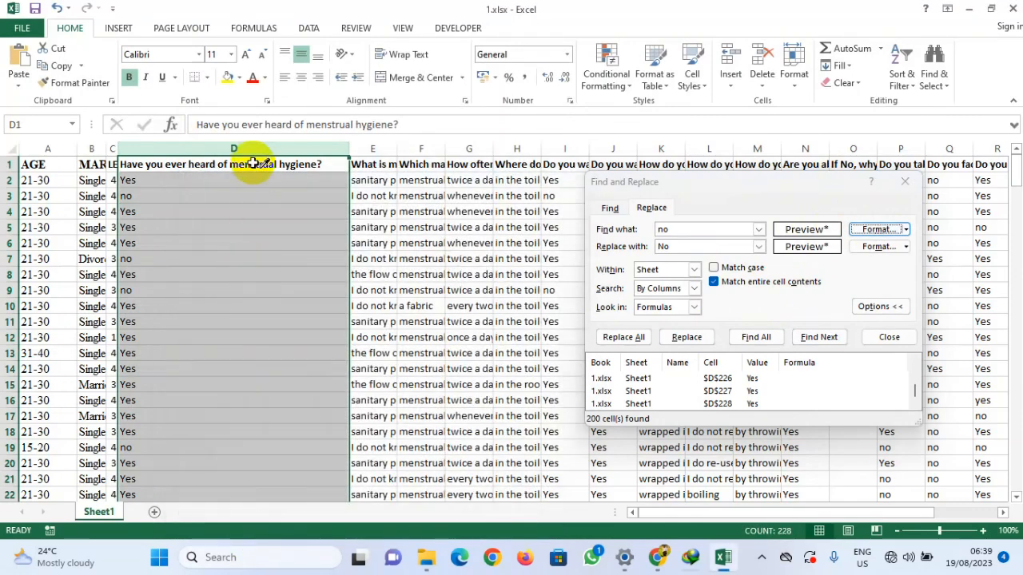
click(241, 147)
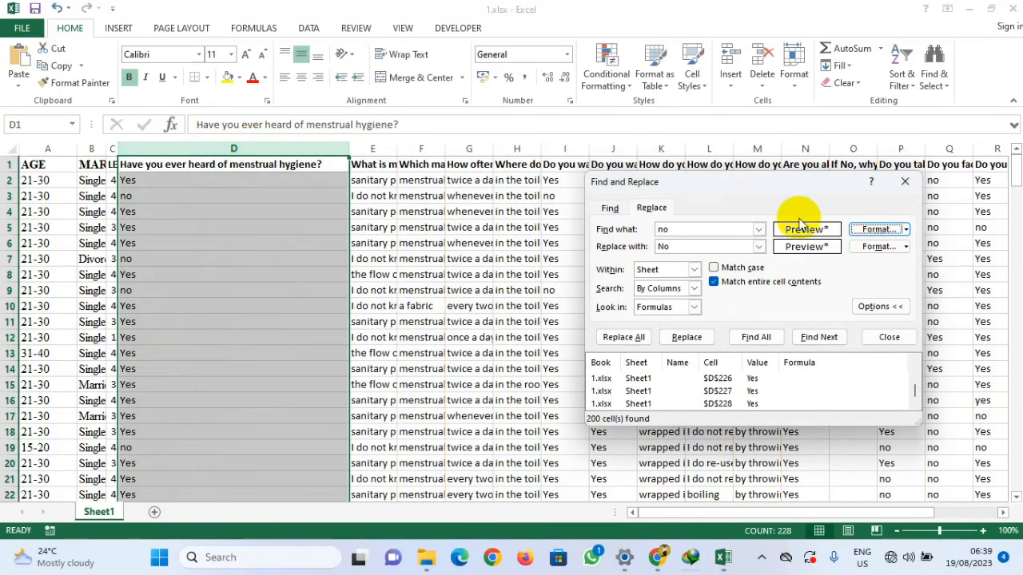
click(881, 247)
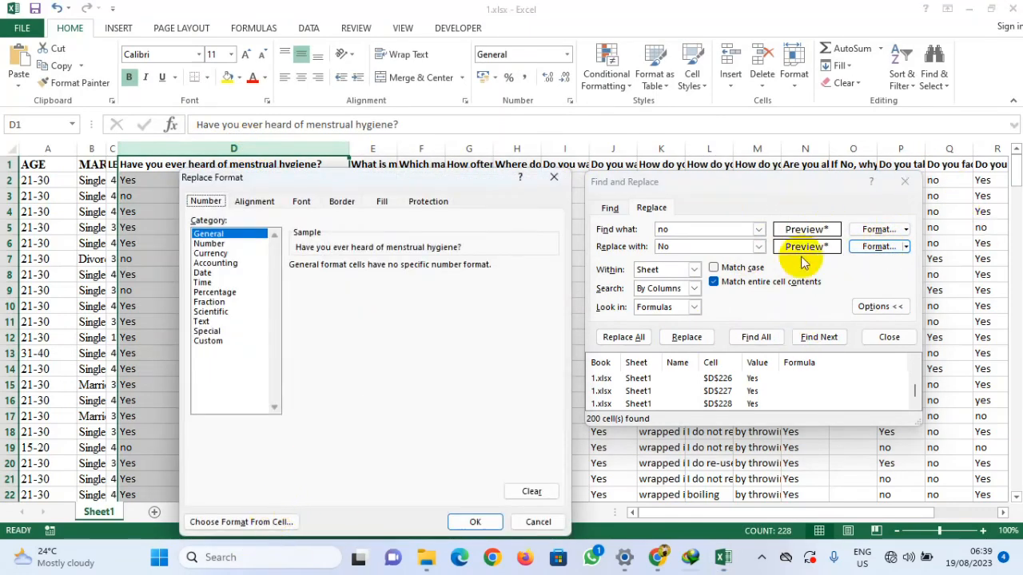
click(257, 524)
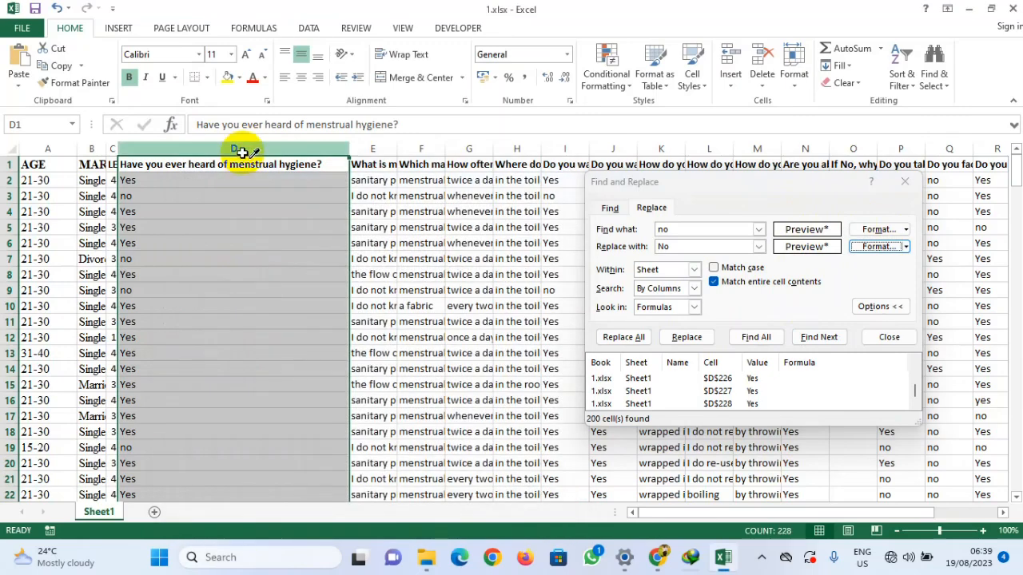
click(240, 147)
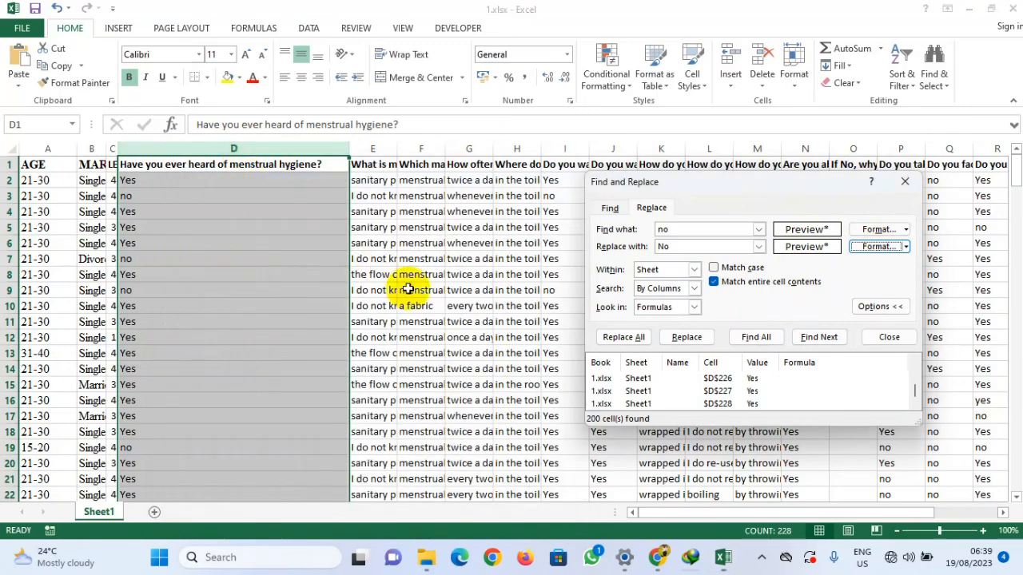
Step: List all matches for no and replace them all with No
click(751, 339)
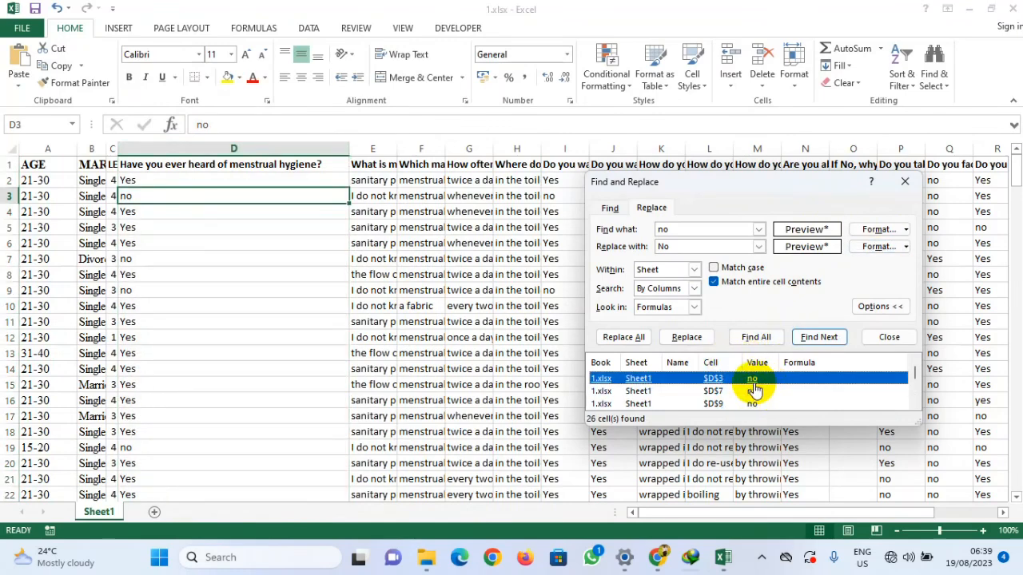
click(623, 337)
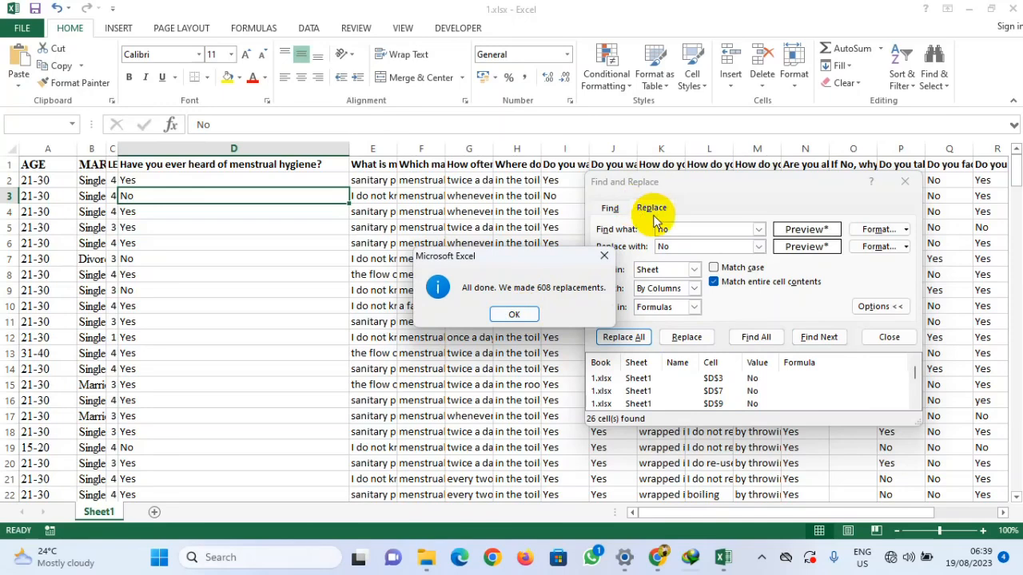
click(514, 316)
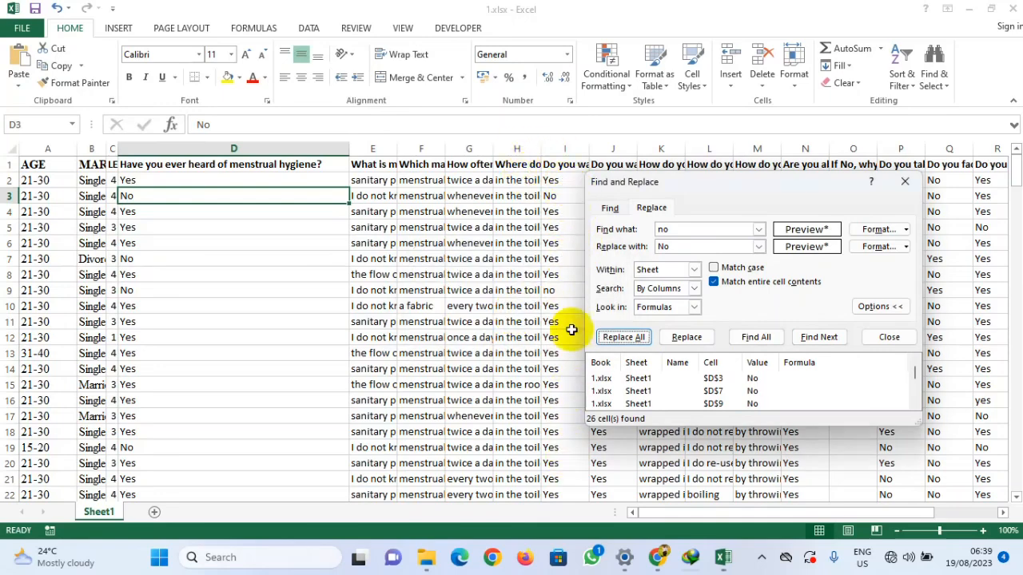
Step: Select the menstrual hygiene column and set its font to Tiger Expert
scroll(180, 400, down, 7)
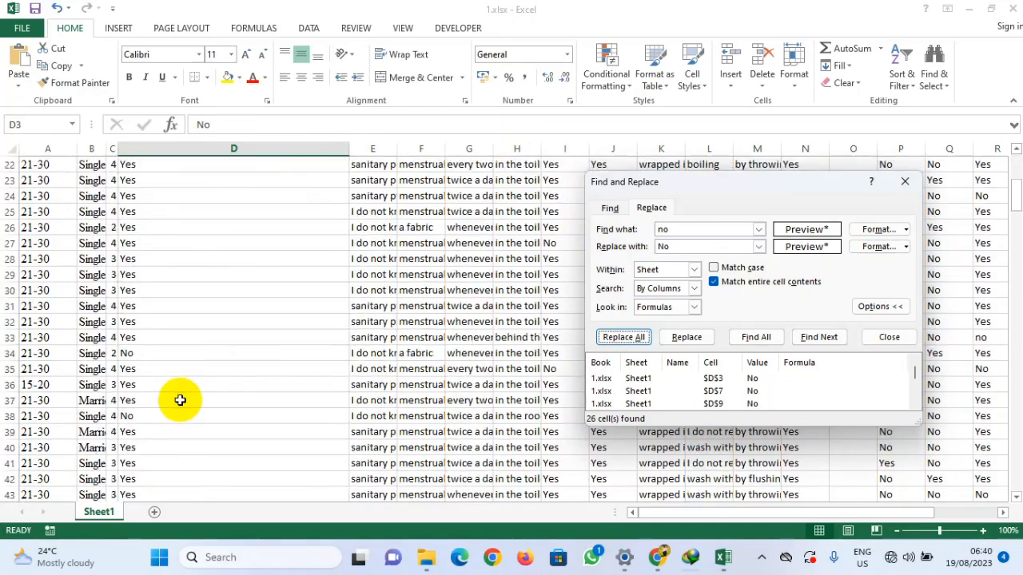
scroll(180, 381, down, 19)
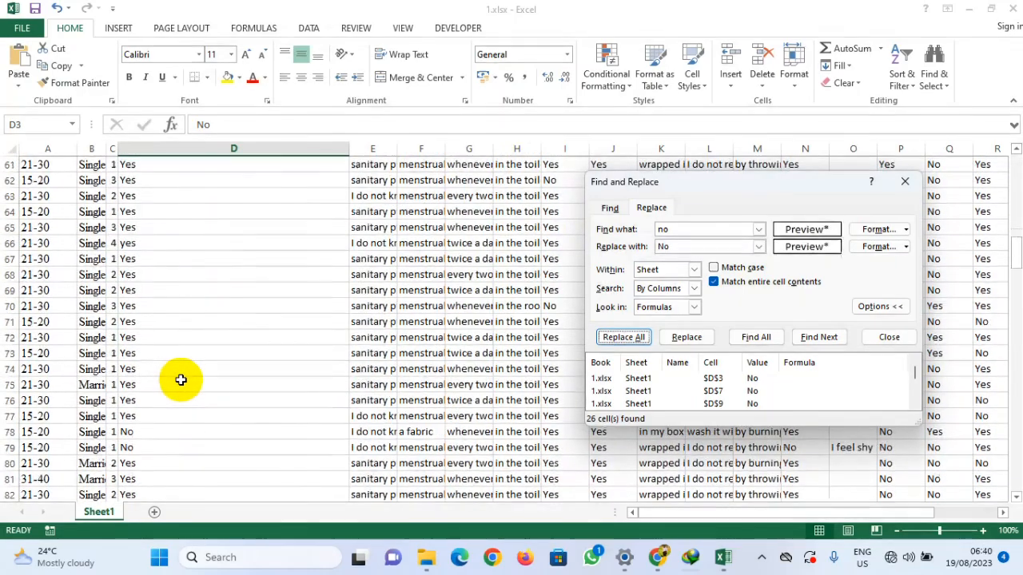
scroll(181, 381, down, 2)
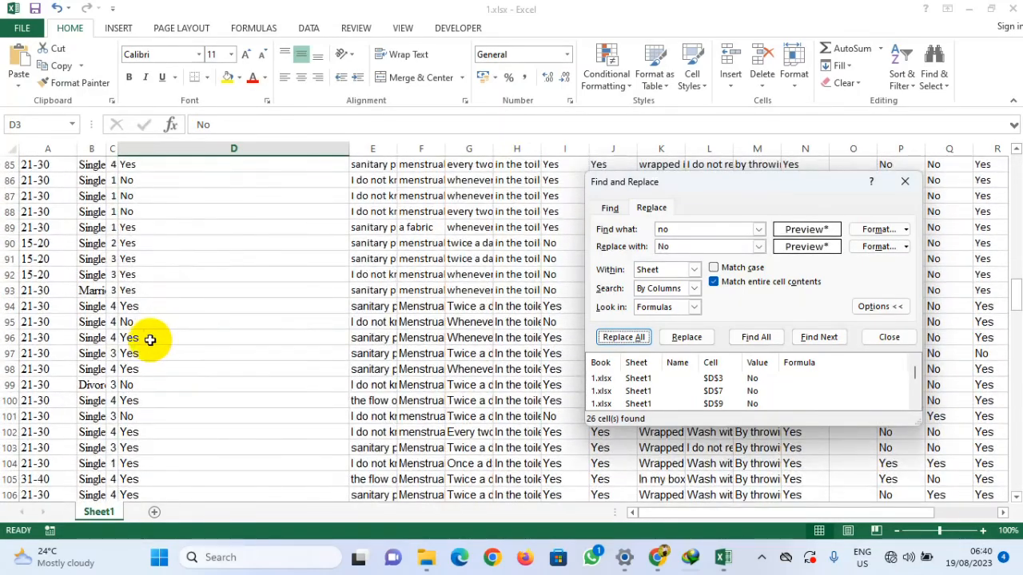
click(133, 337)
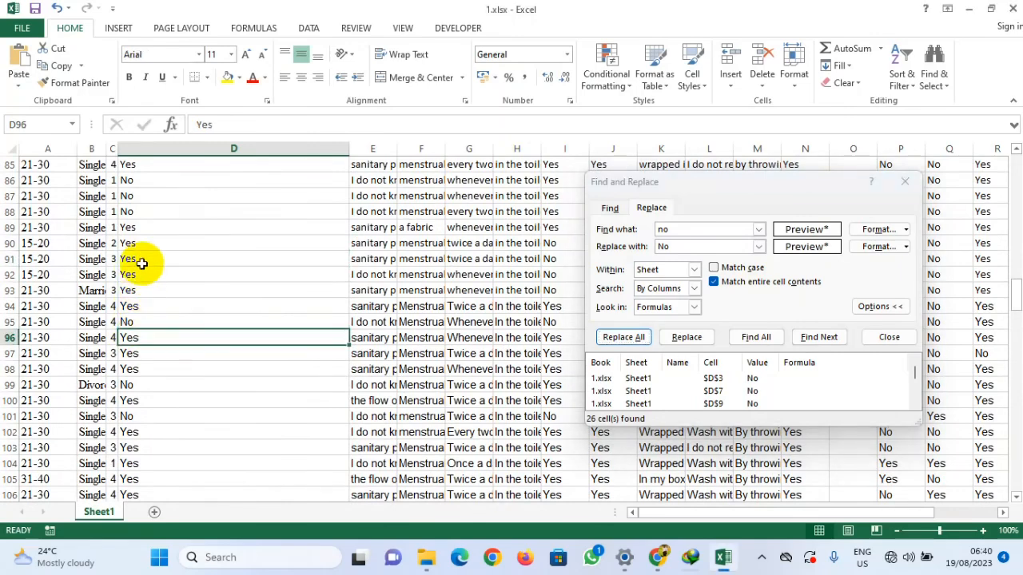
click(218, 149)
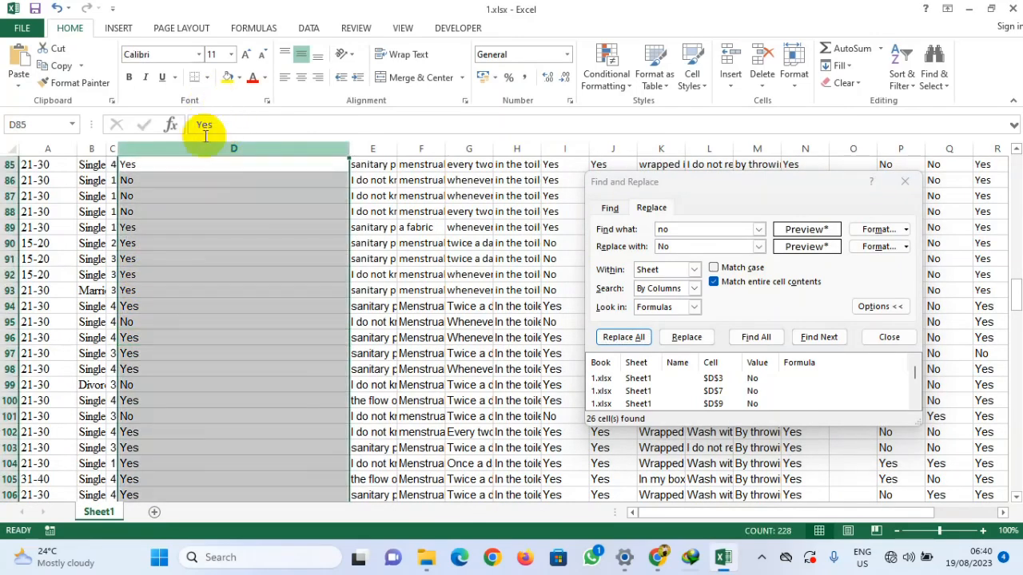
click(199, 56)
text(t)
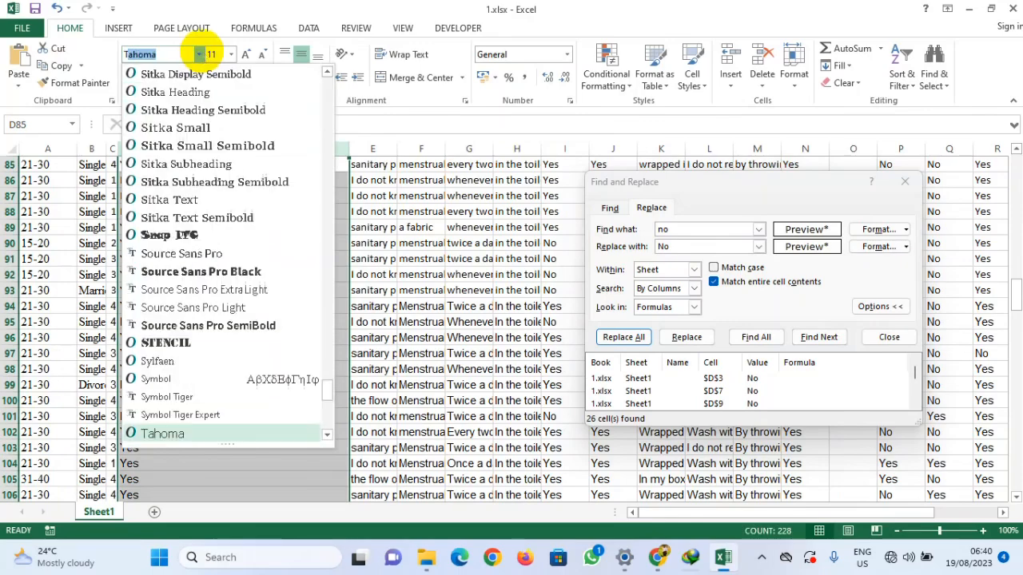
scroll(178, 240, down, 5)
click(160, 269)
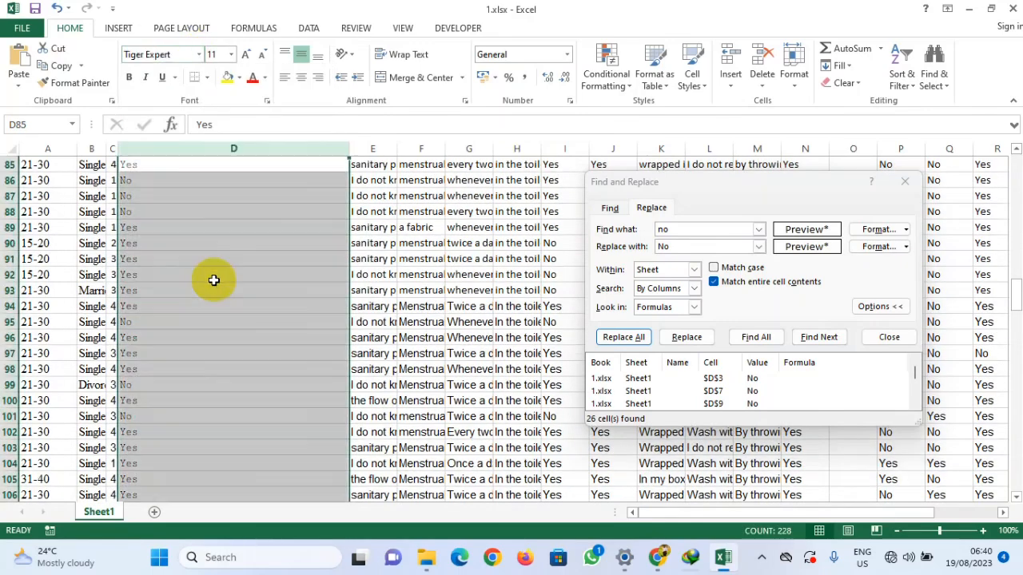
Step: Change the menstrual hygiene column's font to Times New Roman and increase its size to 12
click(199, 55)
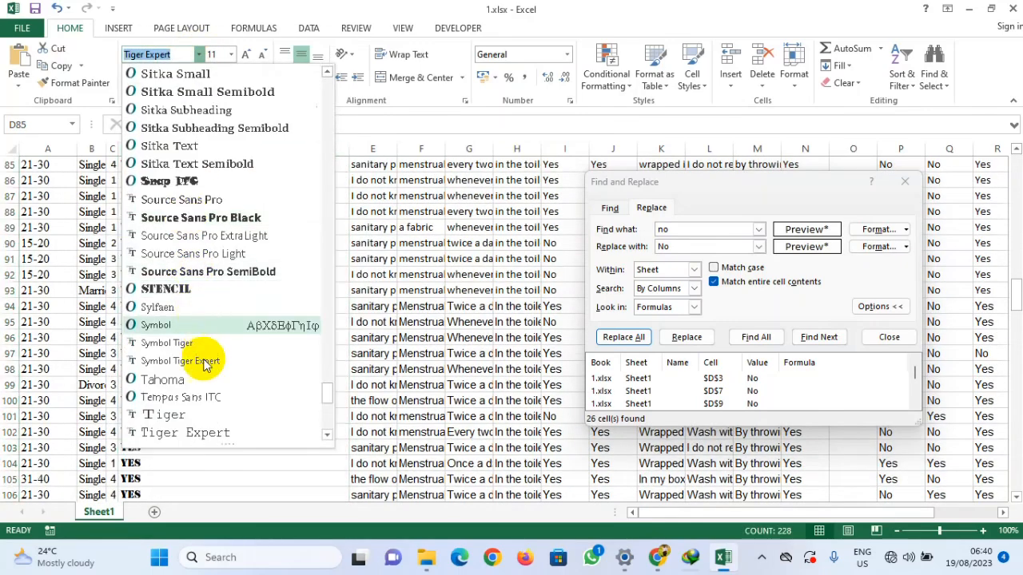
scroll(211, 320, down, 9)
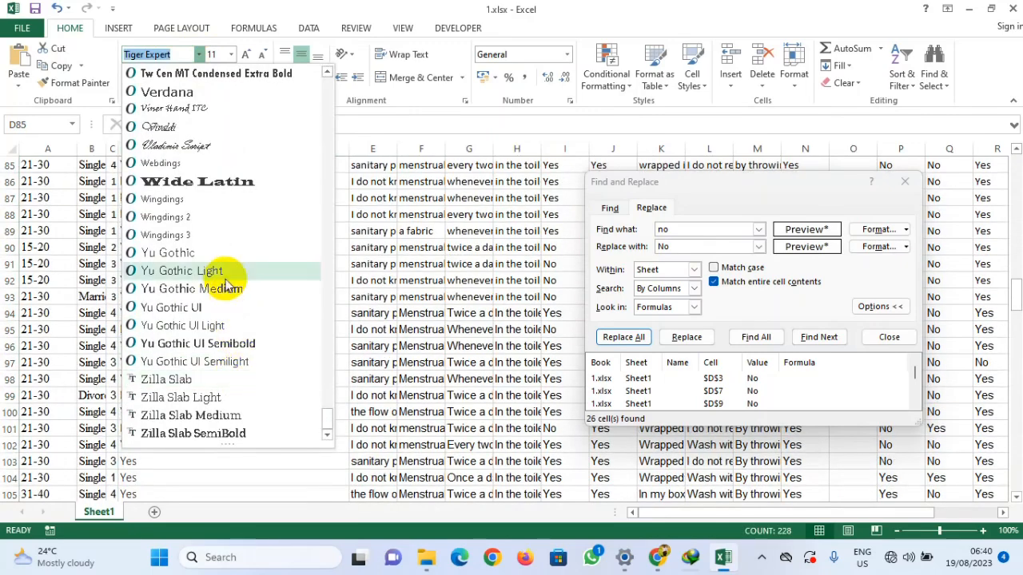
scroll(229, 288, up, 3)
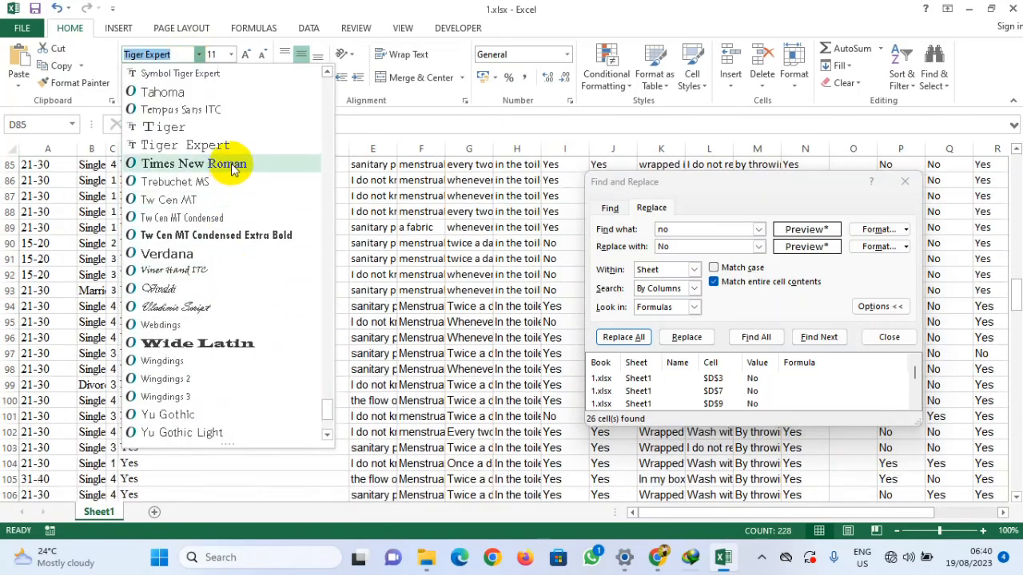
click(240, 230)
click(246, 55)
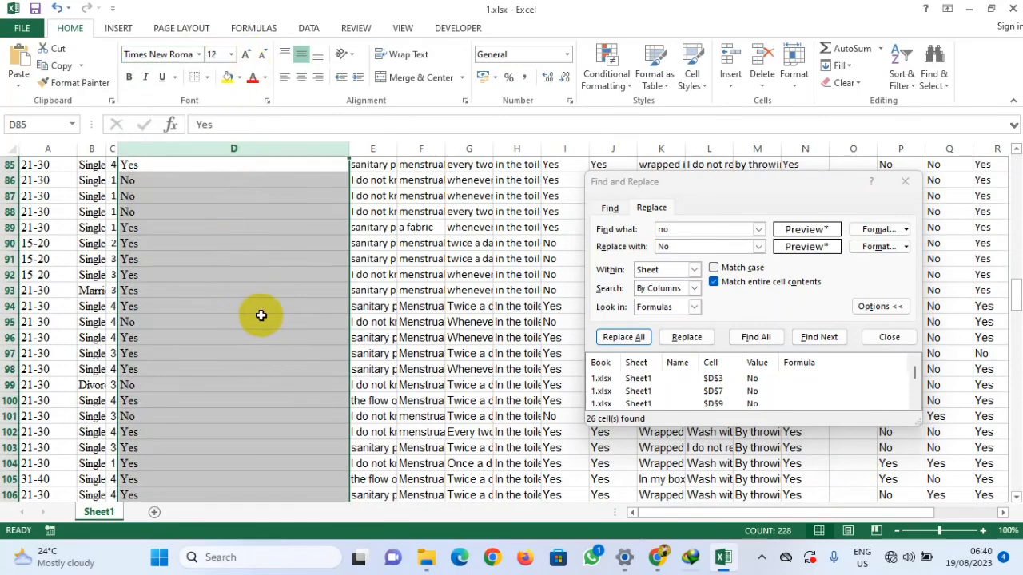
Step: Scroll through the menstrual hygiene column to check its Yes/No answers and close Find and Replace
click(254, 322)
scroll(248, 350, down, 12)
scroll(248, 351, down, 20)
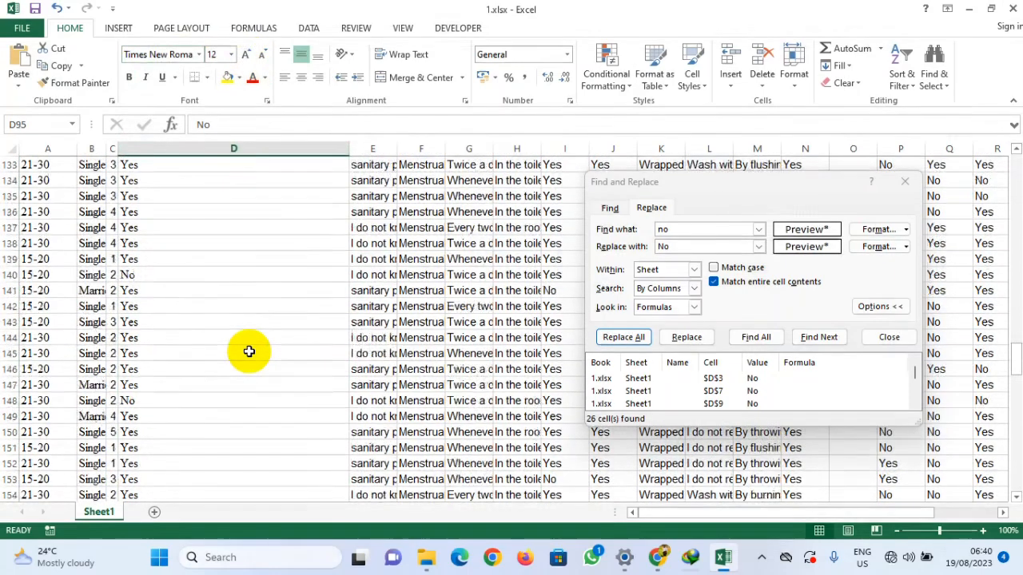
scroll(241, 359, down, 9)
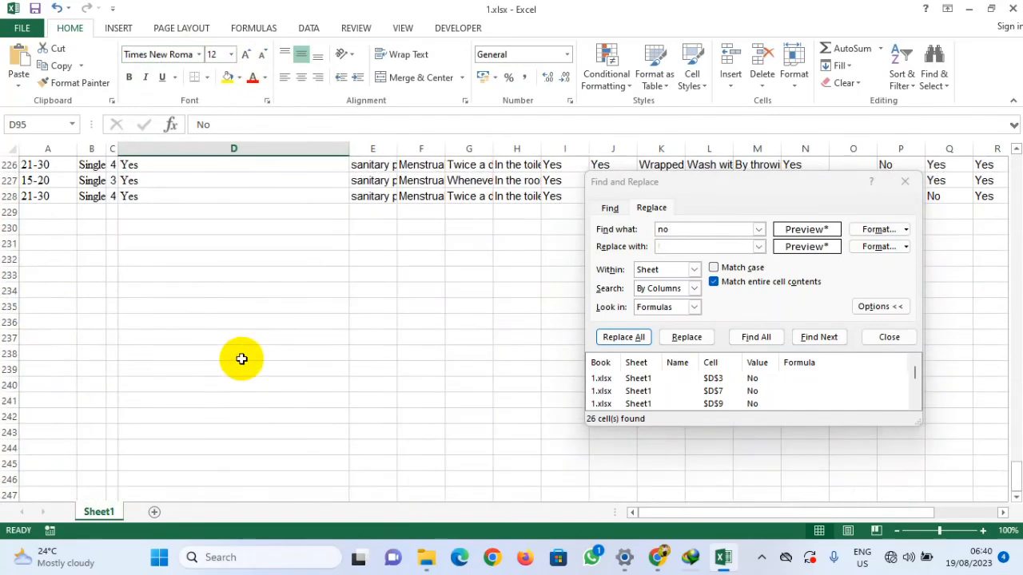
scroll(242, 358, up, 5)
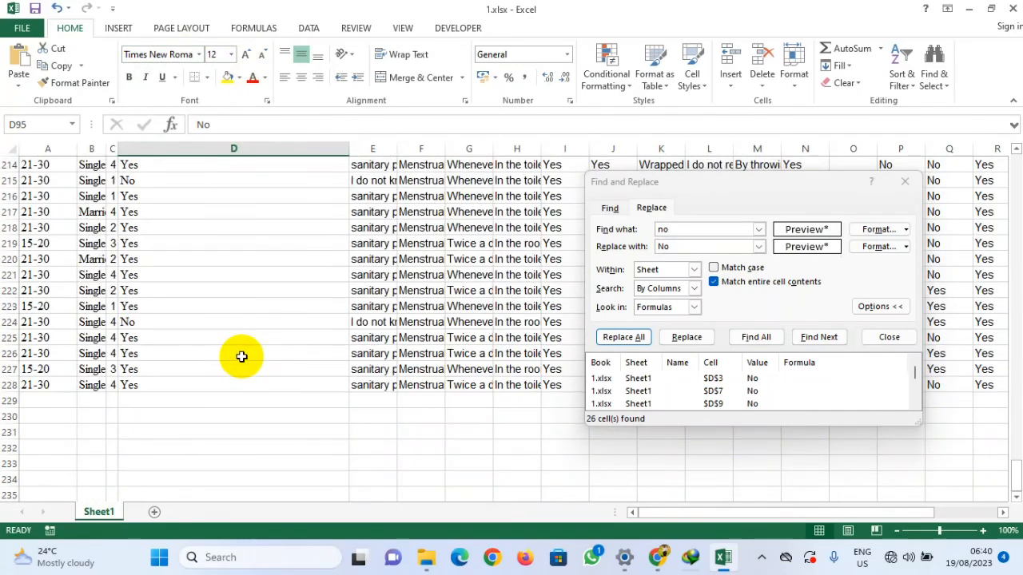
scroll(241, 357, up, 20)
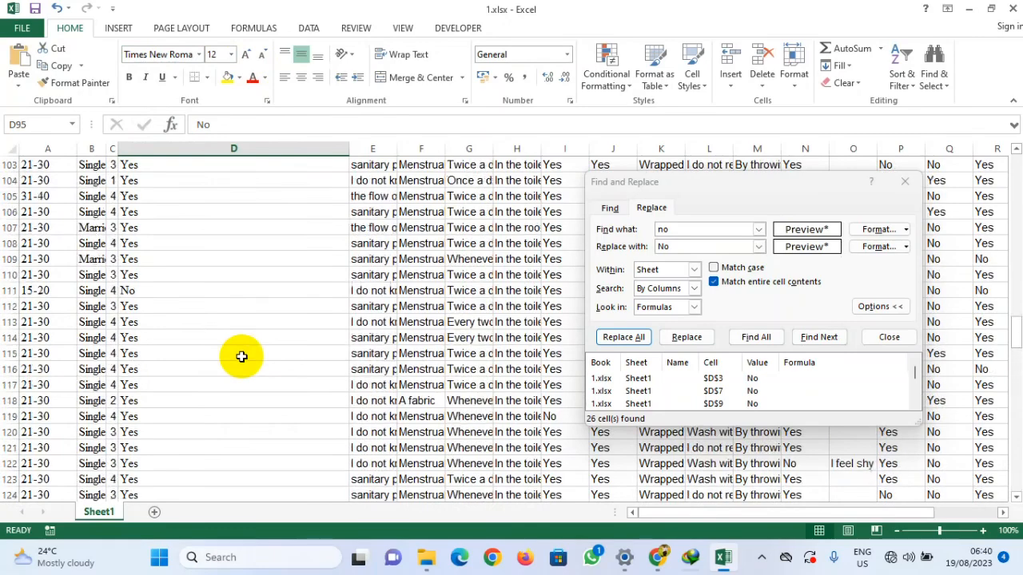
scroll(241, 356, up, 20)
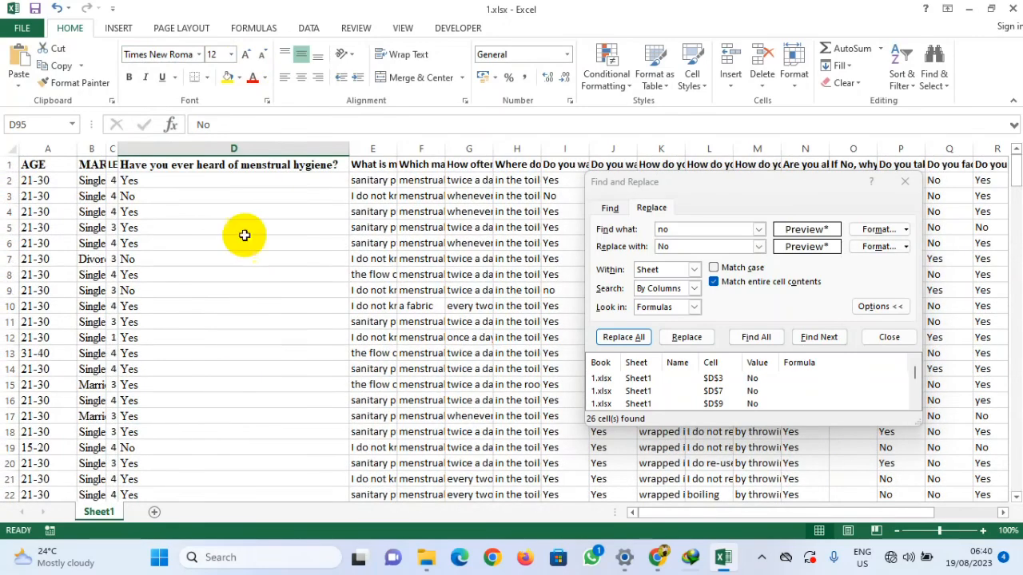
click(904, 182)
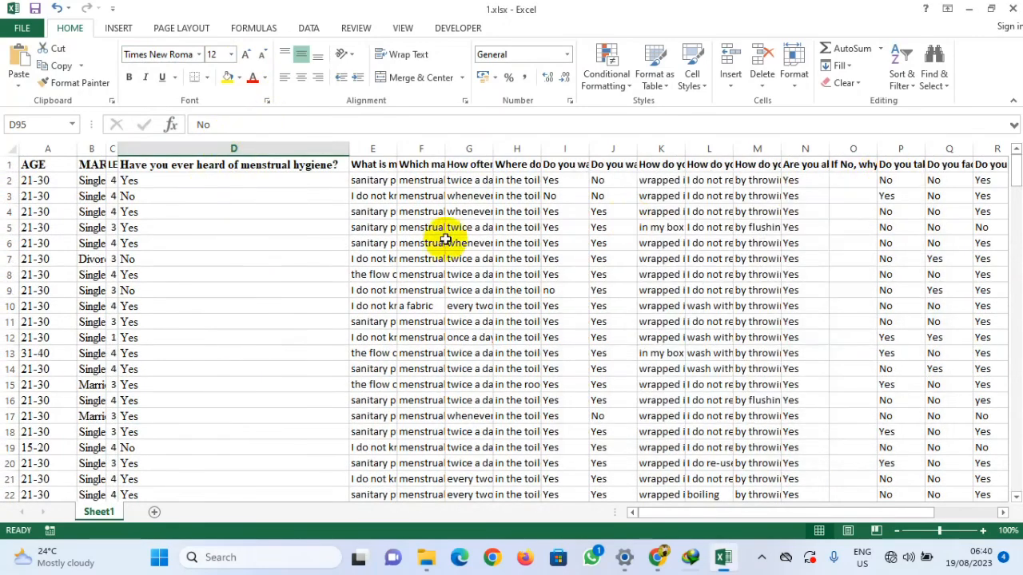
Step: Widen the level of education and marital status columns to fit their headers
drag(118, 150, 237, 168)
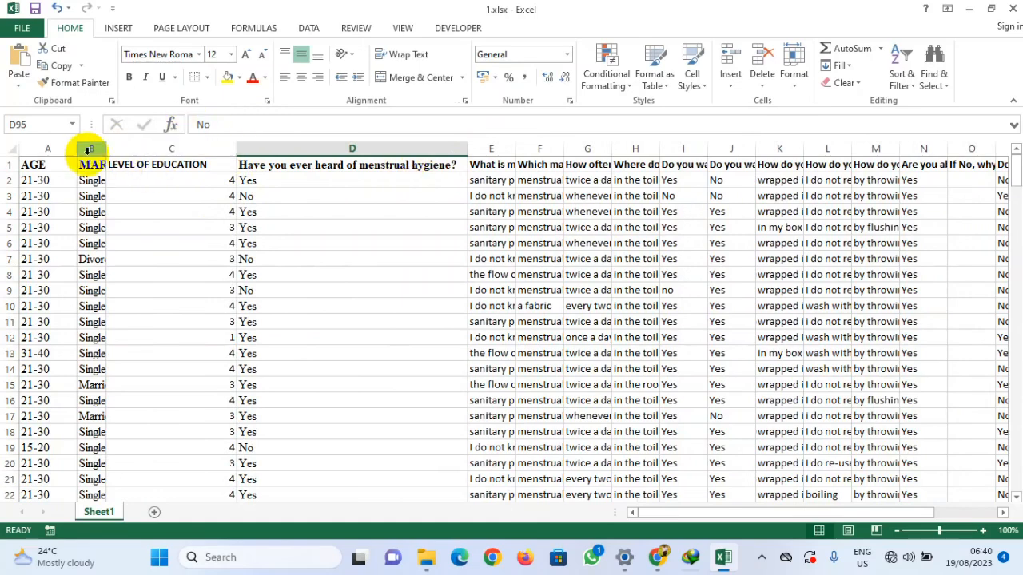
drag(106, 149, 234, 152)
click(163, 149)
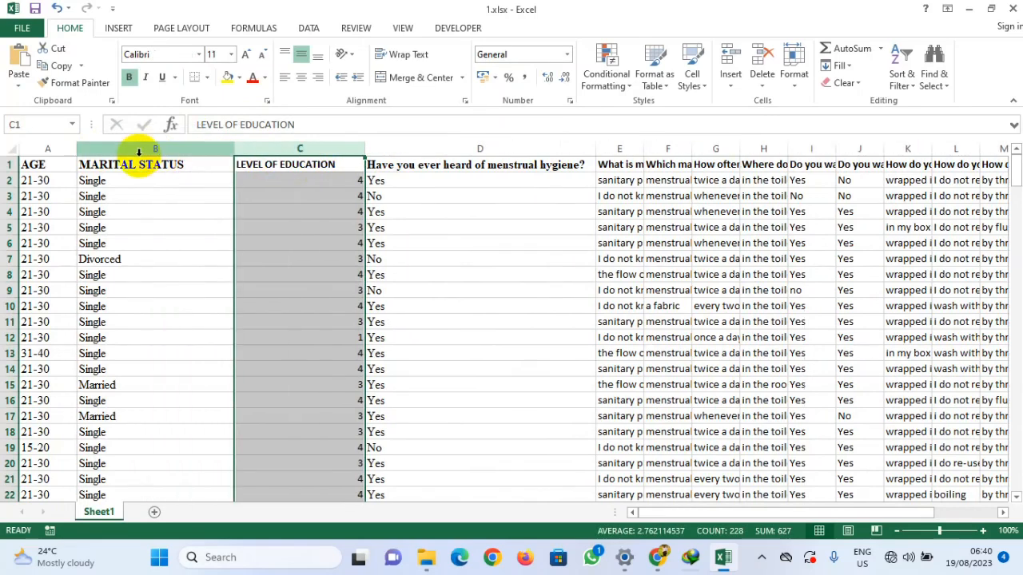
click(228, 228)
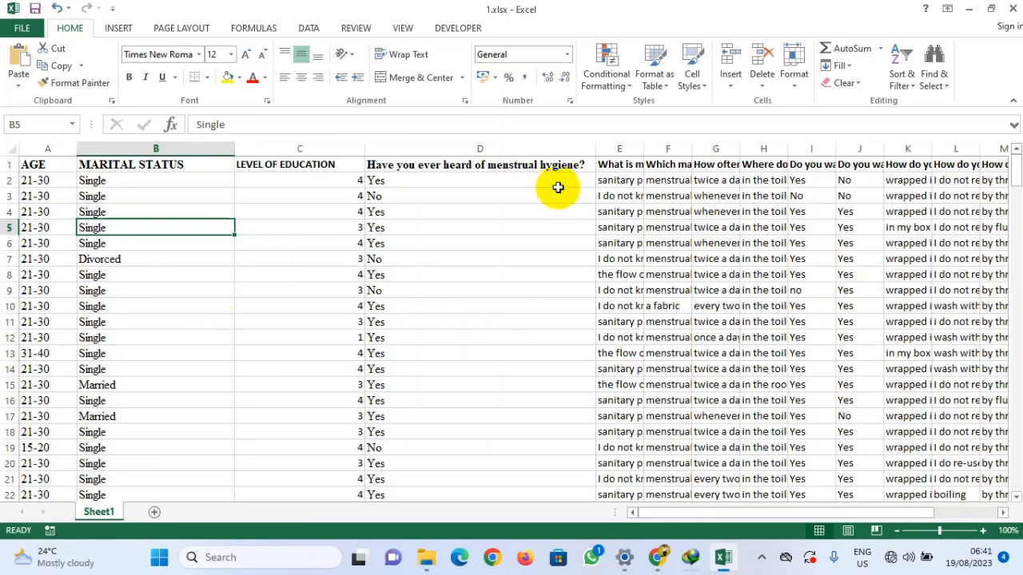
Step: Narrow the menstrual hygiene awareness column and widen the 'What is menstrual hygiene?' column to show full answers
drag(595, 149, 470, 169)
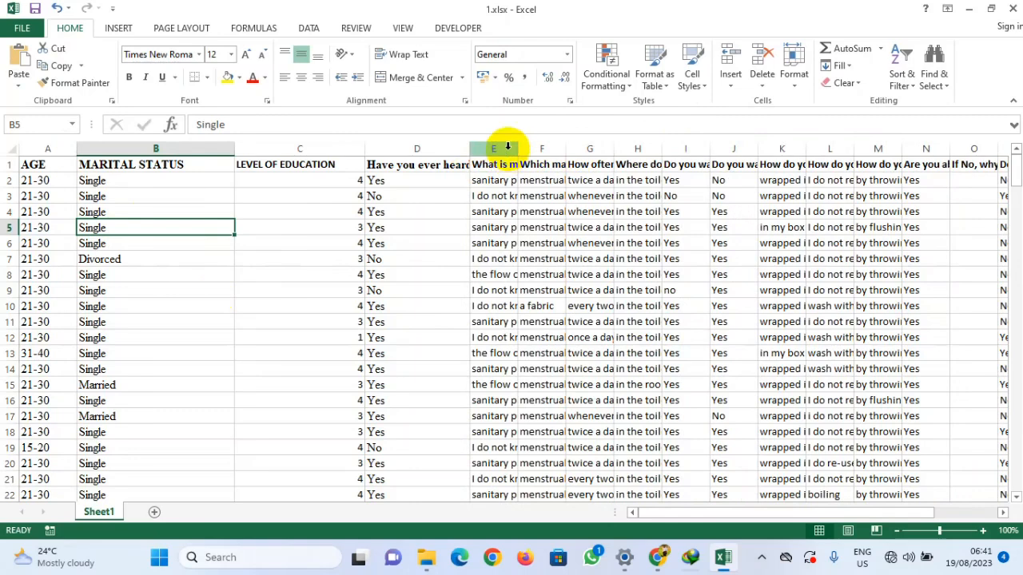
drag(520, 143, 729, 141)
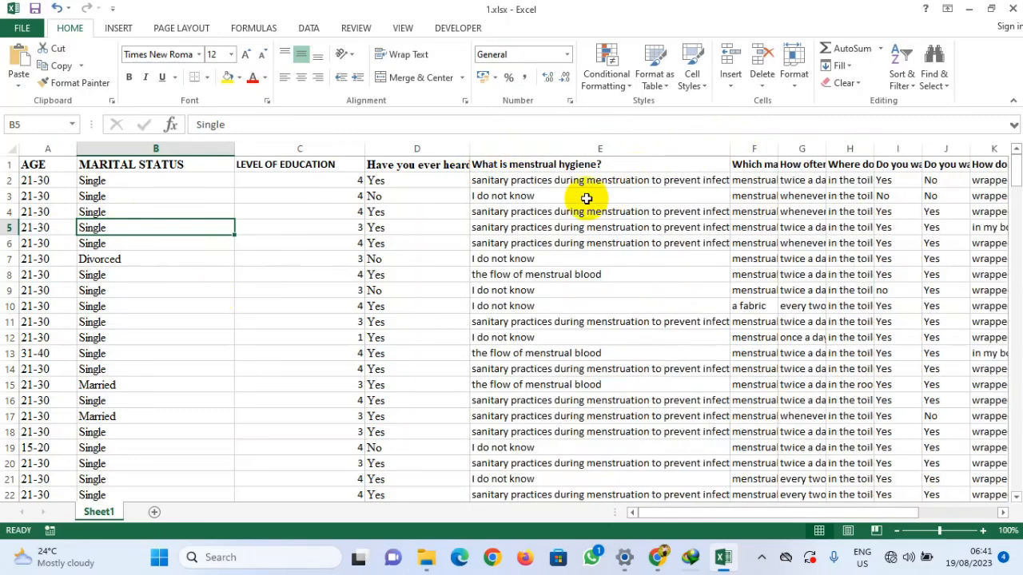
drag(731, 142, 905, 145)
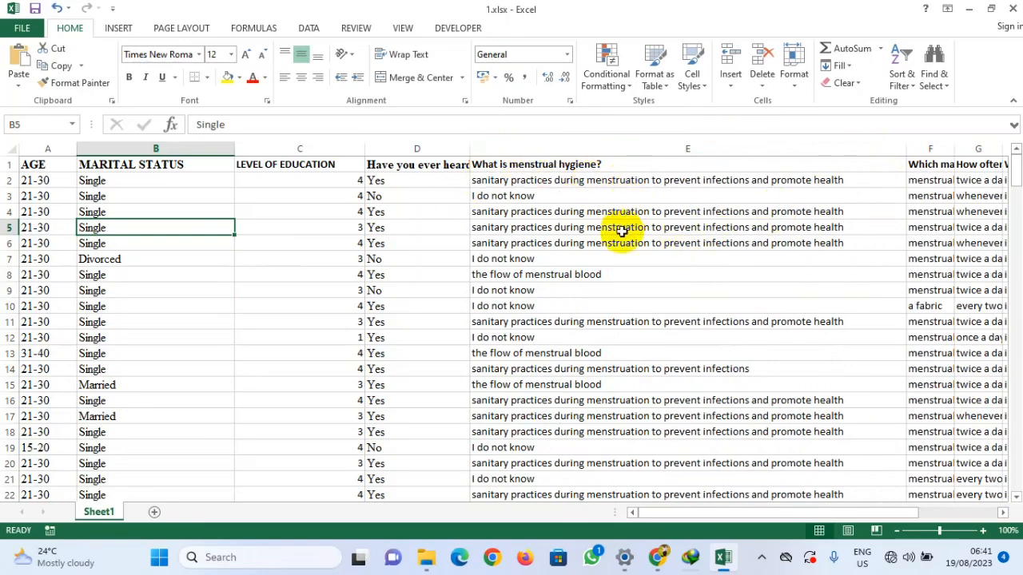
Step: Scroll through and inspect the answers in the 'What is menstrual hygiene?' column
scroll(88, 295, down, 20)
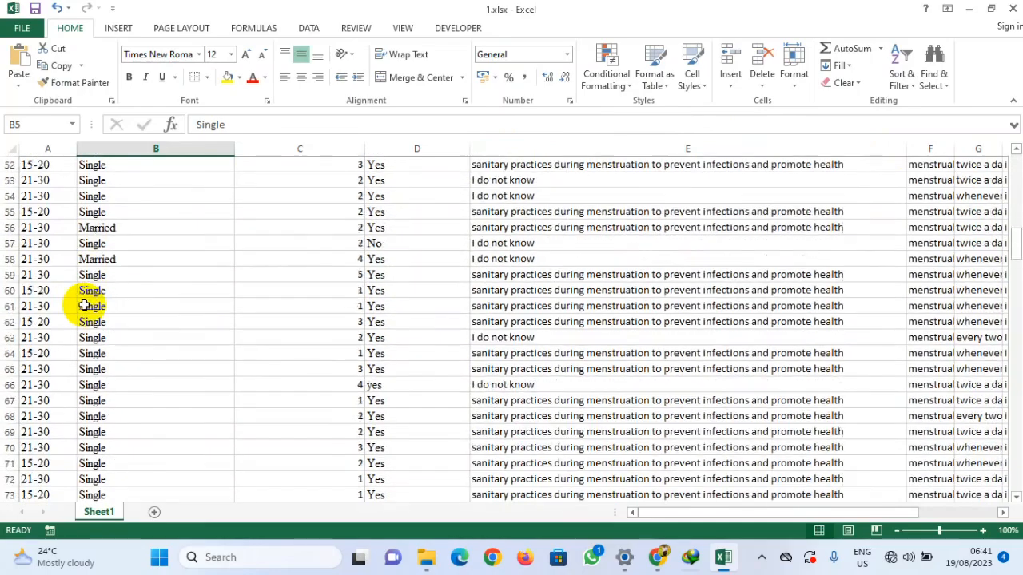
scroll(83, 307, down, 20)
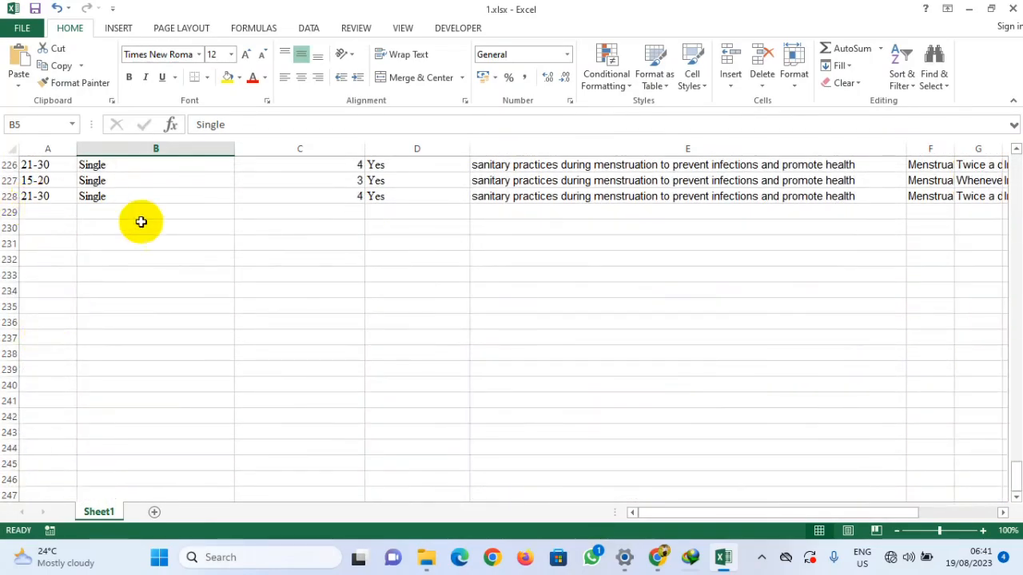
scroll(646, 283, up, 16)
scroll(647, 283, up, 20)
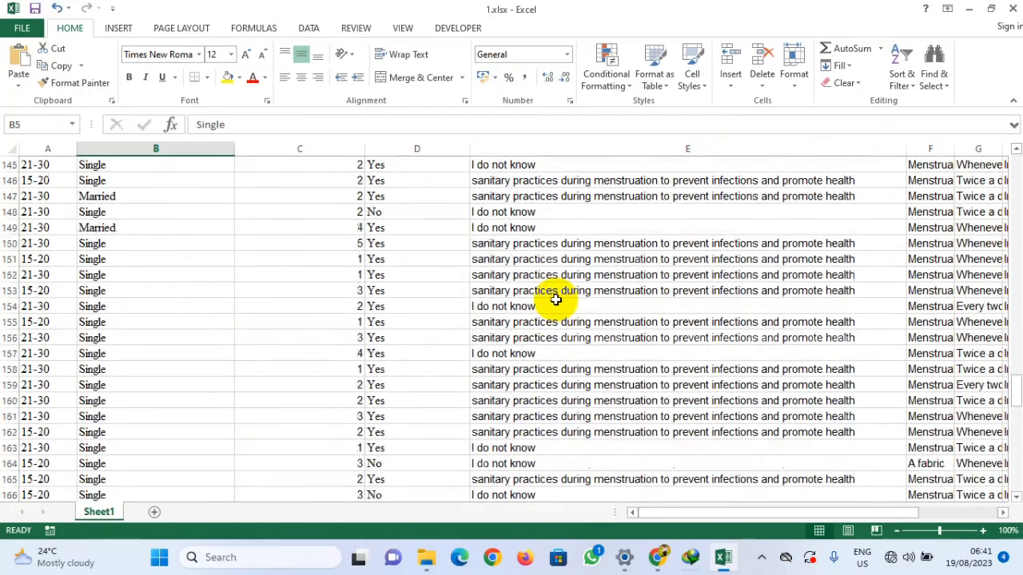
scroll(555, 299, up, 20)
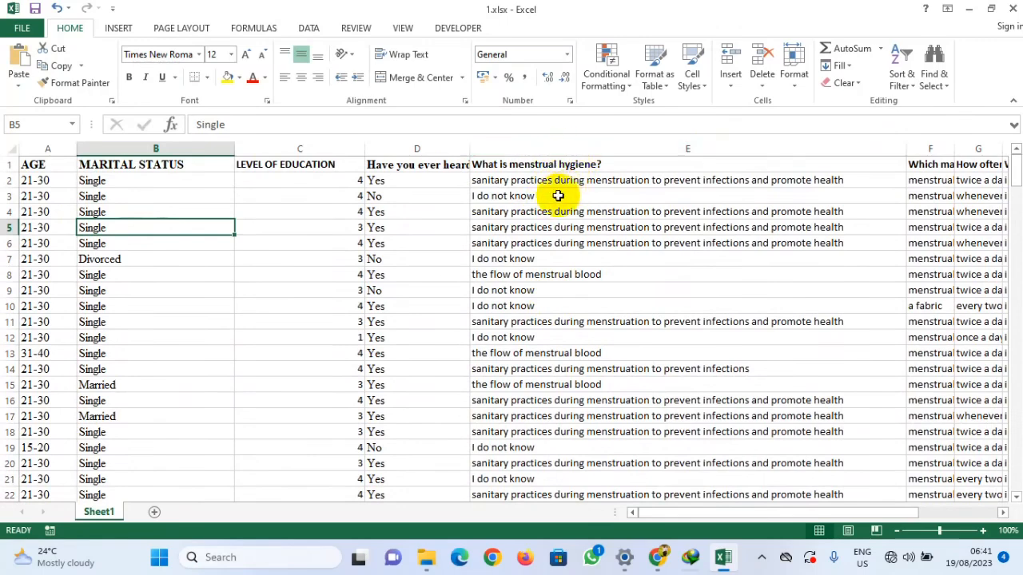
click(578, 180)
click(582, 211)
click(585, 241)
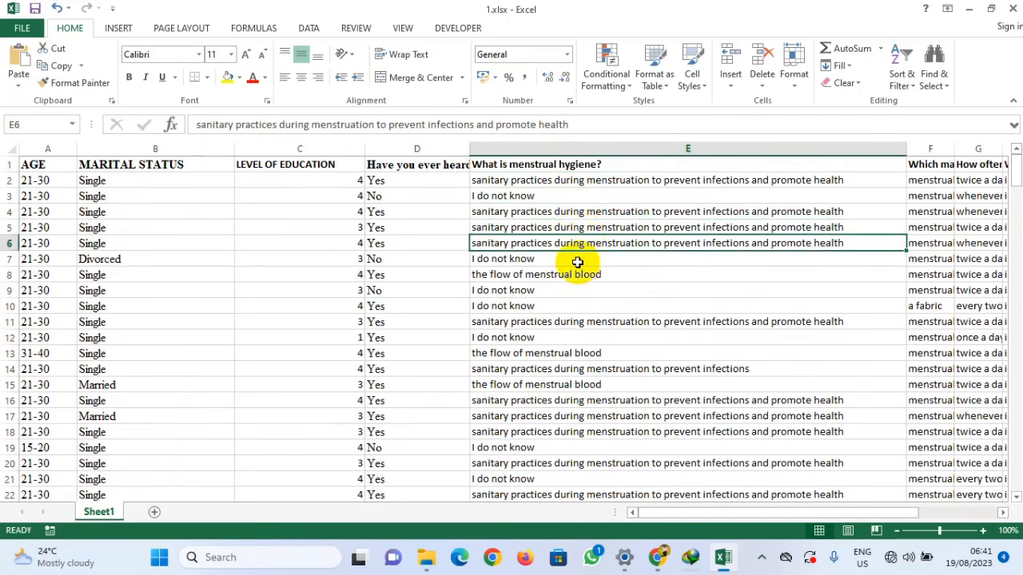